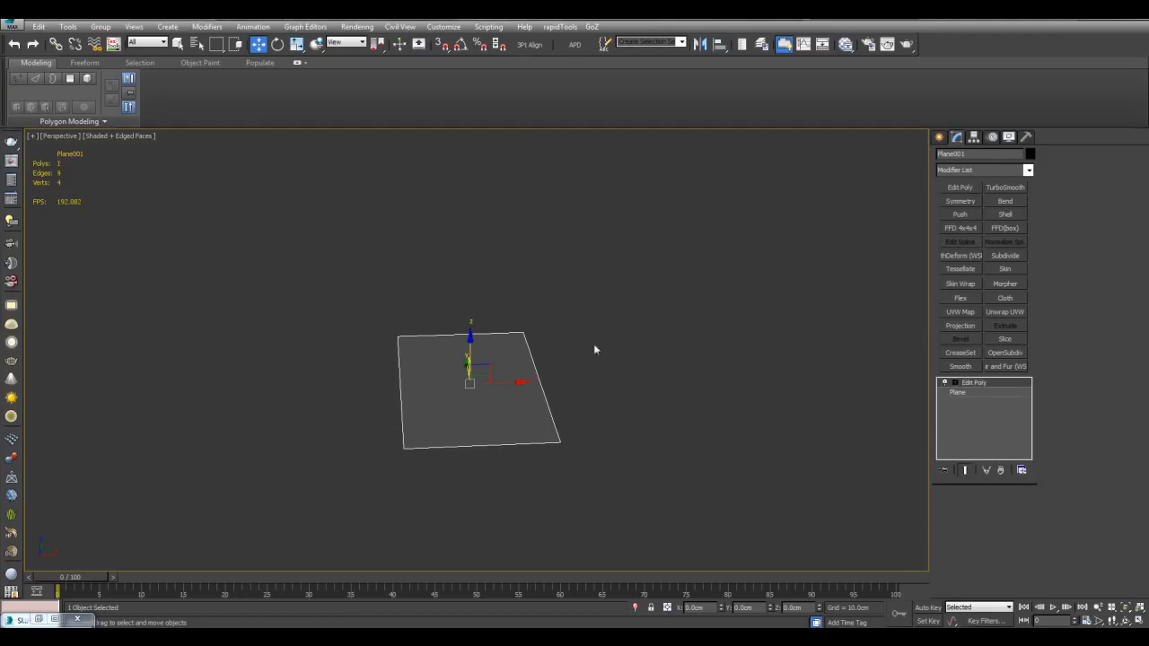
# Step: Add a Swift Loop and a connected edge loop across the folded plane
pyautogui.click(538, 380)
pyautogui.keyDown('alt'); pyautogui.moveTo(539, 381); pyautogui.dragTo(554, 361, button='middle'); pyautogui.keyUp('alt')
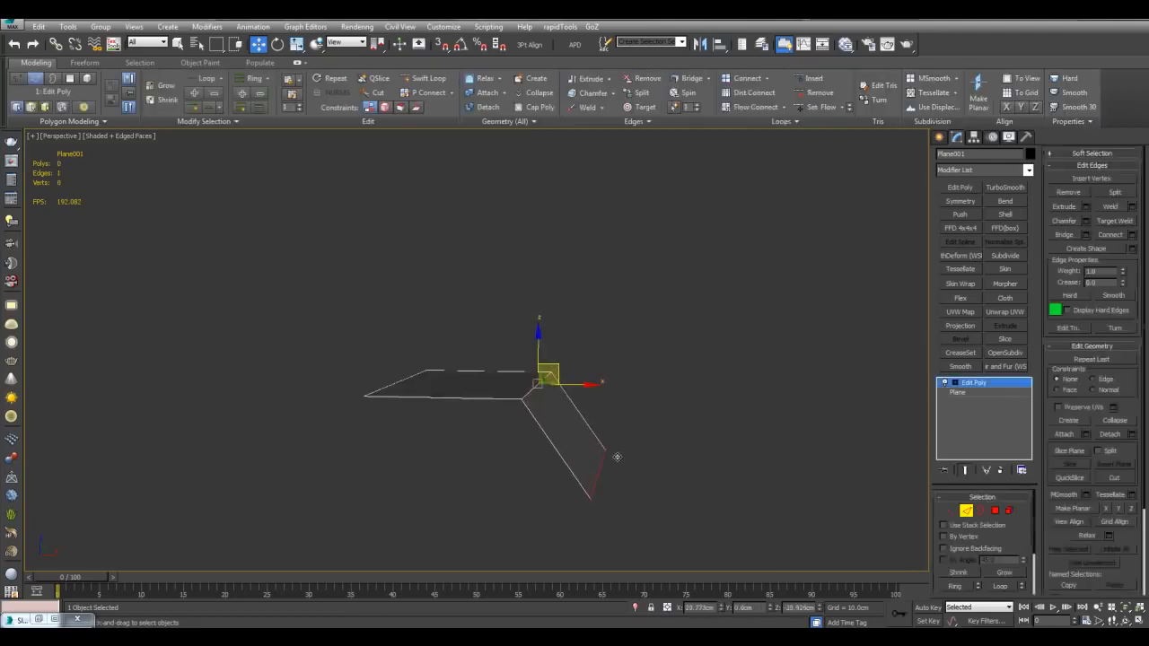
pyautogui.keyDown('alt'); pyautogui.moveTo(642, 530); pyautogui.dragTo(489, 459, button='middle'); pyautogui.keyUp('alt')
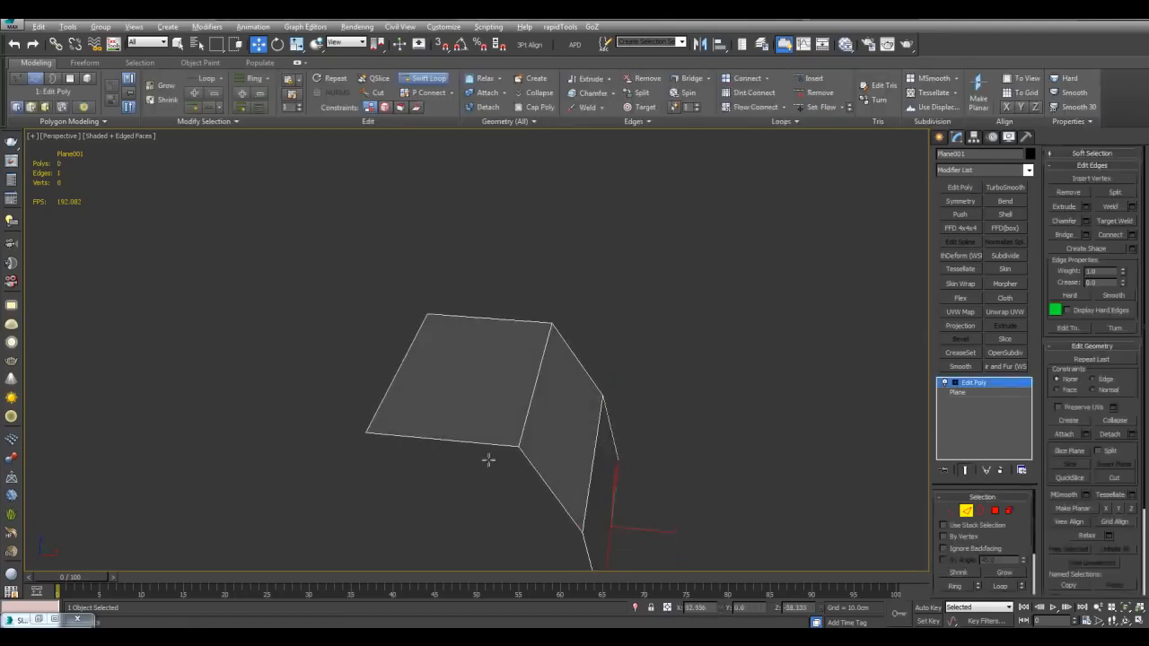
pyautogui.click(482, 440)
pyautogui.press('w')
pyautogui.keyDown('alt'); pyautogui.moveTo(577, 393); pyautogui.dragTo(583, 389, button='middle'); pyautogui.keyUp('alt')
pyautogui.hotkey('alt', 'r')
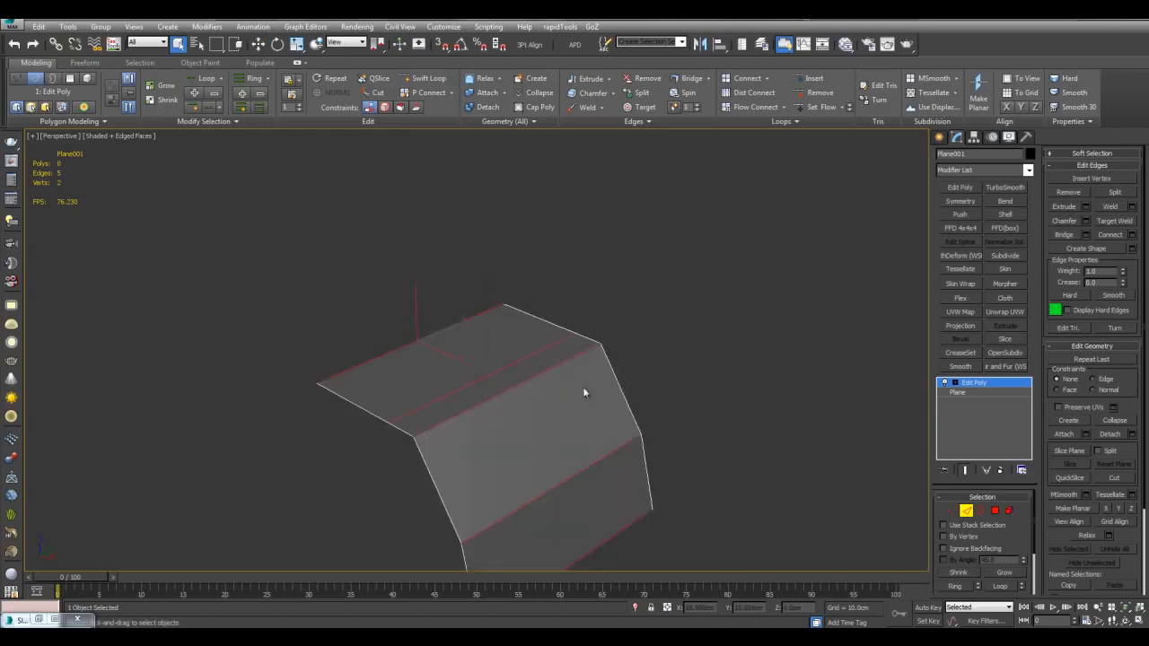
pyautogui.hotkey('ctrl', 'shift', 'e')
pyautogui.click(581, 355)
# Step: Bevel the centre polygon of the fold up into a raised block
pyautogui.press('4')
pyautogui.click(524, 386)
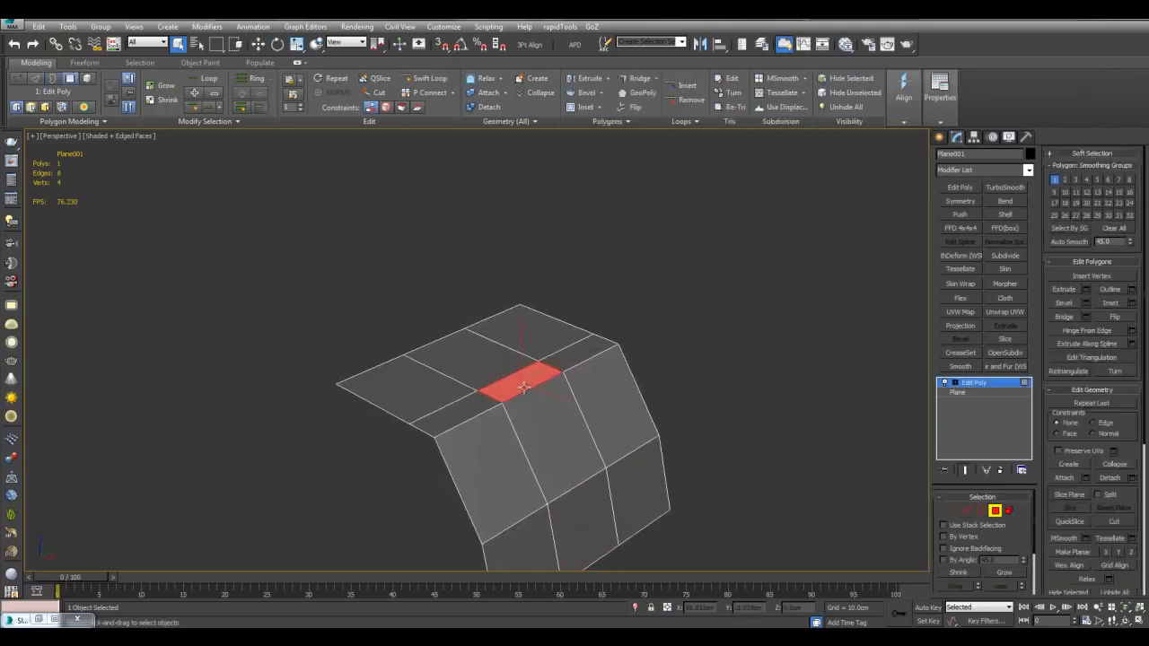
pyautogui.moveTo(516, 359); pyautogui.dragTo(513, 326)
pyautogui.click(513, 326)
pyautogui.rightClick(513, 326)
pyautogui.keyDown('alt'); pyautogui.moveTo(516, 327); pyautogui.dragTo(667, 341, button='middle'); pyautogui.keyUp('alt')
pyautogui.scroll(3, 549, 304)
# Step: Keep only the front polygon, deleting all other geometry via inverted selection
pyautogui.click(490, 328)
pyautogui.scroll(4, 577, 278)
pyautogui.hotkey('ctrl', 'i')
pyautogui.press('Delete')
pyautogui.scroll(3, 631, 347)
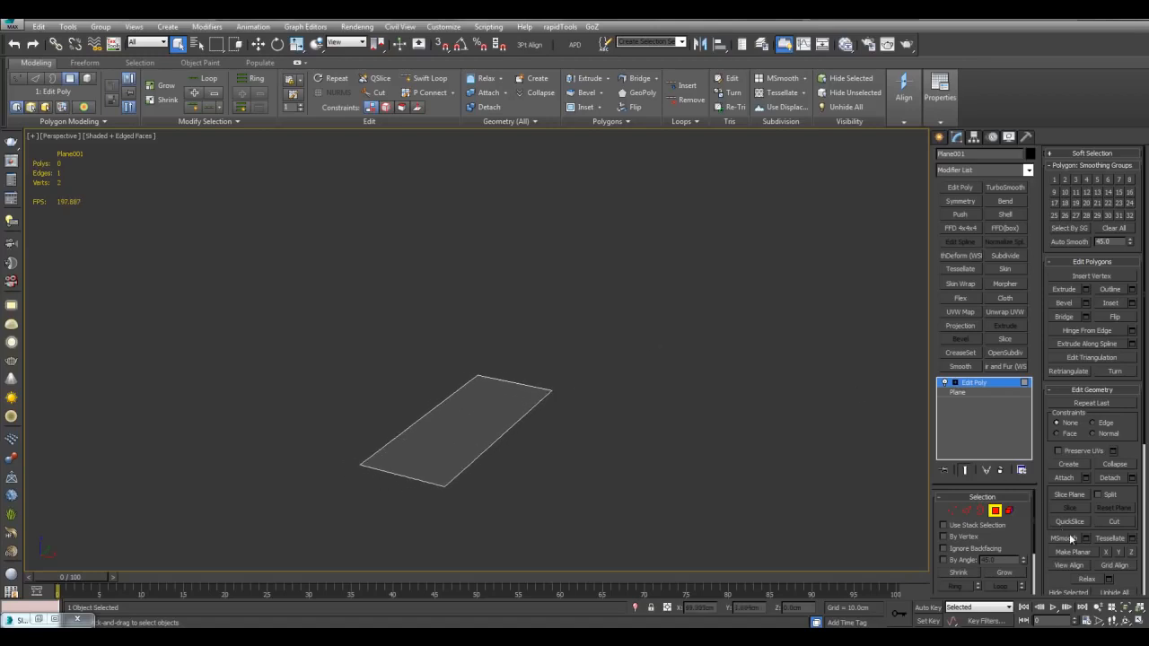
pyautogui.moveTo(657, 436); pyautogui.dragTo(684, 408, button='middle')
pyautogui.hotkey('ctrl', 'a')
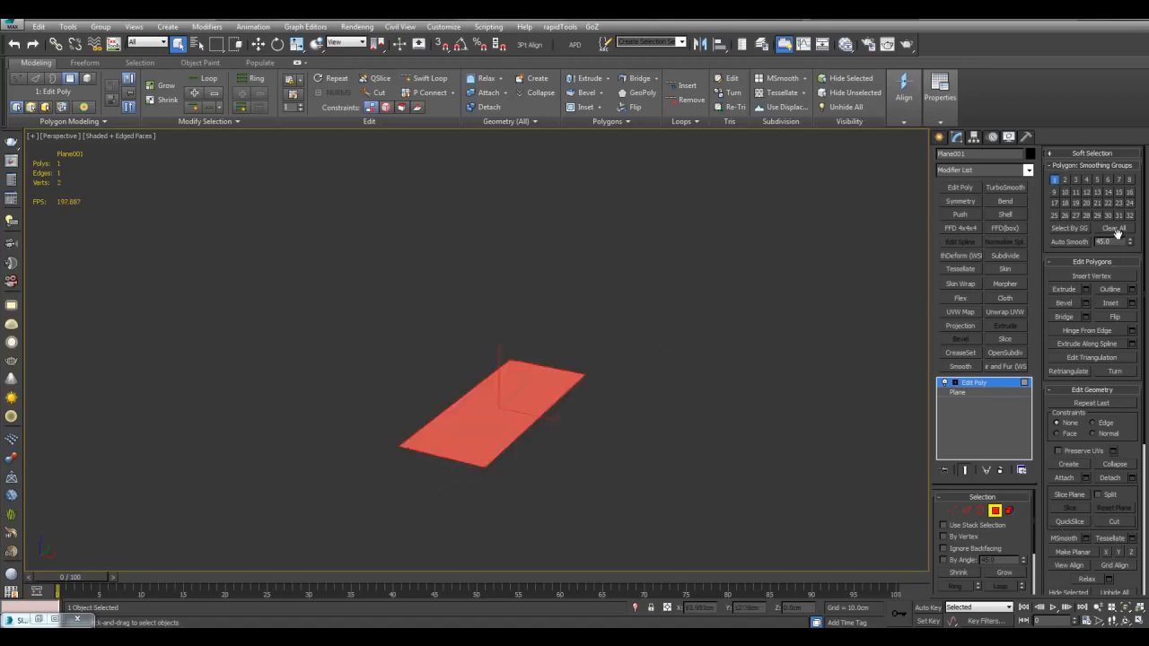
pyautogui.click(522, 295)
pyautogui.moveTo(522, 294); pyautogui.dragTo(557, 329, button='middle')
pyautogui.press('2')
pyautogui.click(572, 393)
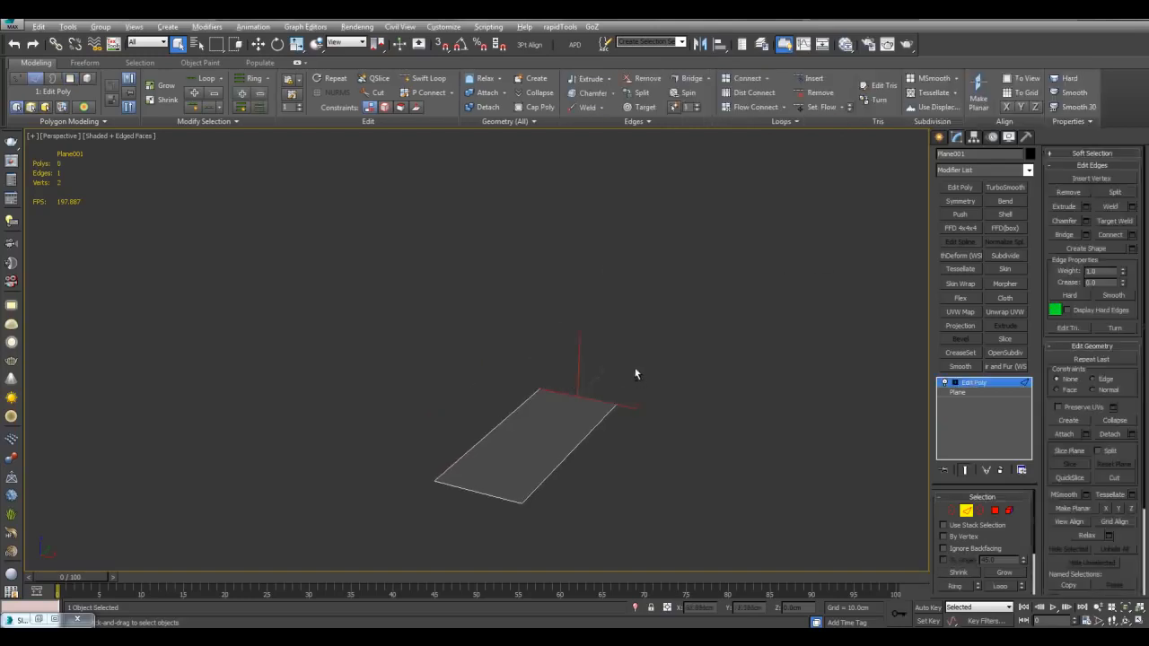
pyautogui.keyDown('alt'); pyautogui.moveTo(635, 375); pyautogui.dragTo(525, 391, button='middle'); pyautogui.keyUp('alt')
pyautogui.press('w')
pyautogui.keyDown('shift'); pyautogui.moveTo(499, 378); pyautogui.dragTo(582, 197); pyautogui.keyUp('shift')
pyautogui.keyDown('alt'); pyautogui.moveTo(476, 301); pyautogui.dragTo(664, 345, button='middle'); pyautogui.keyUp('alt')
pyautogui.click(665, 345)
pyautogui.press('1')
pyautogui.hotkey('ctrl', 'a')
pyautogui.press('z')
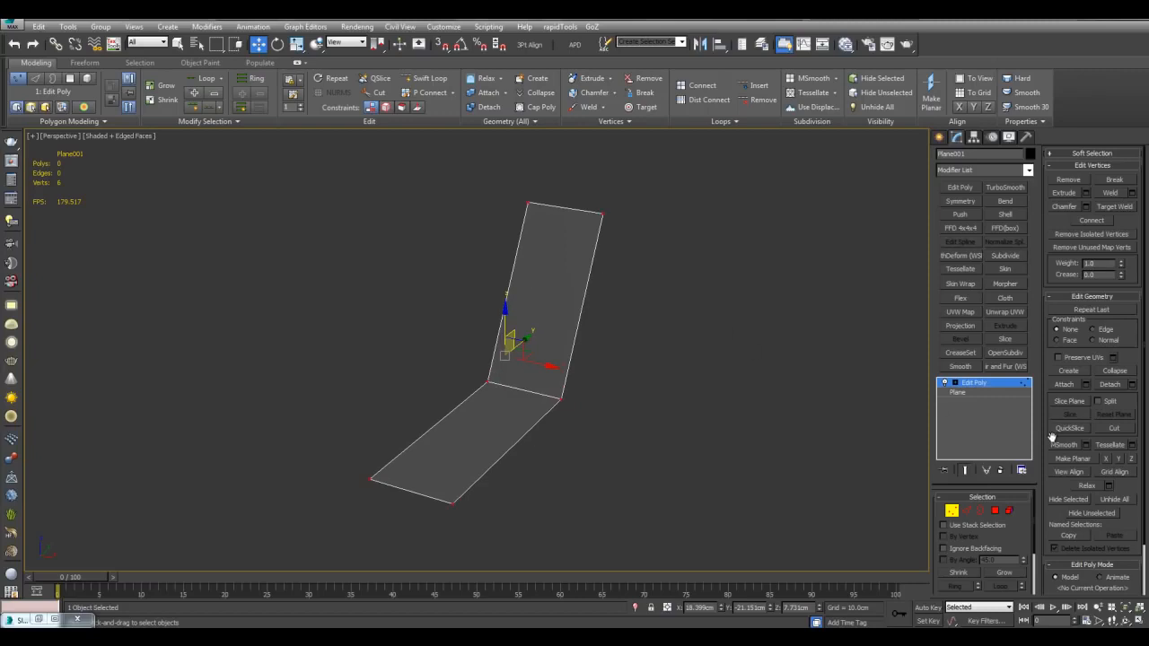
pyautogui.click(1114, 447)
pyautogui.keyDown('alt'); pyautogui.moveTo(718, 422); pyautogui.dragTo(591, 334, button='middle'); pyautogui.keyUp('alt')
pyautogui.moveTo(591, 409); pyautogui.dragTo(539, 377, button='middle')
pyautogui.scroll(-4, 575, 351)
pyautogui.scroll(4, 519, 350)
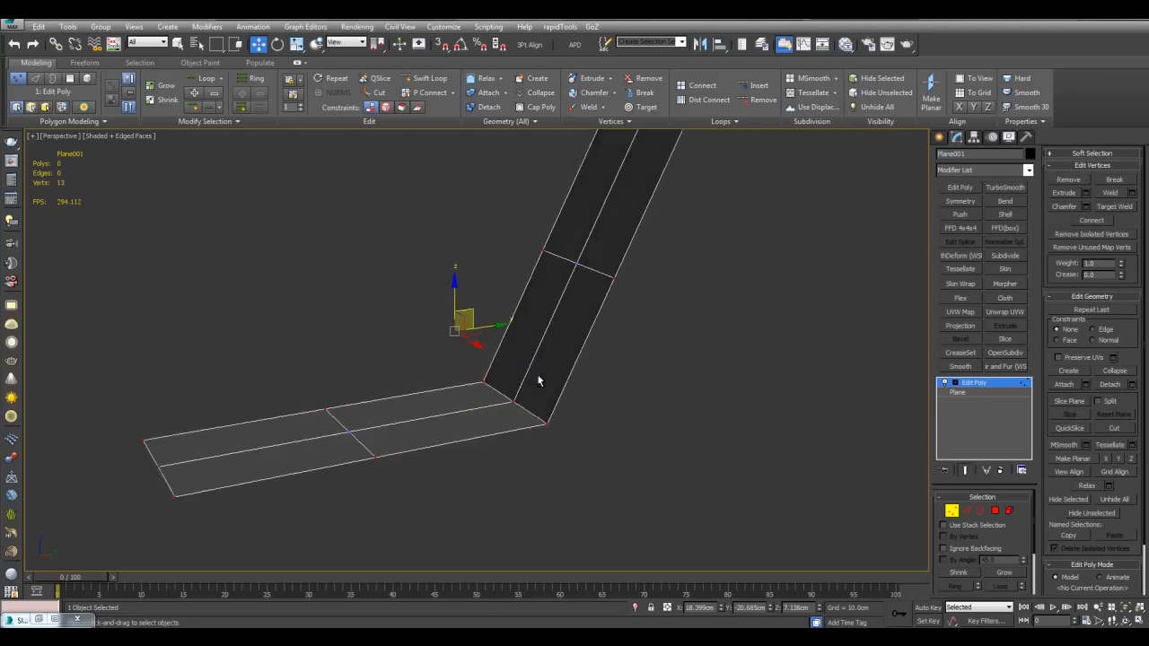
pyautogui.scroll(-3, 555, 381)
pyautogui.hotkey('ctrl', 'z')
pyautogui.keyDown('alt'); pyautogui.moveTo(615, 380); pyautogui.dragTo(709, 259, button='middle'); pyautogui.keyUp('alt')
pyautogui.click(1066, 445)
pyautogui.scroll(2, 721, 405)
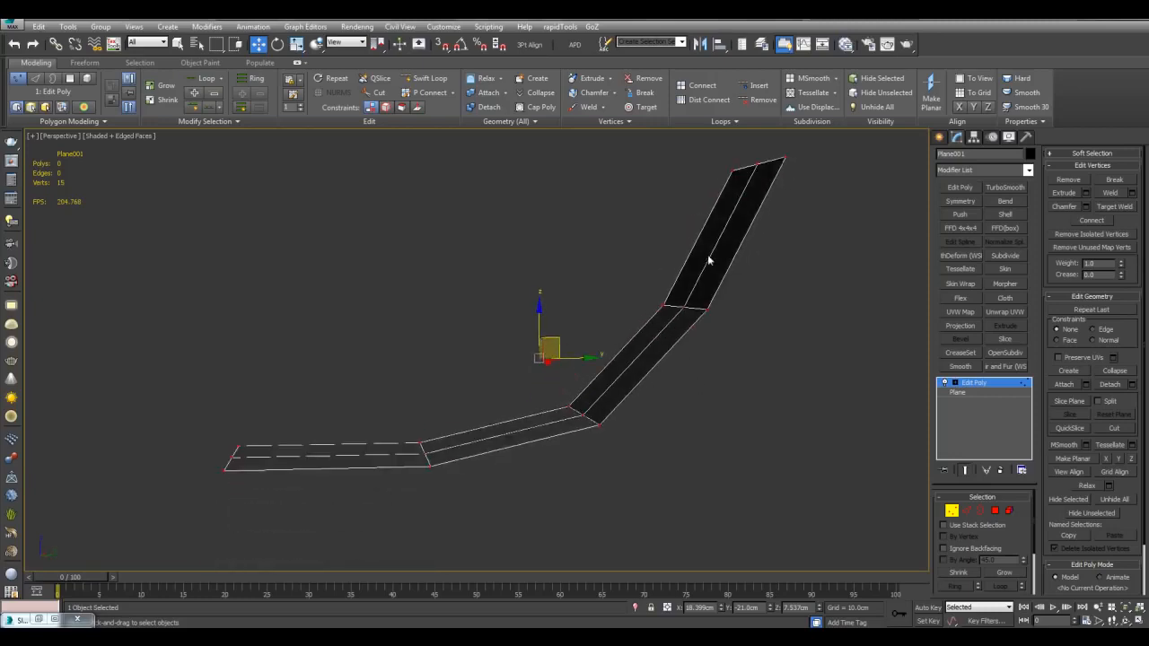
pyautogui.click(1066, 447)
pyautogui.keyDown('alt'); pyautogui.moveTo(626, 380); pyautogui.dragTo(681, 399, button='middle'); pyautogui.keyUp('alt')
pyautogui.hotkey('ctrl', 'z')
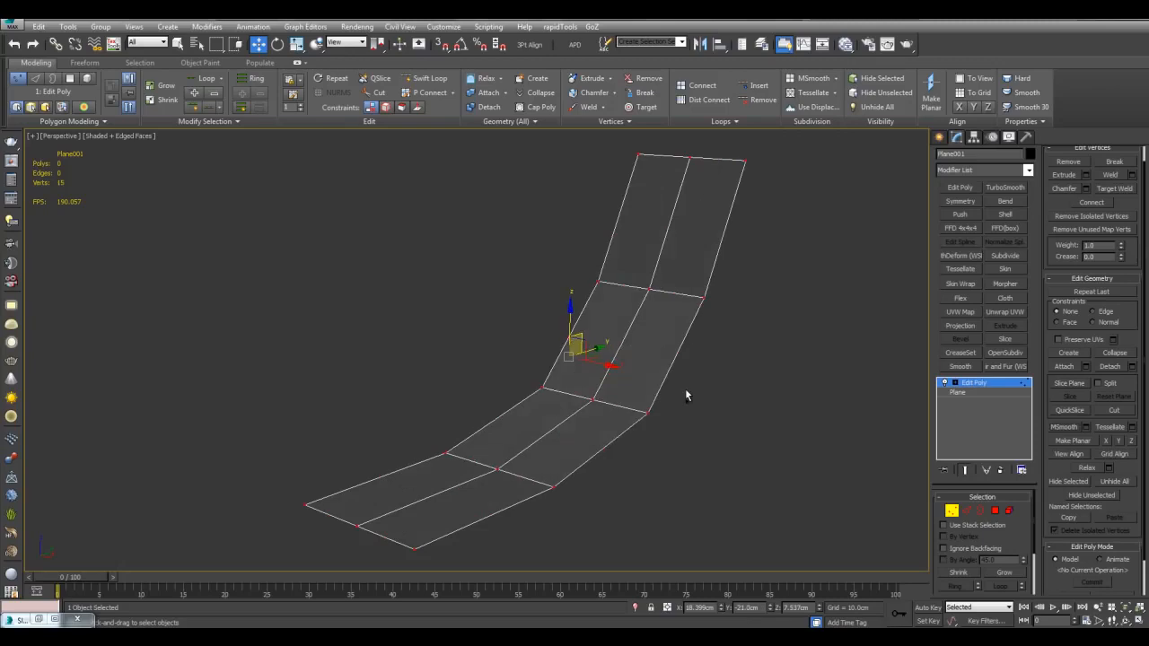
pyautogui.hotkey('ctrl', 'z')
pyautogui.hotkey('shift', 'z')
pyautogui.press('Delete')
pyautogui.moveTo(685, 326); pyautogui.dragTo(678, 293, button='middle')
pyautogui.scroll(3, 678, 292)
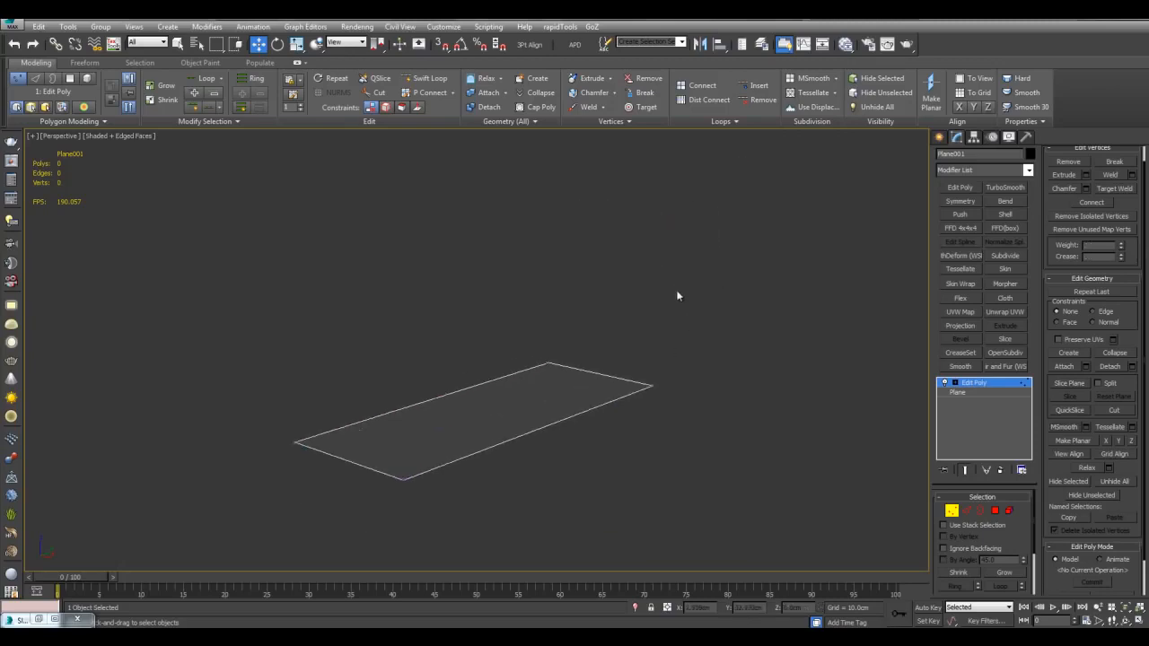
# Step: Turn on the Freeform Shift brush and pull the plane's right corners outward
pyautogui.click(94, 69)
pyautogui.moveTo(464, 228); pyautogui.dragTo(478, 296, button='middle')
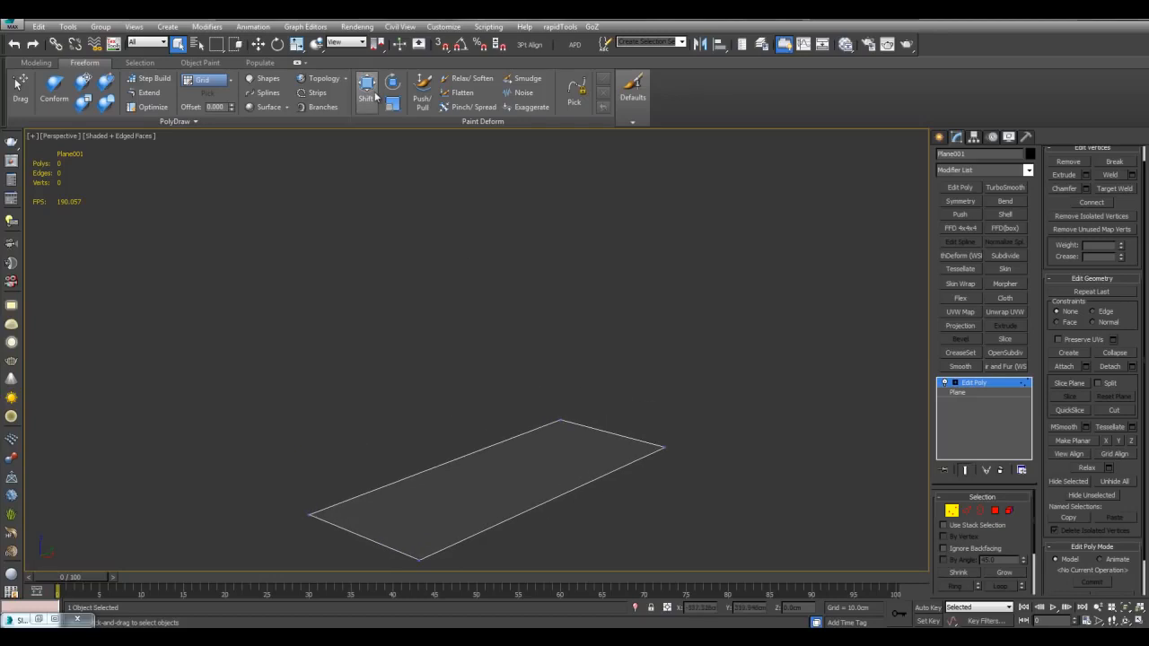
pyautogui.click(368, 88)
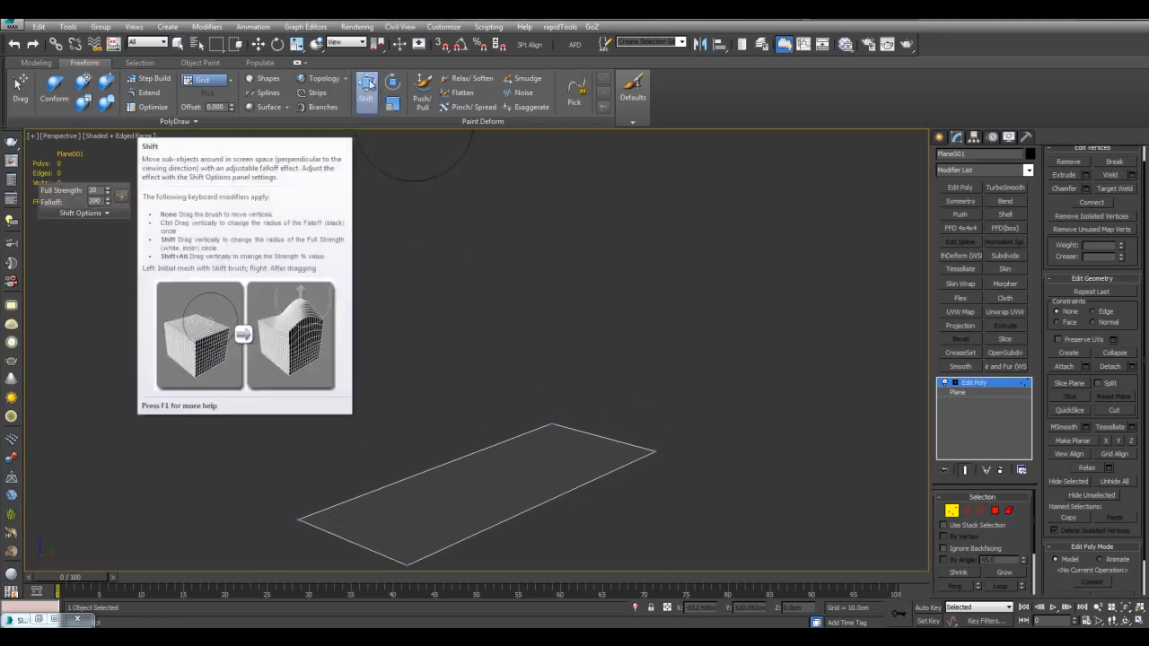
pyautogui.keyDown('alt'); pyautogui.moveTo(616, 400); pyautogui.dragTo(626, 424, button='middle'); pyautogui.keyUp('alt')
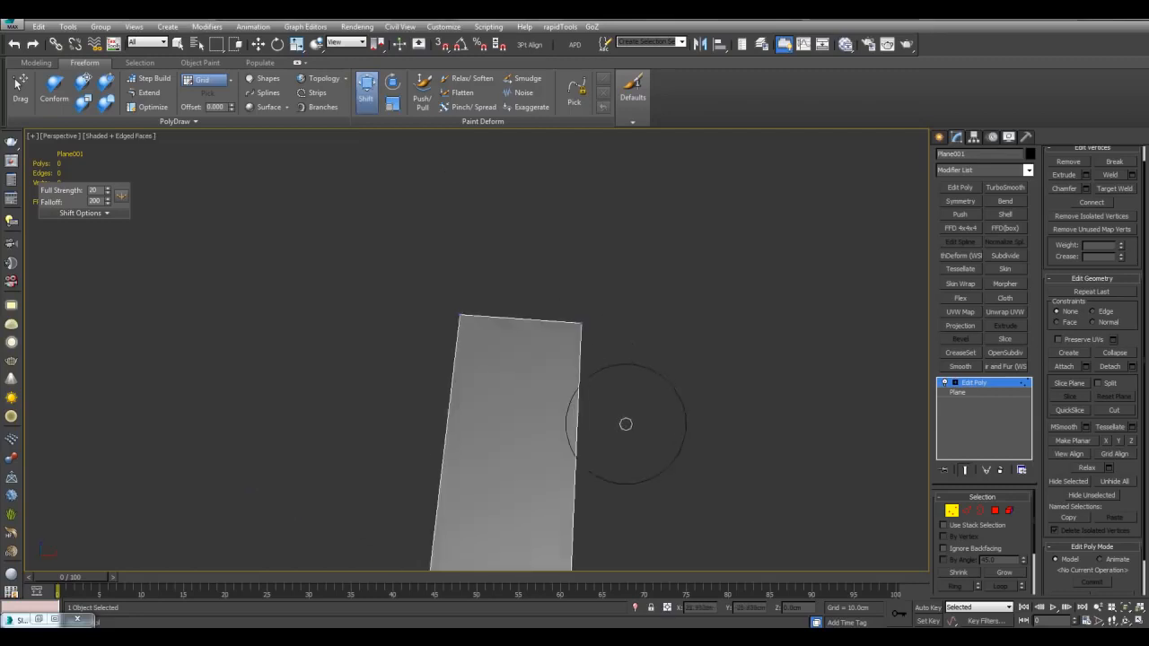
pyautogui.moveTo(575, 330); pyautogui.dragTo(652, 336)
pyautogui.moveTo(570, 357); pyautogui.dragTo(551, 313, button='middle')
pyautogui.scroll(-2, 552, 313)
pyautogui.moveTo(528, 500); pyautogui.dragTo(581, 506)
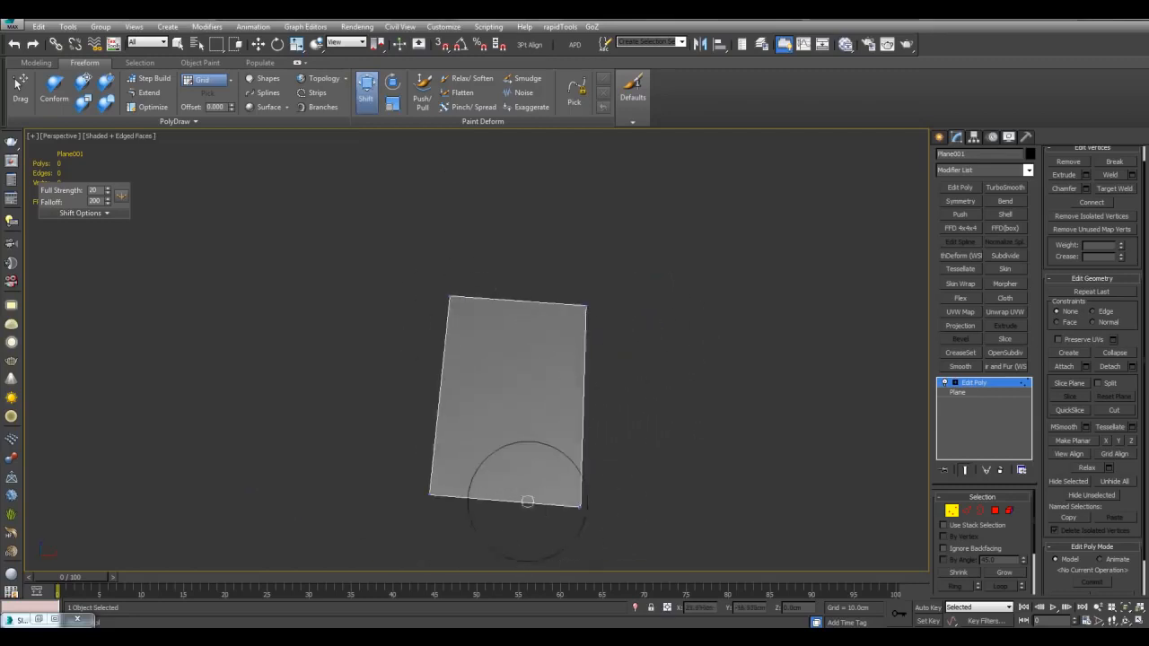
# Step: In edge and vertex modes, pull the right corners out and raise the top corners
pyautogui.click(954, 383)
pyautogui.click(976, 402)
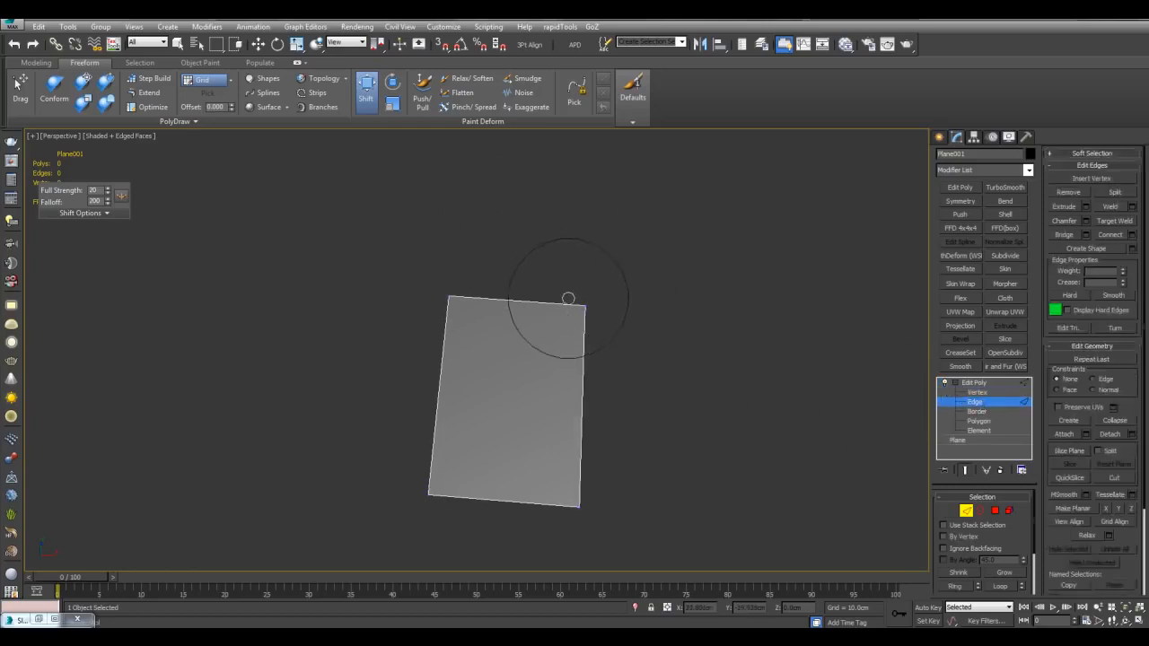
pyautogui.moveTo(569, 298); pyautogui.dragTo(617, 311)
pyautogui.moveTo(585, 502); pyautogui.dragTo(618, 530)
pyautogui.scroll(-2, 793, 392)
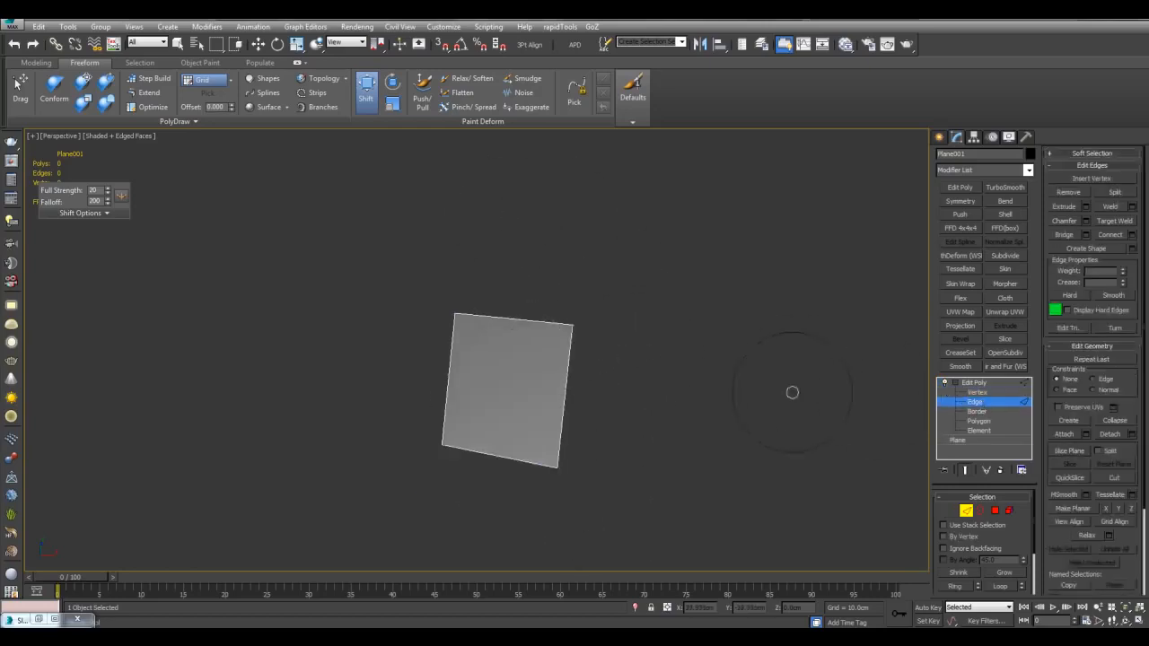
pyautogui.click(978, 396)
pyautogui.scroll(2, 603, 314)
pyautogui.moveTo(624, 321); pyautogui.dragTo(655, 325)
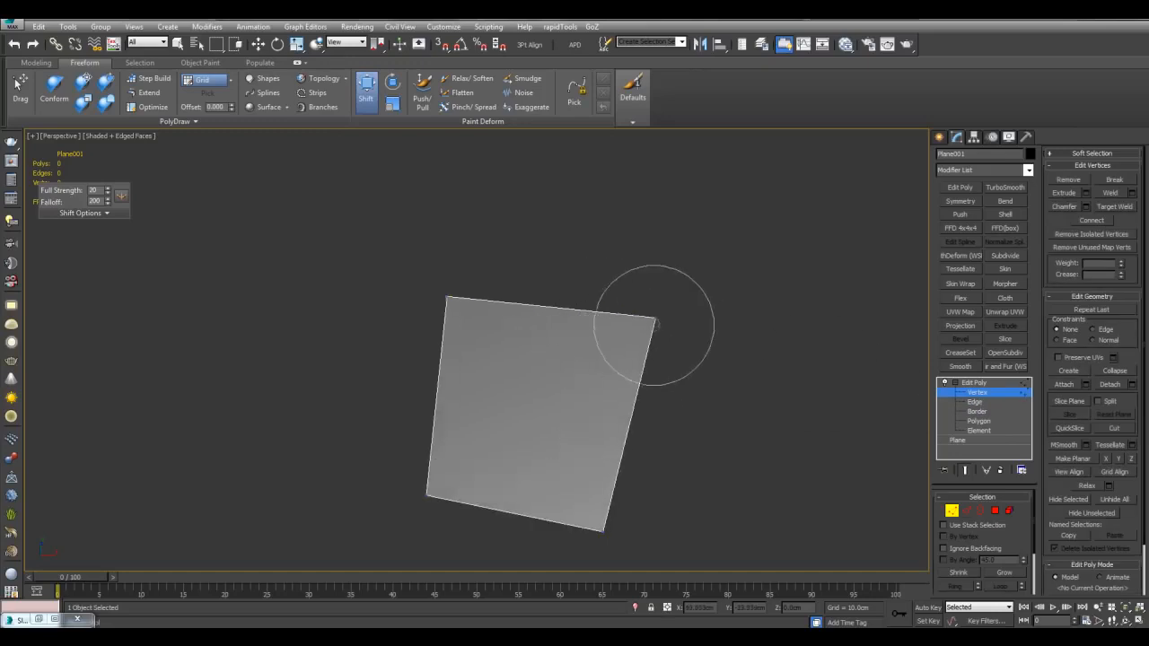
pyautogui.moveTo(462, 292); pyautogui.dragTo(458, 271)
pyautogui.moveTo(632, 314); pyautogui.dragTo(641, 289)
pyautogui.moveTo(644, 288)
pyautogui.mouseDown(button='middle')
pyautogui.moveTo(621, 303)
pyautogui.moveTo(613, 356)
pyautogui.moveTo(618, 345)
pyautogui.moveTo(625, 372)
pyautogui.moveTo(632, 343)
pyautogui.moveTo(656, 353)
pyautogui.moveTo(621, 354)
pyautogui.moveTo(608, 259)
pyautogui.moveTo(626, 366)
pyautogui.moveTo(590, 290)
pyautogui.moveTo(570, 289)
pyautogui.mouseUp(button='middle')
pyautogui.scroll(-2, 619, 310)
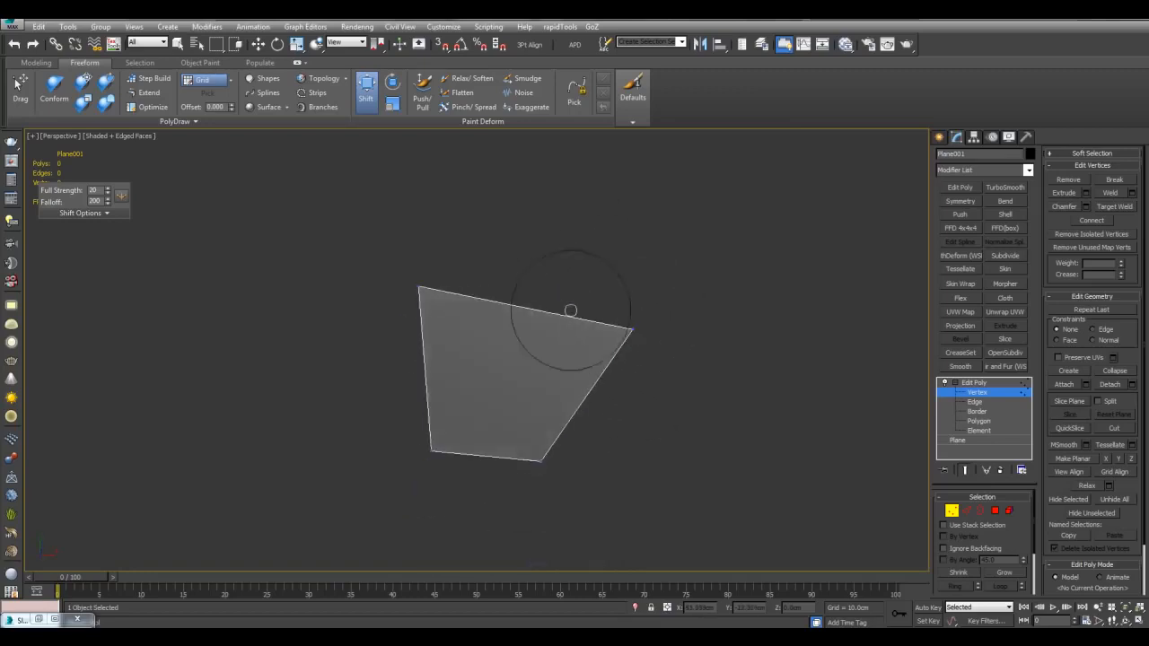
# Step: Shift the top-left corner right and lift the right-end corners
pyautogui.moveTo(426, 285); pyautogui.dragTo(443, 287)
pyautogui.moveTo(613, 377)
pyautogui.keyDown('alt'); pyautogui.mouseDown(button='middle')
pyautogui.moveTo(500, 278)
pyautogui.moveTo(548, 353)
pyautogui.mouseUp(button='middle'); pyautogui.keyUp('alt')
pyautogui.moveTo(541, 320); pyautogui.dragTo(557, 288)
pyautogui.moveTo(564, 260)
pyautogui.keyDown('alt'); pyautogui.mouseDown(button='middle')
pyautogui.moveTo(526, 311)
pyautogui.moveTo(583, 344)
pyautogui.moveTo(651, 350)
pyautogui.moveTo(633, 371)
pyautogui.mouseUp(button='middle'); pyautogui.keyUp('alt')
# Step: Fine-tune the position of the panel's lower-right corner
pyautogui.scroll(3, 642, 360)
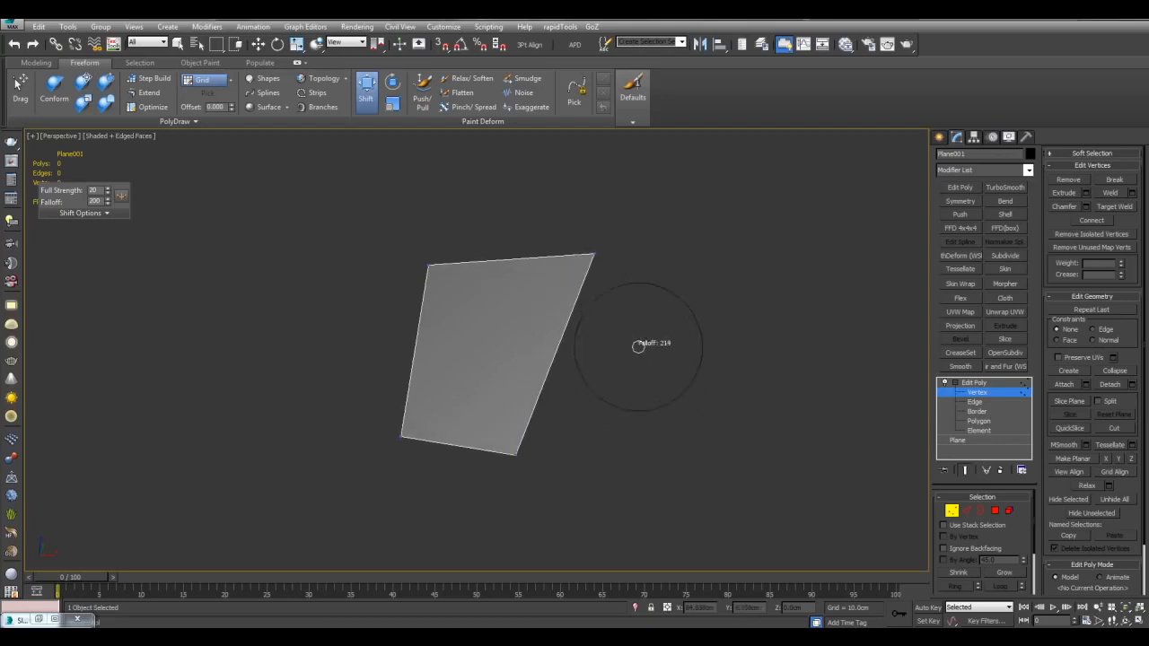
pyautogui.scroll(-3, 637, 347)
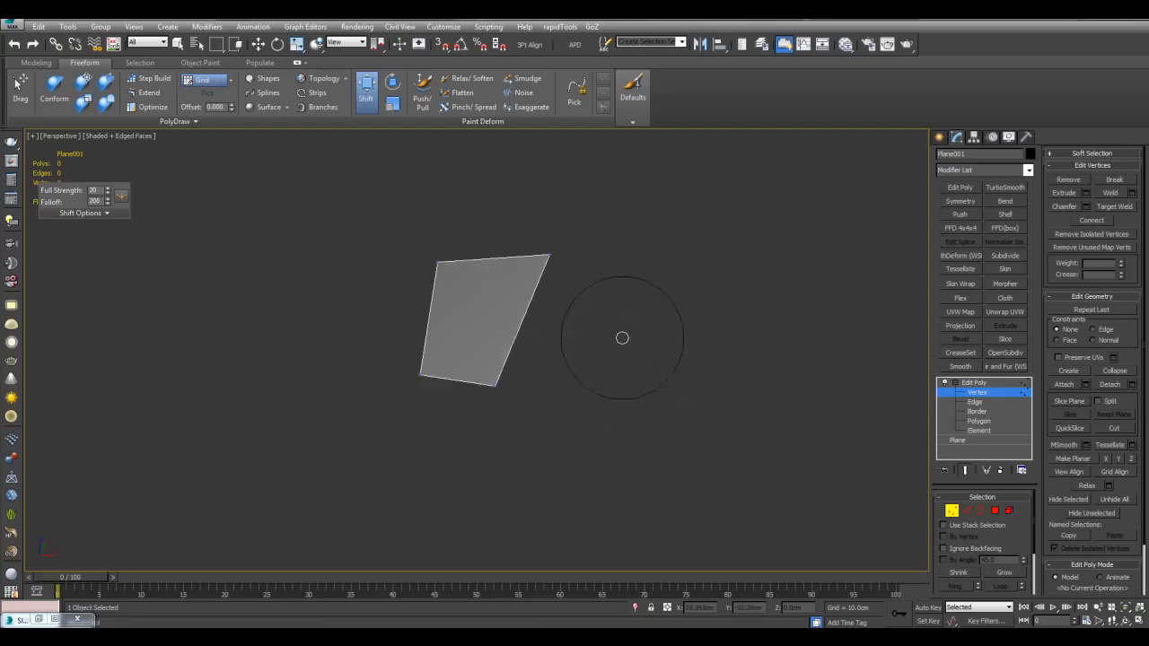
pyautogui.scroll(3, 606, 340)
pyautogui.scroll(-3, 601, 341)
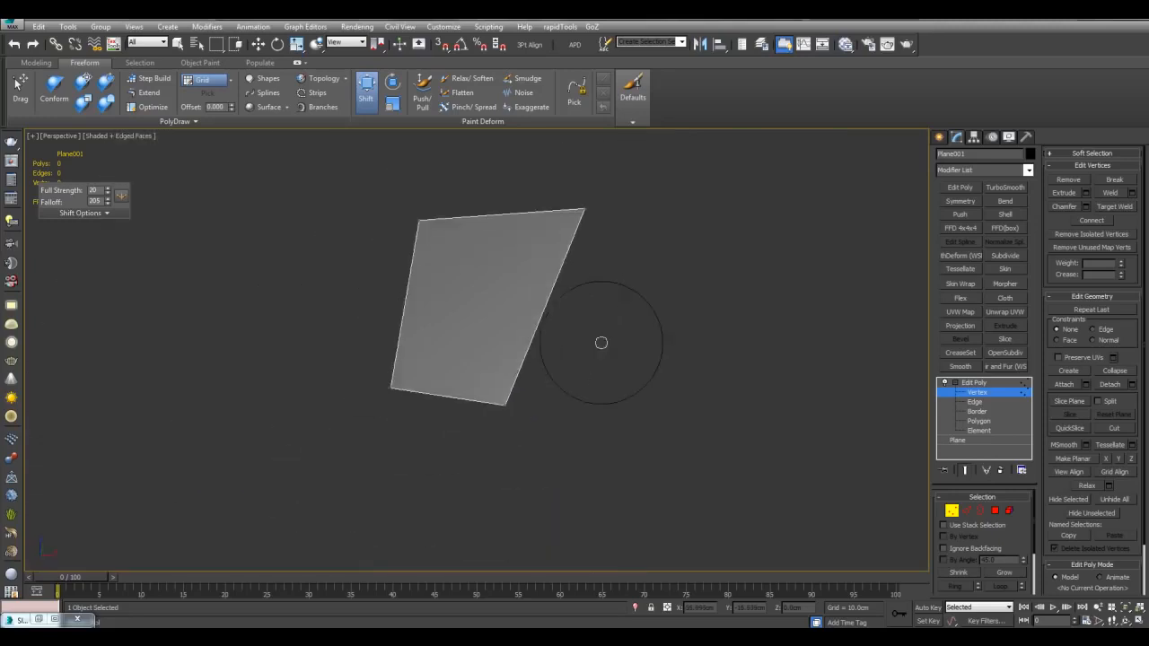
pyautogui.scroll(3, 601, 343)
pyautogui.scroll(-5, 602, 343)
pyautogui.scroll(-2, 478, 334)
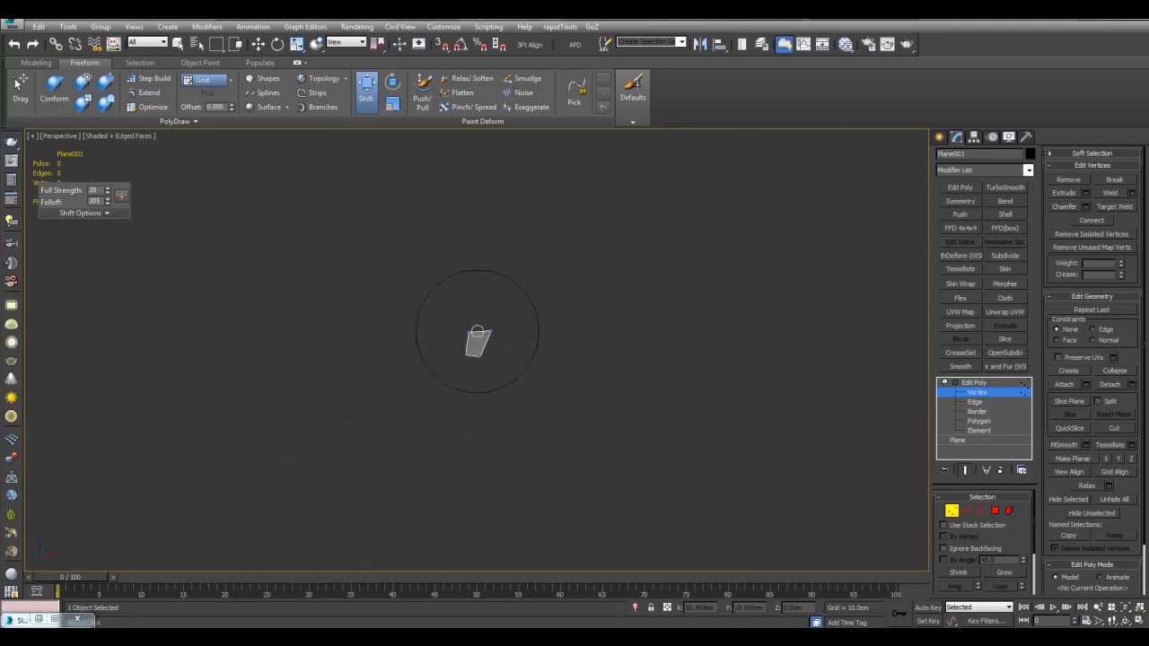
pyautogui.scroll(5, 500, 353)
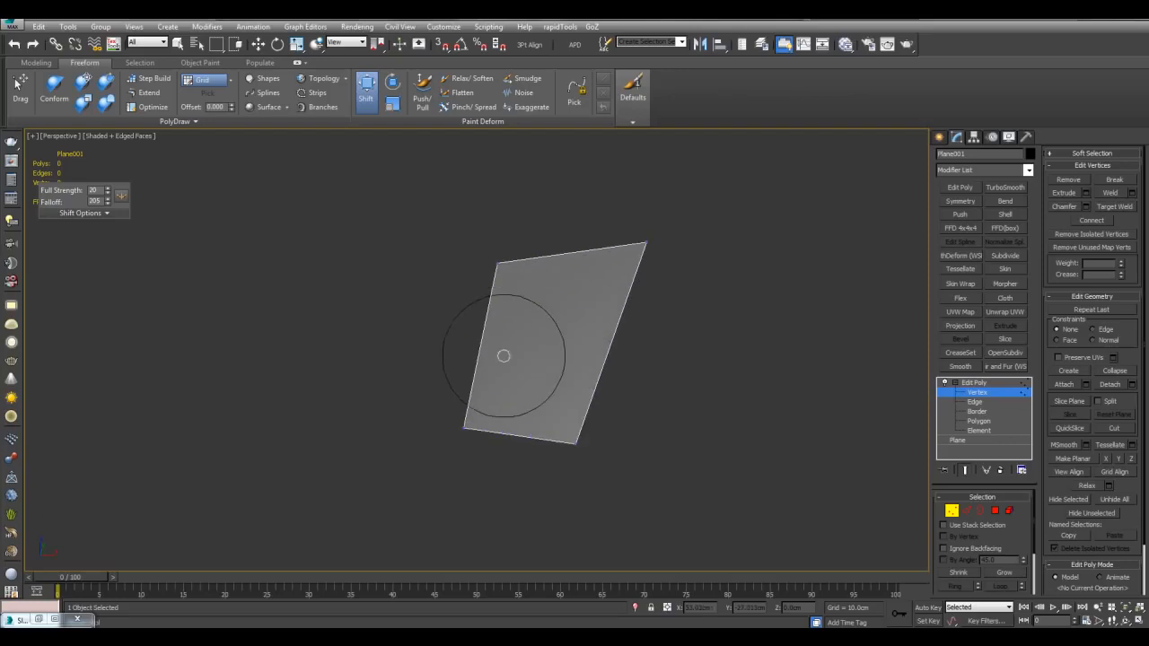
pyautogui.moveTo(622, 303); pyautogui.dragTo(527, 267, button='middle')
pyautogui.moveTo(536, 414)
pyautogui.mouseDown()
pyautogui.moveTo(510, 419)
pyautogui.moveTo(468, 357)
pyautogui.moveTo(536, 378)
pyautogui.moveTo(558, 403)
pyautogui.moveTo(539, 411)
pyautogui.mouseUp()
pyautogui.scroll(-5, 616, 378)
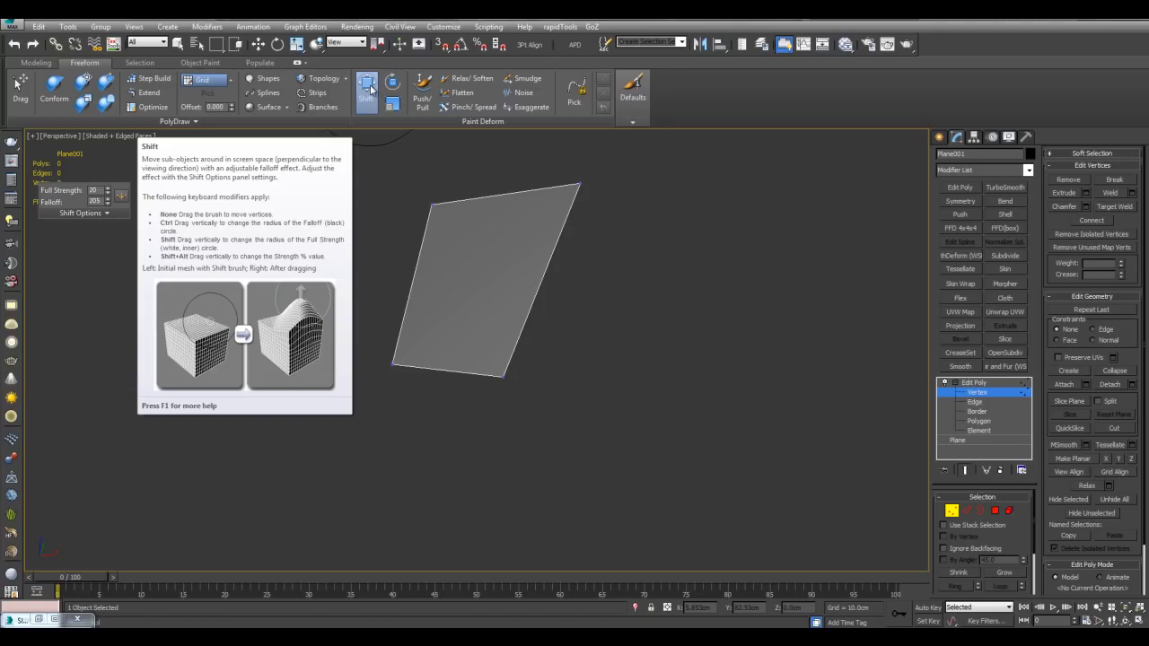
# Step: Raise the top-left corner and pull both bottom corners downward
pyautogui.moveTo(564, 275)
pyautogui.keyDown('alt'); pyautogui.mouseDown(button='middle')
pyautogui.moveTo(626, 326)
pyautogui.moveTo(527, 295)
pyautogui.moveTo(590, 298)
pyautogui.moveTo(625, 323)
pyautogui.moveTo(516, 431)
pyautogui.moveTo(526, 344)
pyautogui.moveTo(463, 289)
pyautogui.mouseUp(button='middle'); pyautogui.keyUp('alt')
pyautogui.moveTo(452, 278); pyautogui.dragTo(448, 242)
pyautogui.moveTo(508, 401); pyautogui.dragTo(509, 471)
pyautogui.moveTo(441, 388); pyautogui.dragTo(425, 462)
pyautogui.moveTo(510, 468); pyautogui.dragTo(515, 525)
pyautogui.moveTo(425, 459); pyautogui.dragTo(418, 502)
pyautogui.moveTo(489, 449)
pyautogui.keyDown('alt'); pyautogui.mouseDown(button='middle')
pyautogui.moveTo(491, 351)
pyautogui.moveTo(462, 302)
pyautogui.moveTo(706, 305)
pyautogui.moveTo(651, 219)
pyautogui.mouseUp(button='middle'); pyautogui.keyUp('alt')
# Step: Pull the bottom-left corner left and the bottom midpoint and right corner down
pyautogui.moveTo(759, 327); pyautogui.dragTo(736, 298, button='middle')
pyautogui.scroll(3, 735, 298)
pyautogui.scroll(-5, 621, 280)
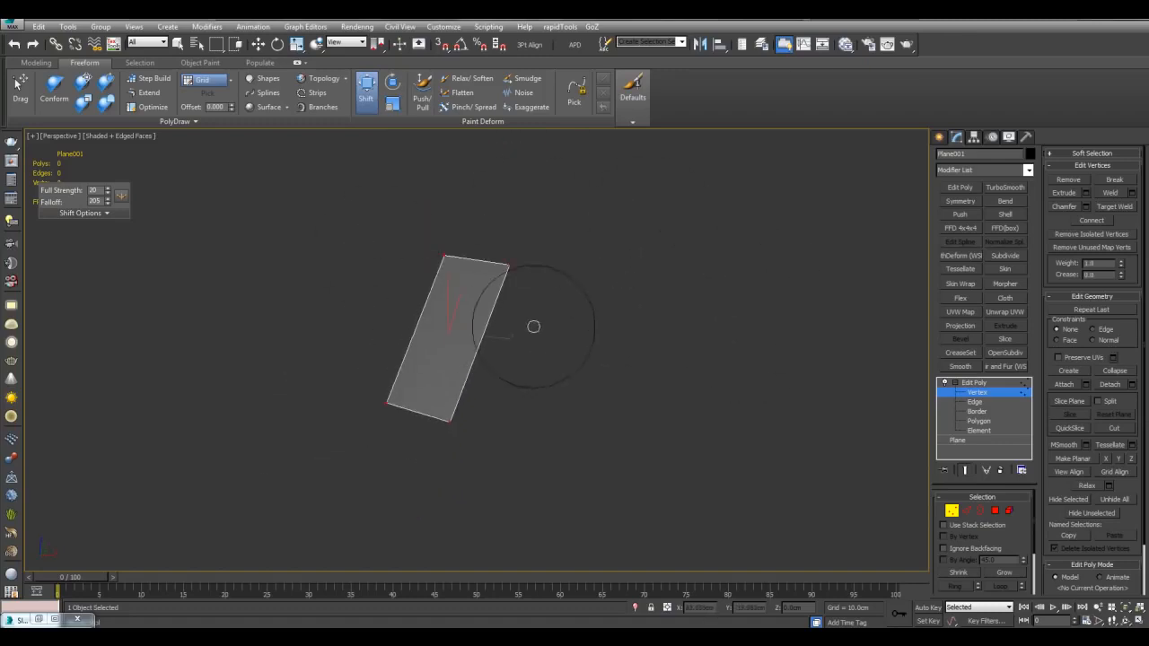
pyautogui.scroll(2, 602, 322)
pyautogui.moveTo(611, 322); pyautogui.dragTo(688, 302, button='middle')
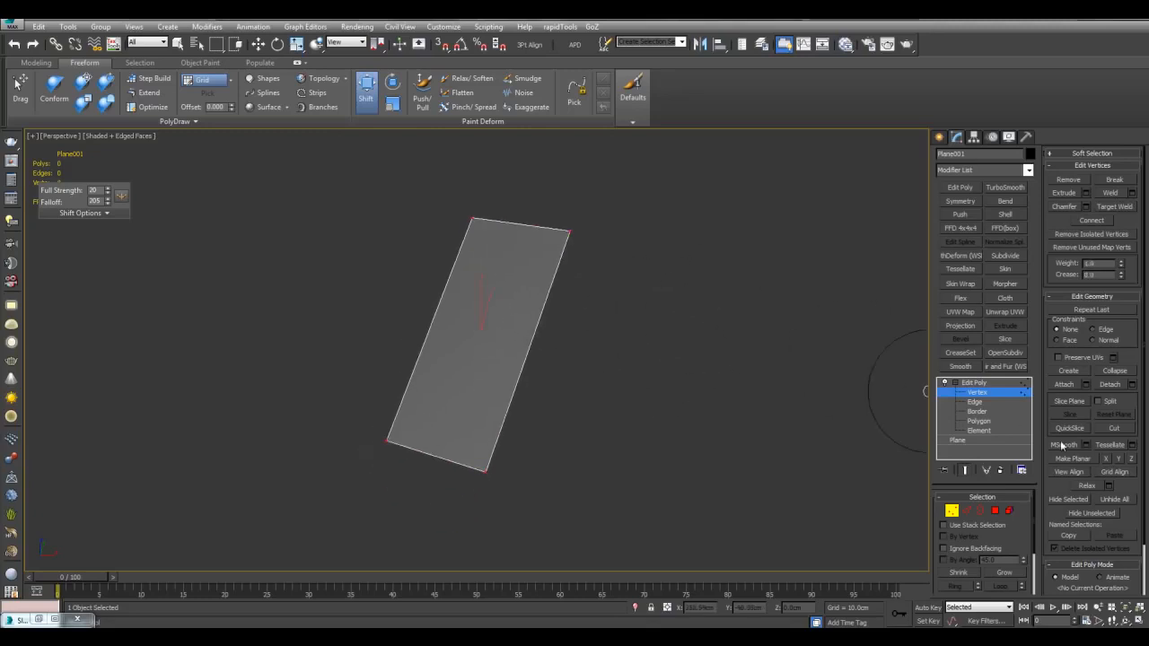
pyautogui.keyDown('alt'); pyautogui.moveTo(774, 375); pyautogui.dragTo(616, 329, button='middle'); pyautogui.keyUp('alt')
pyautogui.moveTo(493, 327)
pyautogui.mouseDown(button='middle')
pyautogui.moveTo(530, 257)
pyautogui.moveTo(521, 346)
pyautogui.moveTo(541, 360)
pyautogui.mouseUp(button='middle')
pyautogui.moveTo(483, 383); pyautogui.dragTo(423, 387)
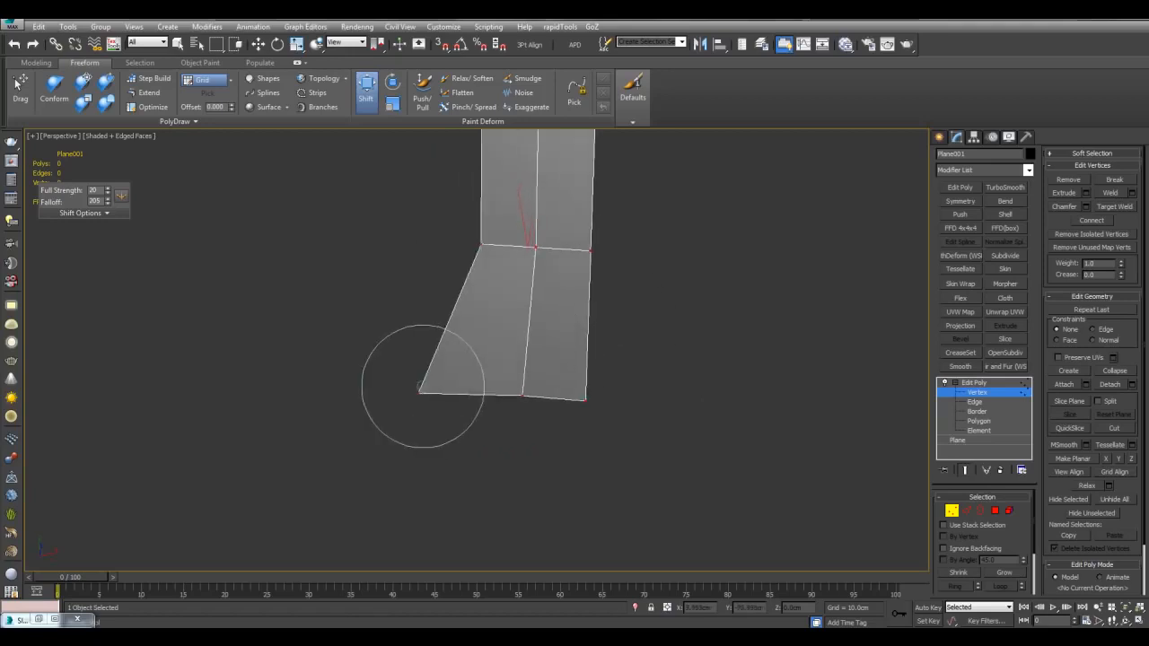
pyautogui.moveTo(504, 394); pyautogui.dragTo(447, 486)
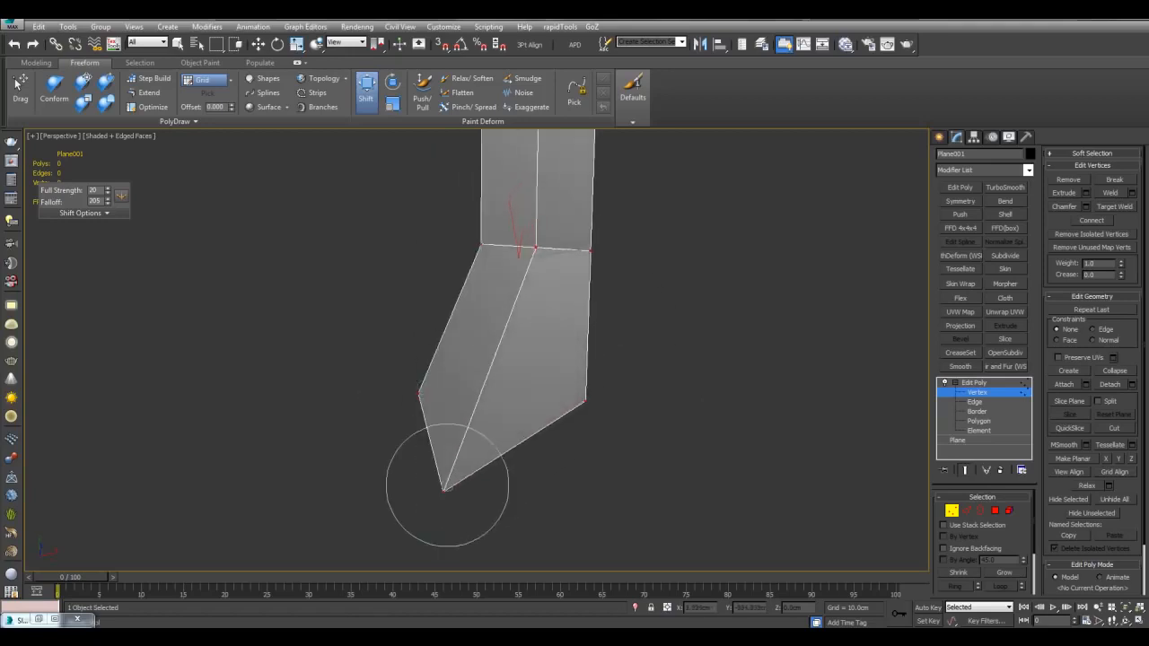
pyautogui.moveTo(586, 404); pyautogui.dragTo(515, 524)
pyautogui.moveTo(537, 473); pyautogui.dragTo(553, 407, button='middle')
pyautogui.scroll(-3, 544, 413)
pyautogui.moveTo(517, 429); pyautogui.dragTo(488, 474)
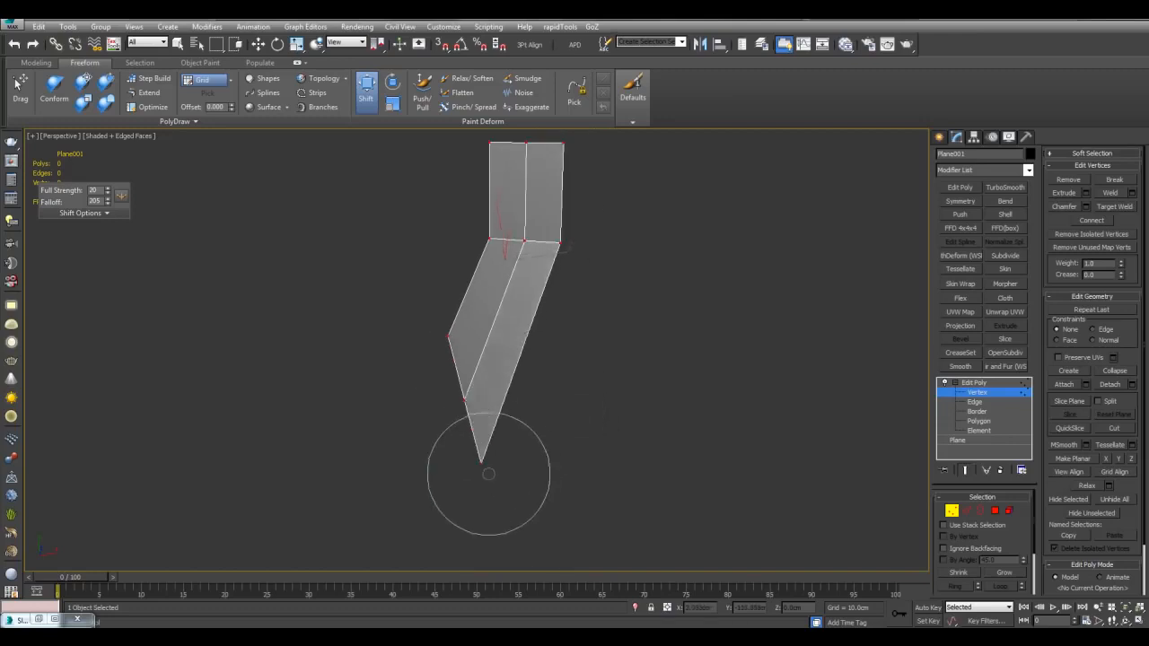
# Step: Adjust the joint vertices to form the bend in the strip
pyautogui.moveTo(580, 240); pyautogui.dragTo(580, 329)
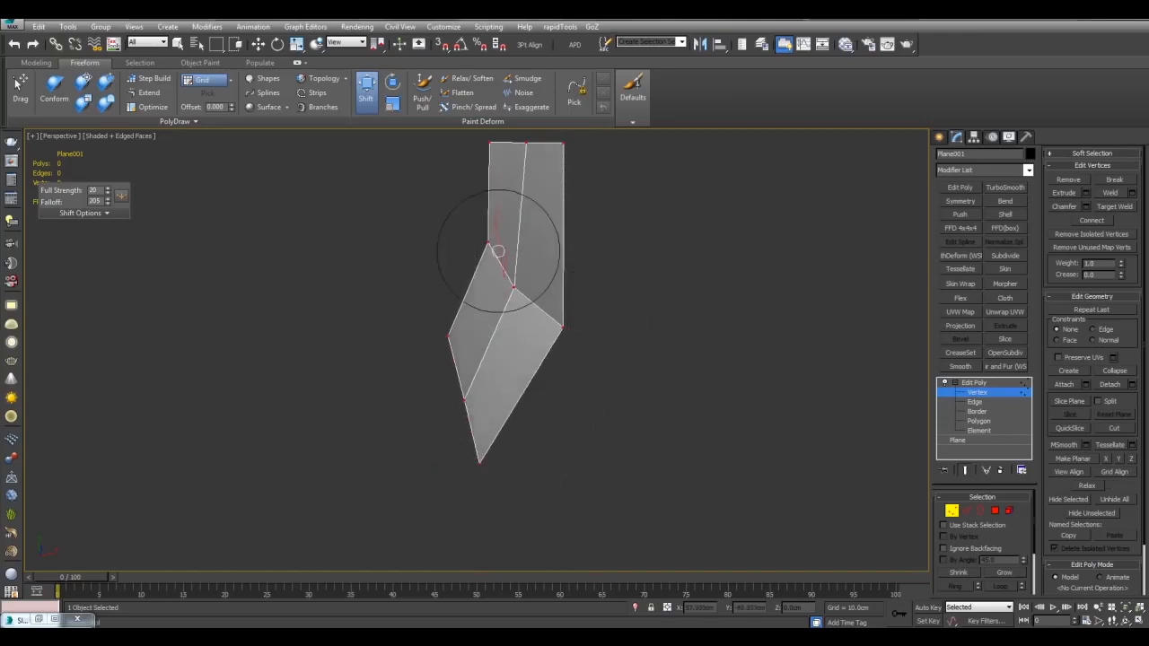
pyautogui.moveTo(481, 247); pyautogui.dragTo(435, 319)
pyautogui.moveTo(572, 328); pyautogui.dragTo(580, 313)
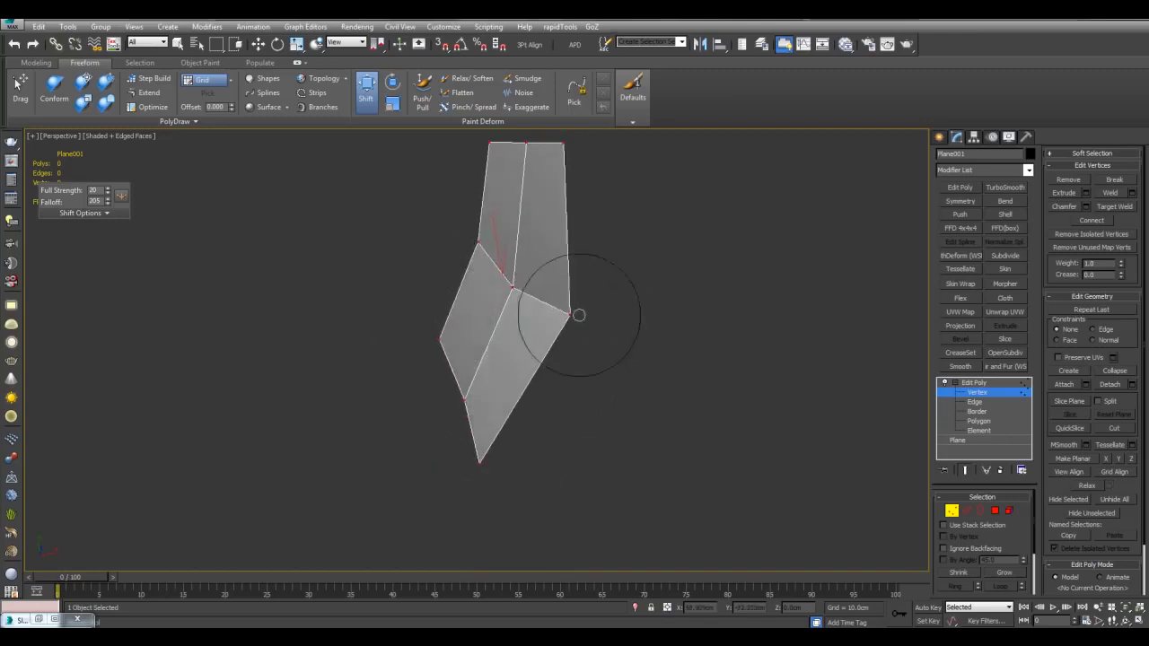
pyautogui.moveTo(579, 275); pyautogui.dragTo(602, 354, button='middle')
pyautogui.moveTo(538, 362); pyautogui.dragTo(545, 338)
pyautogui.moveTo(545, 340)
pyautogui.keyDown('alt'); pyautogui.mouseDown(button='middle')
pyautogui.moveTo(560, 300)
pyautogui.moveTo(541, 273)
pyautogui.mouseUp(button='middle'); pyautogui.keyUp('alt')
pyautogui.keyDown('alt'); pyautogui.moveTo(568, 354); pyautogui.dragTo(631, 247, button='middle'); pyautogui.keyUp('alt')
# Step: Pull the outer vertices down and left, then apply MSmooth to round the strip
pyautogui.moveTo(658, 291)
pyautogui.mouseDown()
pyautogui.moveTo(656, 374)
pyautogui.moveTo(642, 409)
pyautogui.mouseUp()
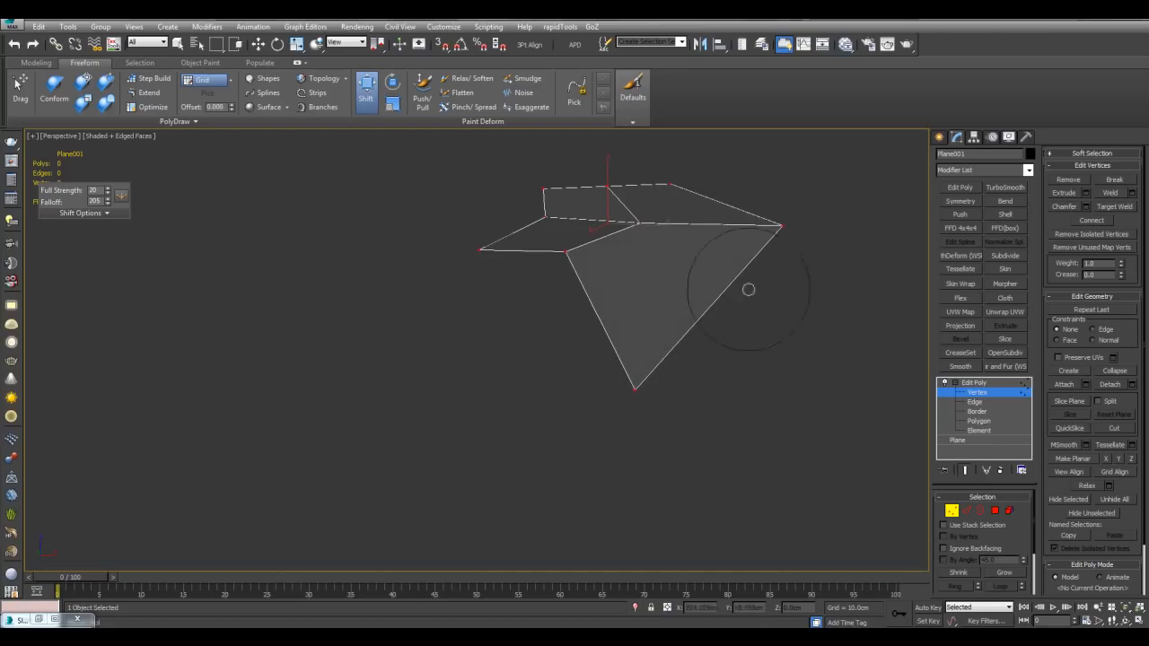
pyautogui.moveTo(772, 231); pyautogui.dragTo(768, 301)
pyautogui.moveTo(767, 269)
pyautogui.keyDown('alt'); pyautogui.mouseDown(button='middle')
pyautogui.moveTo(757, 292)
pyautogui.moveTo(696, 224)
pyautogui.mouseUp(button='middle'); pyautogui.keyUp('alt')
pyautogui.moveTo(757, 158); pyautogui.dragTo(753, 221)
pyautogui.moveTo(753, 220)
pyautogui.keyDown('alt'); pyautogui.mouseDown(button='middle')
pyautogui.moveTo(731, 302)
pyautogui.moveTo(734, 345)
pyautogui.moveTo(705, 333)
pyautogui.moveTo(536, 396)
pyautogui.mouseUp(button='middle'); pyautogui.keyUp('alt')
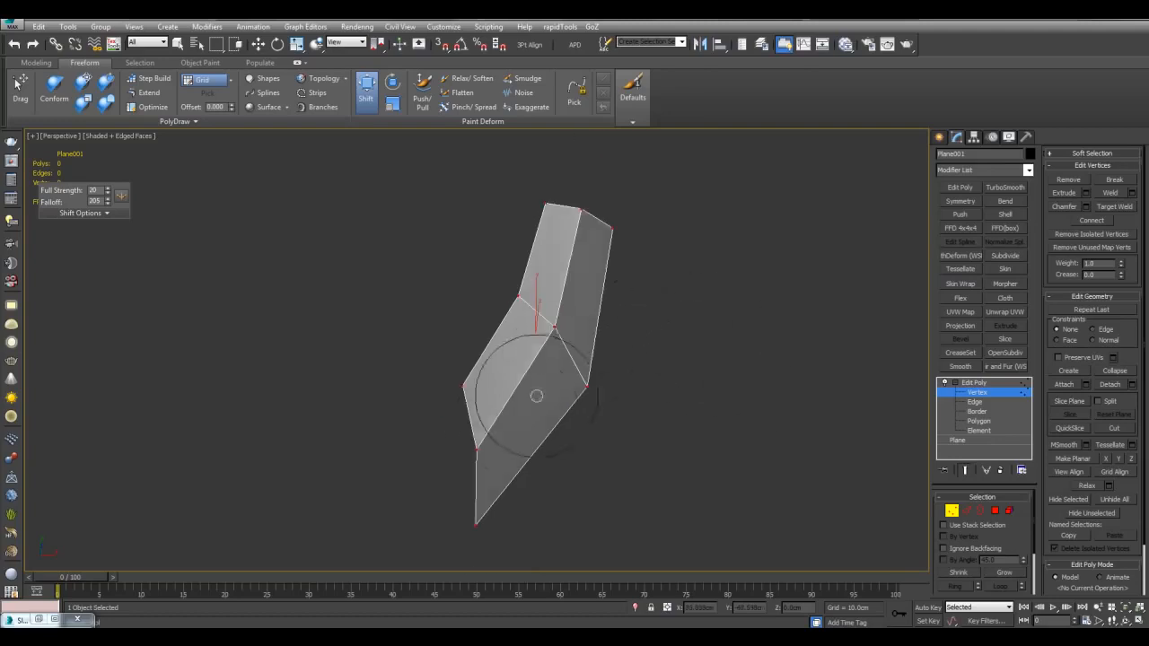
pyautogui.moveTo(479, 438); pyautogui.dragTo(456, 407)
pyautogui.moveTo(659, 395); pyautogui.dragTo(684, 392, button='middle')
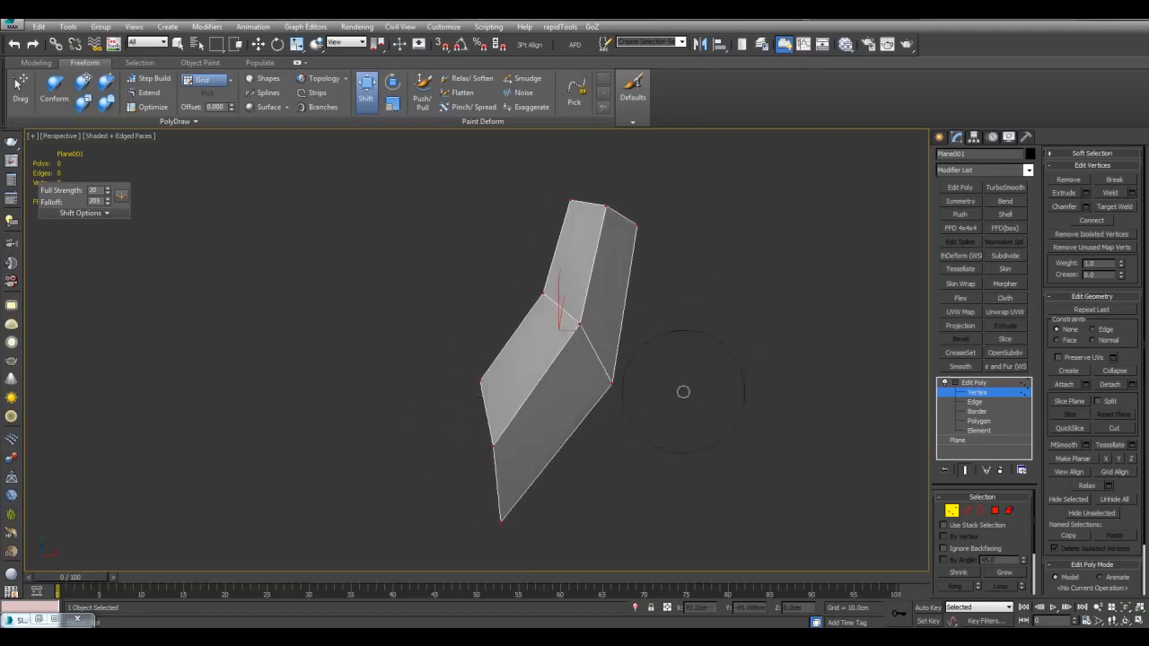
pyautogui.click(1065, 445)
pyautogui.scroll(4, 739, 354)
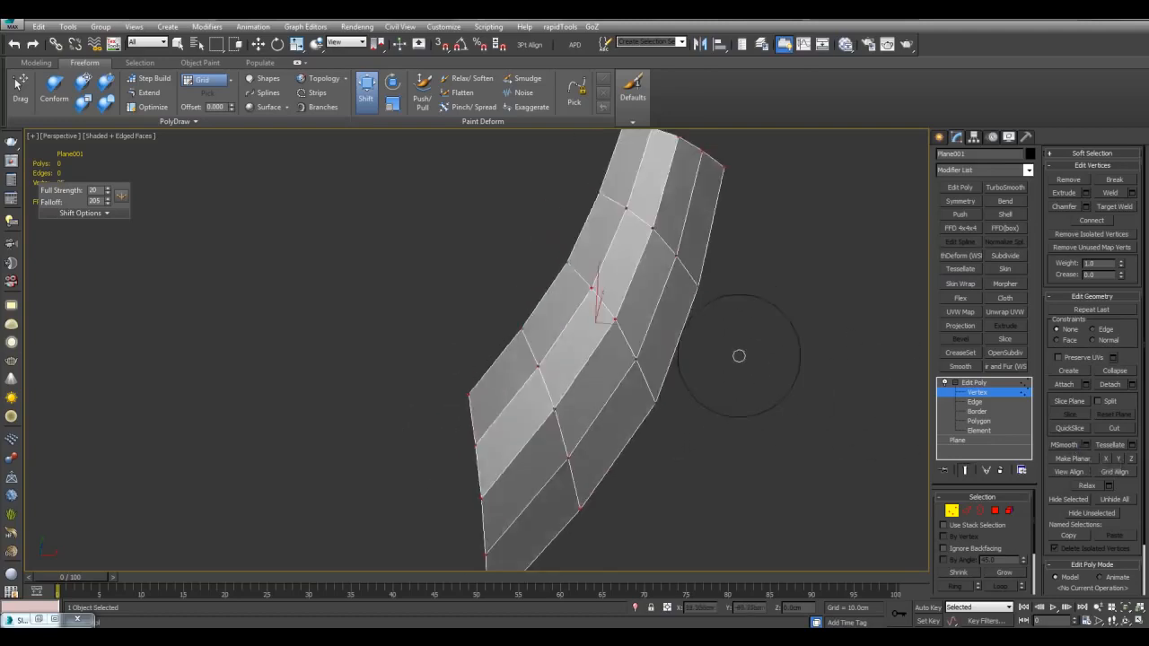
# Step: Insert three SwiftLoop edge loops across the curved strip
pyautogui.moveTo(636, 349)
pyautogui.keyDown('alt'); pyautogui.mouseDown(button='middle')
pyautogui.moveTo(621, 328)
pyautogui.moveTo(664, 362)
pyautogui.moveTo(674, 355)
pyautogui.mouseUp(button='middle'); pyautogui.keyUp('alt')
pyautogui.moveTo(688, 299); pyautogui.dragTo(683, 292, button='middle')
pyautogui.click(675, 350)
pyautogui.press('q')
pyautogui.keyDown('alt'); pyautogui.moveTo(675, 352); pyautogui.dragTo(630, 386, button='middle'); pyautogui.keyUp('alt')
pyautogui.moveTo(546, 360)
pyautogui.keyDown('alt'); pyautogui.mouseDown(button='middle')
pyautogui.moveTo(608, 359)
pyautogui.moveTo(605, 385)
pyautogui.moveTo(589, 359)
pyautogui.mouseUp(button='middle'); pyautogui.keyUp('alt')
pyautogui.hotkey('alt', 'c')
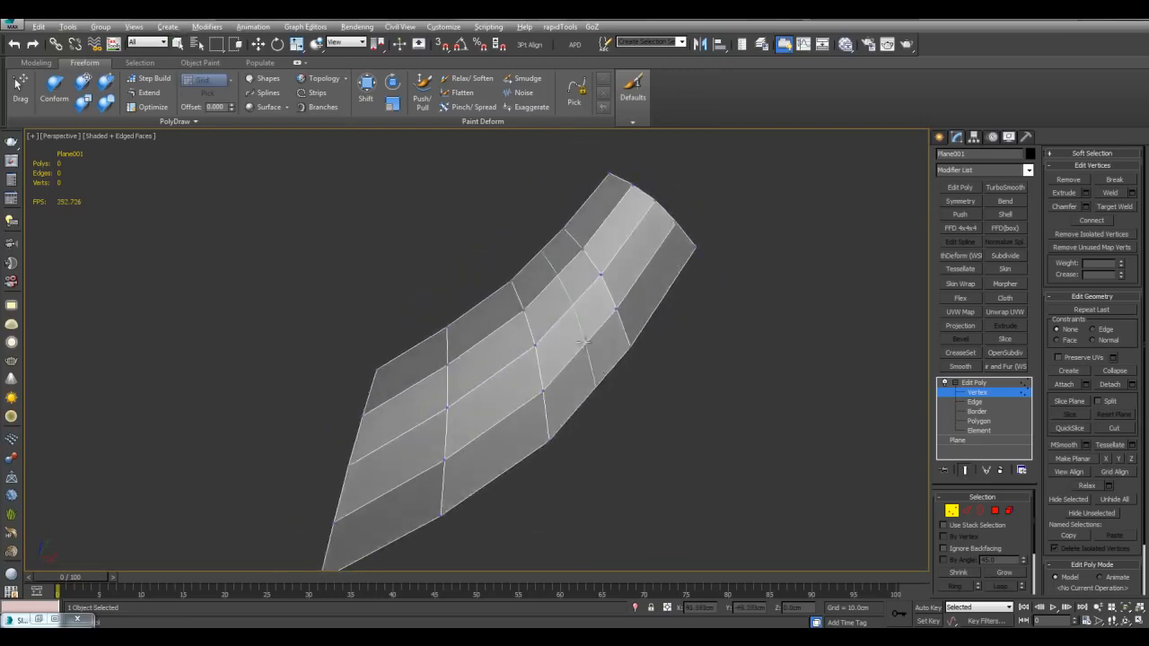
pyautogui.click(575, 311)
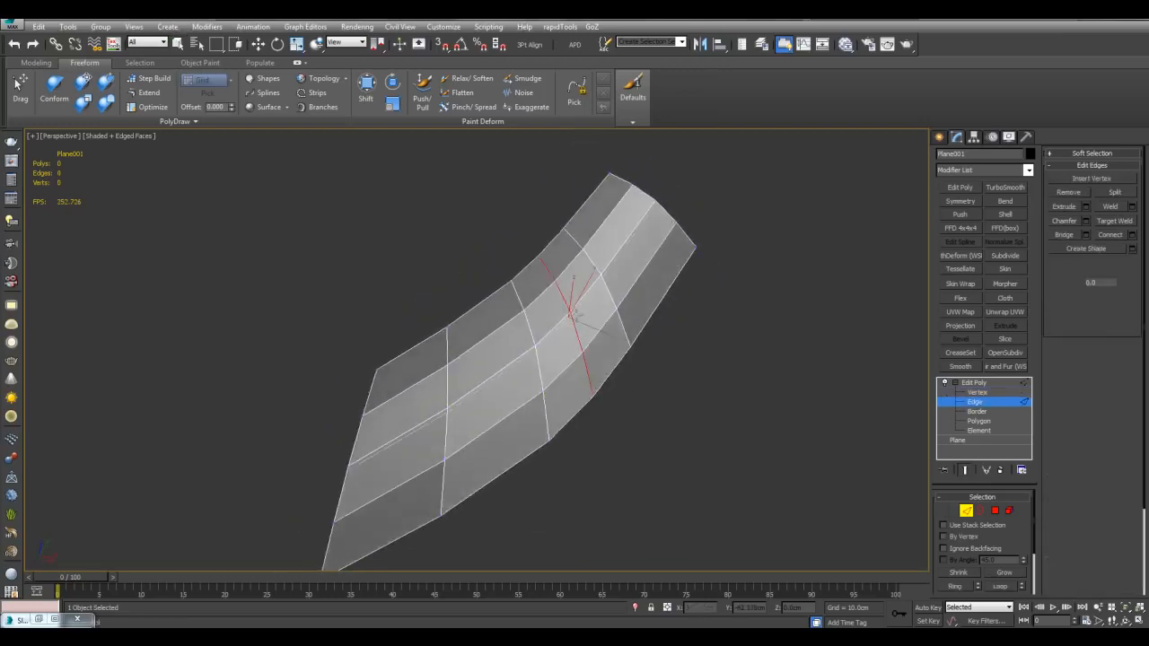
pyautogui.click(494, 377)
pyautogui.click(402, 402)
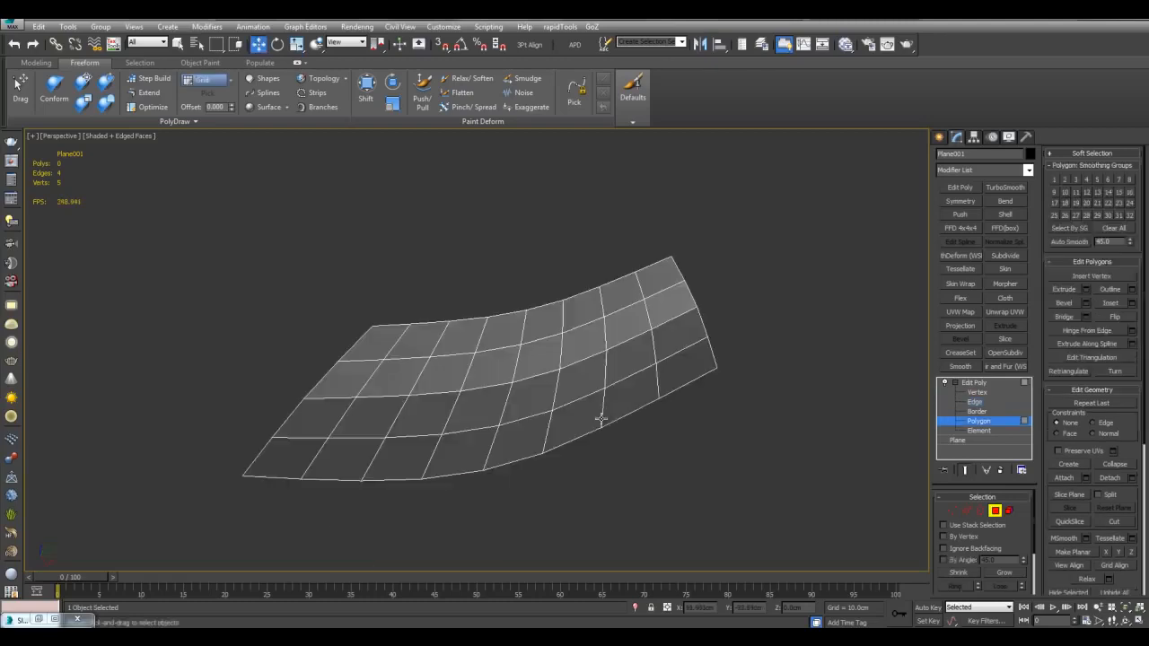
# Step: Select five neighbouring polygons on the strip, then clear the selection
pyautogui.press('q')
pyautogui.click(571, 390)
pyautogui.click(523, 363)
pyautogui.click(494, 371)
pyautogui.click(434, 399)
pyautogui.click(483, 411)
pyautogui.click(616, 467)
pyautogui.keyDown('alt'); pyautogui.moveTo(616, 468); pyautogui.dragTo(672, 417, button='middle'); pyautogui.keyUp('alt')
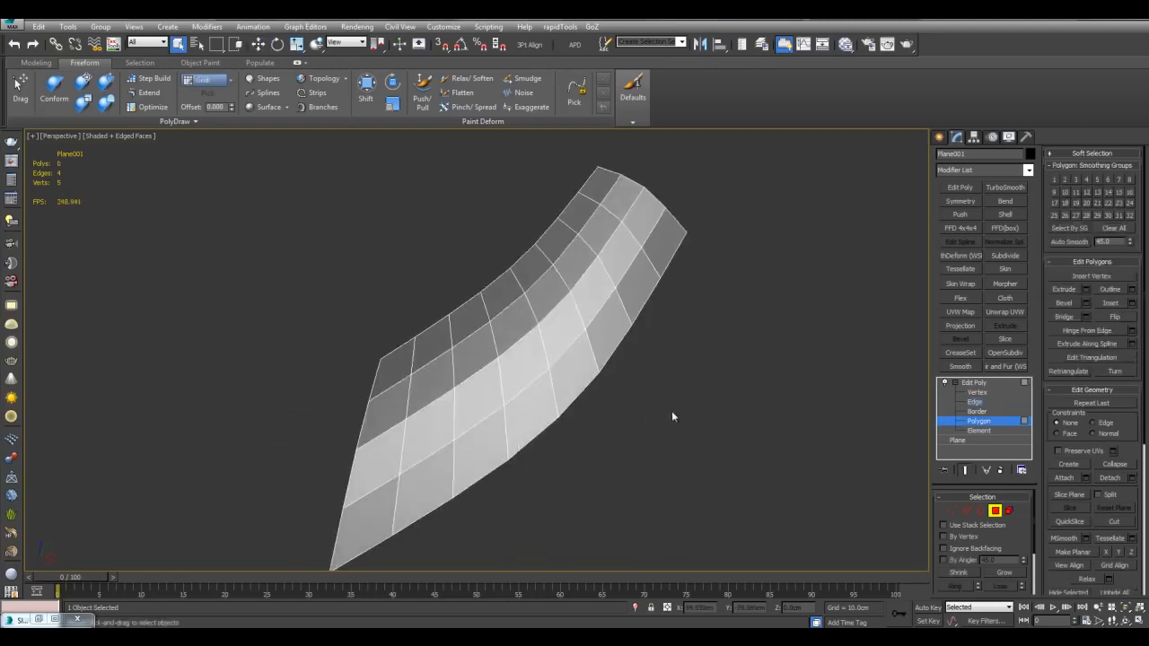
pyautogui.keyDown('alt'); pyautogui.moveTo(705, 354); pyautogui.dragTo(695, 348, button='middle'); pyautogui.keyUp('alt')
pyautogui.scroll(-2, 695, 349)
# Step: Shift-brush the upper-left border vertices outward and up into a flared flap
pyautogui.press('1')
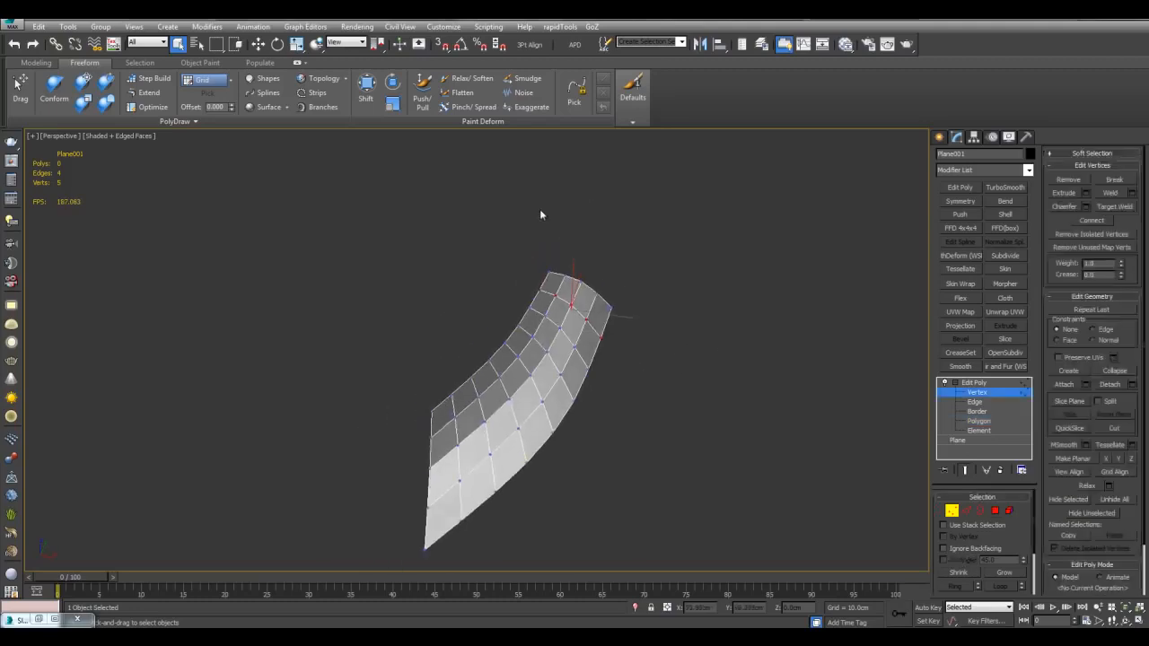
pyautogui.click(367, 89)
pyautogui.scroll(2, 515, 234)
pyautogui.keyDown('alt'); pyautogui.moveTo(515, 233); pyautogui.dragTo(563, 312, button='middle'); pyautogui.keyUp('alt')
pyautogui.scroll(3, 563, 312)
pyautogui.moveTo(580, 280); pyautogui.dragTo(544, 238)
pyautogui.keyDown('alt'); pyautogui.moveTo(616, 189); pyautogui.dragTo(577, 241, button='middle'); pyautogui.keyUp('alt')
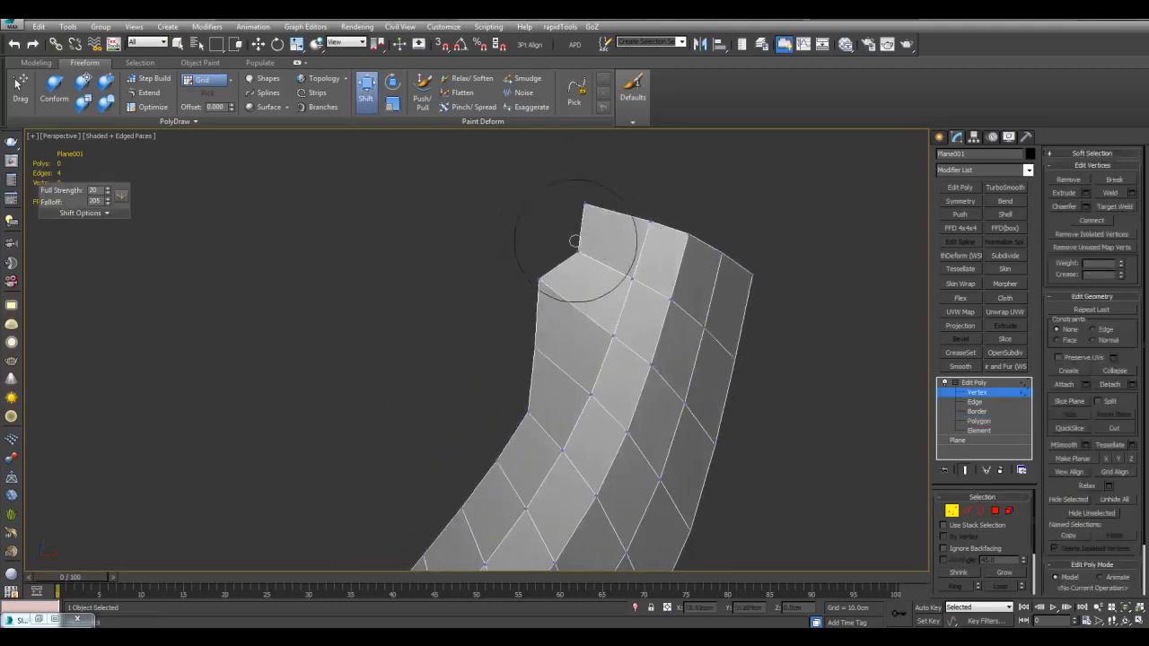
pyautogui.scroll(3, 577, 242)
pyautogui.moveTo(551, 321); pyautogui.dragTo(506, 303)
pyautogui.moveTo(607, 265); pyautogui.dragTo(551, 241)
pyautogui.moveTo(544, 206)
pyautogui.keyDown('alt'); pyautogui.mouseDown(button='middle')
pyautogui.moveTo(544, 308)
pyautogui.moveTo(623, 257)
pyautogui.moveTo(540, 337)
pyautogui.moveTo(641, 372)
pyautogui.mouseUp(button='middle'); pyautogui.keyUp('alt')
pyautogui.moveTo(552, 332)
pyautogui.keyDown('alt'); pyautogui.mouseDown(button='middle')
pyautogui.moveTo(641, 385)
pyautogui.moveTo(616, 320)
pyautogui.moveTo(580, 359)
pyautogui.moveTo(543, 316)
pyautogui.mouseUp(button='middle'); pyautogui.keyUp('alt')
# Step: Inset the upper flap polygons and delete the inner faces to open a strap hole
pyautogui.press('4')
pyautogui.click(542, 268)
pyautogui.keyDown('ctrl'); pyautogui.moveTo(544, 319); pyautogui.dragTo(548, 395); pyautogui.keyUp('ctrl')
pyautogui.moveTo(560, 355); pyautogui.dragTo(560, 334, button='middle')
pyautogui.moveTo(561, 333); pyautogui.dragTo(564, 325)
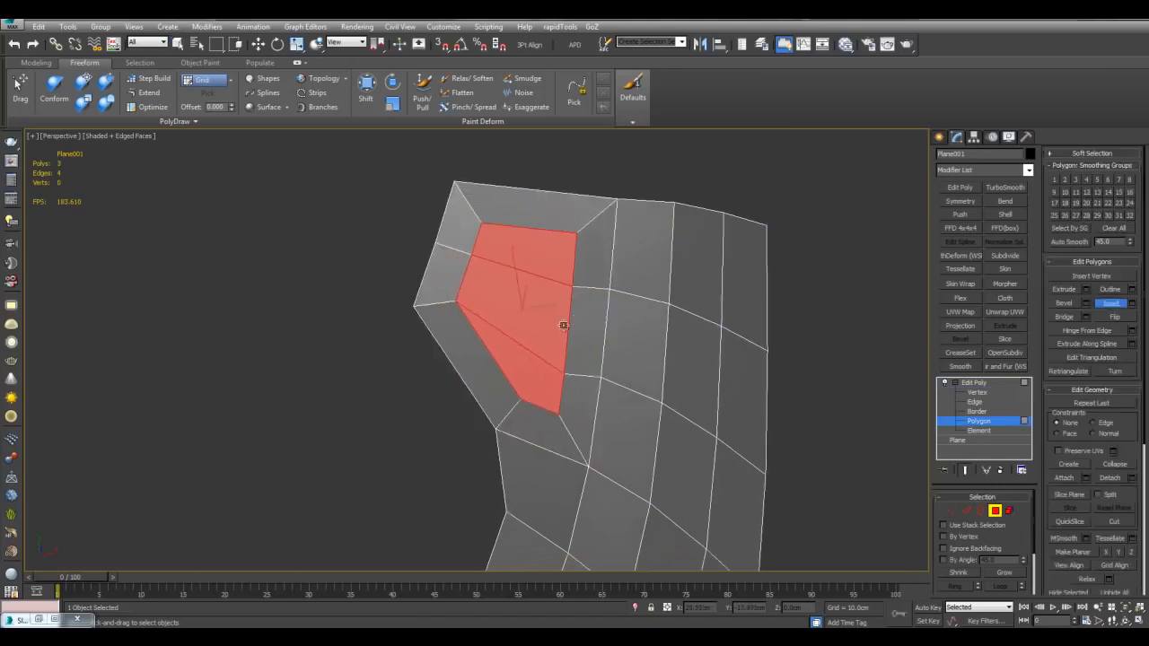
pyautogui.press('Delete')
pyautogui.moveTo(600, 297); pyautogui.dragTo(557, 298, button='middle')
pyautogui.press('4')
# Step: Mirror the plate with a Symmetry modifier
pyautogui.scroll(-4, 660, 365)
pyautogui.keyDown('alt'); pyautogui.moveTo(661, 365); pyautogui.dragTo(611, 335, button='middle'); pyautogui.keyUp('alt')
pyautogui.click(577, 358)
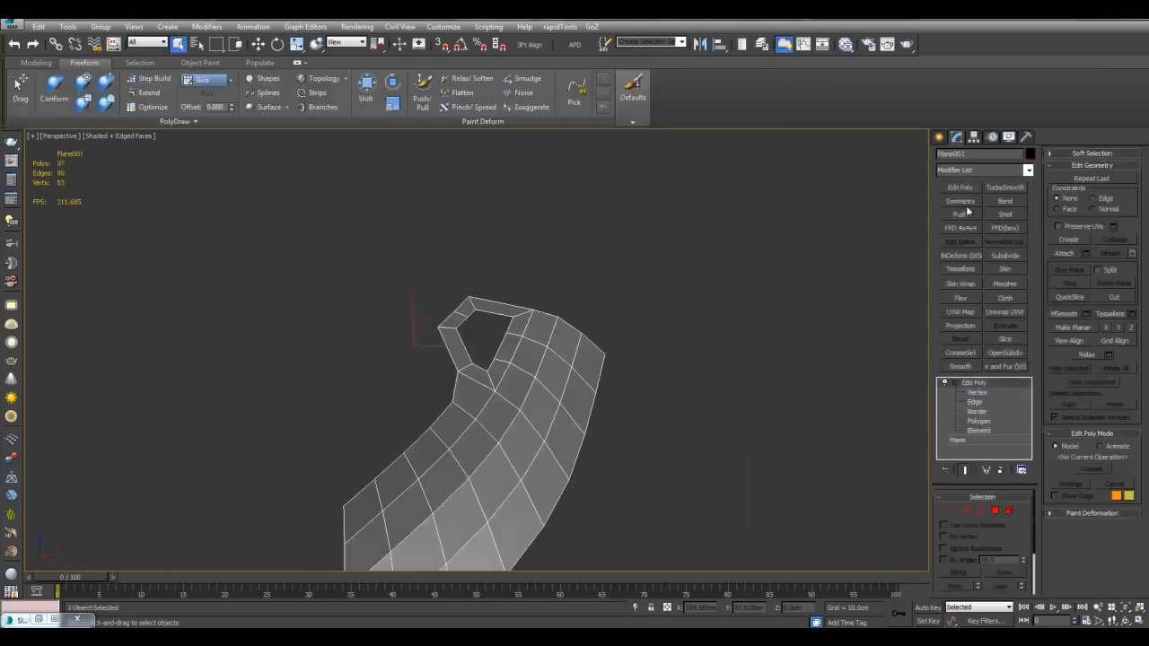
pyautogui.click(964, 203)
pyautogui.keyDown('alt'); pyautogui.moveTo(790, 332); pyautogui.dragTo(808, 280, button='middle'); pyautogui.keyUp('alt')
pyautogui.rightClick(808, 280)
pyautogui.click(812, 370)
# Step: Move all the plate's vertices right to separate the mirrored halves
pyautogui.press('1')
pyautogui.hotkey('ctrl', 'a')
pyautogui.press('w')
pyautogui.moveTo(536, 363); pyautogui.dragTo(580, 366)
pyautogui.press('1')
pyautogui.press('q')
pyautogui.keyDown('alt'); pyautogui.moveTo(758, 376); pyautogui.dragTo(672, 361, button='middle'); pyautogui.keyUp('alt')
pyautogui.click(778, 324)
# Step: Add an Edit Poly layer on Plane001 and cut a new edge across the strip
pyautogui.click(702, 301)
pyautogui.click(967, 394)
pyautogui.click(955, 392)
pyautogui.click(961, 188)
pyautogui.press('1')
pyautogui.hotkey('alt', 'c')
pyautogui.scroll(5, 581, 302)
pyautogui.keyDown('alt'); pyautogui.moveTo(582, 303); pyautogui.dragTo(437, 261, button='middle'); pyautogui.keyUp('alt')
pyautogui.click(428, 247)
pyautogui.click(670, 300)
# Step: Insert a vertical SwiftLoop and target-weld its top vertex onto the neighbouring vertex
pyautogui.press('w')
pyautogui.scroll(-2, 467, 451)
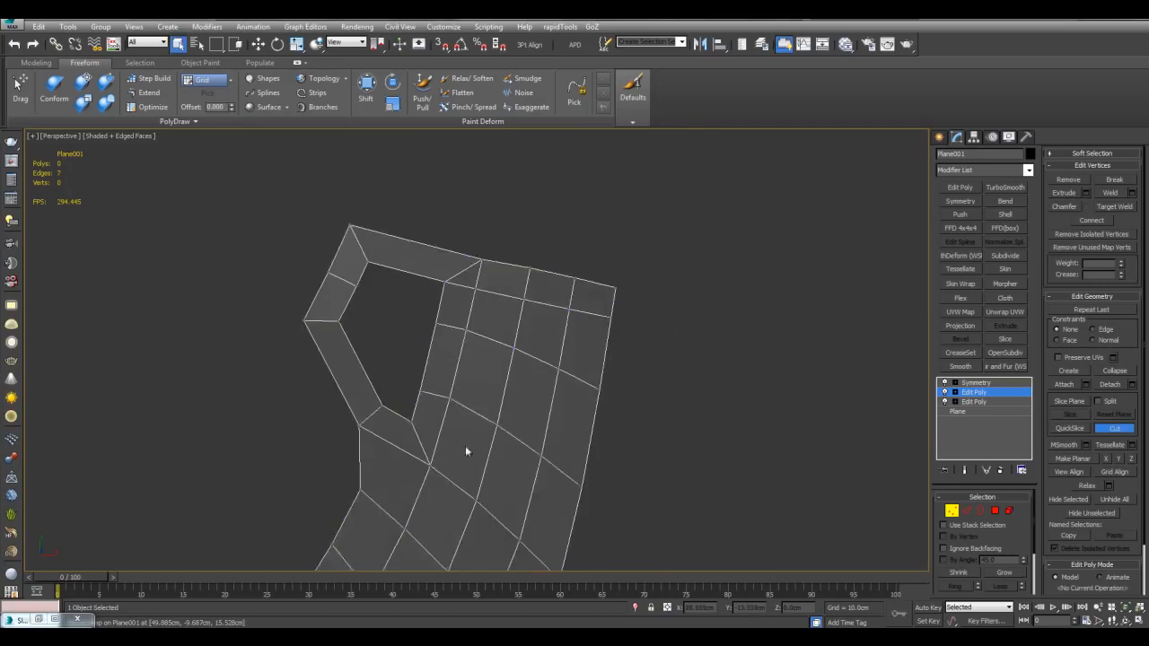
pyautogui.moveTo(467, 451); pyautogui.dragTo(540, 284, button='middle')
pyautogui.hotkey('alt', 's')
pyautogui.click(470, 261)
pyautogui.hotkey('ctrl', 'shift', 'w')
pyautogui.click(468, 247)
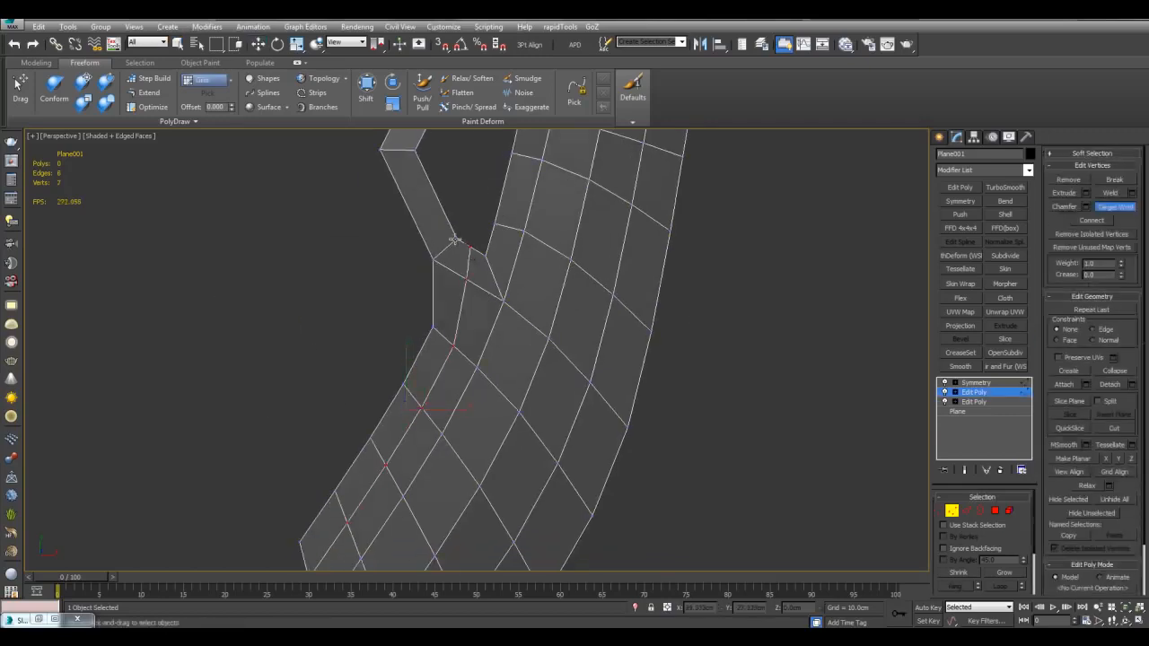
pyautogui.click(457, 241)
pyautogui.press('w')
pyautogui.click(466, 278)
# Step: Add a Shell modifier with an Outer Amount of 10
pyautogui.scroll(-1, 504, 254)
pyautogui.press('1')
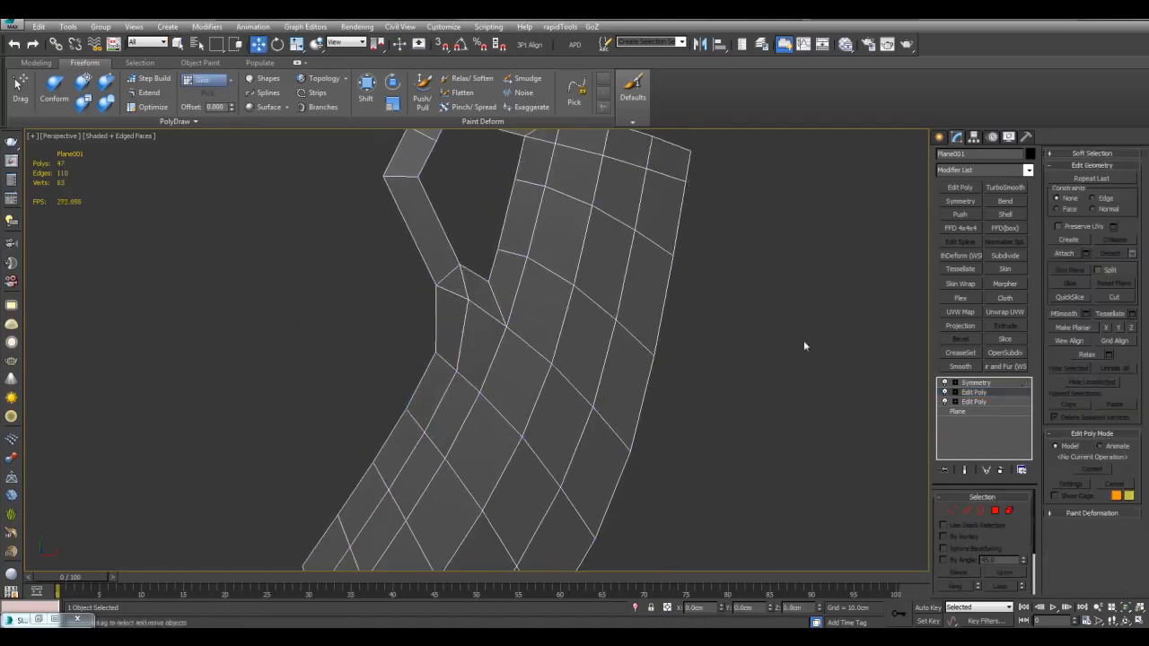
pyautogui.press('q')
pyautogui.keyDown('alt'); pyautogui.moveTo(804, 340); pyautogui.dragTo(817, 302, button='middle'); pyautogui.keyUp('alt')
pyautogui.click(1005, 215)
pyautogui.write('10')
pyautogui.press('Return')
pyautogui.moveTo(1035, 513); pyautogui.dragTo(1037, 563)
# Step: Add an Edit Poly above the Shell and bevel the top rim polygons upward
pyautogui.click(960, 187)
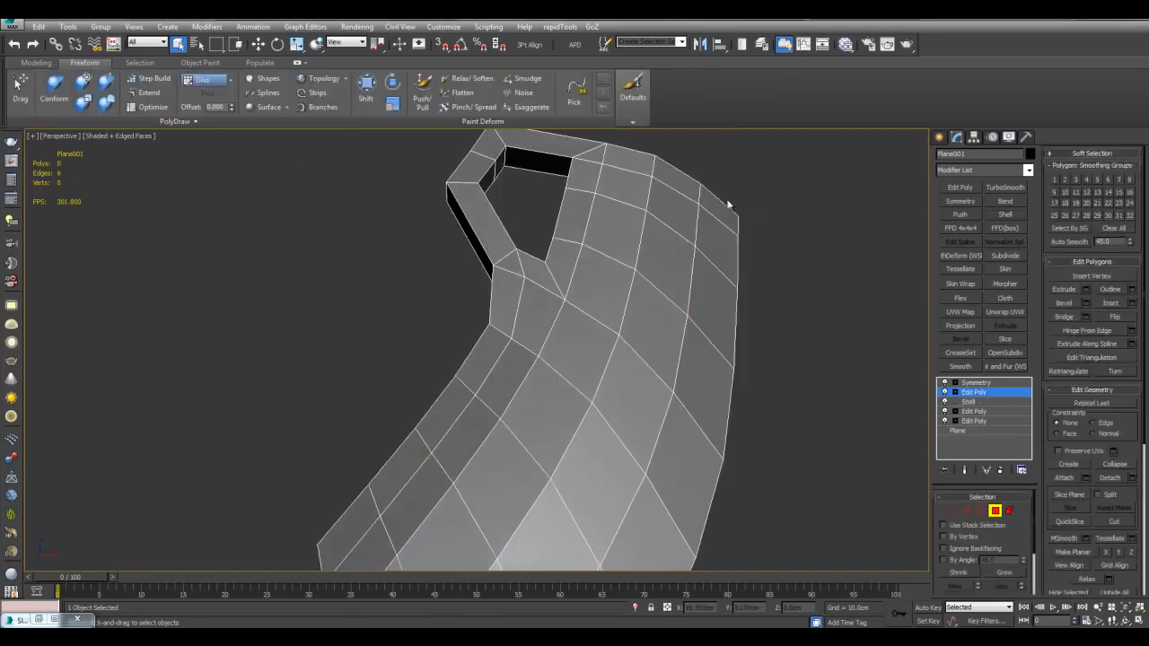
pyautogui.keyDown('ctrl'); pyautogui.click(574, 149); pyautogui.keyUp('ctrl')
pyautogui.click(742, 225)
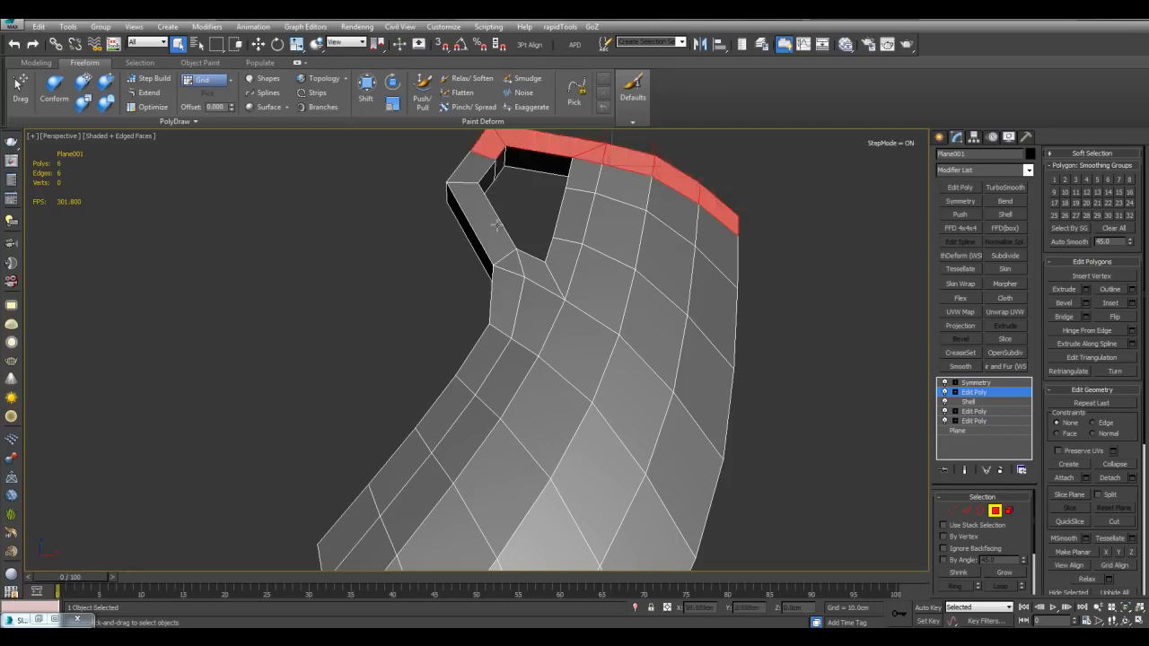
pyautogui.keyDown('ctrl'); pyautogui.click(351, 533); pyautogui.keyUp('ctrl')
pyautogui.moveTo(516, 414); pyautogui.dragTo(524, 432, button='middle')
pyautogui.hotkey('ctrl', 'shift', 'b')
pyautogui.moveTo(633, 309); pyautogui.dragTo(595, 264)
pyautogui.click(580, 353)
# Step: Deselect the left-side polygons, keeping only the top rim selected
pyautogui.scroll(-4, 482, 337)
pyautogui.keyDown('alt'); pyautogui.moveTo(375, 454); pyautogui.dragTo(492, 225); pyautogui.keyUp('alt')
pyautogui.scroll(4, 503, 237)
pyautogui.keyDown('alt'); pyautogui.click(487, 389); pyautogui.keyUp('alt')
pyautogui.scroll(2, 512, 360)
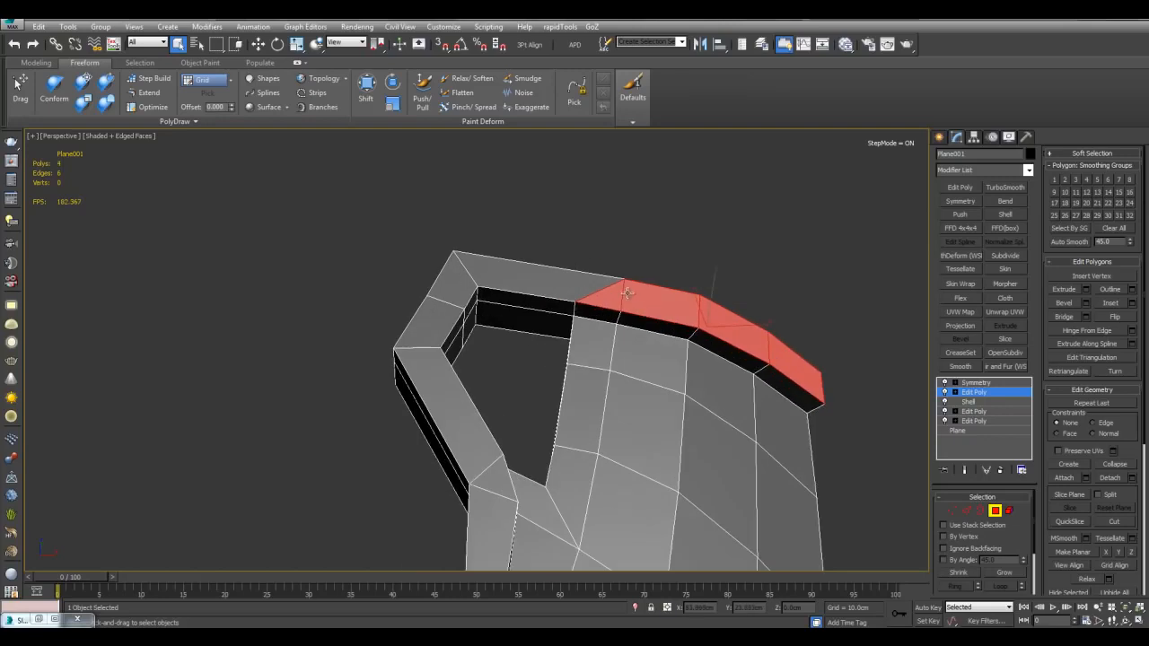
pyautogui.keyDown('alt'); pyautogui.moveTo(692, 341); pyautogui.dragTo(659, 334, button='middle'); pyautogui.keyUp('alt')
# Step: Turn off angle-based selection growth and select four polygons along the rim side
pyautogui.press('2')
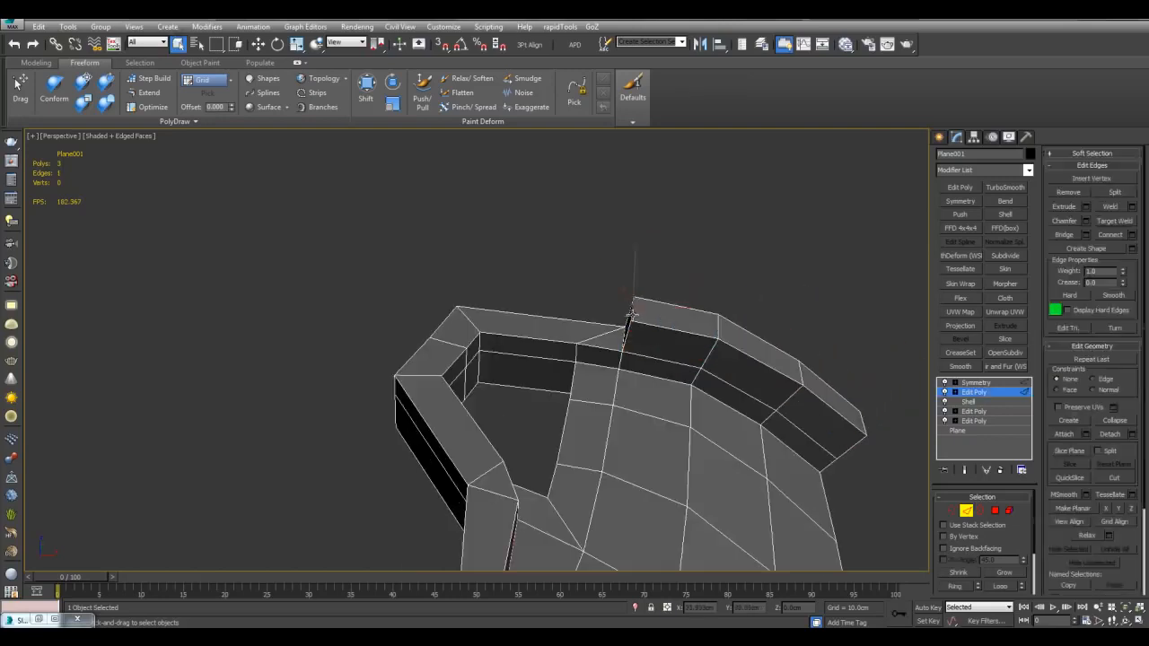
pyautogui.hotkey('shift', 'x')
pyautogui.moveTo(747, 398); pyautogui.dragTo(698, 346, button='middle')
pyautogui.press('4')
pyautogui.press('q')
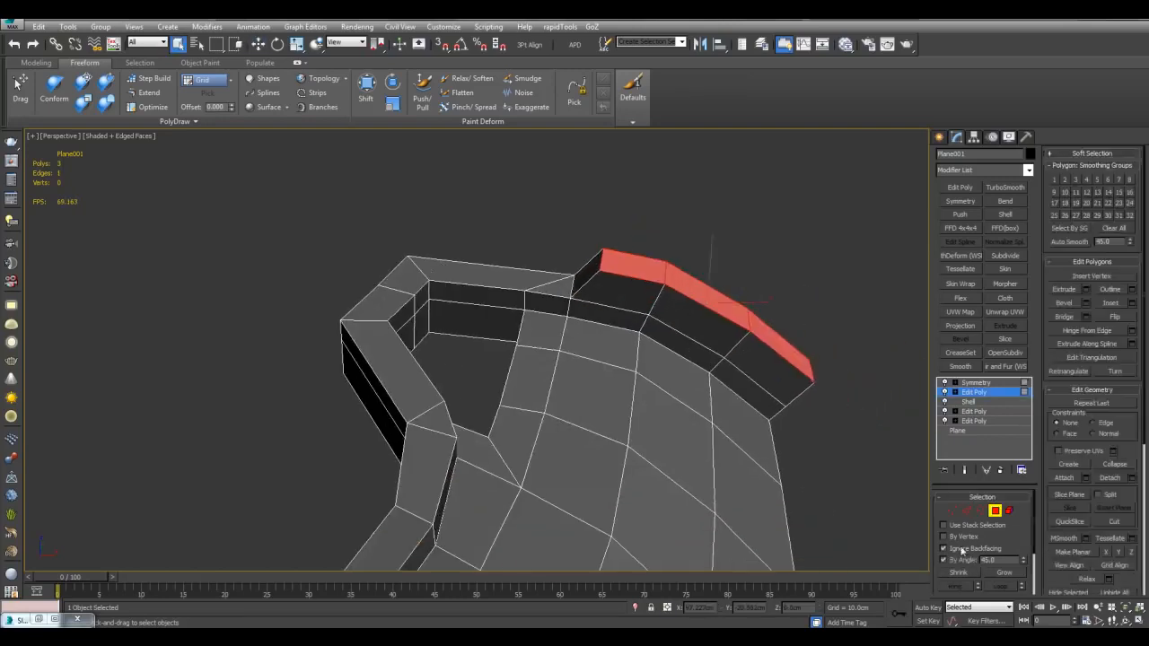
pyautogui.click(963, 559)
pyautogui.click(757, 390)
pyautogui.keyDown('ctrl'); pyautogui.click(771, 370); pyautogui.keyUp('ctrl')
pyautogui.keyDown('ctrl'); pyautogui.click(700, 325); pyautogui.keyUp('ctrl')
pyautogui.keyDown('ctrl'); pyautogui.click(680, 344); pyautogui.keyUp('ctrl')
pyautogui.keyDown('ctrl'); pyautogui.click(618, 298); pyautogui.keyUp('ctrl')
# Step: Inset the selected rim-side faces and bevel them inward
pyautogui.hotkey('shift', 'i')
pyautogui.moveTo(681, 318); pyautogui.dragTo(694, 345)
pyautogui.keyDown('alt'); pyautogui.moveTo(698, 336); pyautogui.dragTo(732, 393, button='middle'); pyautogui.keyUp('alt')
pyautogui.hotkey('ctrl', 'shift', 'b')
pyautogui.moveTo(732, 394); pyautogui.dragTo(736, 408)
pyautogui.press('q')
pyautogui.keyDown('alt'); pyautogui.moveTo(736, 408); pyautogui.dragTo(739, 383, button='middle'); pyautogui.keyUp('alt')
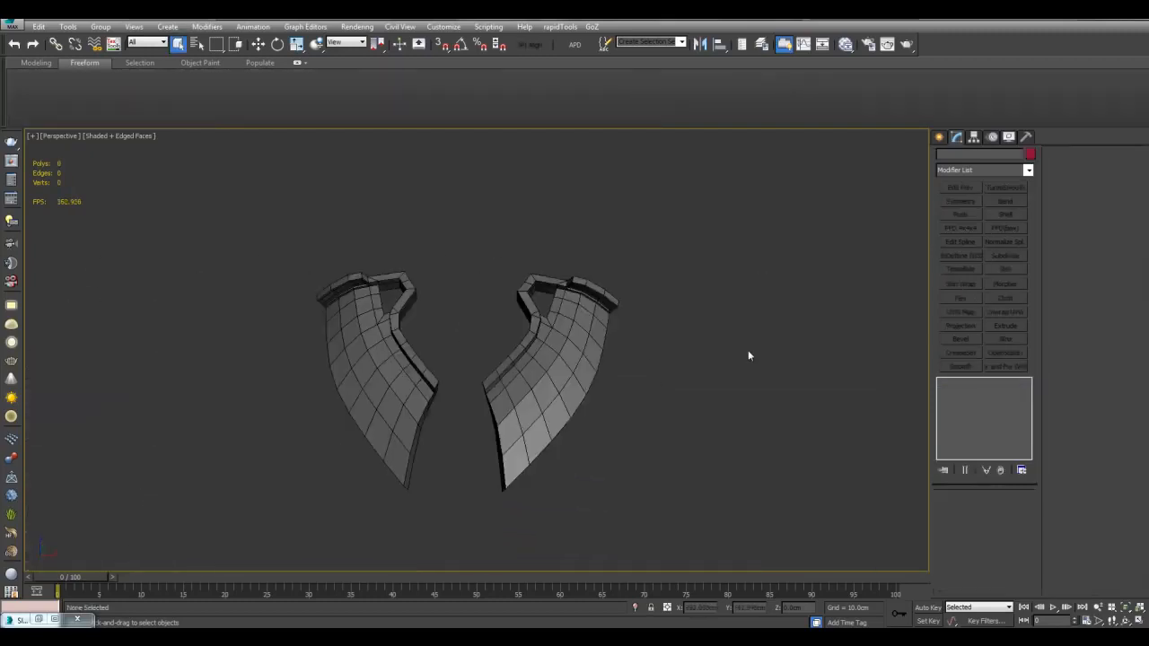
# Step: Detach a strap-loop face from Plane001 as a cloned object
pyautogui.moveTo(696, 336); pyautogui.dragTo(695, 362, button='middle')
pyautogui.scroll(5, 695, 362)
pyautogui.click(695, 362)
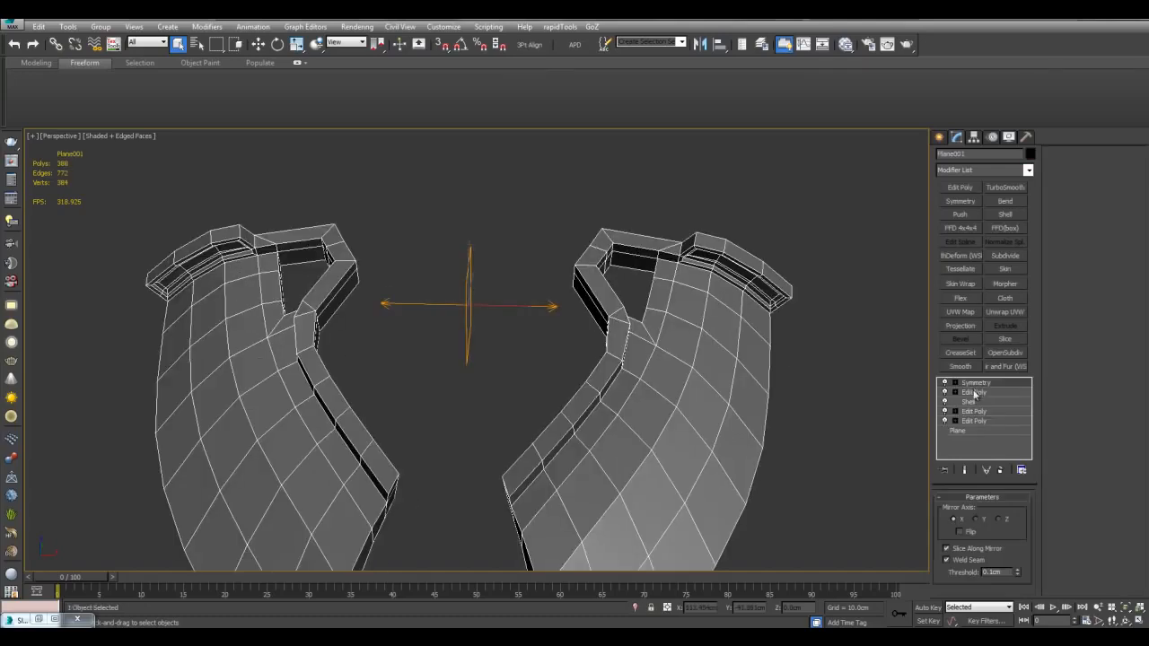
pyautogui.click(975, 393)
pyautogui.press('4')
pyautogui.click(600, 297)
pyautogui.moveTo(601, 297); pyautogui.dragTo(575, 340, button='middle')
pyautogui.scroll(3, 572, 359)
pyautogui.hotkey('alt', 'd')
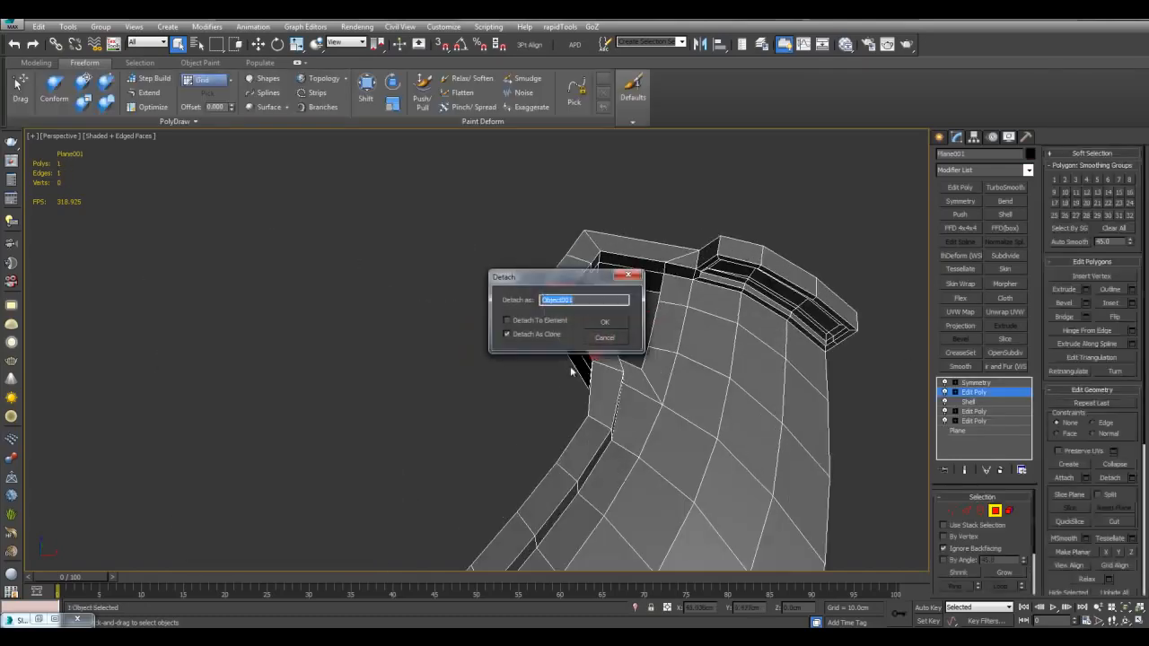
pyautogui.click(609, 335)
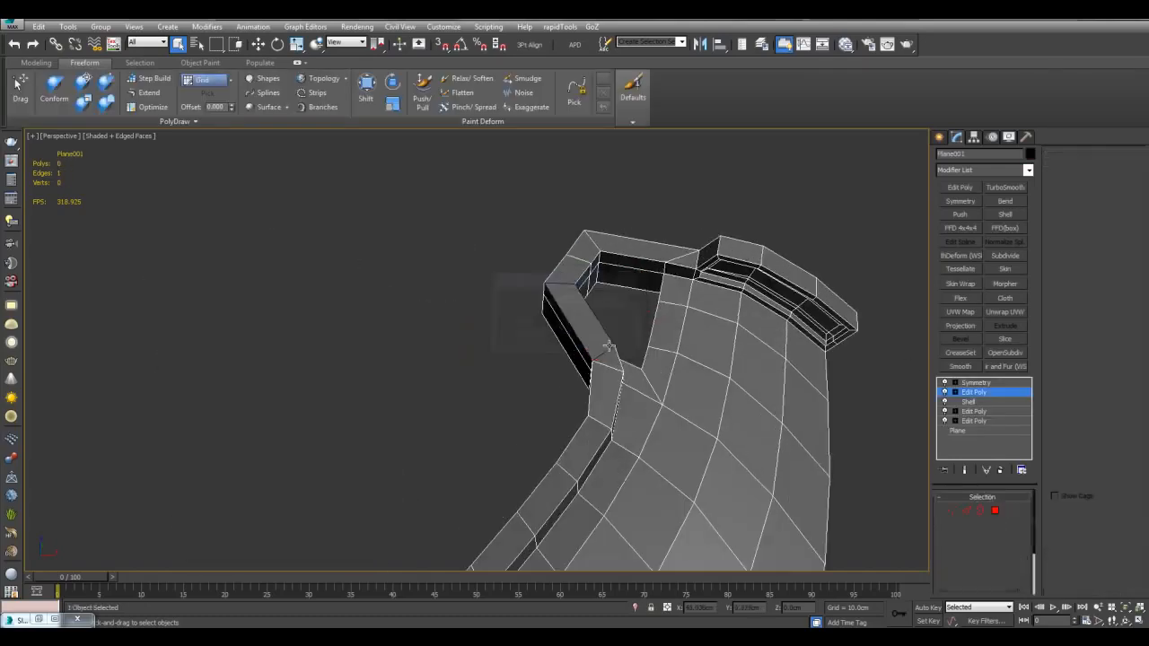
# Step: Add Symmetry and TurboSmooth modifiers to Object001
pyautogui.click(989, 385)
pyautogui.moveTo(502, 272); pyautogui.dragTo(639, 378)
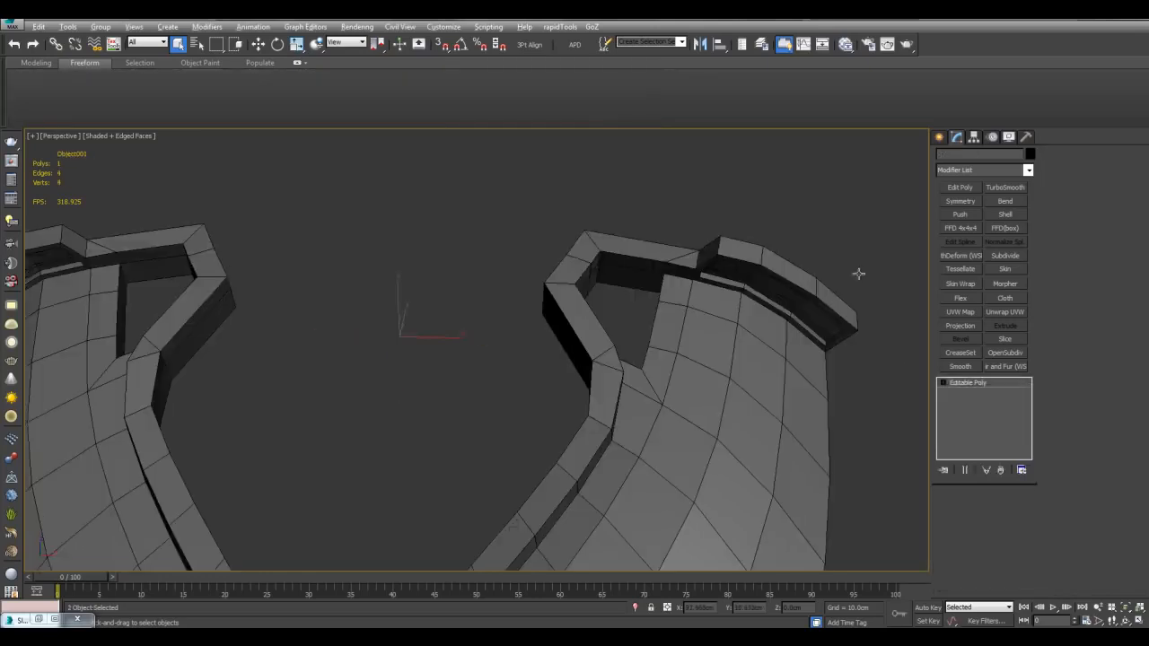
pyautogui.click(950, 207)
pyautogui.moveTo(829, 319); pyautogui.dragTo(862, 310, button='middle')
pyautogui.scroll(-3, 845, 318)
pyautogui.scroll(3, 859, 289)
pyautogui.click(1006, 187)
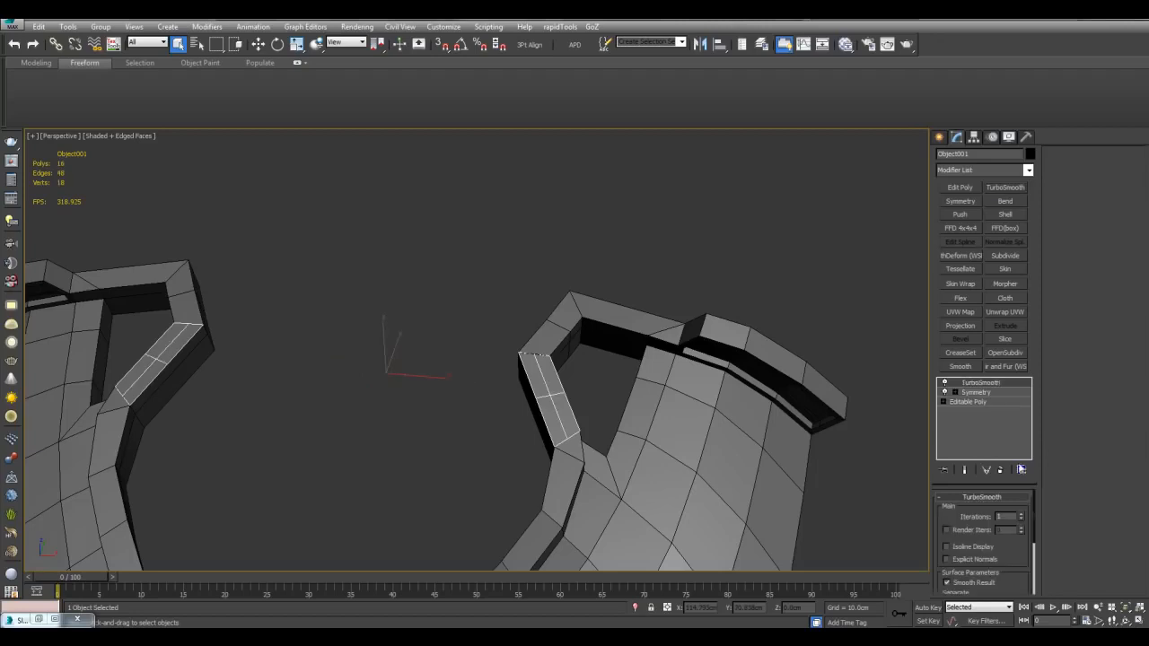
# Step: Return to Object001's base Editable Poly in vertex mode, framing its vertices
pyautogui.click(968, 401)
pyautogui.press('1')
pyautogui.moveTo(508, 321); pyautogui.dragTo(661, 520)
pyautogui.press('z')
pyautogui.scroll(-5, 669, 440)
pyautogui.click(628, 243)
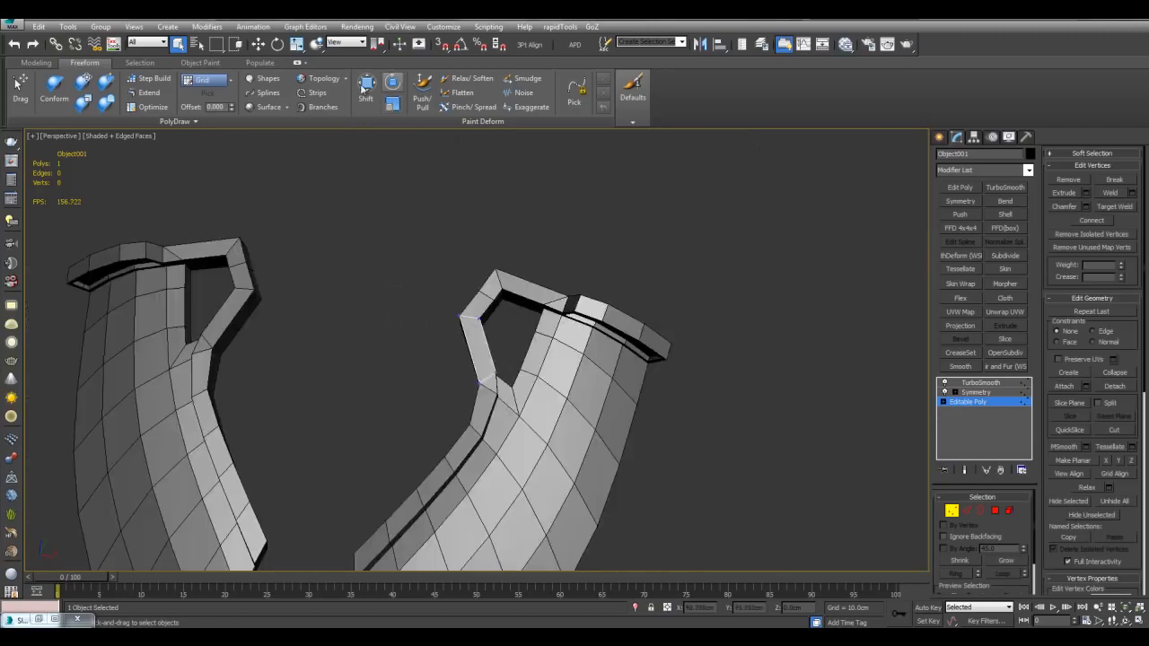
# Step: Pull the bracket's upper-left corner left and its lower-left corner down
pyautogui.scroll(3, 447, 342)
pyautogui.moveTo(471, 287); pyautogui.dragTo(399, 284)
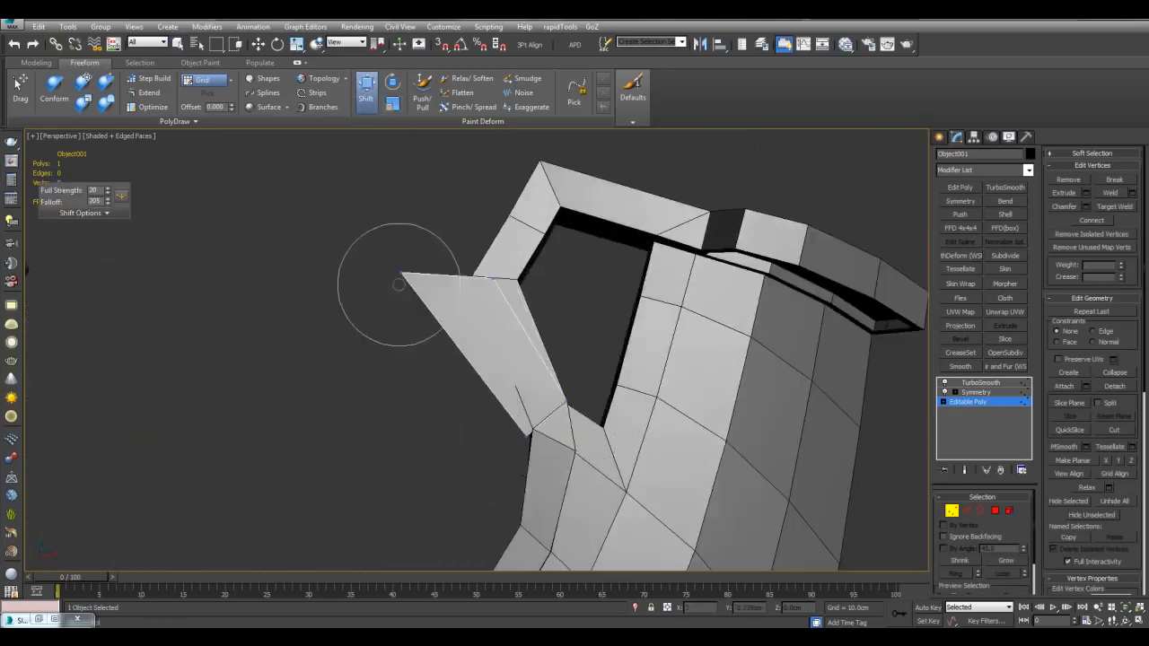
pyautogui.moveTo(527, 427); pyautogui.dragTo(452, 454)
pyautogui.moveTo(538, 377); pyautogui.dragTo(562, 341, button='middle')
pyautogui.scroll(-3, 557, 337)
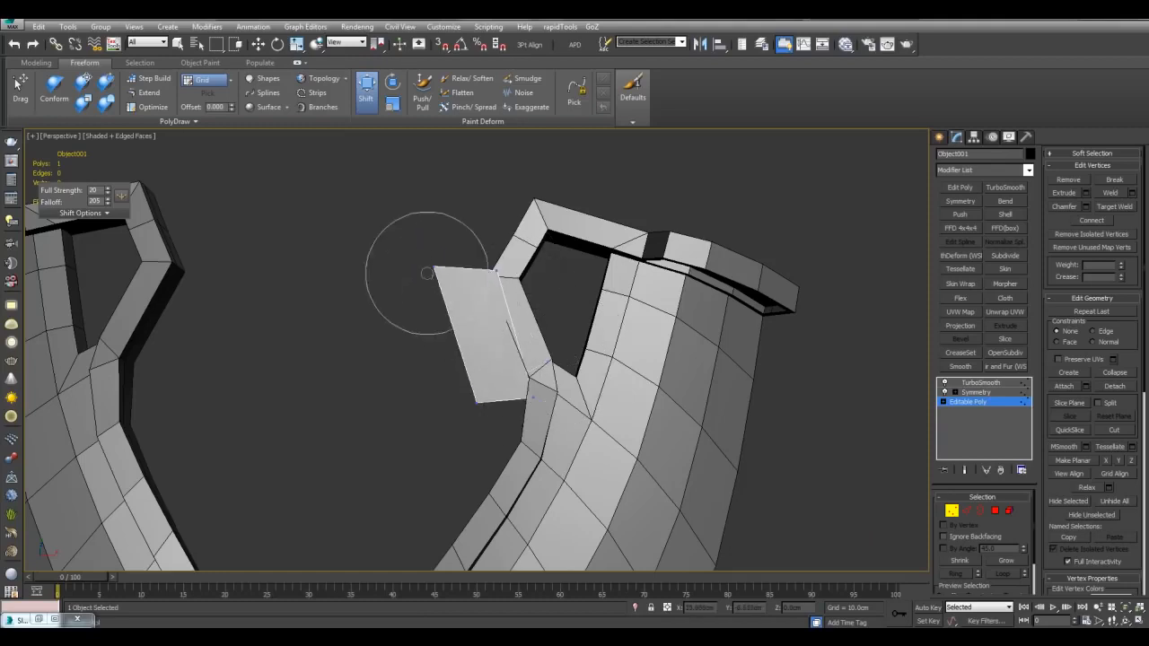
pyautogui.moveTo(426, 274); pyautogui.dragTo(386, 317)
pyautogui.moveTo(470, 395); pyautogui.dragTo(388, 418)
pyautogui.moveTo(455, 386); pyautogui.dragTo(503, 353, button='middle')
# Step: Square the plates' inner edges and close the notch into one continuous strip
pyautogui.scroll(-3, 501, 352)
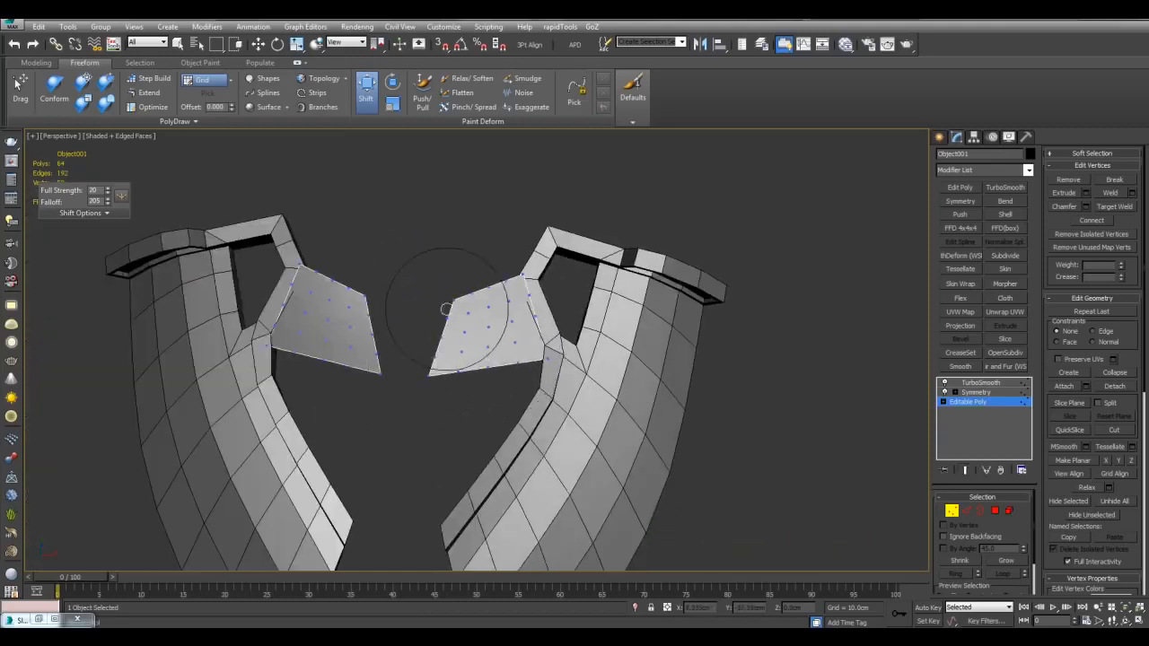
pyautogui.moveTo(446, 309); pyautogui.dragTo(408, 256)
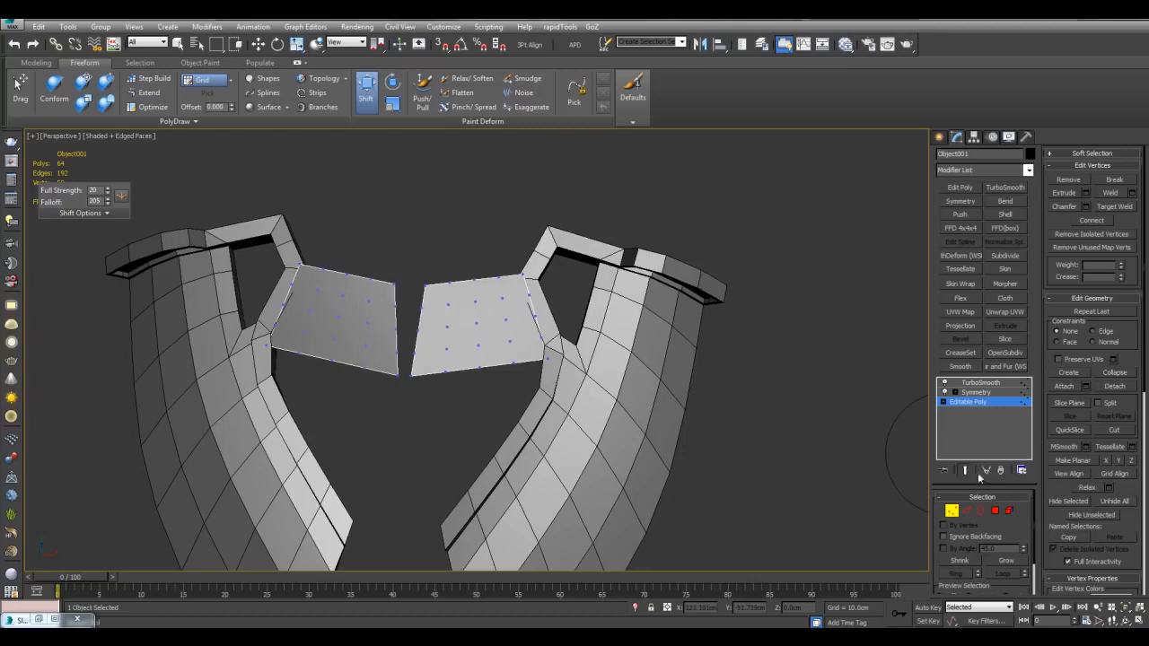
pyautogui.scroll(3, 500, 398)
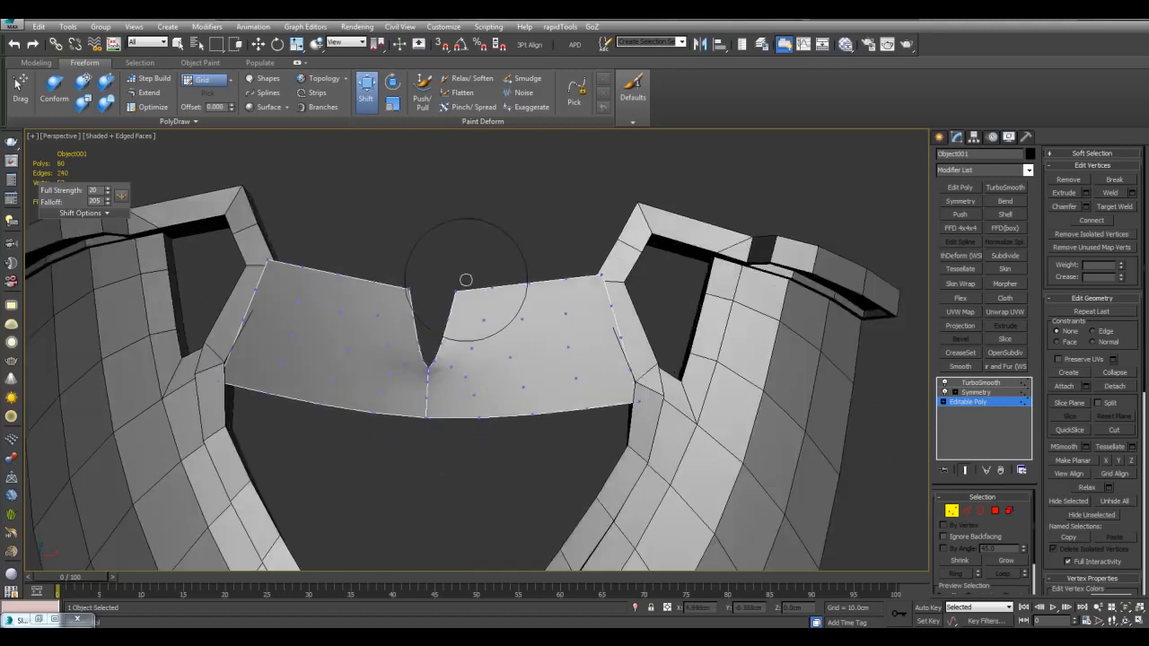
pyautogui.moveTo(466, 280); pyautogui.dragTo(436, 277)
pyautogui.moveTo(444, 284)
pyautogui.keyDown('alt'); pyautogui.mouseDown(button='middle')
pyautogui.moveTo(530, 347)
pyautogui.moveTo(531, 303)
pyautogui.moveTo(565, 290)
pyautogui.moveTo(513, 290)
pyautogui.moveTo(531, 308)
pyautogui.moveTo(585, 314)
pyautogui.moveTo(595, 338)
pyautogui.moveTo(655, 344)
pyautogui.moveTo(585, 343)
pyautogui.mouseUp(button='middle'); pyautogui.keyUp('alt')
# Step: Cut a new edge line across the centre strip ending at the plate's left edge
pyautogui.press('w')
pyautogui.scroll(3, 593, 354)
pyautogui.hotkey('alt', 'c')
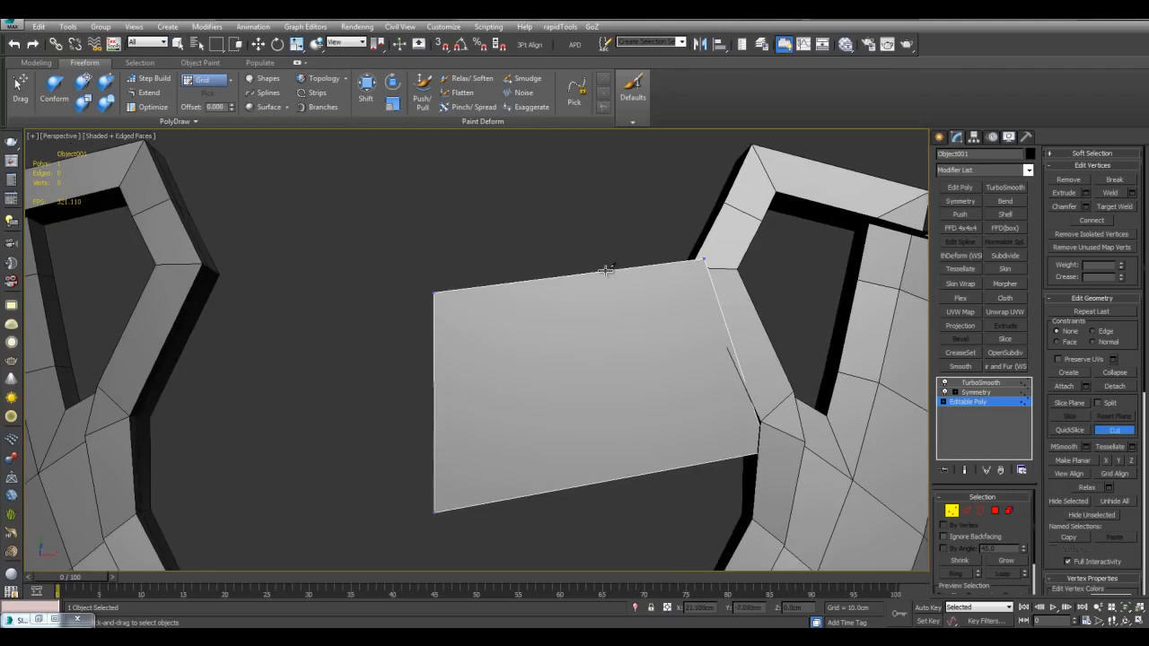
pyautogui.click(433, 384)
pyautogui.rightClick(434, 384)
pyautogui.moveTo(579, 392); pyautogui.dragTo(570, 379, button='middle')
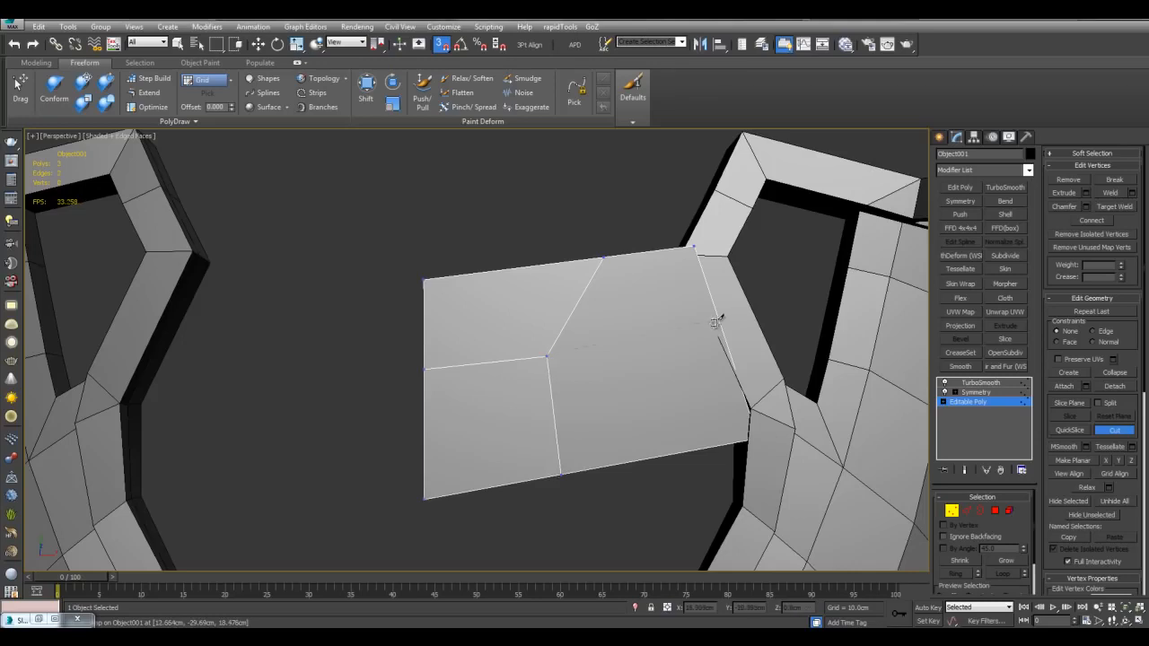
pyautogui.keyDown('alt'); pyautogui.moveTo(645, 306); pyautogui.dragTo(1017, 254, button='middle'); pyautogui.keyUp('alt')
pyautogui.scroll(3, 548, 303)
# Step: Chamfer the new edges with Open checked, leaving a gap between upper band and plate
pyautogui.press('2')
pyautogui.click(1086, 220)
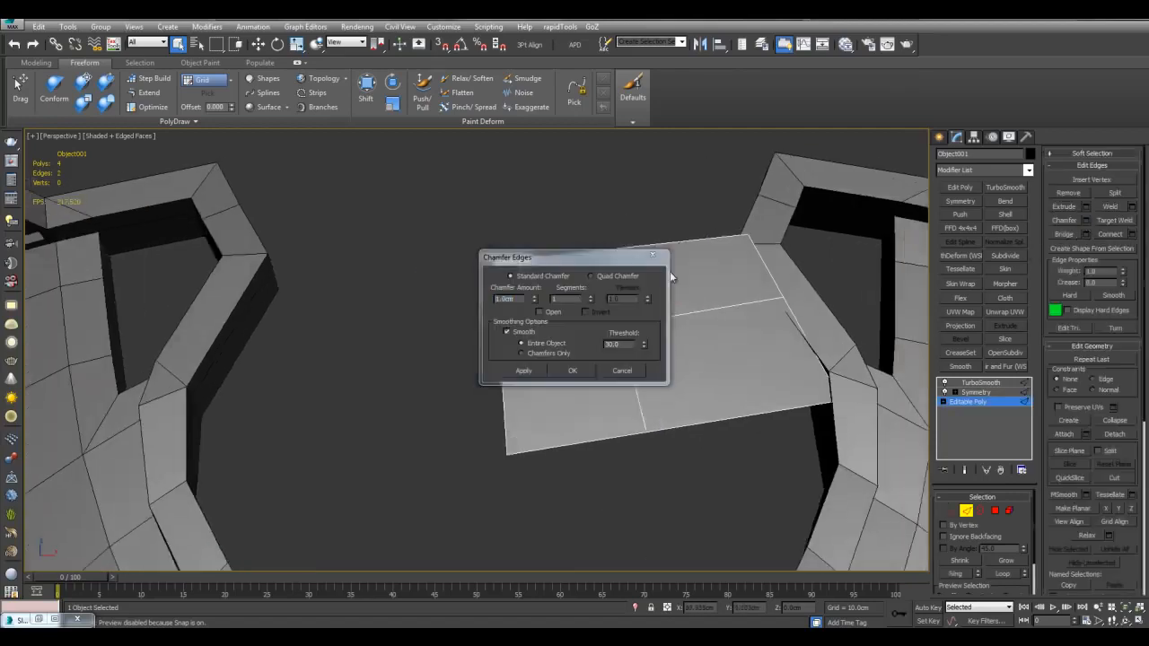
pyautogui.moveTo(577, 262); pyautogui.dragTo(725, 316)
pyautogui.press('F4')
pyautogui.scroll(-4, 596, 233)
pyautogui.keyDown('alt'); pyautogui.moveTo(595, 233); pyautogui.dragTo(467, 273, button='middle'); pyautogui.keyUp('alt')
pyautogui.scroll(4, 524, 246)
pyautogui.press('F4')
pyautogui.click(720, 425)
pyautogui.keyDown('alt'); pyautogui.moveTo(620, 386); pyautogui.dragTo(574, 388, button='middle'); pyautogui.keyUp('alt')
# Step: Select the separated three-polygon chest plate piece as an element
pyautogui.press('1')
pyautogui.press('5')
pyautogui.click(510, 329)
pyautogui.keyDown('alt'); pyautogui.moveTo(510, 329); pyautogui.dragTo(571, 325, button='middle'); pyautogui.keyUp('alt')
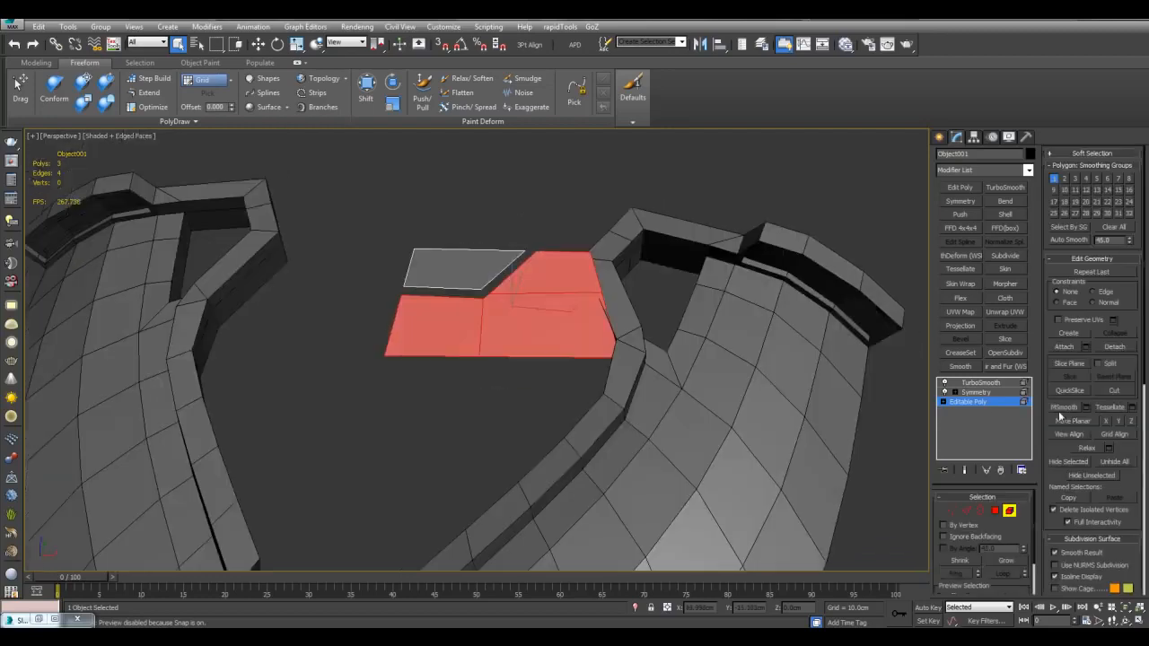
pyautogui.keyDown('alt'); pyautogui.moveTo(530, 369); pyautogui.dragTo(535, 377, button='middle'); pyautogui.keyUp('alt')
# Step: Pull the chest plate's bottom edge downward with the soft Shift brush
pyautogui.press('1')
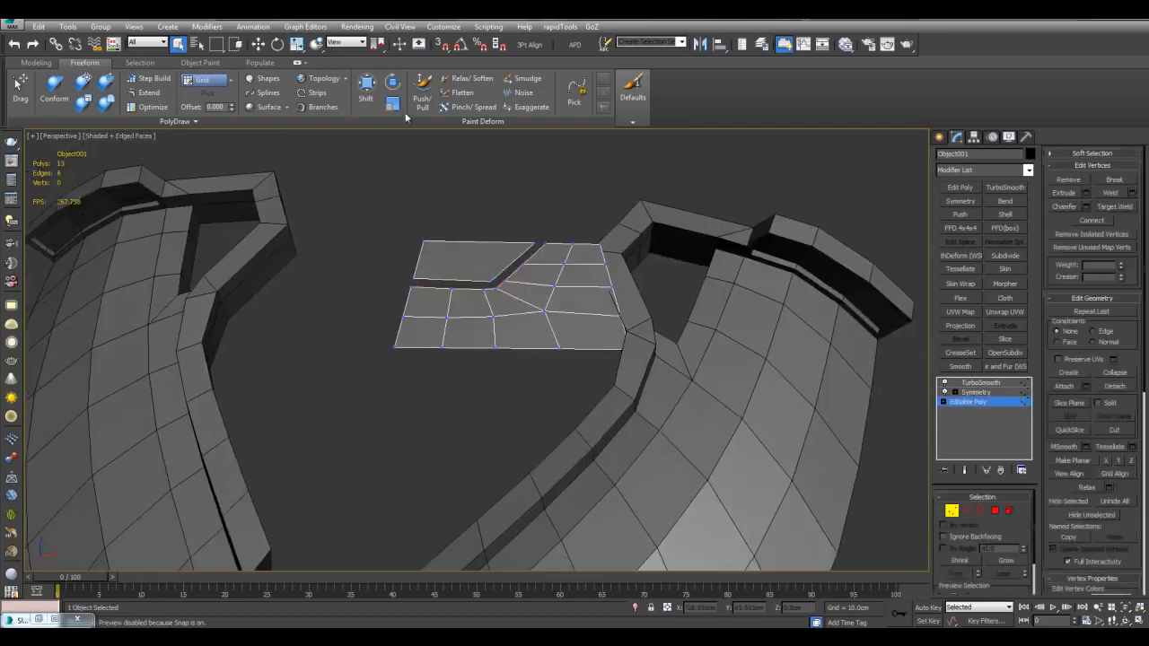
pyautogui.click(375, 101)
pyautogui.moveTo(449, 310)
pyautogui.keyDown('alt'); pyautogui.mouseDown(button='middle')
pyautogui.moveTo(467, 343)
pyautogui.moveTo(500, 295)
pyautogui.mouseUp(button='middle'); pyautogui.keyUp('alt')
pyautogui.hotkey('ctrl', 'e')
pyautogui.moveTo(425, 292)
pyautogui.mouseDown()
pyautogui.moveTo(449, 351)
pyautogui.moveTo(420, 334)
pyautogui.moveTo(486, 388)
pyautogui.mouseUp()
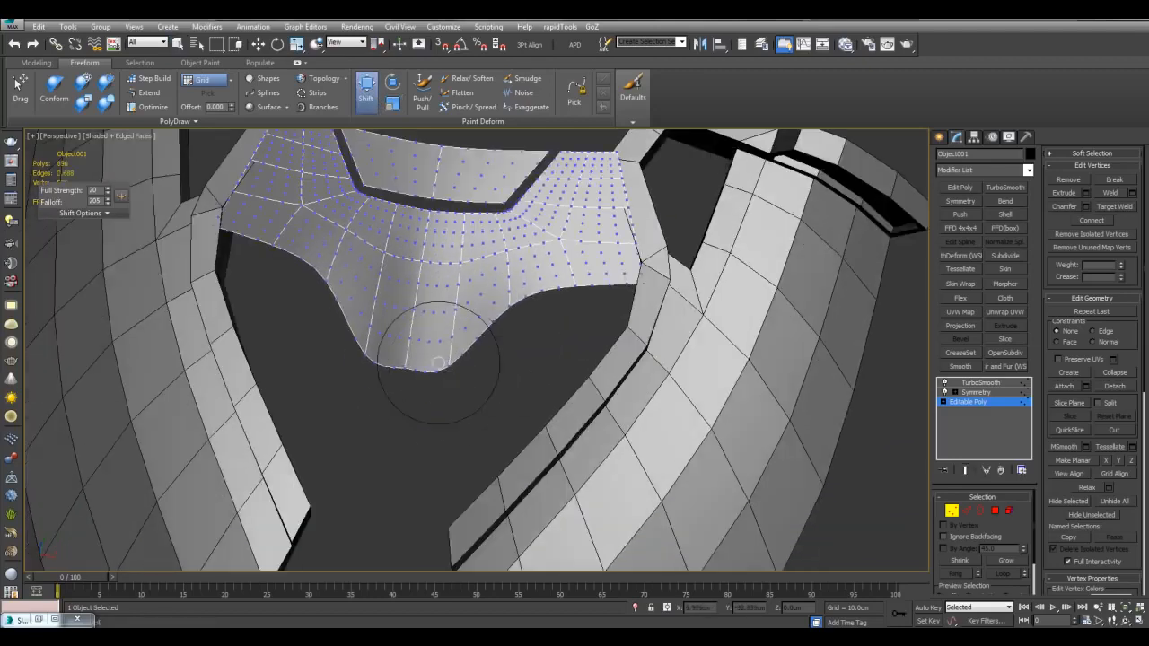
pyautogui.moveTo(462, 338); pyautogui.dragTo(499, 349)
# Step: Shape the plate's lower edge into a curve and hide the smoothed result
pyautogui.moveTo(523, 306); pyautogui.dragTo(539, 316)
pyautogui.keyDown('alt'); pyautogui.moveTo(513, 311); pyautogui.dragTo(510, 308, button='middle'); pyautogui.keyUp('alt')
pyautogui.moveTo(511, 308); pyautogui.dragTo(531, 326)
pyautogui.moveTo(431, 381); pyautogui.dragTo(420, 399)
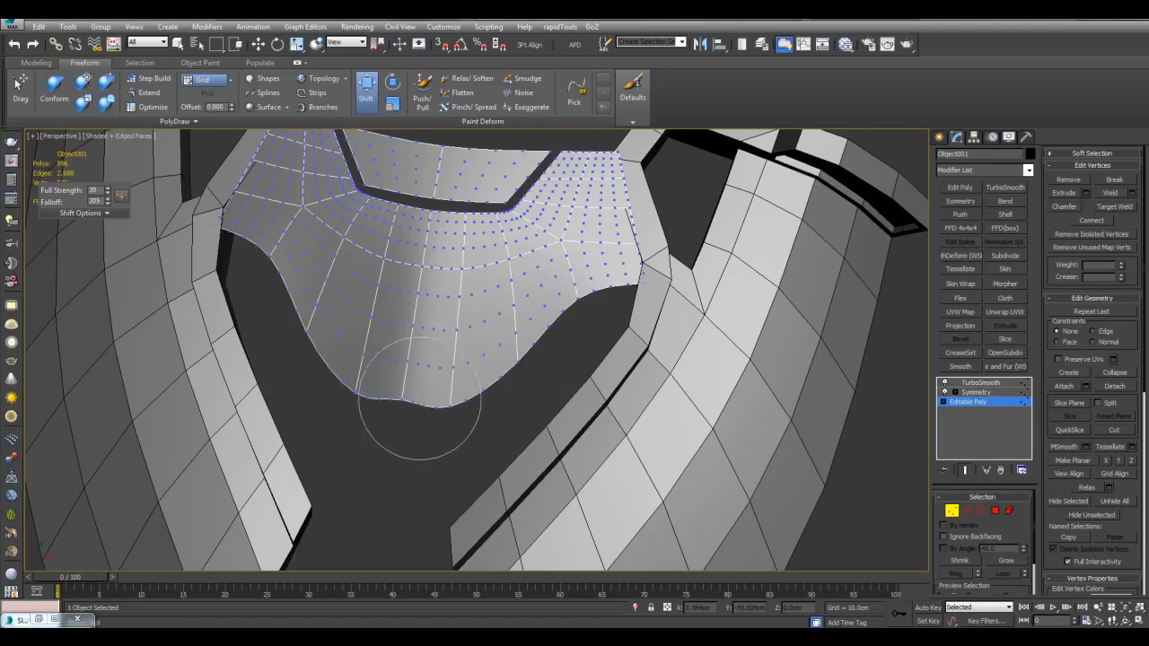
pyautogui.moveTo(480, 373); pyautogui.dragTo(493, 366)
pyautogui.moveTo(534, 302)
pyautogui.mouseDown(button='middle')
pyautogui.moveTo(531, 267)
pyautogui.moveTo(544, 320)
pyautogui.moveTo(641, 267)
pyautogui.moveTo(566, 276)
pyautogui.moveTo(489, 351)
pyautogui.mouseUp(button='middle')
pyautogui.scroll(-3, 544, 320)
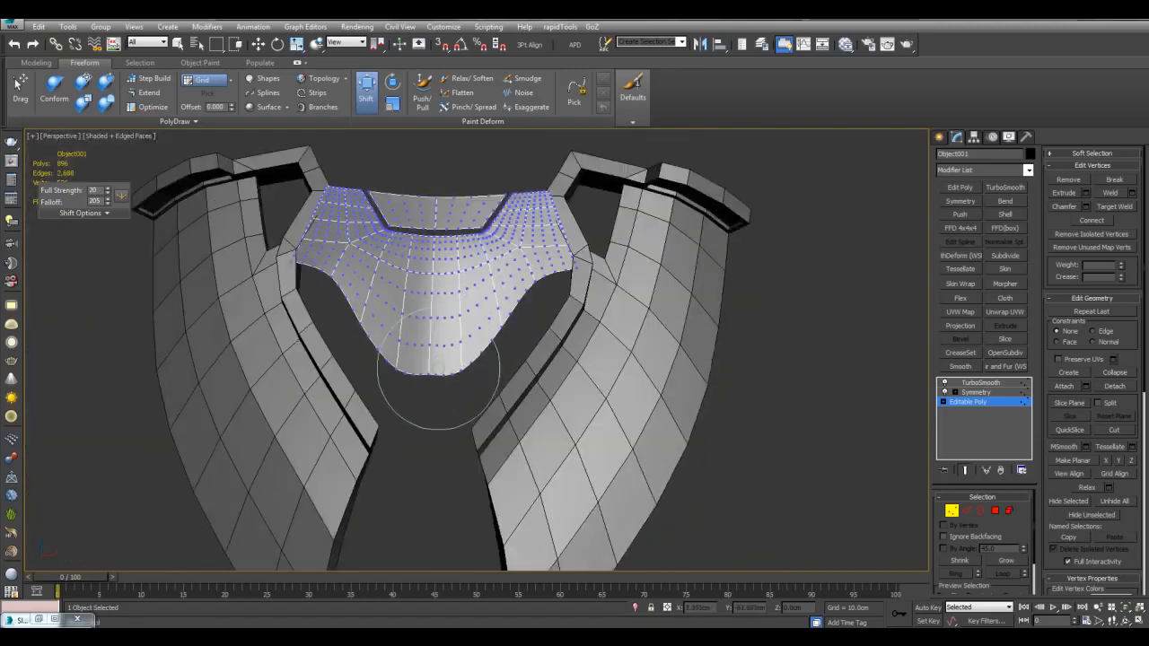
pyautogui.scroll(5, 491, 334)
pyautogui.moveTo(617, 331); pyautogui.dragTo(603, 364, button='middle')
pyautogui.hotkey('shift', 'e')
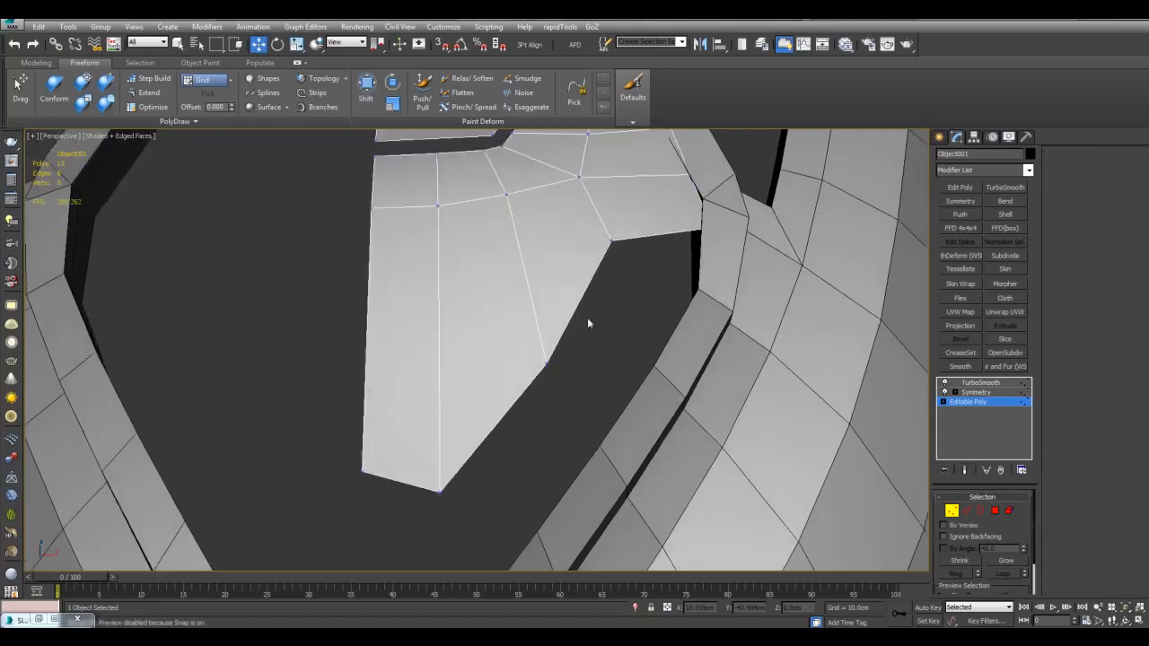
# Step: Inspect the chest plate's edges from several angles in Edge mode
pyautogui.press('2')
pyautogui.keyDown('alt'); pyautogui.moveTo(637, 276); pyautogui.dragTo(572, 387, button='middle'); pyautogui.keyUp('alt')
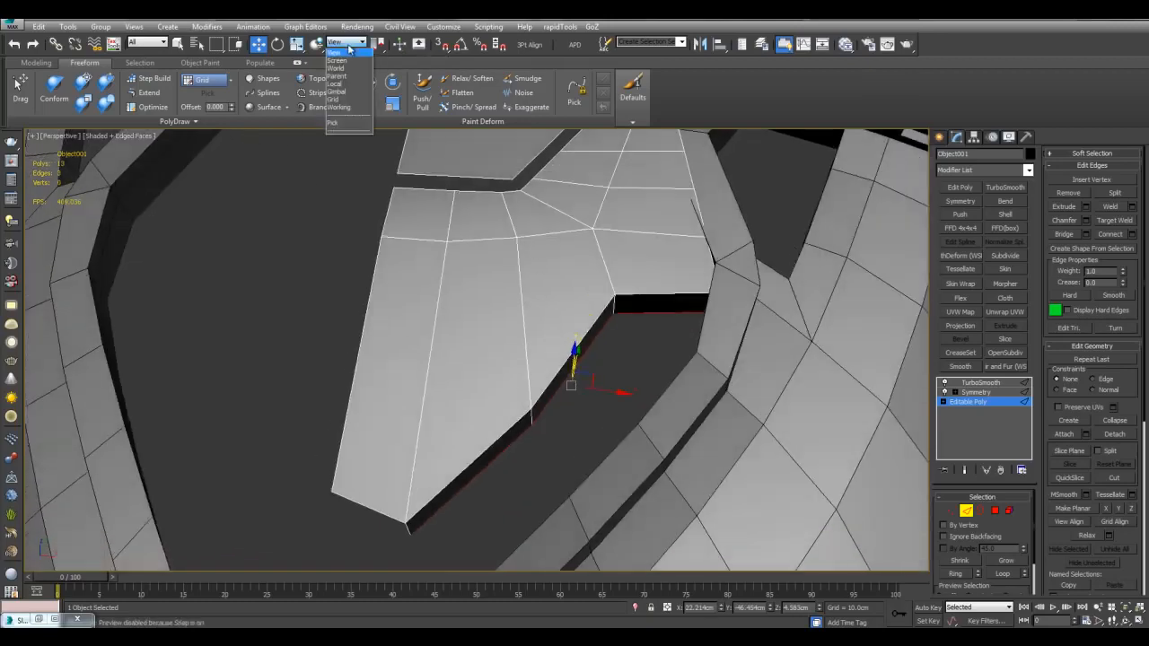
pyautogui.moveTo(580, 350)
pyautogui.mouseDown(button='middle')
pyautogui.moveTo(519, 351)
pyautogui.moveTo(573, 341)
pyautogui.mouseUp(button='middle')
pyautogui.keyDown('alt'); pyautogui.moveTo(573, 342); pyautogui.dragTo(609, 355, button='middle'); pyautogui.keyUp('alt')
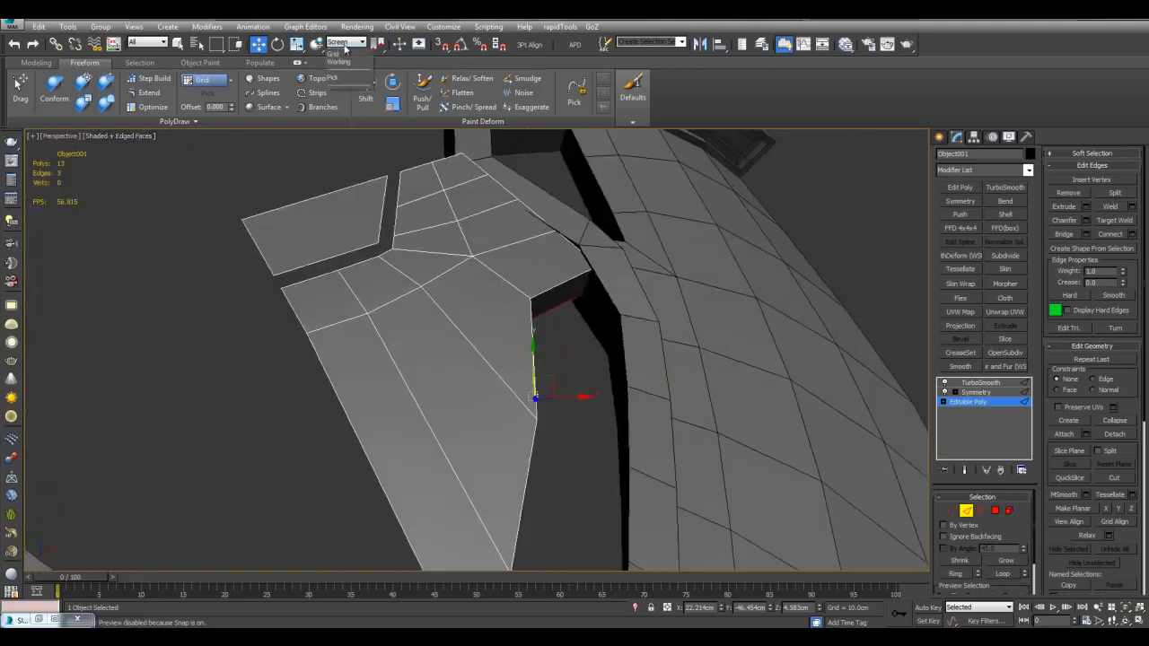
pyautogui.keyDown('alt'); pyautogui.moveTo(660, 381); pyautogui.dragTo(490, 364, button='middle'); pyautogui.keyUp('alt')
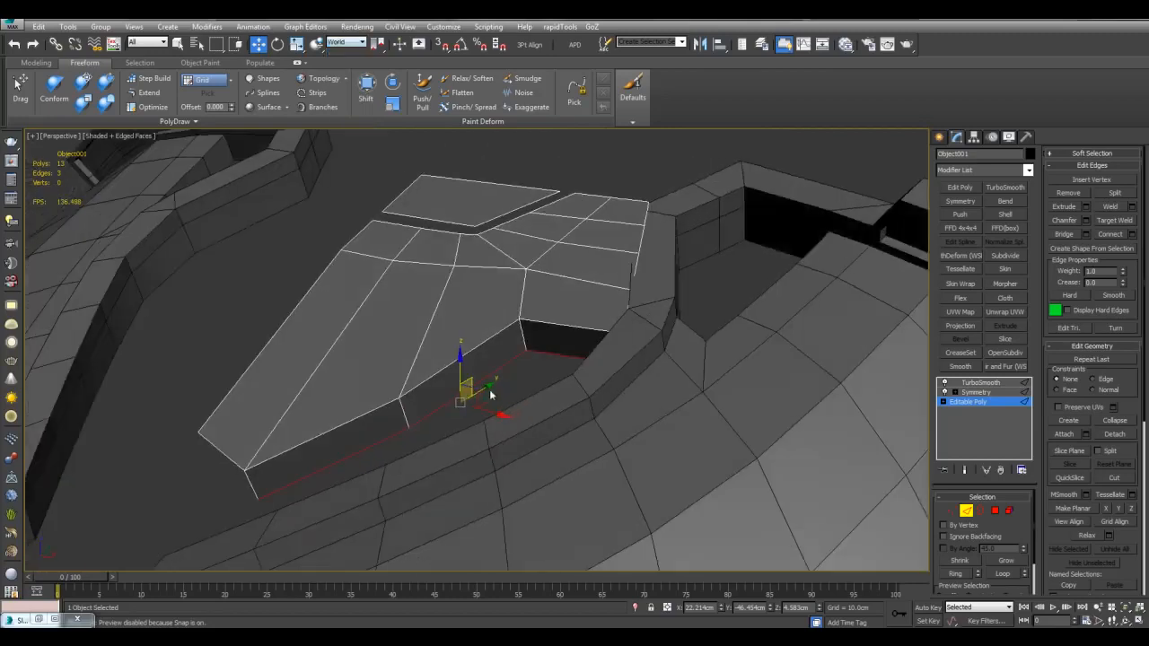
pyautogui.moveTo(492, 350)
pyautogui.keyDown('alt'); pyautogui.mouseDown(button='middle')
pyautogui.moveTo(484, 376)
pyautogui.moveTo(514, 363)
pyautogui.moveTo(499, 333)
pyautogui.mouseUp(button='middle'); pyautogui.keyUp('alt')
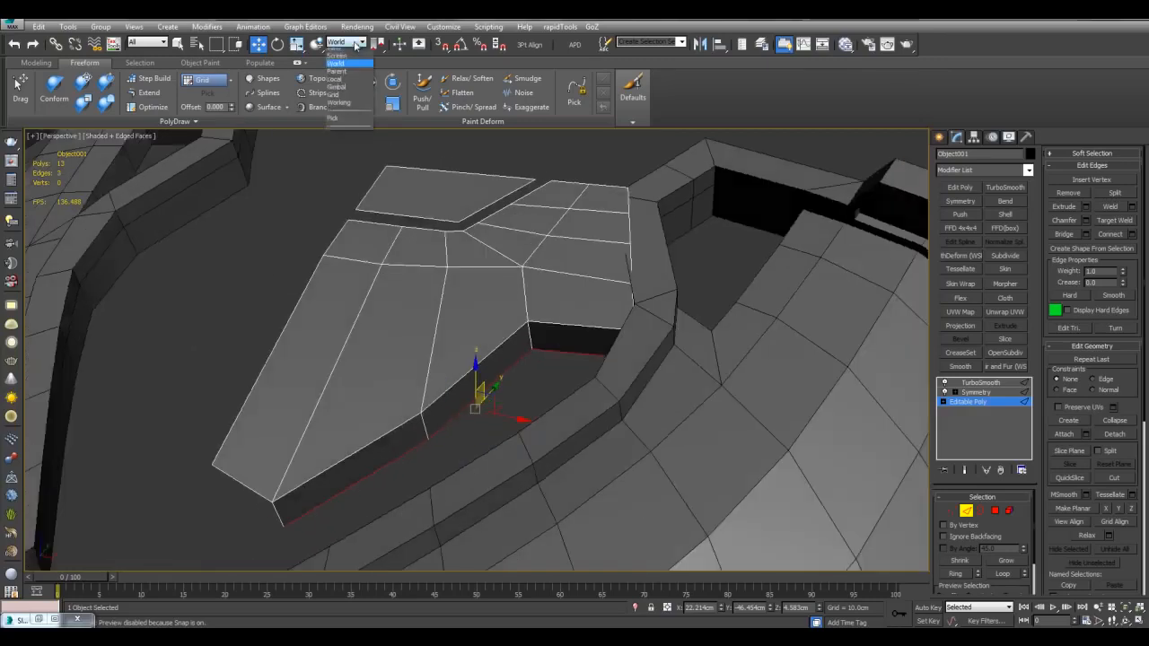
pyautogui.keyDown('alt'); pyautogui.moveTo(459, 265); pyautogui.dragTo(600, 323, button='middle'); pyautogui.keyUp('alt')
# Step: Deselect the edges and compare the base mesh with the smoothed result
pyautogui.press('q')
pyautogui.click(634, 364)
pyautogui.scroll(-8, 617, 377)
pyautogui.press('F4')
pyautogui.press('`')
pyautogui.scroll(8, 505, 380)
pyautogui.press('F4')
pyautogui.scroll(-3, 554, 413)
pyautogui.keyDown('alt'); pyautogui.moveTo(554, 413); pyautogui.dragTo(539, 310, button='middle'); pyautogui.keyUp('alt')
pyautogui.scroll(-2, 521, 350)
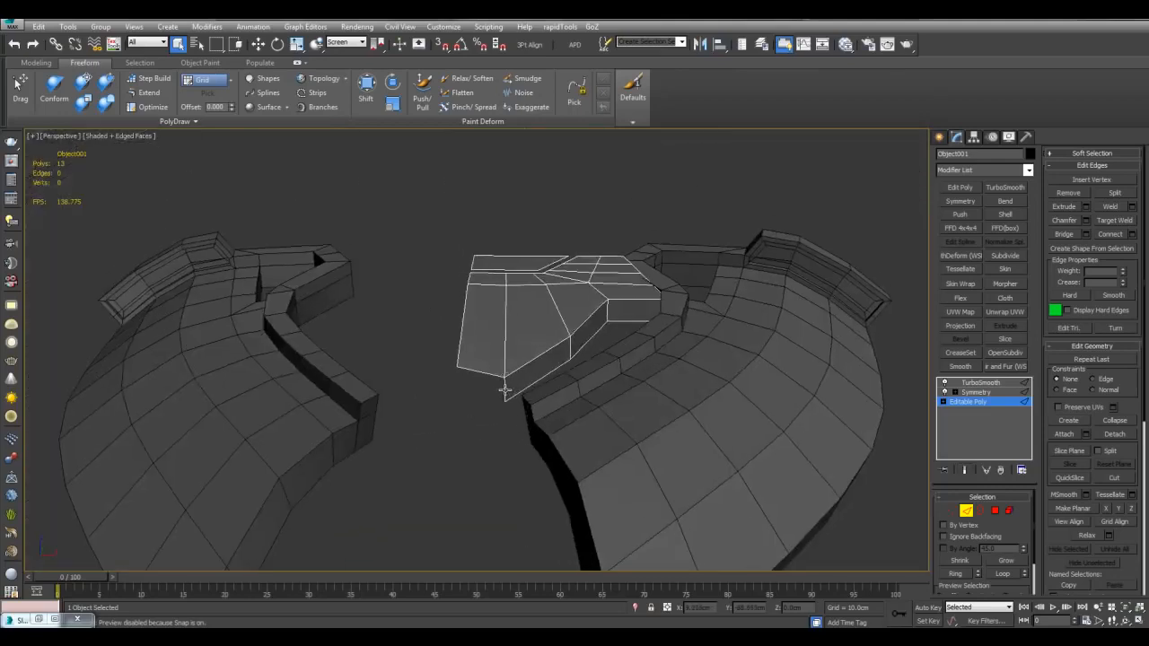
pyautogui.scroll(2, 539, 368)
pyautogui.press('F4')
pyautogui.press('`')
# Step: Reposition the corner vertex with the Move gizmo and check the smoothed curved edge
pyautogui.press('`')
pyautogui.press('F4')
# Step: Move the edge left and Target Weld the stray corner vertex onto its neighbour
pyautogui.moveTo(521, 412); pyautogui.dragTo(447, 376)
pyautogui.press('1')
pyautogui.hotkey('ctrl', 'shift', 'w')
pyautogui.press('q')
pyautogui.keyDown('alt'); pyautogui.moveTo(530, 333); pyautogui.dragTo(434, 359, button='middle'); pyautogui.keyUp('alt')
pyautogui.click(419, 379)
pyautogui.press('w')
pyautogui.keyDown('alt'); pyautogui.moveTo(500, 299); pyautogui.dragTo(461, 395, button='middle'); pyautogui.keyUp('alt')
pyautogui.press('F4')
pyautogui.press('F4')
pyautogui.press('w')
pyautogui.moveTo(457, 392); pyautogui.dragTo(456, 400)
pyautogui.press('q')
pyautogui.press('F4')
pyautogui.press('`')
pyautogui.scroll(-3, 593, 377)
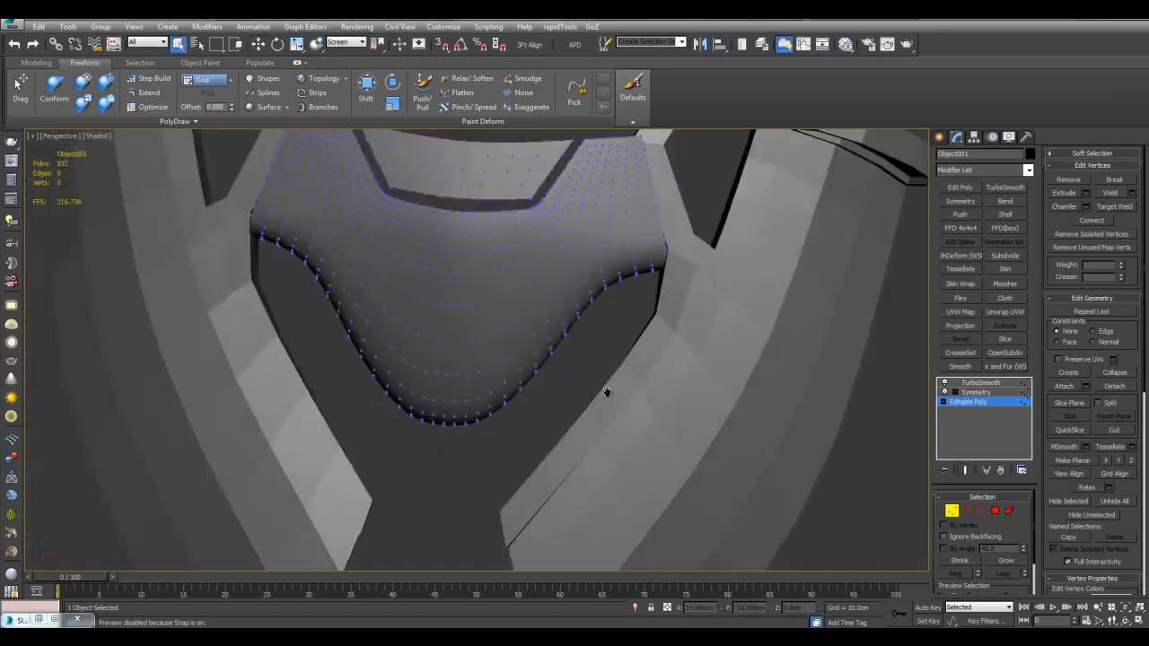
# Step: Cut a new edge across the chest plate, starting at its left edge
pyautogui.scroll(2, 598, 345)
pyautogui.press('`')
pyautogui.press('F4')
pyautogui.hotkey('alt', 'c')
pyautogui.click(402, 368)
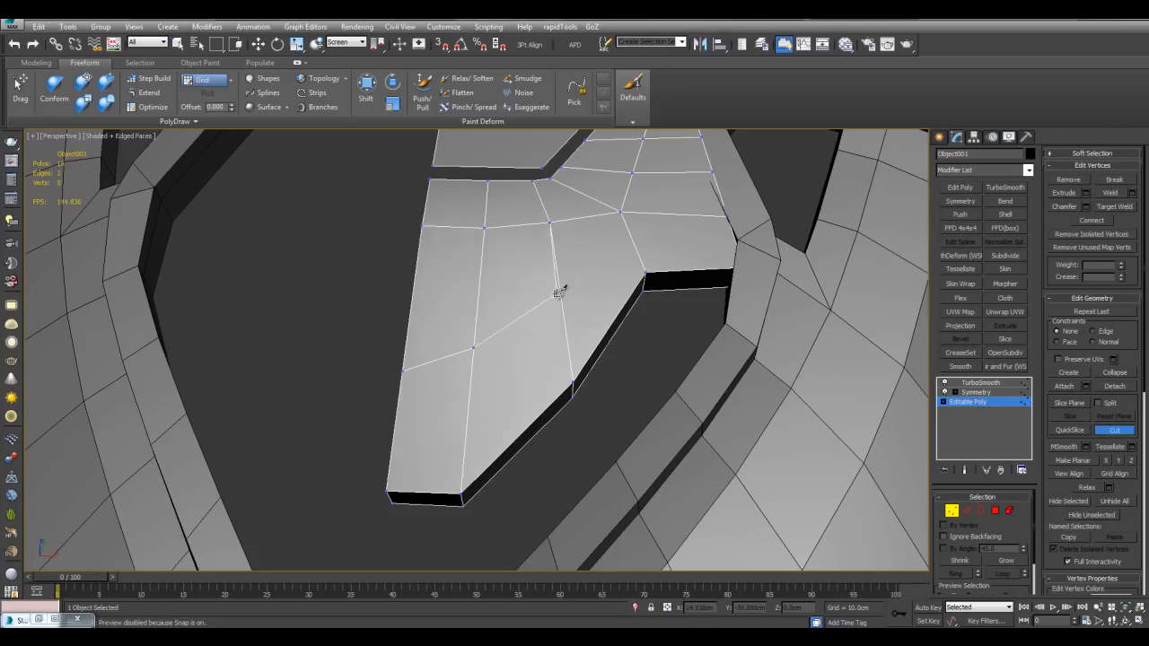
pyautogui.click(623, 320)
pyautogui.rightClick(623, 320)
pyautogui.keyDown('alt'); pyautogui.moveTo(623, 320); pyautogui.dragTo(657, 275, button='middle'); pyautogui.keyUp('alt')
pyautogui.press('2')
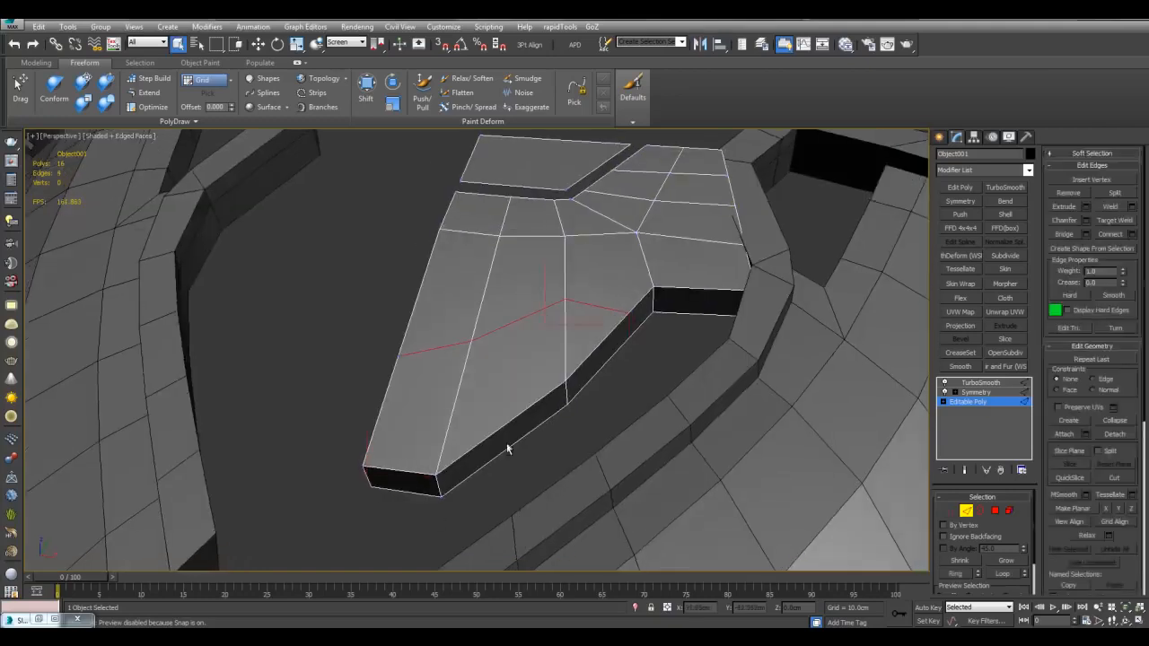
# Step: Chamfer the cut edges into an open seam
pyautogui.keyDown('alt'); pyautogui.moveTo(506, 443); pyautogui.dragTo(608, 321, button='middle'); pyautogui.keyUp('alt')
pyautogui.scroll(2, 608, 320)
pyautogui.hotkey('ctrl', 'shift', 'c')
pyautogui.moveTo(636, 326); pyautogui.dragTo(636, 320)
pyautogui.rightClick(636, 319)
pyautogui.moveTo(636, 319)
pyautogui.keyDown('alt'); pyautogui.mouseDown(button='middle')
pyautogui.moveTo(682, 326)
pyautogui.moveTo(630, 311)
pyautogui.mouseUp(button='middle'); pyautogui.keyUp('alt')
pyautogui.press('F4')
pyautogui.press('`')
pyautogui.press('`')
pyautogui.press('F4')
pyautogui.hotkey('ctrl', 'z')
pyautogui.click(1086, 220)
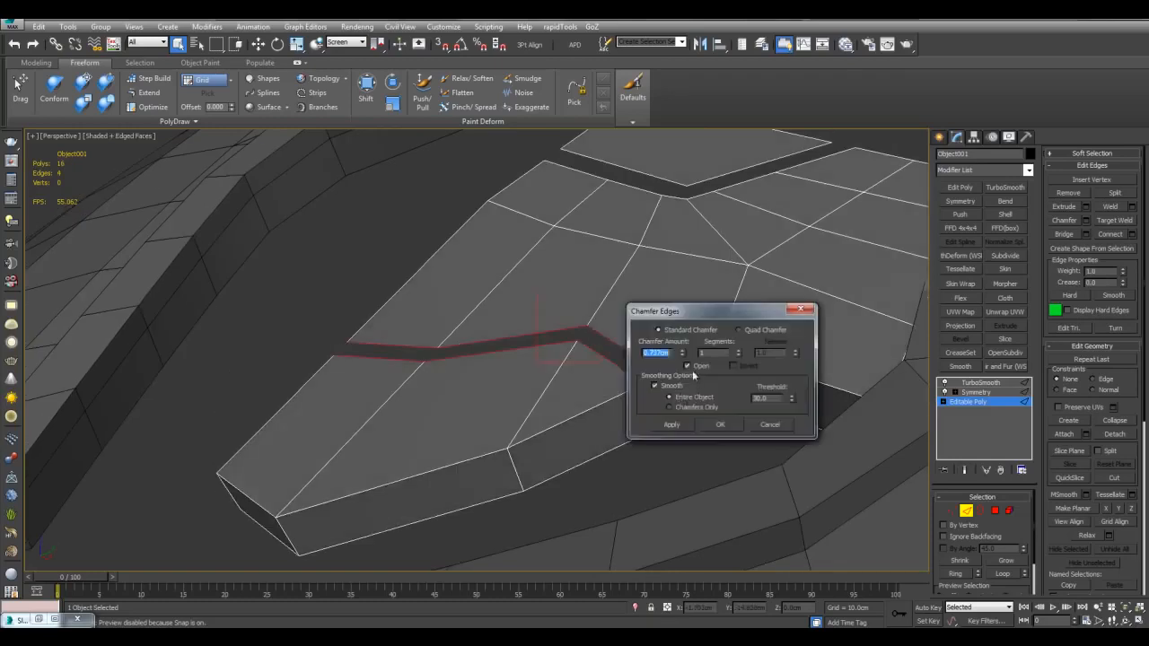
pyautogui.click(724, 428)
# Step: Nudge the seam edges slightly and check the smoothed result
pyautogui.press('w')
pyautogui.keyDown('alt'); pyautogui.moveTo(402, 345); pyautogui.dragTo(514, 284, button='middle'); pyautogui.keyUp('alt')
pyautogui.press('F4')
pyautogui.press('`')
pyautogui.press('`')
pyautogui.press('F4')
pyautogui.moveTo(483, 336); pyautogui.dragTo(484, 329)
pyautogui.press('q')
pyautogui.click(510, 307)
pyautogui.keyDown('alt'); pyautogui.moveTo(510, 307); pyautogui.dragTo(588, 363, button='middle'); pyautogui.keyUp('alt')
pyautogui.press('`')
pyautogui.press('F4')
pyautogui.scroll(-4, 605, 351)
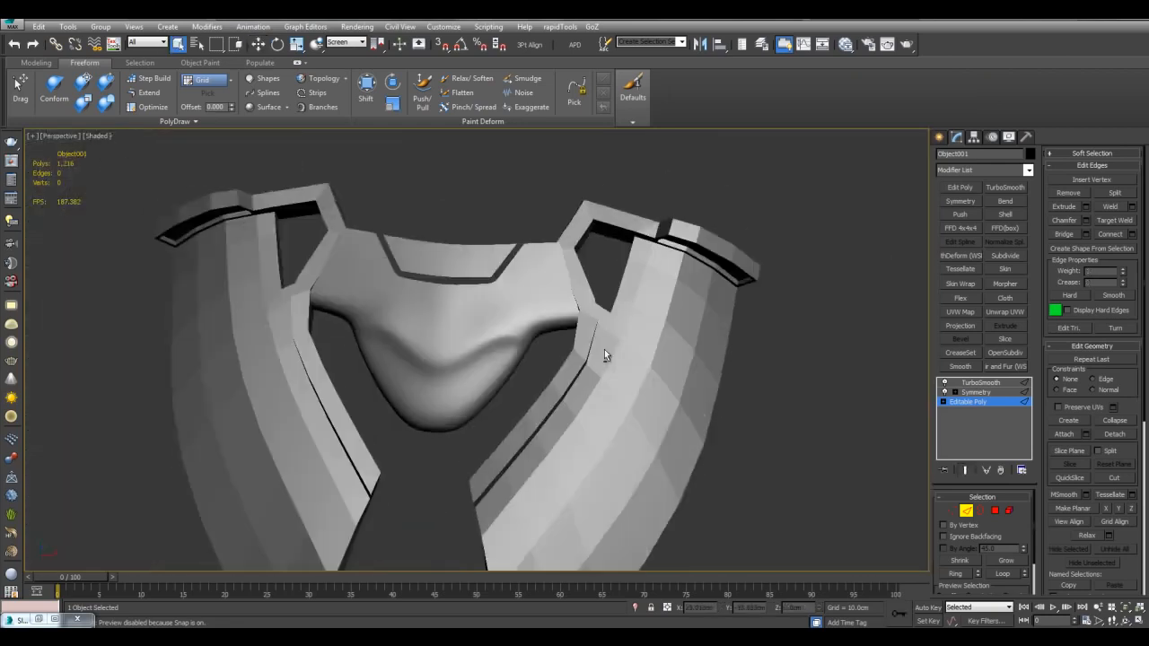
pyautogui.scroll(3, 592, 356)
# Step: Connect the upper edge loop to add a rim support loop
pyautogui.press('`')
# Step: Cut a diagonal edge across the plate and select two edges to connect
pyautogui.press('F4')
pyautogui.press('1')
pyautogui.hotkey('alt', 'c')
pyautogui.click(513, 360)
pyautogui.keyDown('alt'); pyautogui.moveTo(623, 314); pyautogui.dragTo(574, 299, button='middle'); pyautogui.keyUp('alt')
pyautogui.rightClick(574, 299)
pyautogui.press('s')
pyautogui.press('2')
pyautogui.click(546, 296)
pyautogui.keyDown('ctrl'); pyautogui.click(521, 341); pyautogui.keyUp('ctrl')
pyautogui.moveTo(617, 240); pyautogui.dragTo(611, 308, button='middle')
pyautogui.keyDown('ctrl'); pyautogui.doubleClick(581, 288); pyautogui.keyUp('ctrl')
pyautogui.scroll(2, 611, 308)
pyautogui.hotkey('shift', 'e')
pyautogui.moveTo(628, 312); pyautogui.dragTo(636, 306)
pyautogui.click(530, 424)
pyautogui.hotkey('alt', 'r')
pyautogui.hotkey('ctrl', 'shift', 'e')
# Step: Compare the smoothed preview against the edged cage to check the support loop
pyautogui.press('`')
pyautogui.press('F4')
pyautogui.keyDown('alt'); pyautogui.moveTo(582, 425); pyautogui.dragTo(695, 364, button='middle'); pyautogui.keyUp('alt')
pyautogui.scroll(-3, 641, 402)
pyautogui.click(710, 396)
pyautogui.scroll(-5, 633, 409)
pyautogui.press('`')
pyautogui.scroll(5, 606, 339)
pyautogui.press('F4')
pyautogui.press('`')
pyautogui.press('F4')
pyautogui.keyDown('alt'); pyautogui.moveTo(579, 341); pyautogui.dragTo(526, 359, button='middle'); pyautogui.keyUp('alt')
pyautogui.press('`')
pyautogui.press('F4')
pyautogui.press('`')
pyautogui.press('F4')
pyautogui.press('1')
# Step: Set the bevel on the recess side polygons to 0.0cm height
pyautogui.press('`')
pyautogui.press('F4')
pyautogui.scroll(3, 587, 287)
pyautogui.keyDown('alt'); pyautogui.moveTo(587, 288); pyautogui.dragTo(588, 269, button='middle'); pyautogui.keyUp('alt')
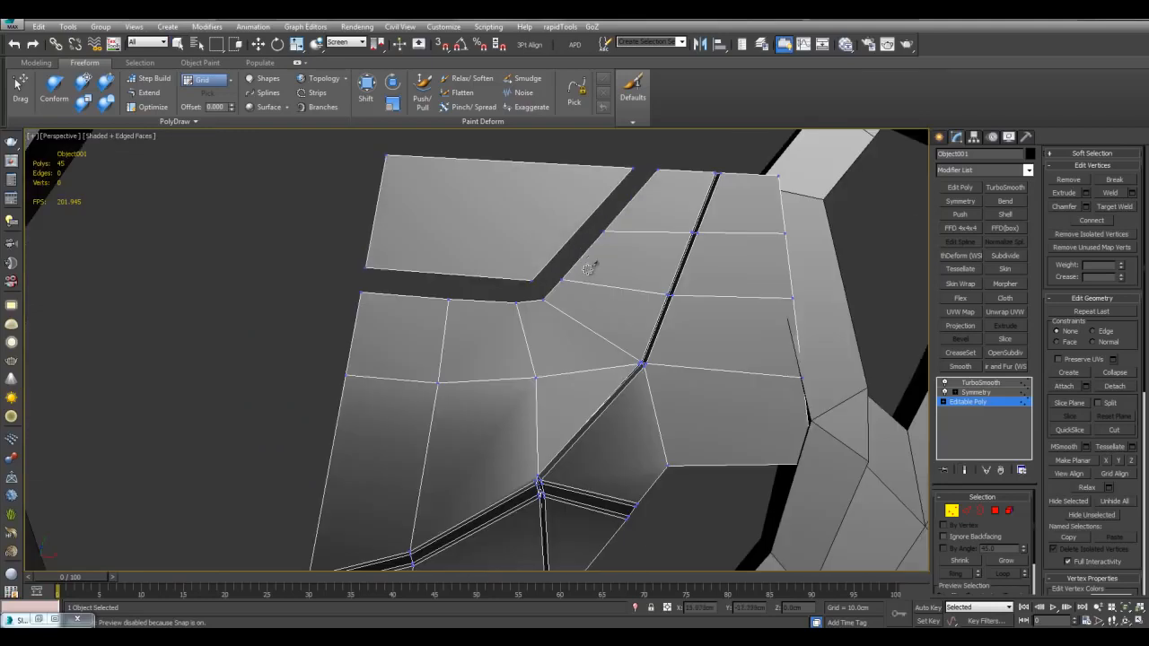
# Step: Select the three outlined polygons and bevel them inward
pyautogui.press('4')
pyautogui.click(510, 315)
pyautogui.keyDown('ctrl'); pyautogui.click(548, 313); pyautogui.keyUp('ctrl')
pyautogui.keyDown('ctrl'); pyautogui.click(572, 286); pyautogui.keyUp('ctrl')
pyautogui.scroll(5, 565, 310)
pyautogui.keyDown('alt'); pyautogui.moveTo(566, 310); pyautogui.dragTo(530, 278, button='middle'); pyautogui.keyUp('alt')
pyautogui.moveTo(528, 359); pyautogui.dragTo(526, 333)
pyautogui.press('`')
pyautogui.press('F4')
pyautogui.press('`')
pyautogui.press('F4')
pyautogui.keyDown('alt'); pyautogui.moveTo(523, 321); pyautogui.dragTo(427, 345, button='middle'); pyautogui.keyUp('alt')
pyautogui.click(410, 344)
pyautogui.keyDown('ctrl'); pyautogui.click(521, 329); pyautogui.keyUp('ctrl')
pyautogui.keyDown('alt'); pyautogui.moveTo(561, 318); pyautogui.dragTo(559, 362, button='middle'); pyautogui.keyUp('alt')
# Step: Confirm the bevel and raise the selected polygons, stretching the side faces
pyautogui.press('w')
pyautogui.hotkey('ctrl', 'shift', 'b')
pyautogui.rightClick(771, 344)
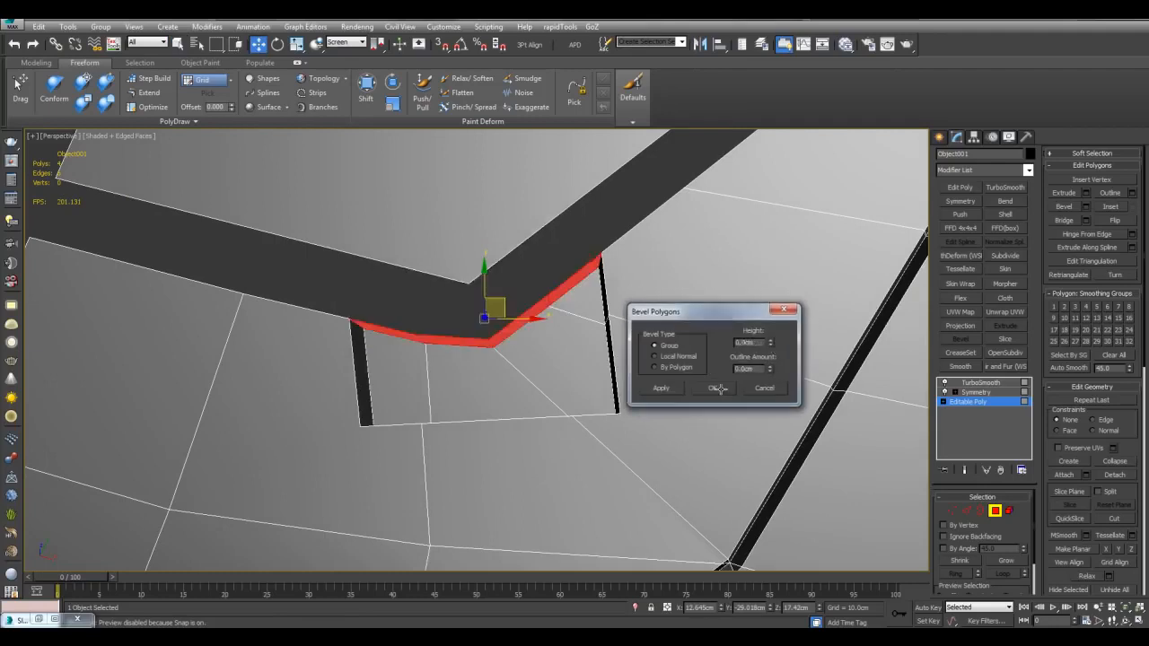
pyautogui.click(721, 389)
pyautogui.moveTo(514, 303); pyautogui.dragTo(573, 361, button='middle')
pyautogui.moveTo(558, 360); pyautogui.dragTo(551, 260)
# Step: Orbit around the model to inspect the raised polygons from several angles
pyautogui.scroll(-7, 564, 404)
pyautogui.keyDown('alt'); pyautogui.moveTo(552, 359); pyautogui.dragTo(570, 383, button='middle'); pyautogui.keyUp('alt')
pyautogui.scroll(-3, 561, 413)
pyautogui.scroll(3, 571, 384)
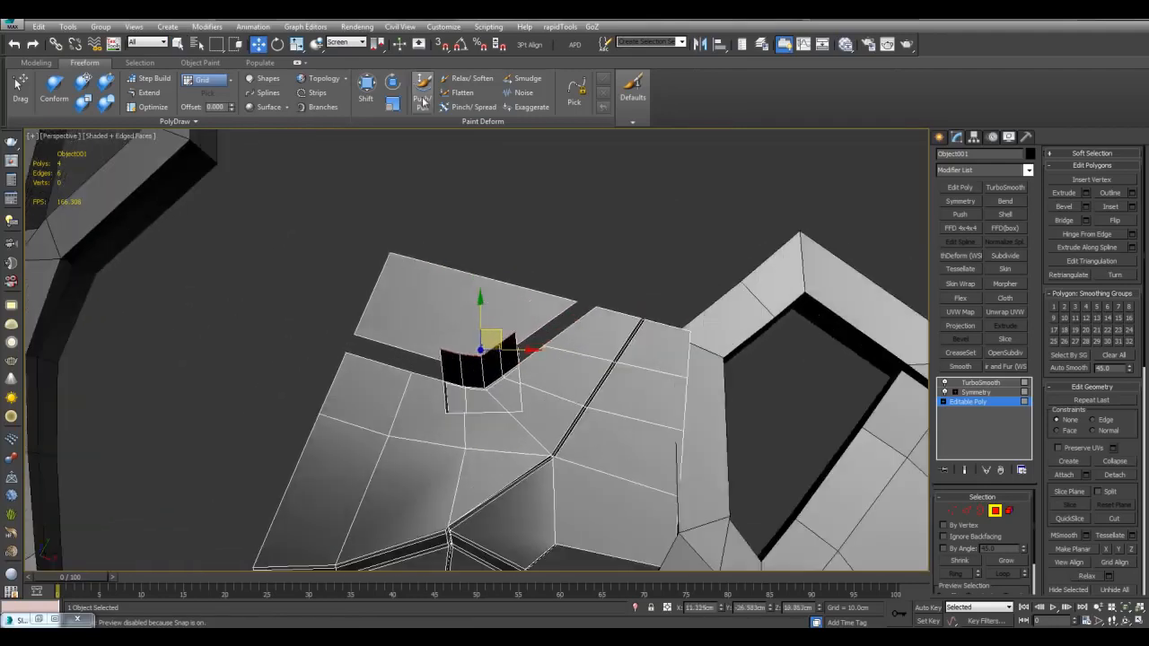
pyautogui.moveTo(647, 359); pyautogui.dragTo(668, 324, button='middle')
pyautogui.scroll(5, 481, 332)
pyautogui.moveTo(552, 317); pyautogui.dragTo(531, 366, button='middle')
pyautogui.scroll(-5, 511, 359)
pyautogui.moveTo(532, 366); pyautogui.dragTo(545, 243, button='middle')
pyautogui.scroll(4, 544, 245)
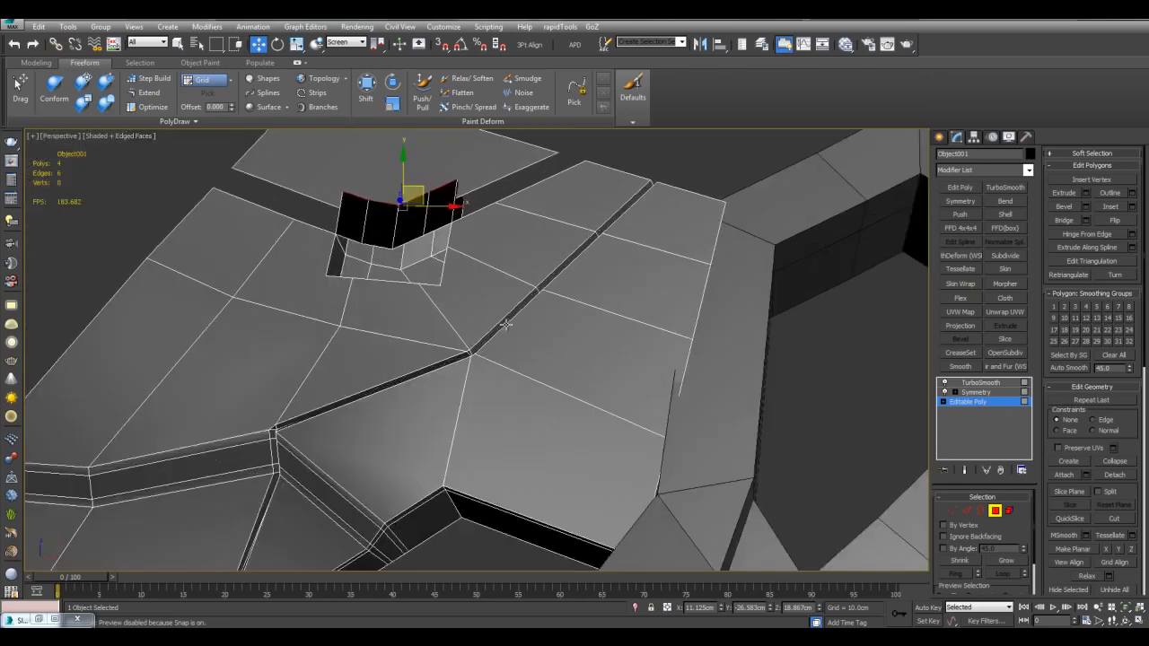
pyautogui.keyDown('alt'); pyautogui.moveTo(506, 326); pyautogui.dragTo(621, 227, button='middle'); pyautogui.keyUp('alt')
pyautogui.moveTo(395, 262); pyautogui.dragTo(647, 331, button='middle')
pyautogui.scroll(4, 690, 241)
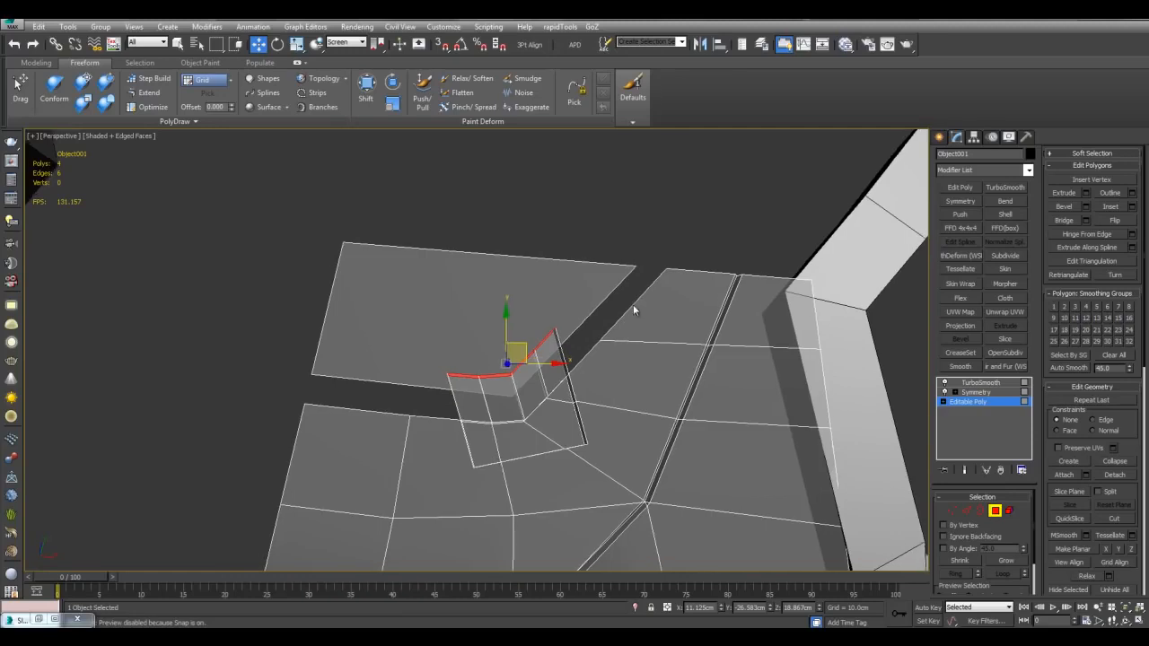
pyautogui.scroll(3, 629, 305)
pyautogui.keyDown('alt'); pyautogui.moveTo(634, 365); pyautogui.dragTo(628, 410, button='middle'); pyautogui.keyUp('alt')
pyautogui.scroll(4, 652, 353)
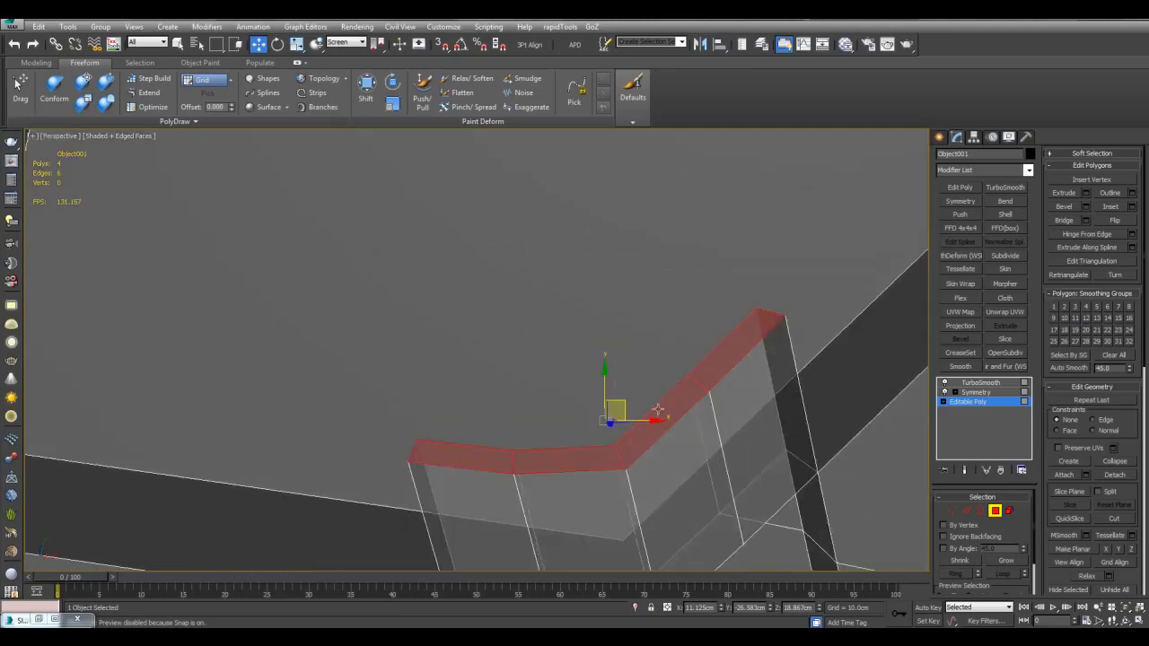
pyautogui.scroll(-3, 660, 395)
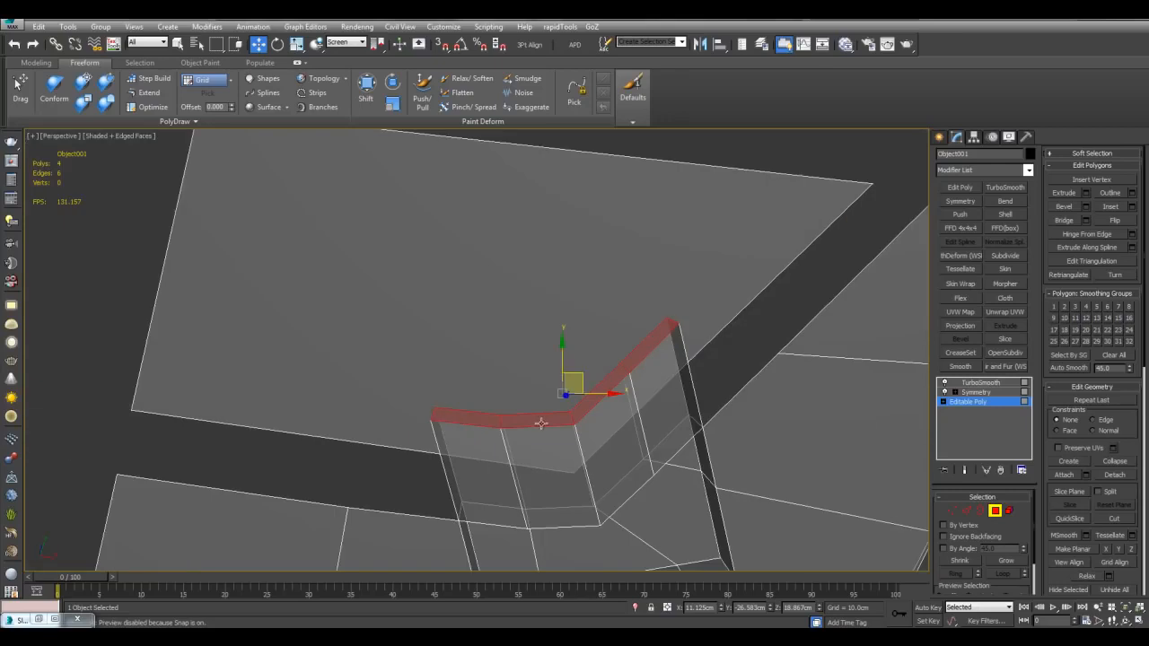
pyautogui.keyDown('alt'); pyautogui.moveTo(593, 400); pyautogui.dragTo(597, 360, button='middle'); pyautogui.keyUp('alt')
pyautogui.keyDown('alt'); pyautogui.moveTo(807, 480); pyautogui.dragTo(772, 409, button='middle'); pyautogui.keyUp('alt')
pyautogui.scroll(-2, 772, 406)
pyautogui.scroll(2, 773, 406)
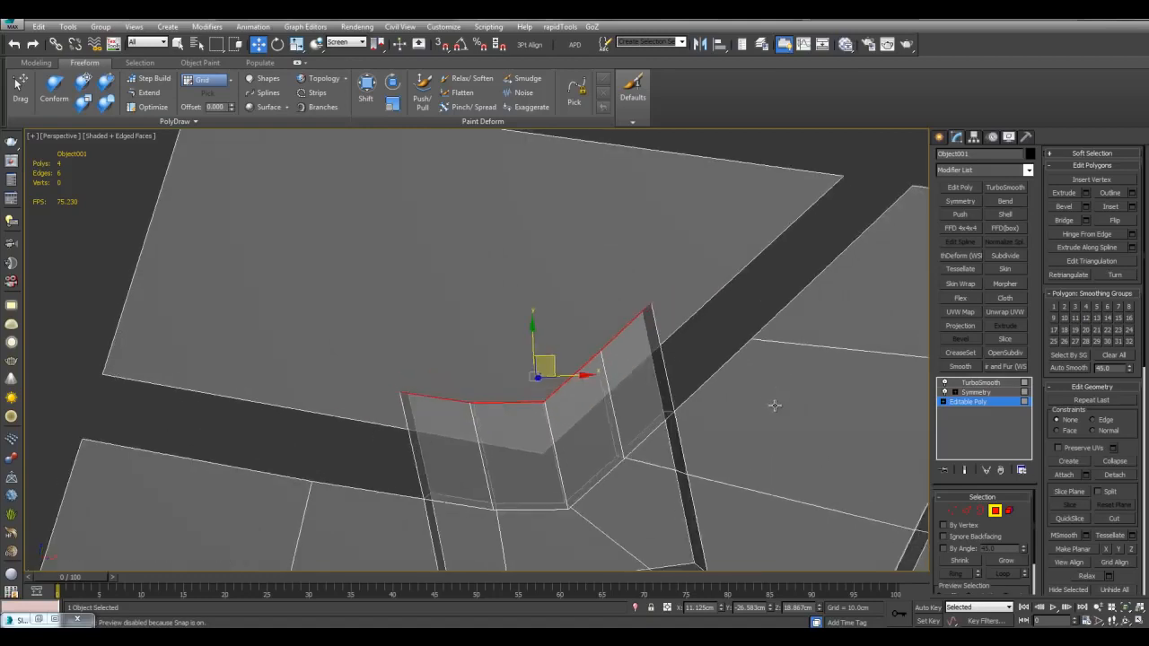
pyautogui.keyDown('alt'); pyautogui.moveTo(770, 405); pyautogui.dragTo(620, 390, button='middle'); pyautogui.keyUp('alt')
# Step: Delete the four black polygons and check the smoothed result
pyautogui.press('q')
pyautogui.click(551, 389)
pyautogui.keyDown('ctrl'); pyautogui.click(506, 390); pyautogui.keyUp('ctrl')
pyautogui.keyDown('ctrl'); pyautogui.click(461, 393); pyautogui.keyUp('ctrl')
pyautogui.keyDown('ctrl'); pyautogui.click(422, 397); pyautogui.keyUp('ctrl')
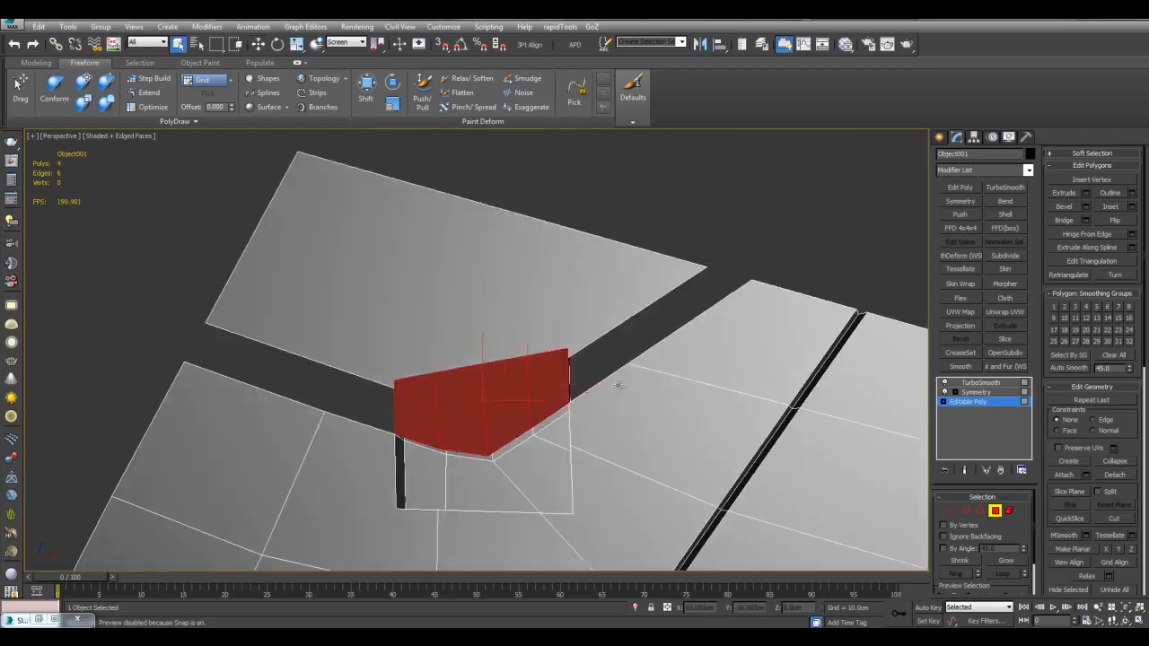
pyautogui.press('Delete')
pyautogui.press('F4')
pyautogui.scroll(-4, 742, 312)
pyautogui.keyDown('alt'); pyautogui.moveTo(614, 351); pyautogui.dragTo(704, 307, button='middle'); pyautogui.keyUp('alt')
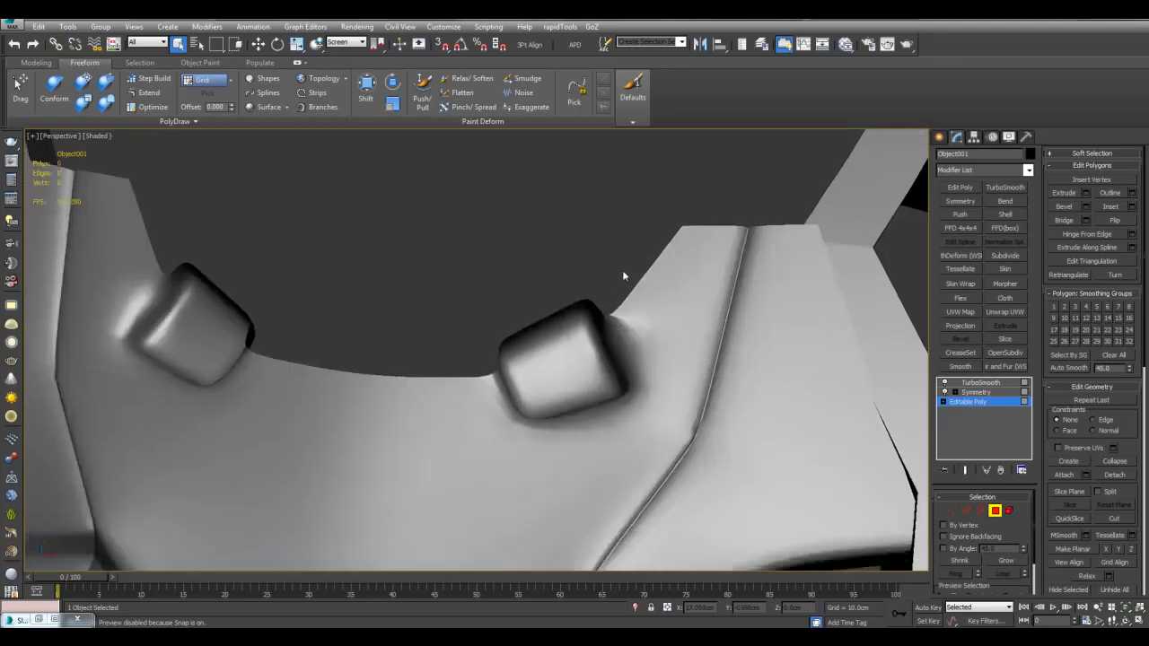
pyautogui.press('F4')
# Step: Raise the pocket edges, add an edge loop, and target-weld the two stray vertices
pyautogui.press('2')
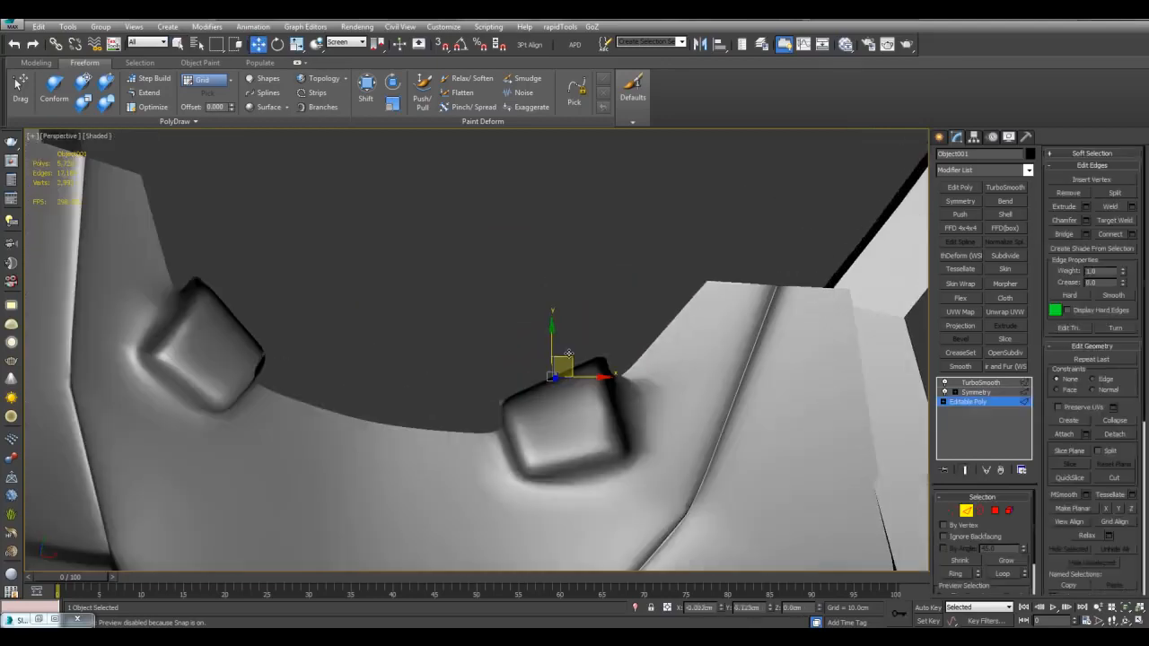
pyautogui.press('F4')
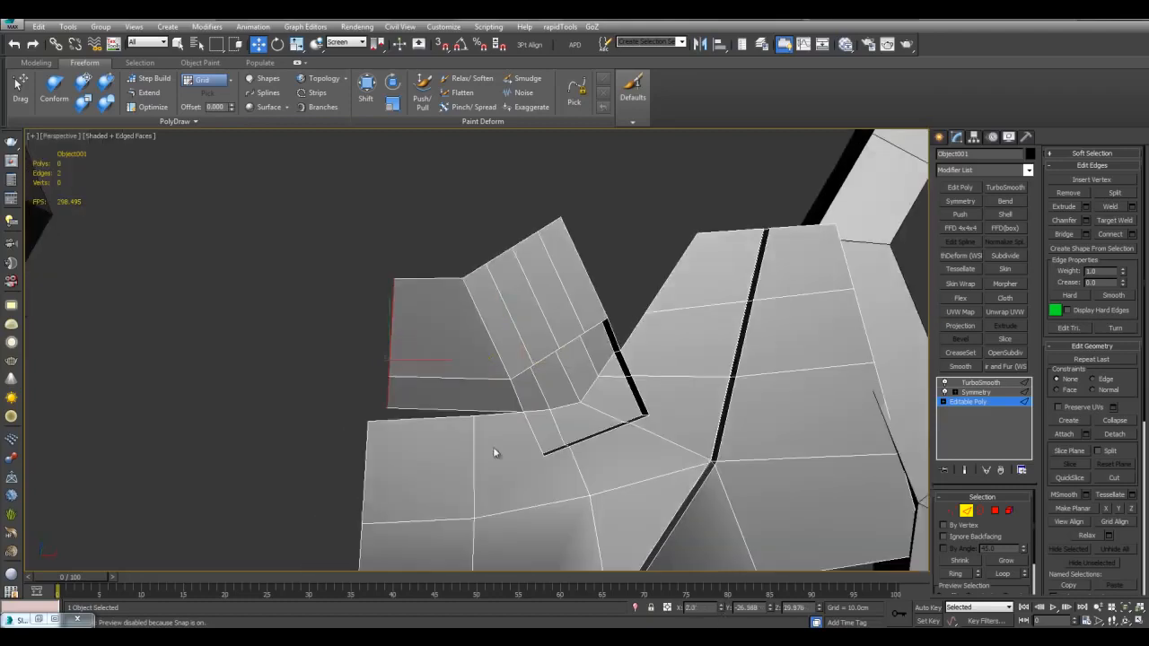
pyautogui.hotkey('ctrl', 'shift', 'e')
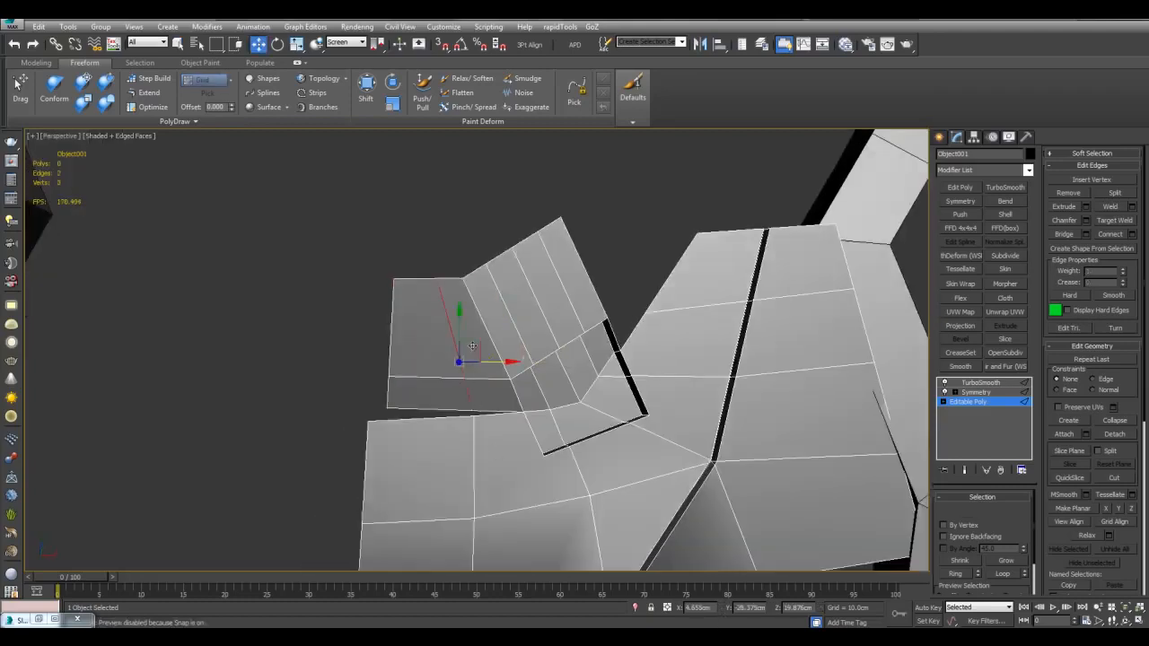
pyautogui.keyDown('alt'); pyautogui.moveTo(494, 450); pyautogui.dragTo(443, 400, button='middle'); pyautogui.keyUp('alt')
pyautogui.press('1')
pyautogui.hotkey('ctrl', 'shift', 'w')
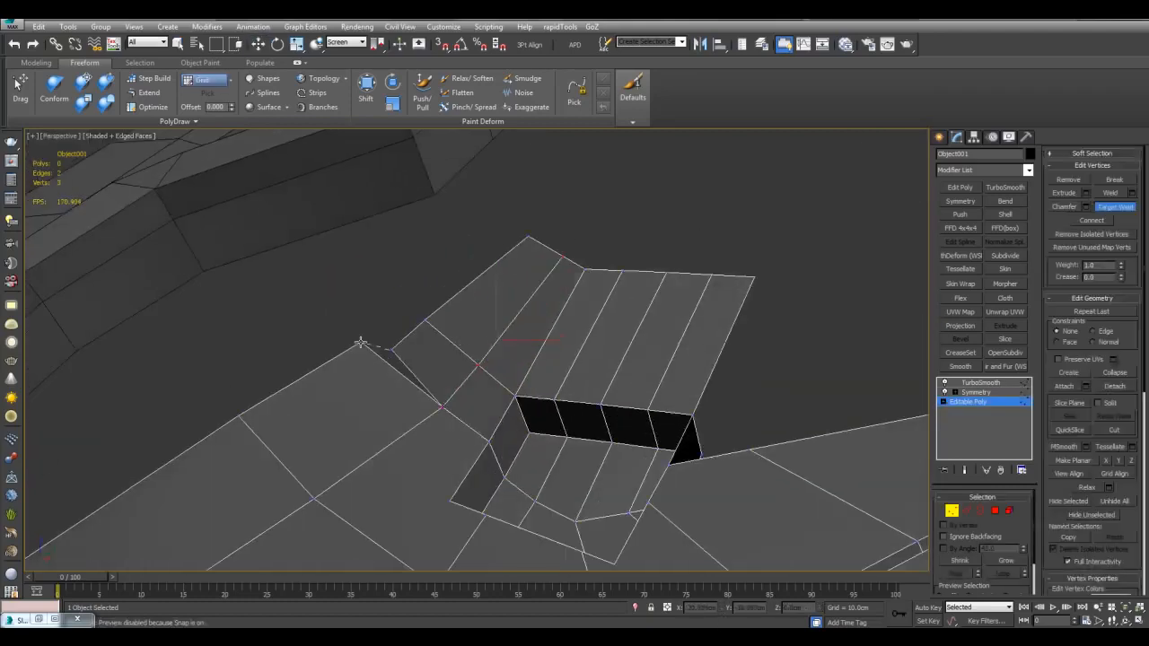
pyautogui.click(360, 343)
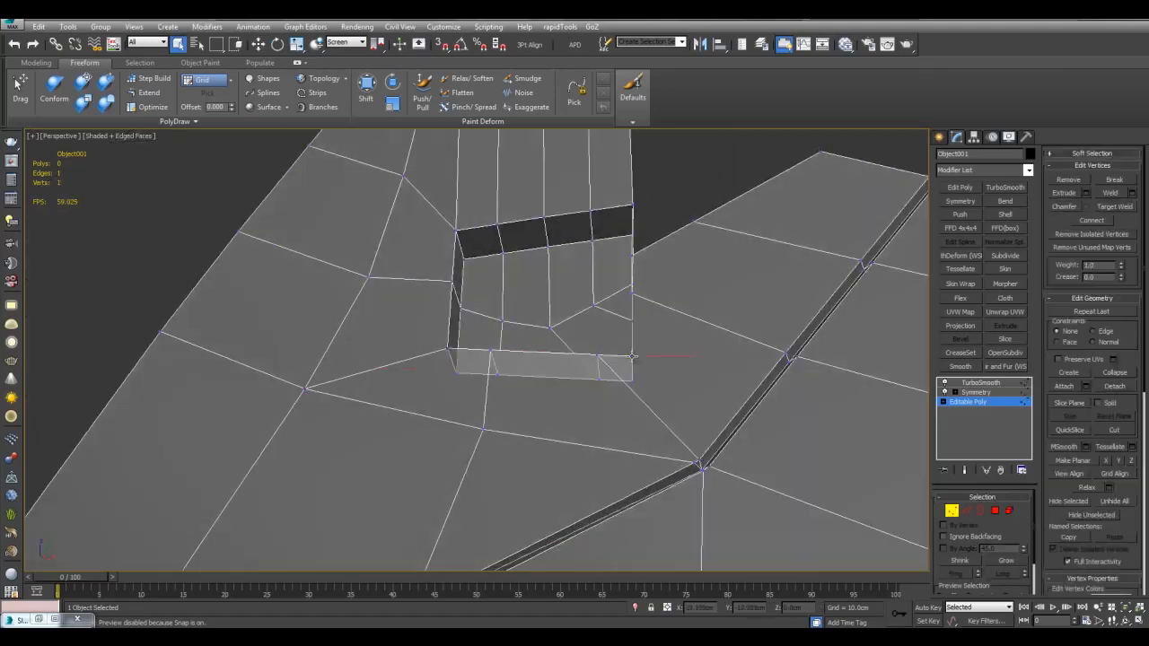
pyautogui.click(634, 356)
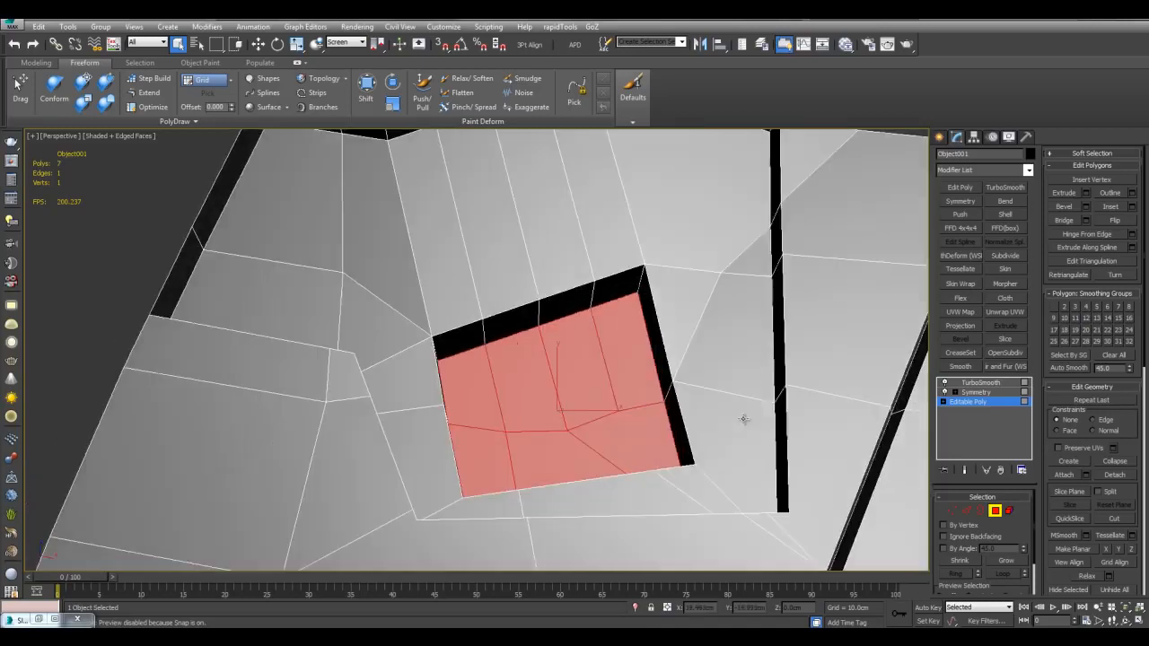
# Step: Turn off TurboSmooth, deselect the armor, and create a Grid helper beside it
pyautogui.press('Delete')
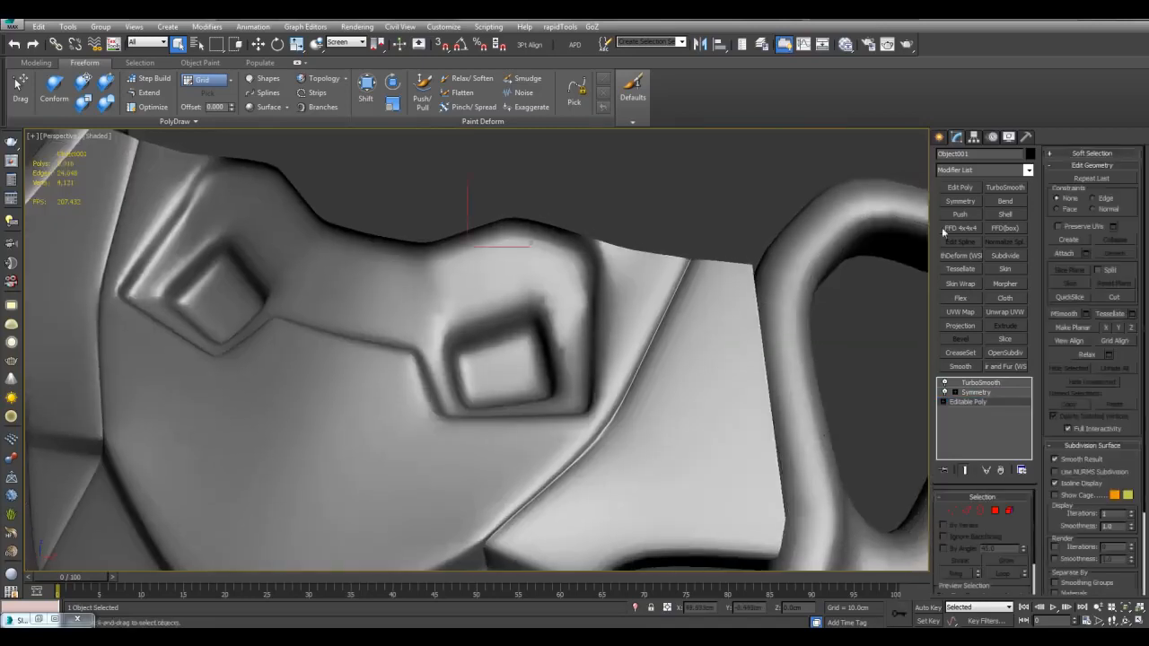
pyautogui.click(944, 382)
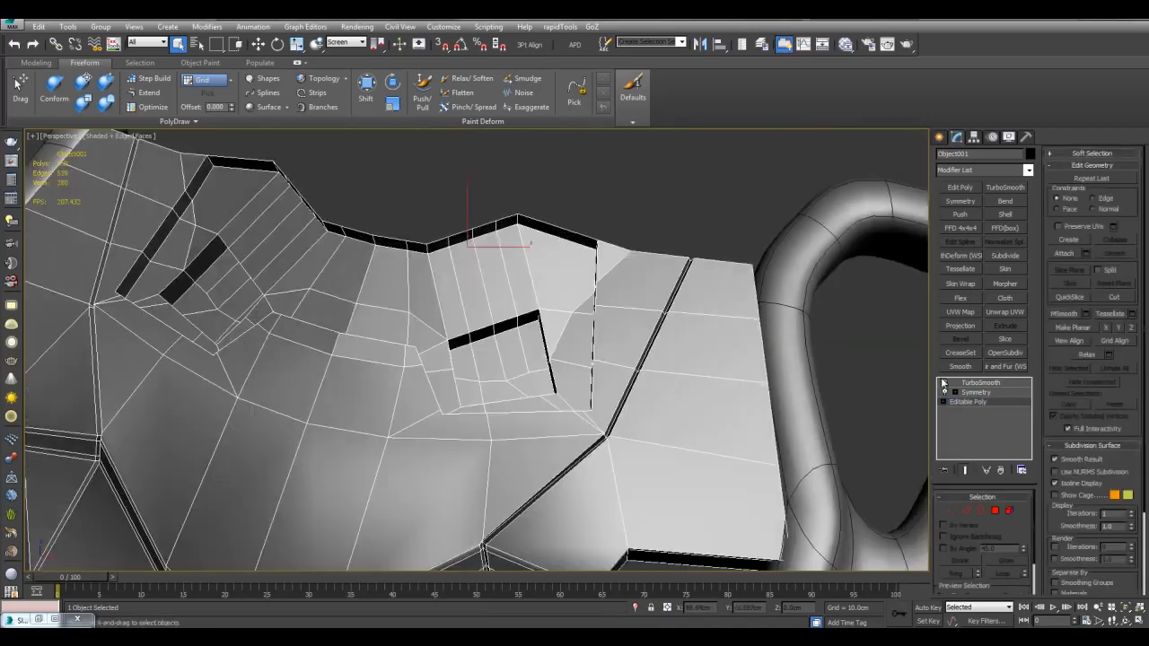
pyautogui.click(895, 368)
pyautogui.click(939, 137)
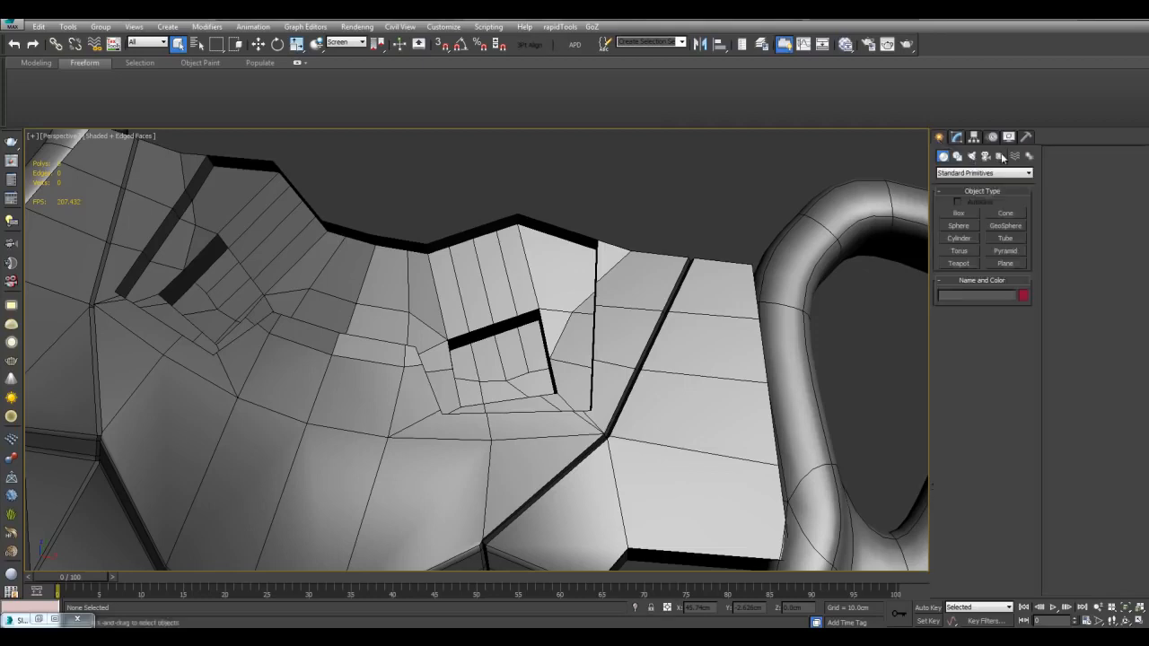
pyautogui.click(1001, 156)
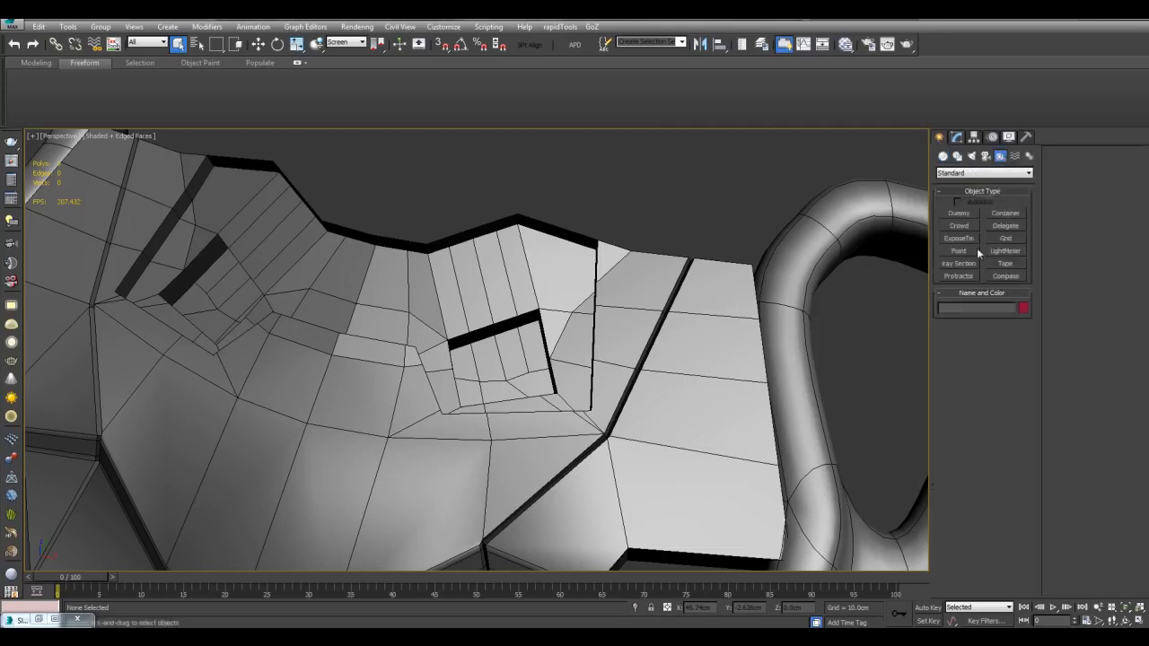
pyautogui.click(1006, 238)
pyautogui.scroll(-10, 580, 372)
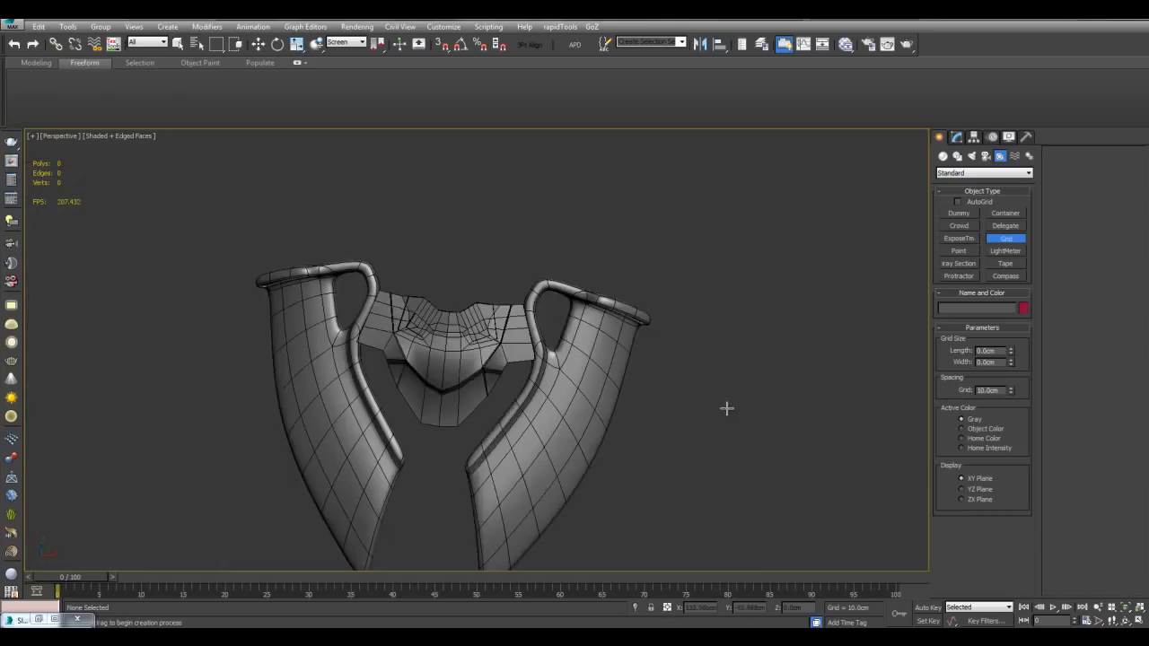
pyautogui.moveTo(747, 418); pyautogui.dragTo(747, 422)
pyautogui.press('w')
pyautogui.scroll(3, 767, 378)
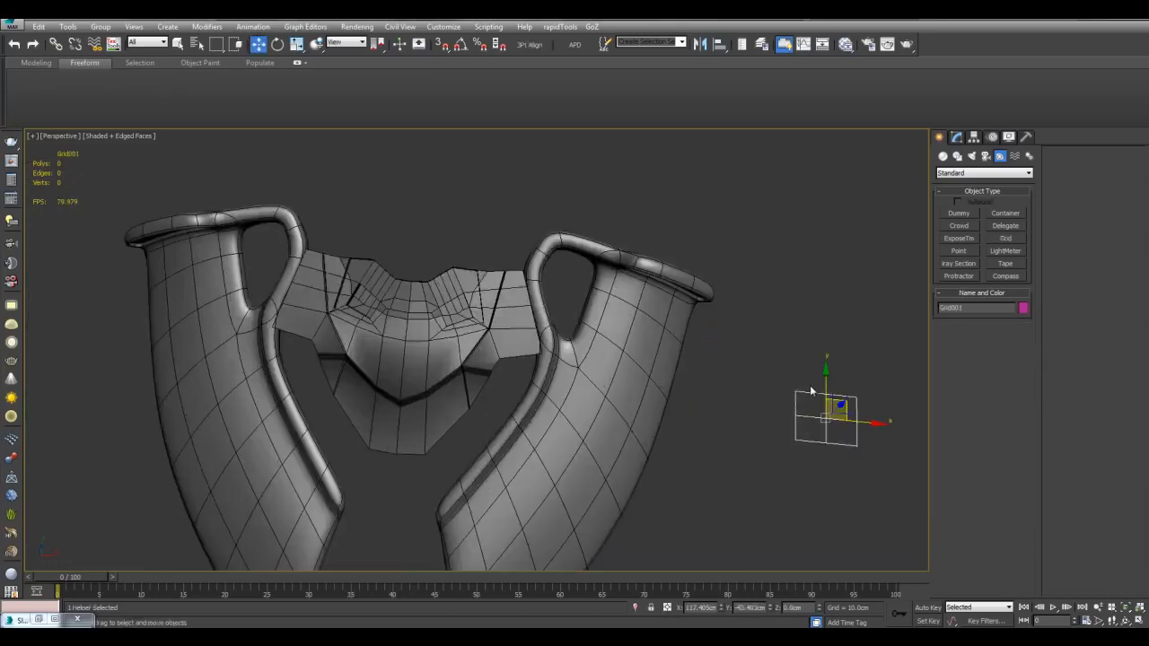
# Step: Activate the new grid, then switch the construction plane back to the home grid
pyautogui.rightClick(811, 386)
pyautogui.click(772, 369)
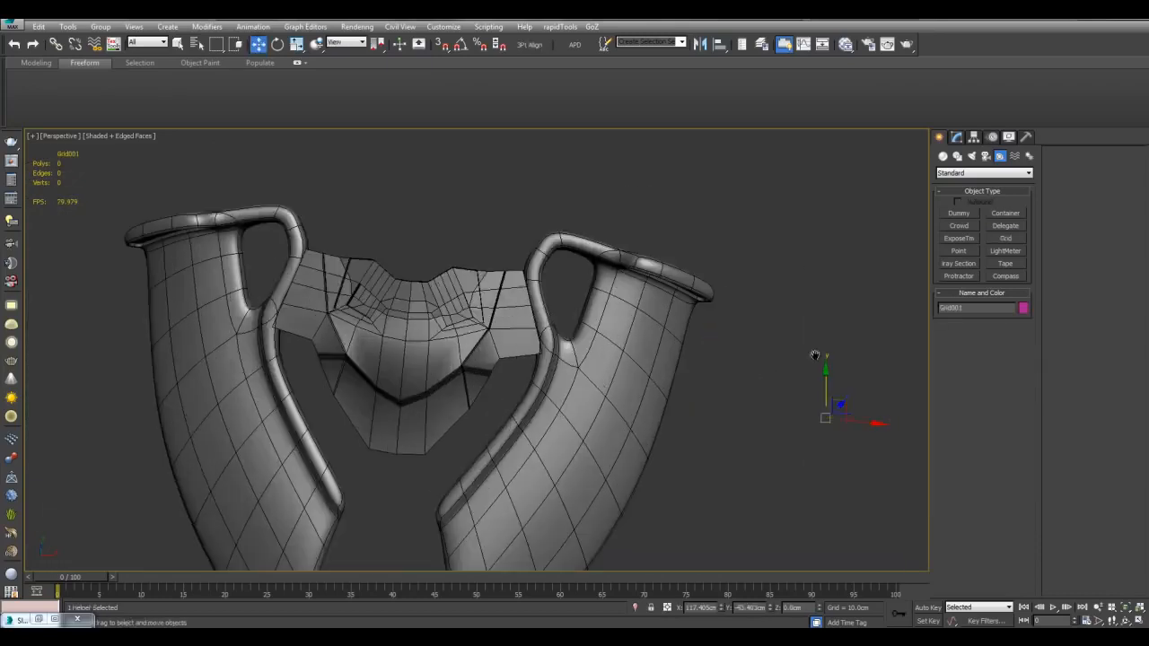
pyautogui.scroll(-5, 730, 340)
pyautogui.rightClick(714, 342)
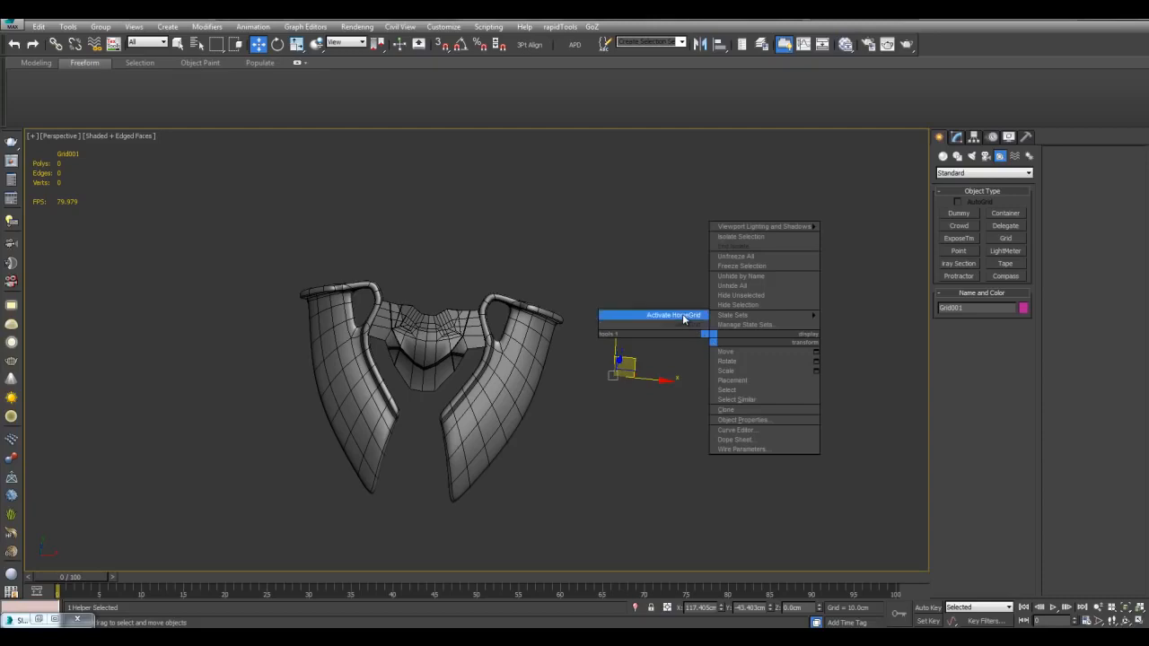
pyautogui.click(682, 314)
pyautogui.scroll(4, 440, 309)
pyautogui.scroll(-4, 440, 309)
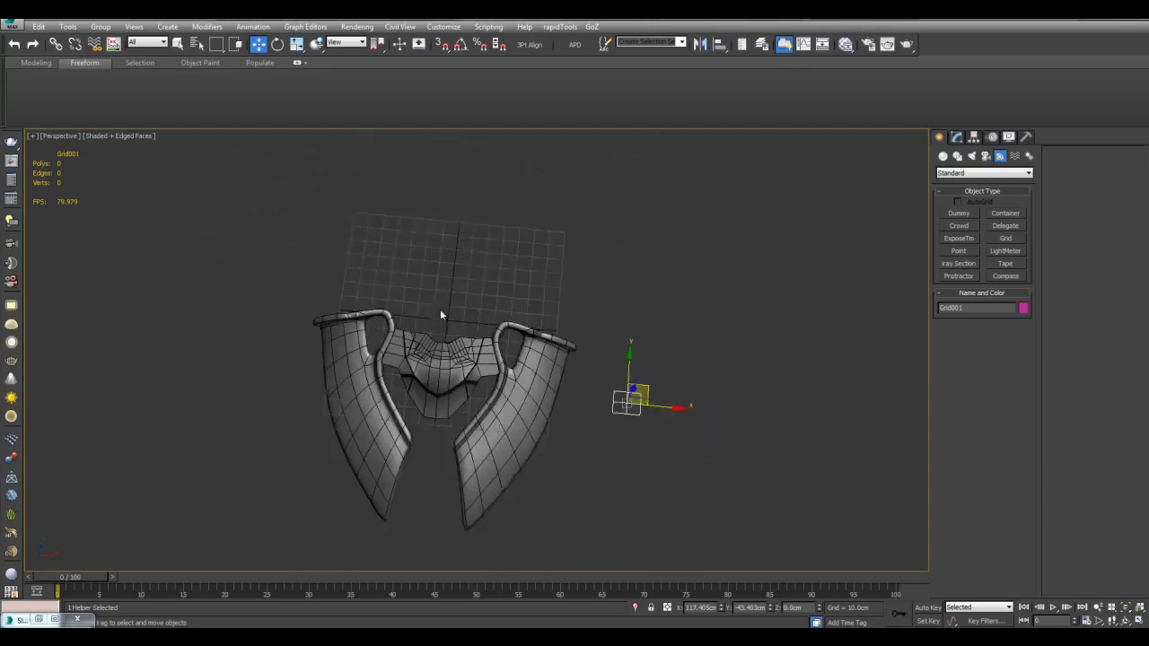
# Step: Isolate Grid001 and make it the active grid
pyautogui.hotkey('alt', 'q')
pyautogui.scroll(-8, 413, 308)
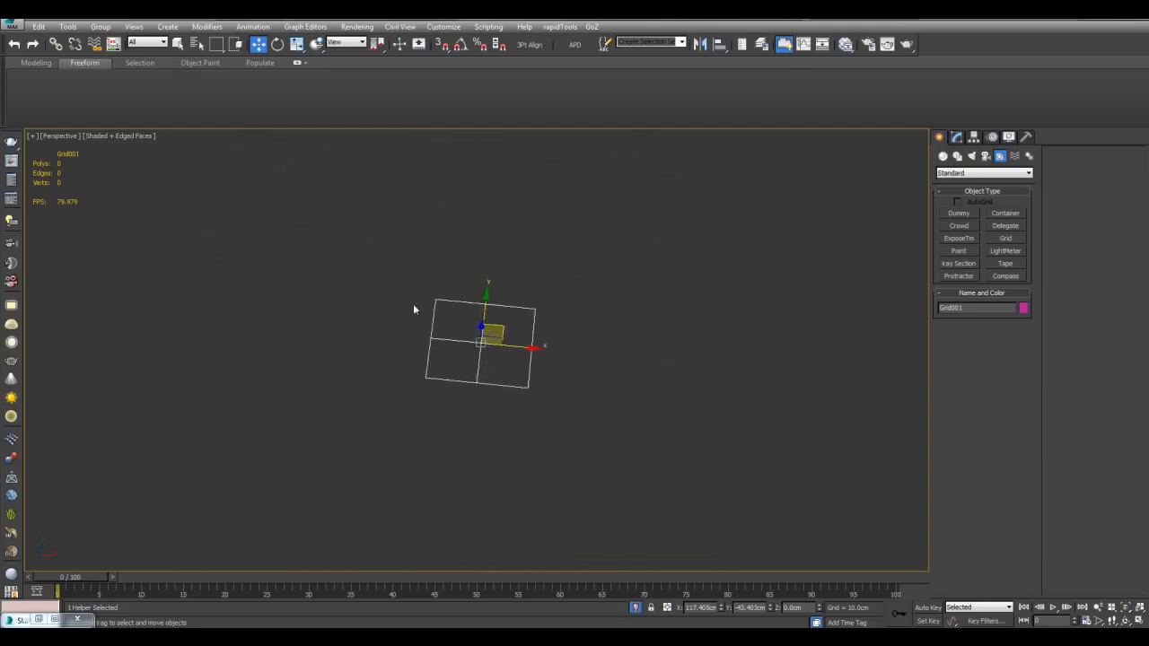
pyautogui.moveTo(280, 199); pyautogui.dragTo(400, 266, button='middle')
pyautogui.moveTo(626, 384); pyautogui.dragTo(626, 393, button='middle')
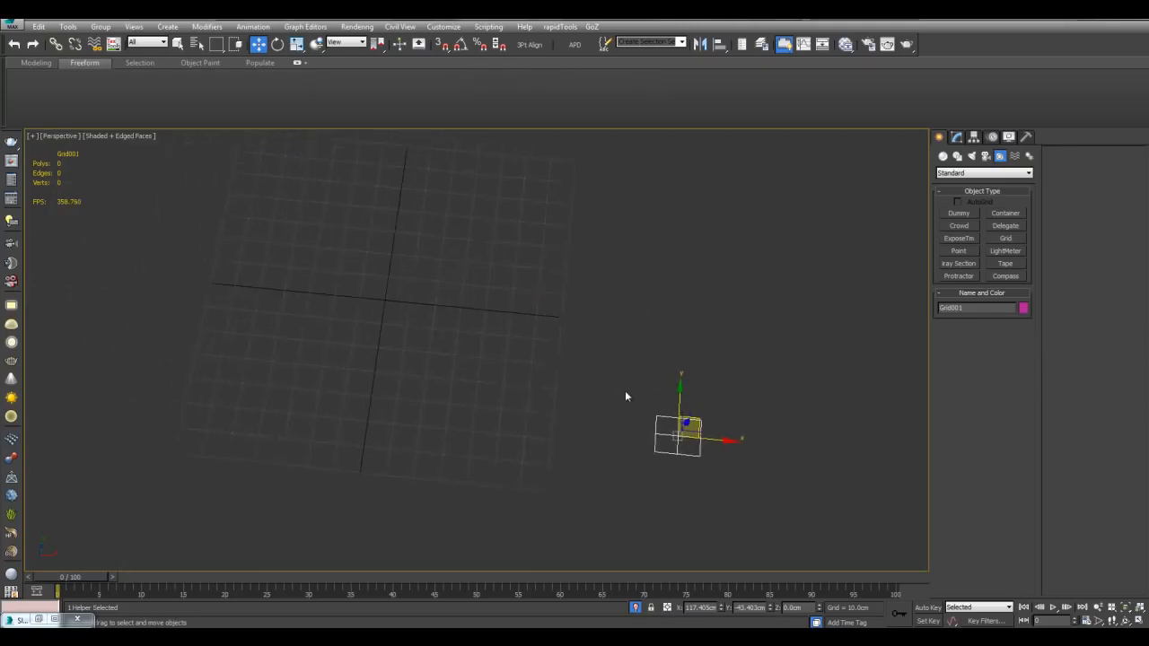
pyautogui.rightClick(626, 392)
pyautogui.click(598, 375)
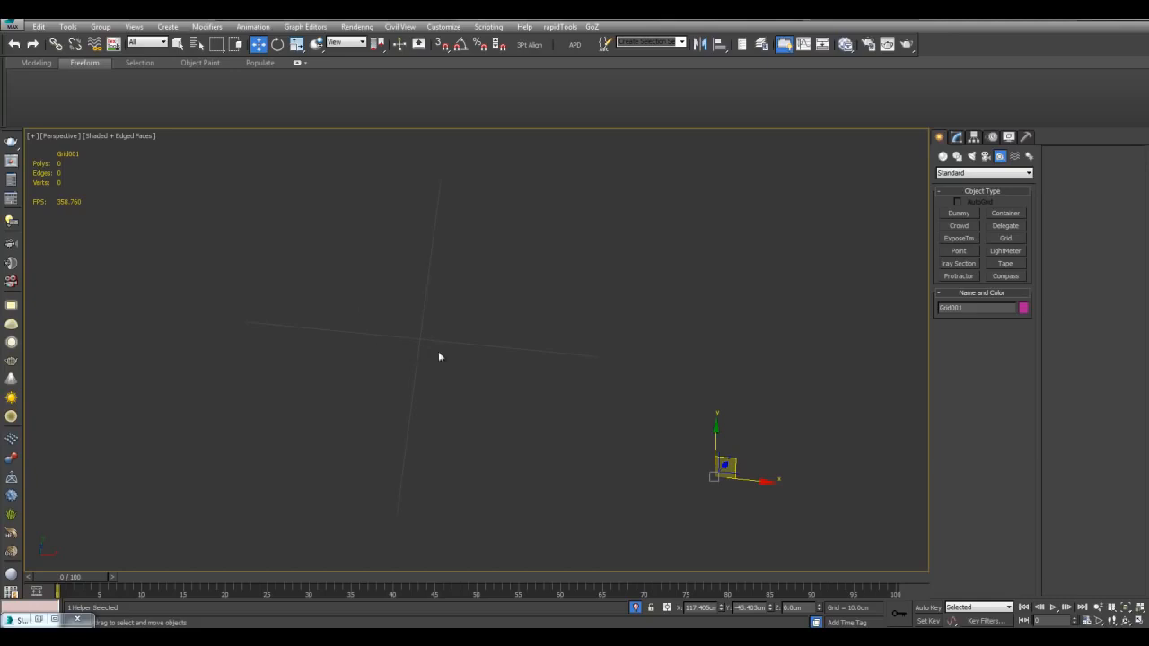
# Step: Set Grid001 to 12cm length and width with 2.0cm grid spacing
pyautogui.click(956, 137)
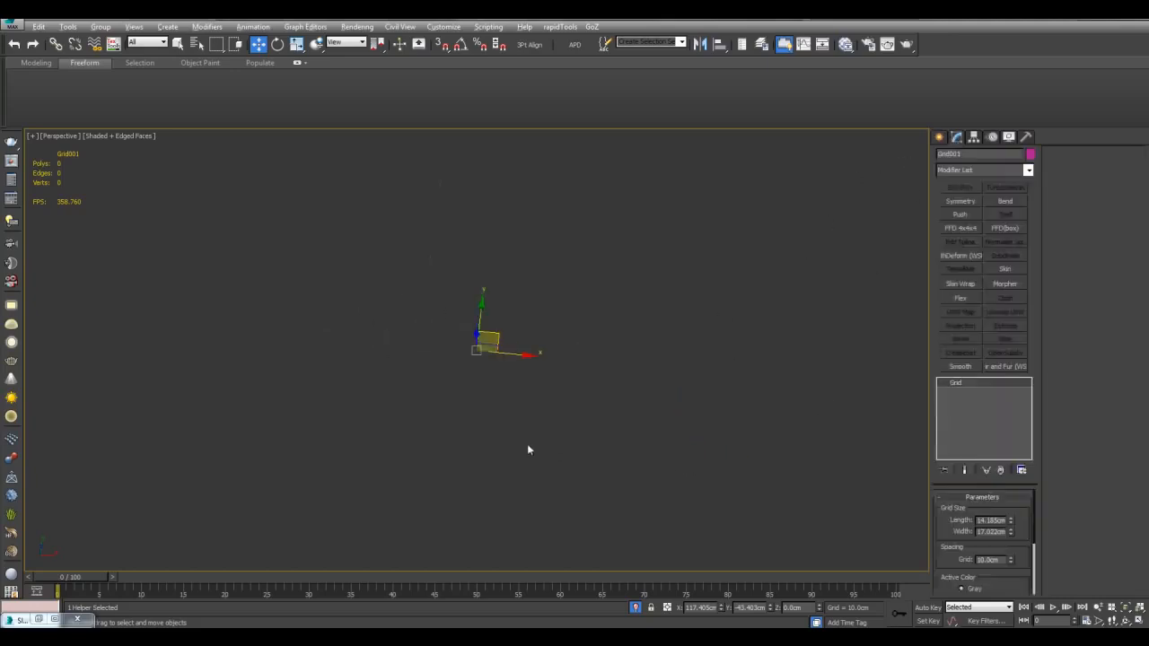
pyautogui.moveTo(540, 411); pyautogui.dragTo(688, 466, button='middle')
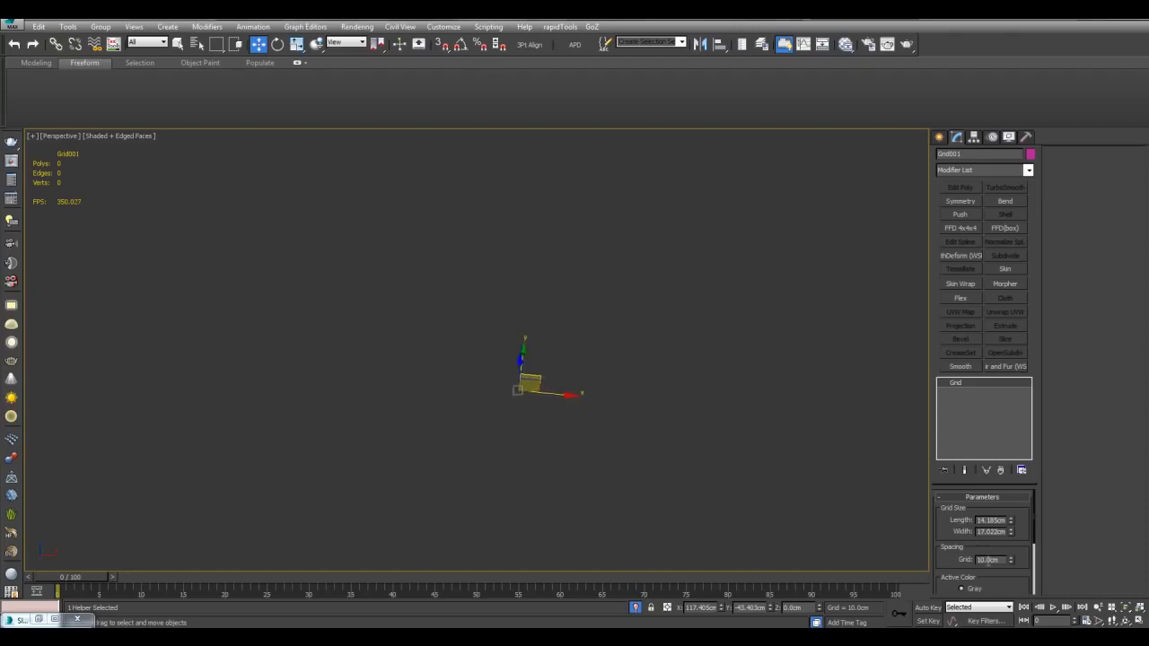
pyautogui.write('2')
pyautogui.press('Return')
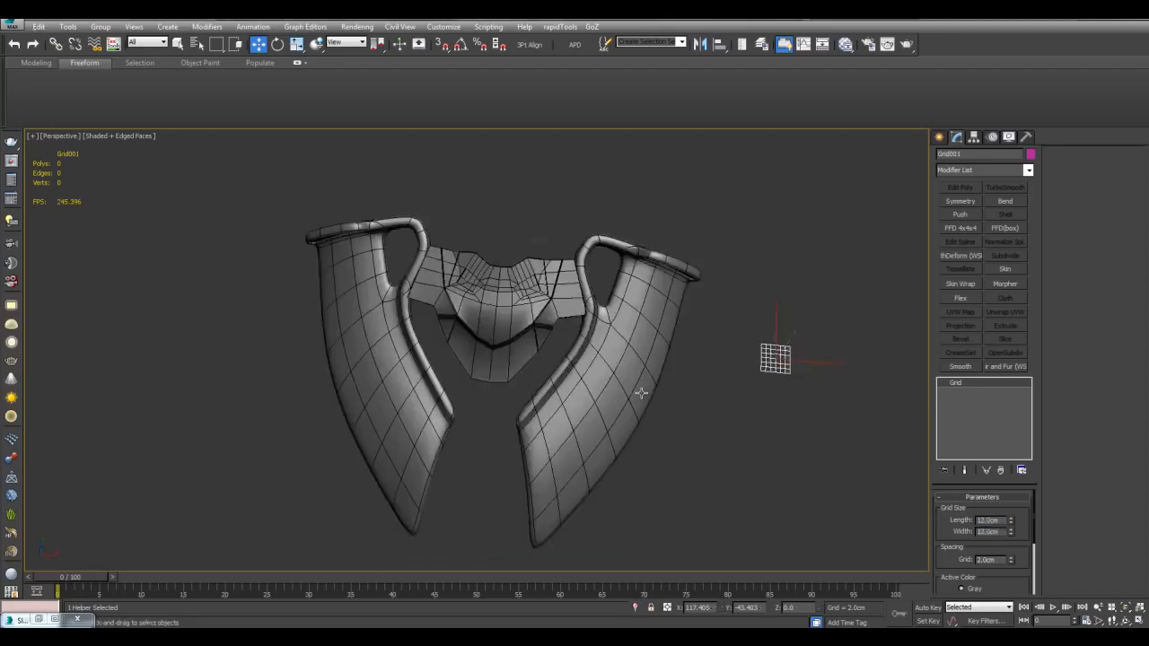
pyautogui.press('q')
pyautogui.scroll(8, 642, 392)
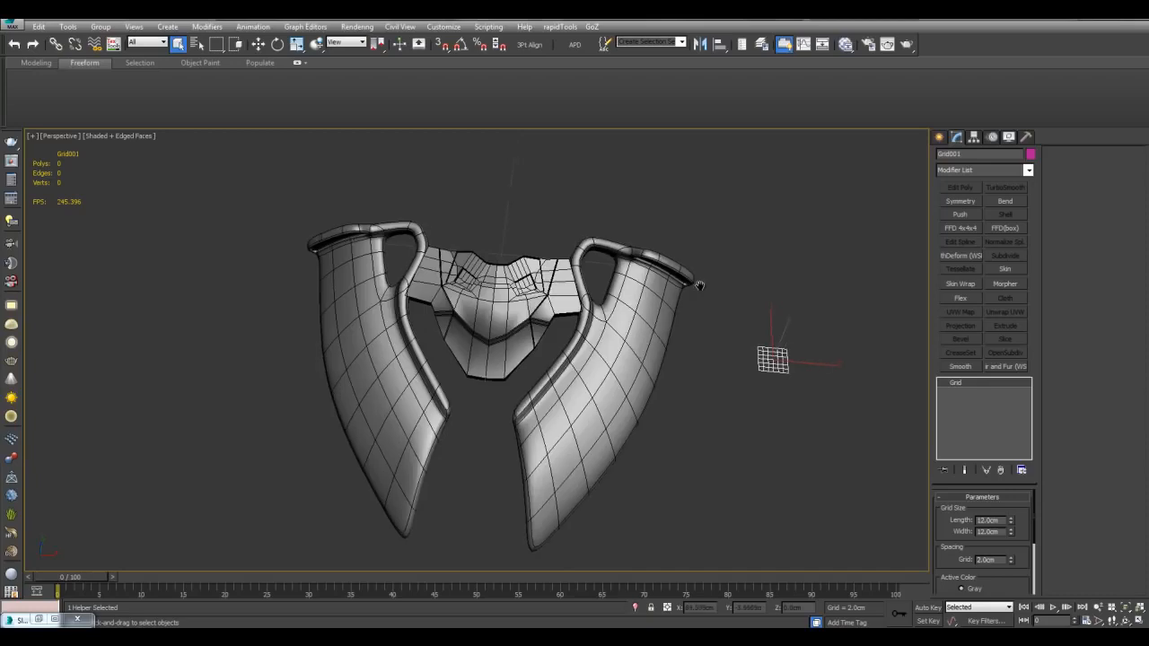
pyautogui.scroll(5, 652, 389)
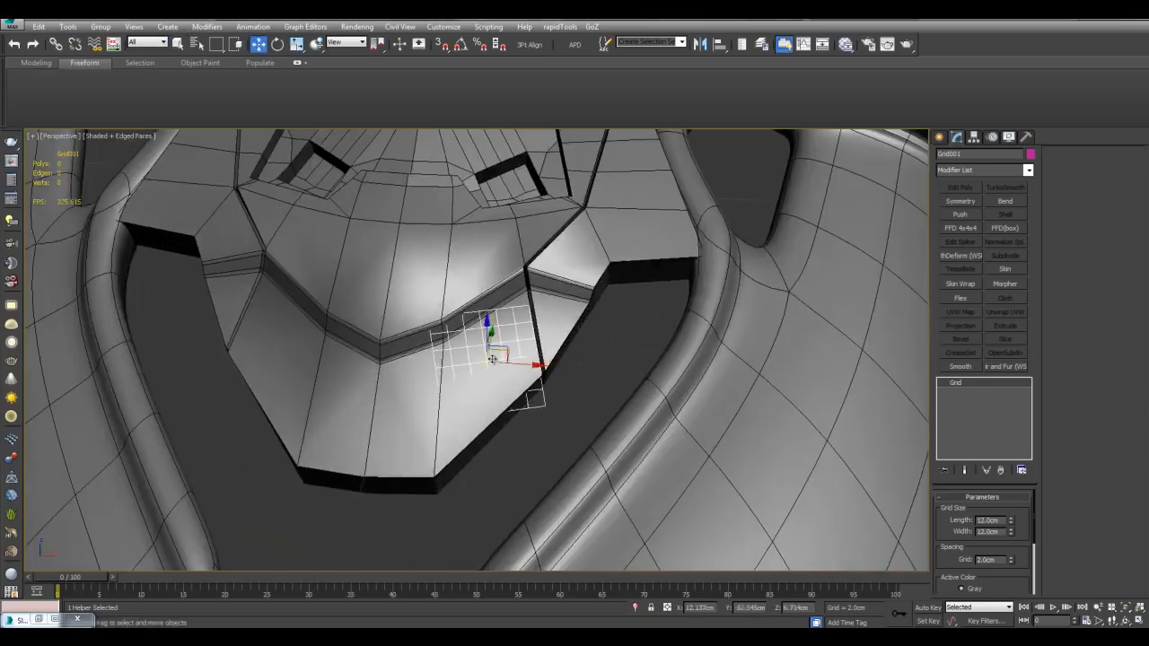
pyautogui.scroll(-10, 492, 359)
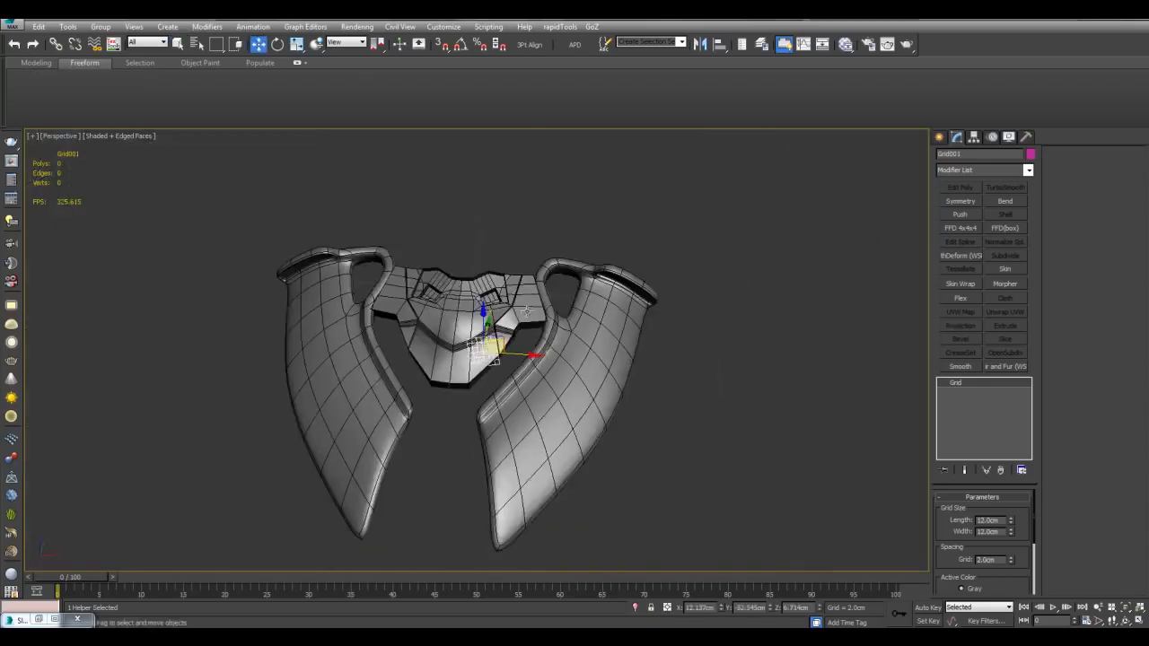
# Step: Use Select and Place to seat Grid001 flat in the chest pocket, then select Object001
pyautogui.click(316, 44)
pyautogui.scroll(3, 810, 379)
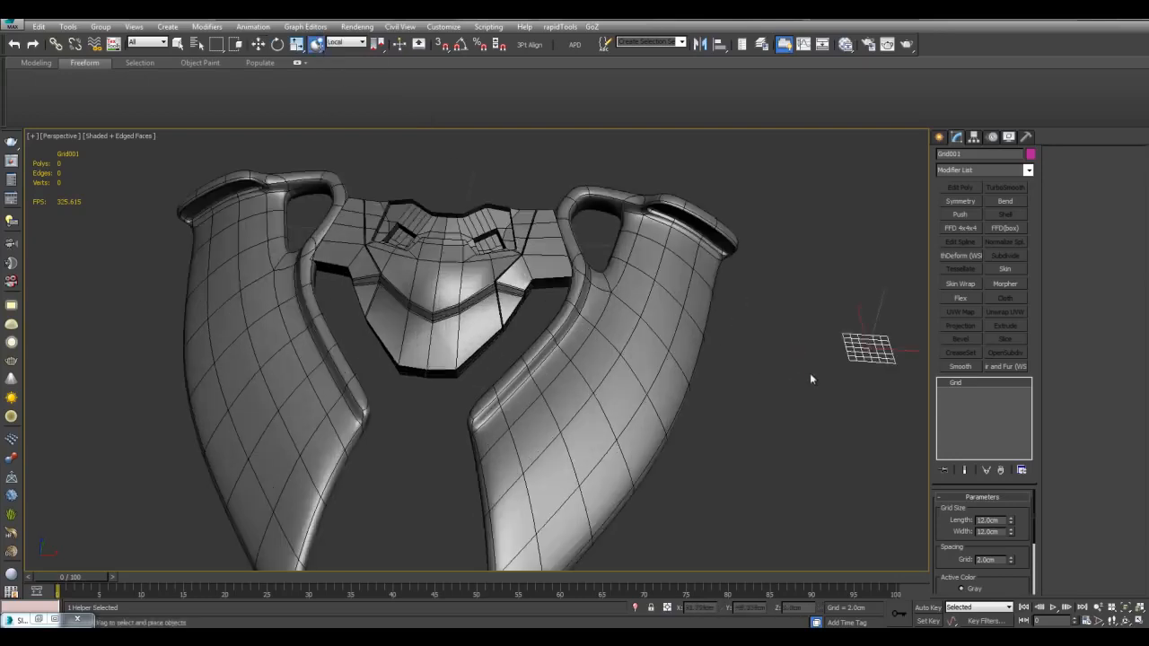
pyautogui.moveTo(572, 321); pyautogui.dragTo(483, 333)
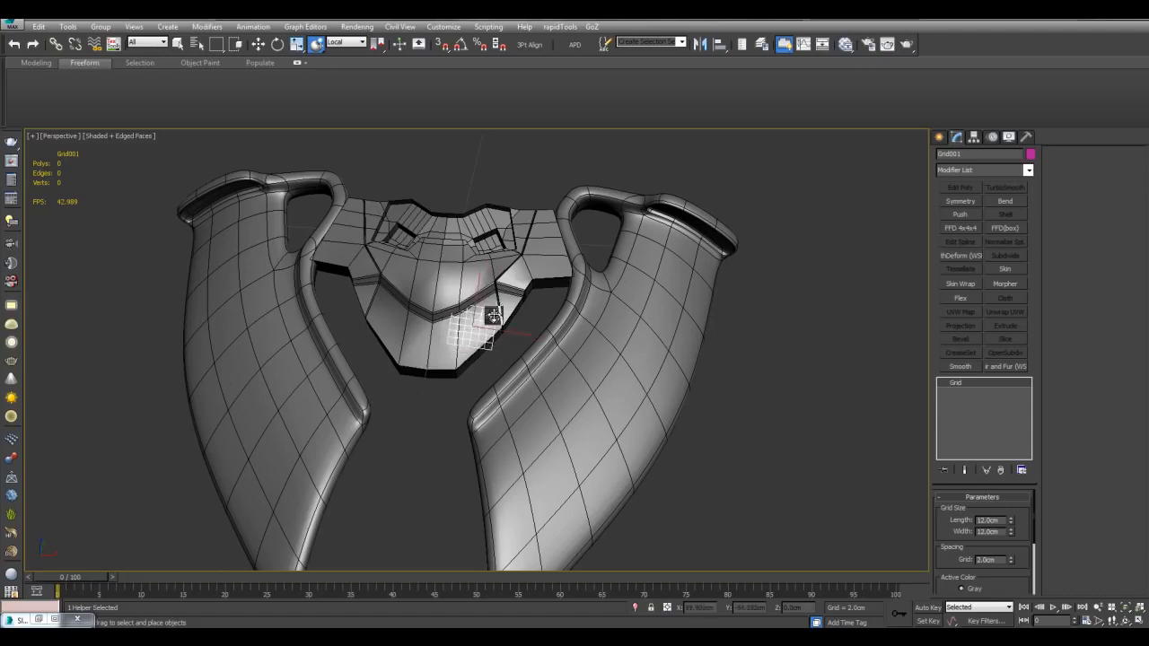
pyautogui.scroll(4, 494, 314)
pyautogui.moveTo(539, 350)
pyautogui.mouseDown(button='middle')
pyautogui.moveTo(585, 369)
pyautogui.moveTo(571, 375)
pyautogui.moveTo(592, 346)
pyautogui.moveTo(524, 345)
pyautogui.moveTo(551, 367)
pyautogui.mouseUp(button='middle')
pyautogui.scroll(-4, 584, 369)
pyautogui.scroll(4, 596, 343)
pyautogui.press('w')
pyautogui.moveTo(544, 240); pyautogui.dragTo(534, 345, button='middle')
pyautogui.scroll(4, 509, 250)
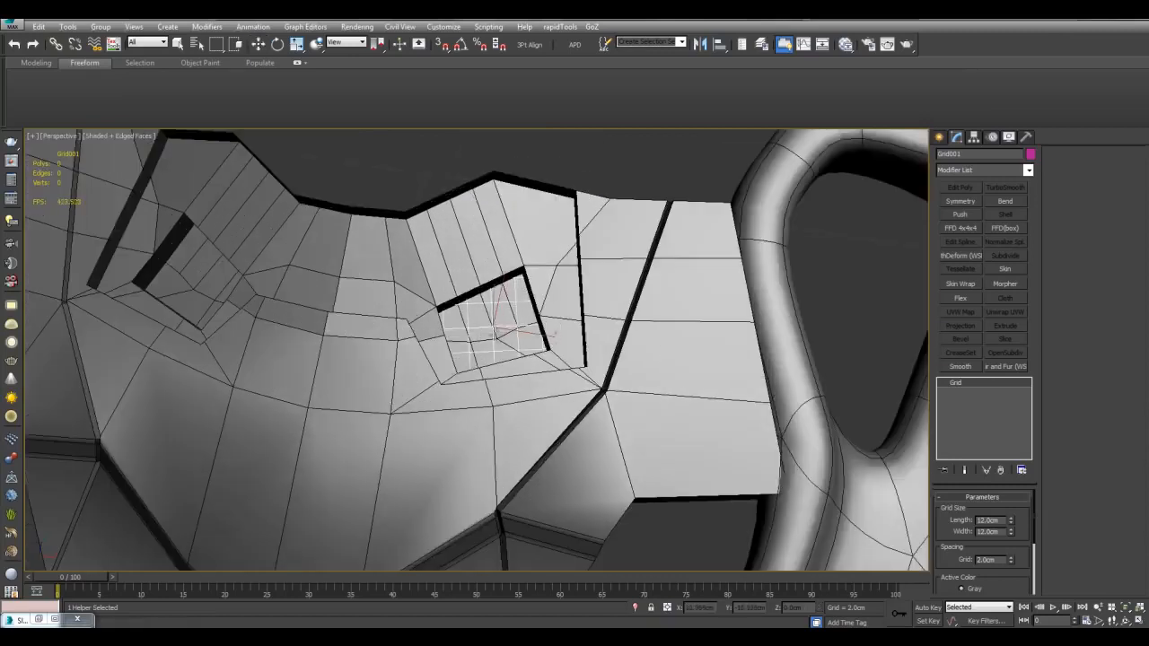
pyautogui.press('w')
pyautogui.scroll(3, 509, 349)
pyautogui.keyDown('alt'); pyautogui.moveTo(538, 351); pyautogui.dragTo(544, 300, button='middle'); pyautogui.keyUp('alt')
pyautogui.press('q')
pyautogui.click(808, 349)
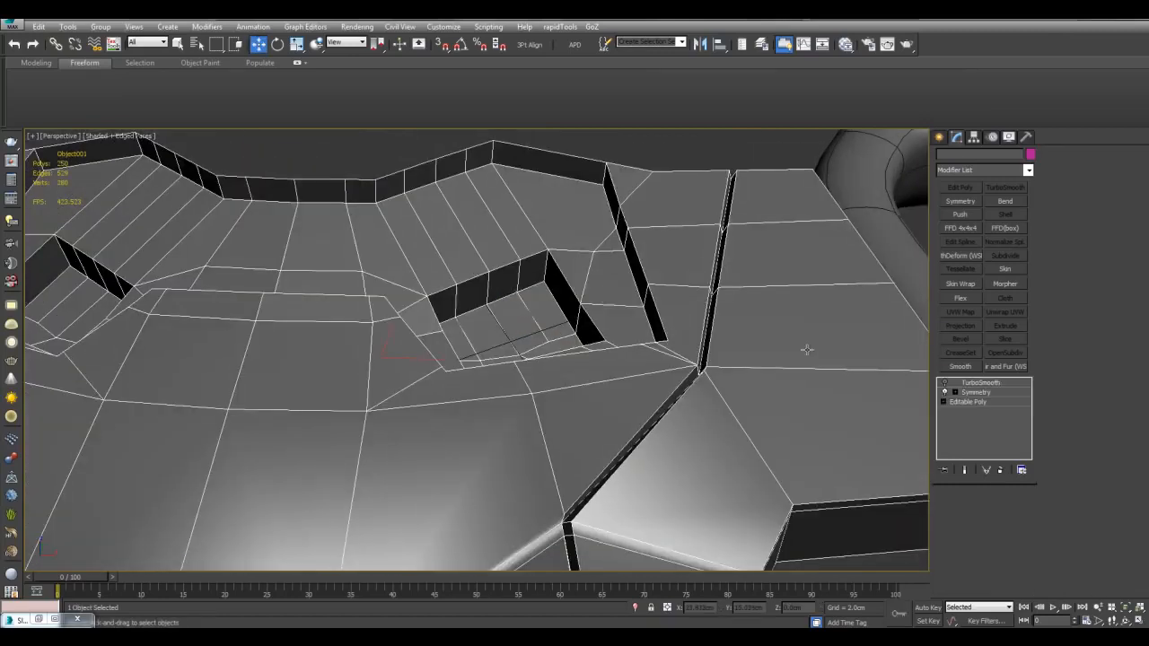
# Step: Select the inset recess polygons, switch to Grid coordinates, test raising them, and undo
pyautogui.click(981, 406)
pyautogui.moveTo(539, 261); pyautogui.dragTo(579, 330, button='middle')
pyautogui.press('4')
pyautogui.click(462, 311)
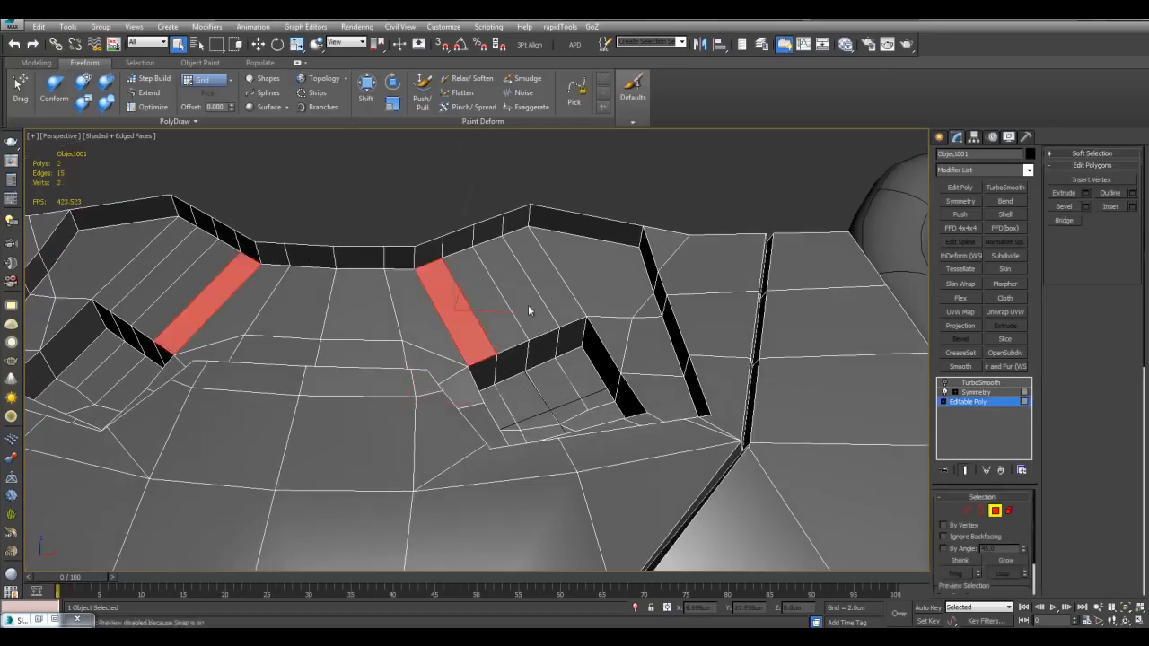
pyautogui.keyDown('ctrl'); pyautogui.moveTo(528, 304); pyautogui.dragTo(557, 274); pyautogui.keyUp('ctrl')
pyautogui.press('w')
pyautogui.keyDown('alt'); pyautogui.moveTo(557, 272); pyautogui.dragTo(493, 206, button='middle'); pyautogui.keyUp('alt')
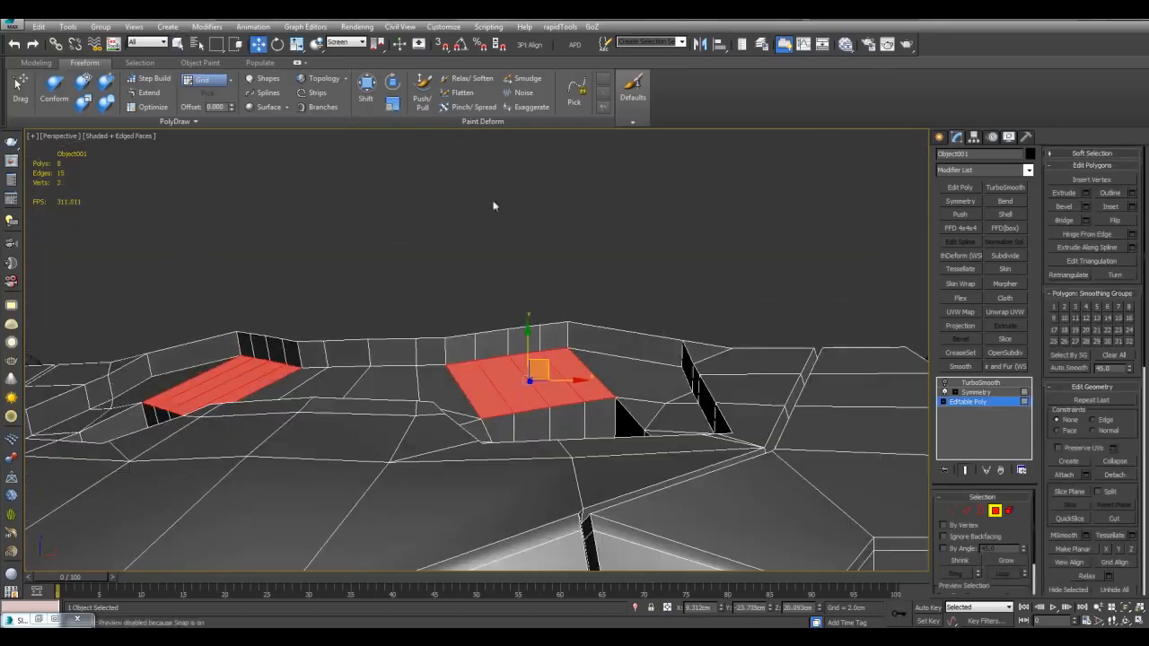
pyautogui.click(348, 43)
pyautogui.click(345, 111)
pyautogui.keyDown('alt'); pyautogui.moveTo(574, 377); pyautogui.dragTo(608, 268, button='middle'); pyautogui.keyUp('alt')
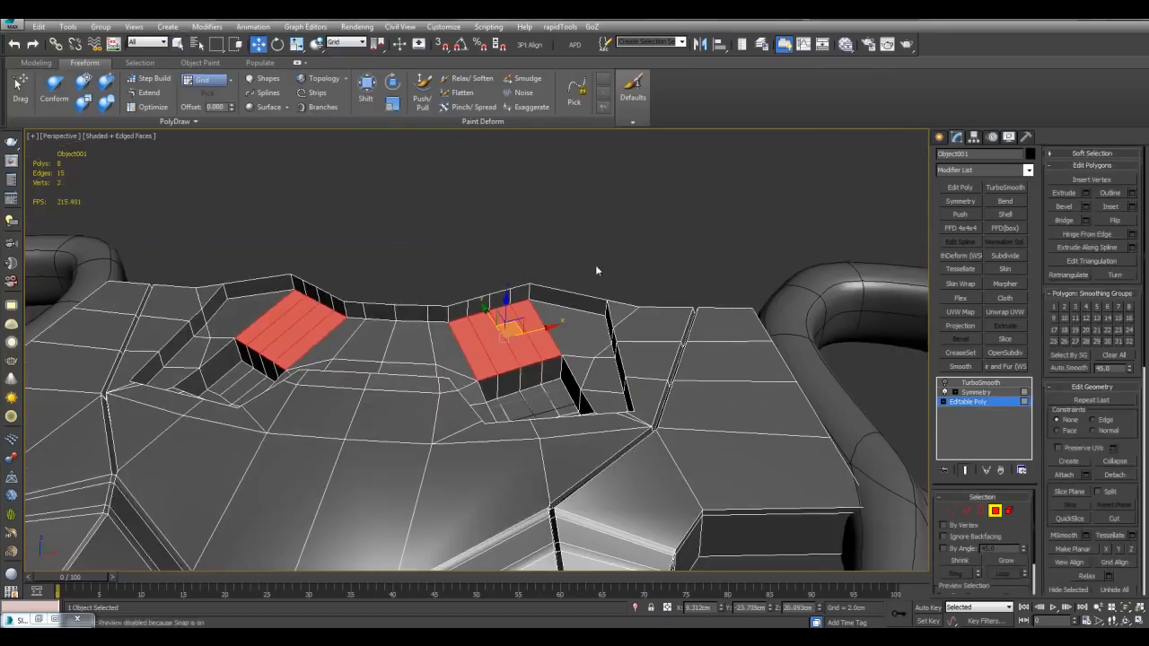
pyautogui.scroll(5, 595, 265)
pyautogui.moveTo(563, 295); pyautogui.dragTo(559, 361, button='middle')
pyautogui.moveTo(546, 273); pyautogui.dragTo(574, 291, button='middle')
pyautogui.keyDown('alt'); pyautogui.moveTo(564, 408); pyautogui.dragTo(561, 333, button='middle'); pyautogui.keyUp('alt')
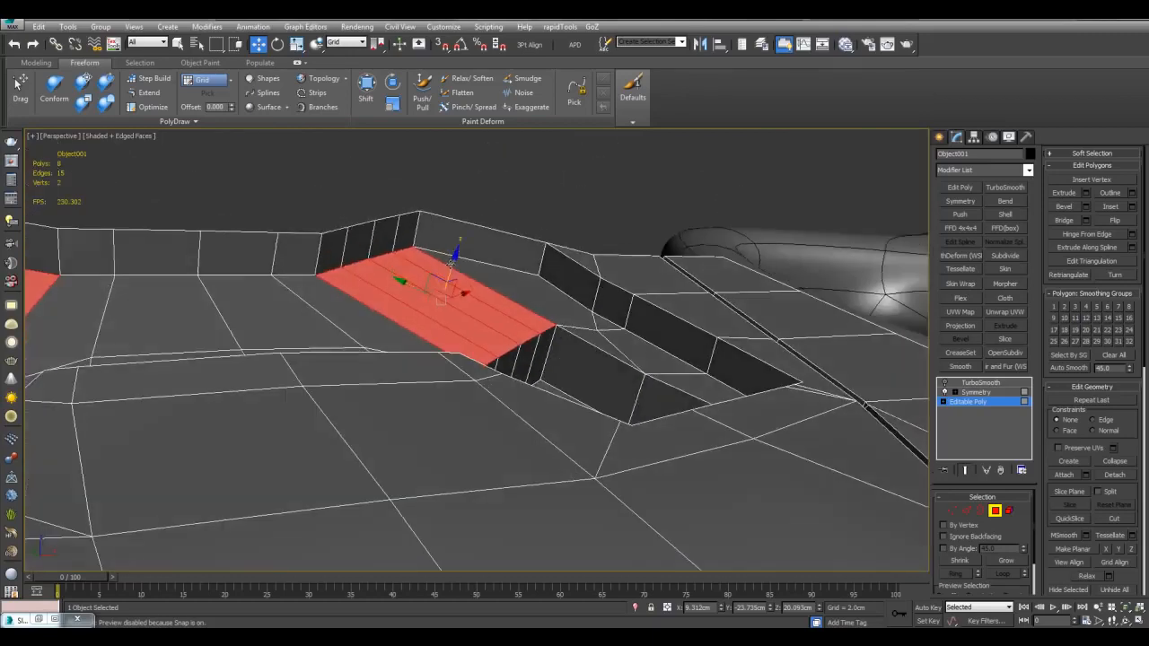
pyautogui.moveTo(453, 265); pyautogui.dragTo(458, 229)
pyautogui.hotkey('ctrl', 'z')
# Step: Select the slanted faces beside the right recess, exit Polygon mode, and add Grid001
pyautogui.keyDown('alt'); pyautogui.moveTo(520, 300); pyautogui.dragTo(668, 288, button='middle'); pyautogui.keyUp('alt')
pyautogui.scroll(-1, 628, 242)
pyautogui.click(642, 228)
pyautogui.press('q')
pyautogui.click(635, 282)
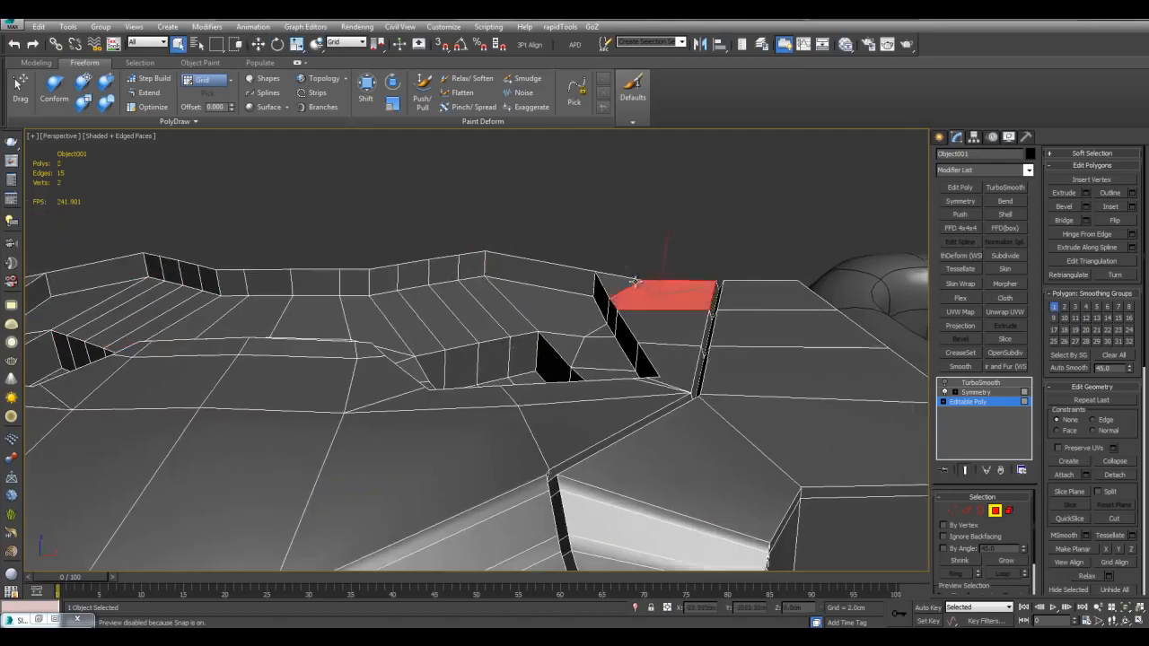
pyautogui.keyDown('ctrl'); pyautogui.click(649, 329); pyautogui.keyUp('ctrl')
pyautogui.keyDown('ctrl'); pyautogui.click(676, 359); pyautogui.keyUp('ctrl')
pyautogui.keyDown('alt'); pyautogui.moveTo(672, 355); pyautogui.dragTo(636, 309, button='middle'); pyautogui.keyUp('alt')
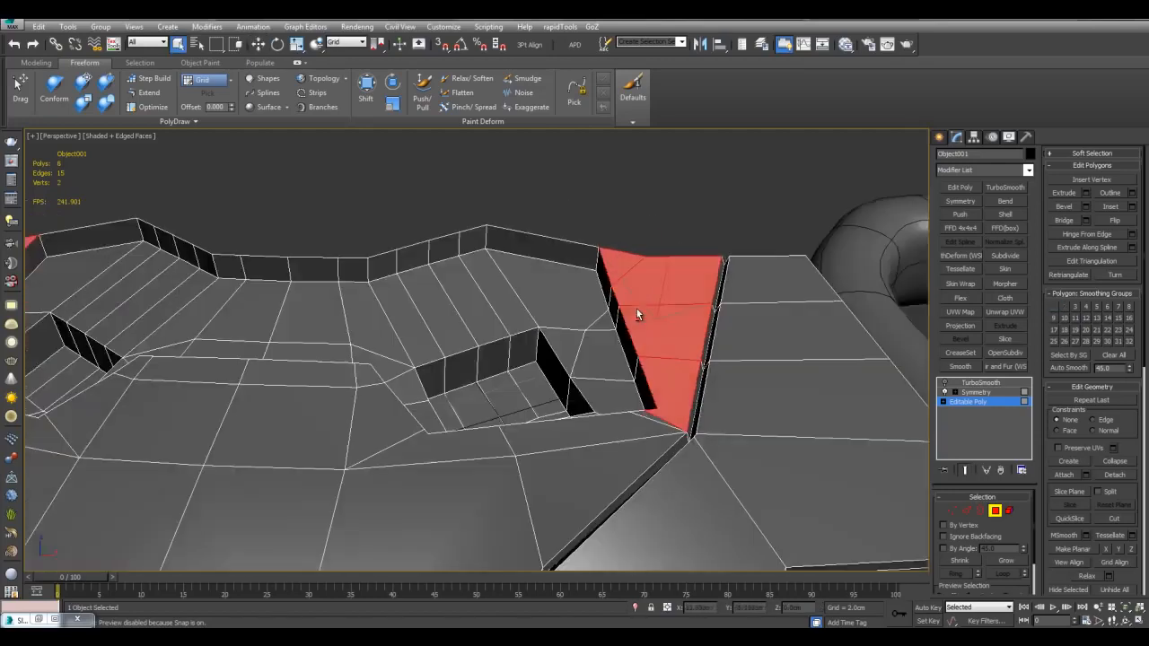
pyautogui.scroll(-2, 636, 310)
pyautogui.press('4')
pyautogui.keyDown('ctrl'); pyautogui.click(490, 377); pyautogui.keyUp('ctrl')
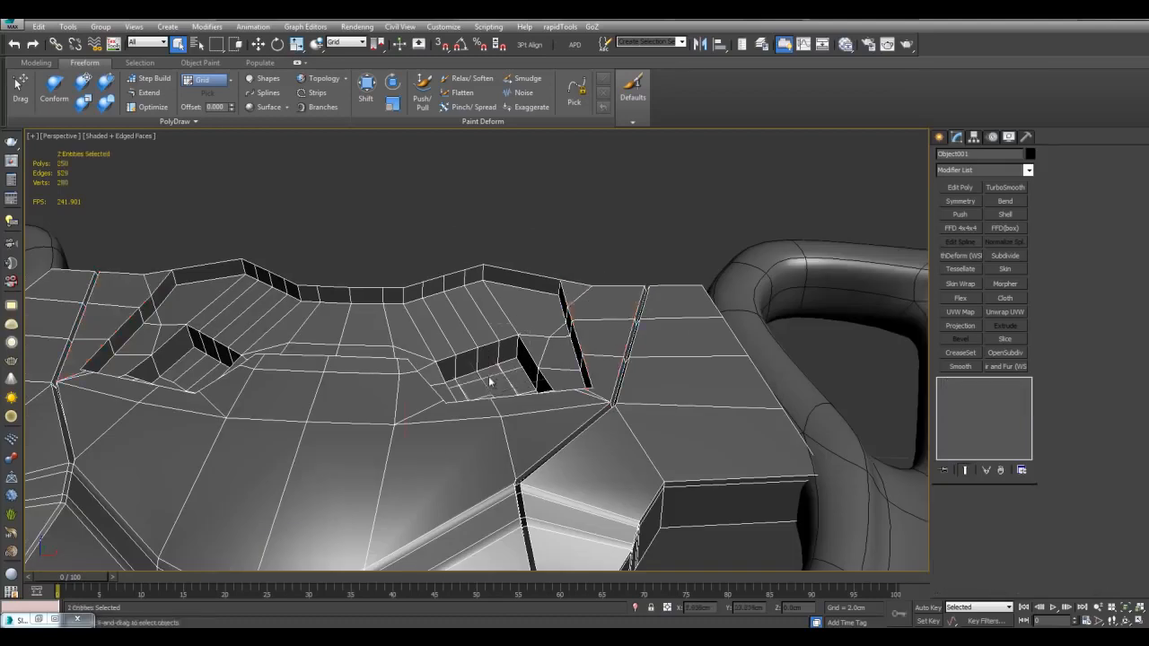
# Step: Place Grid001 onto the slanted face of the chest shell
pyautogui.keyDown('ctrl'); pyautogui.click(538, 323); pyautogui.keyUp('ctrl')
pyautogui.keyDown('alt'); pyautogui.moveTo(595, 314); pyautogui.dragTo(600, 321, button='middle'); pyautogui.keyUp('alt')
pyautogui.scroll(3, 629, 323)
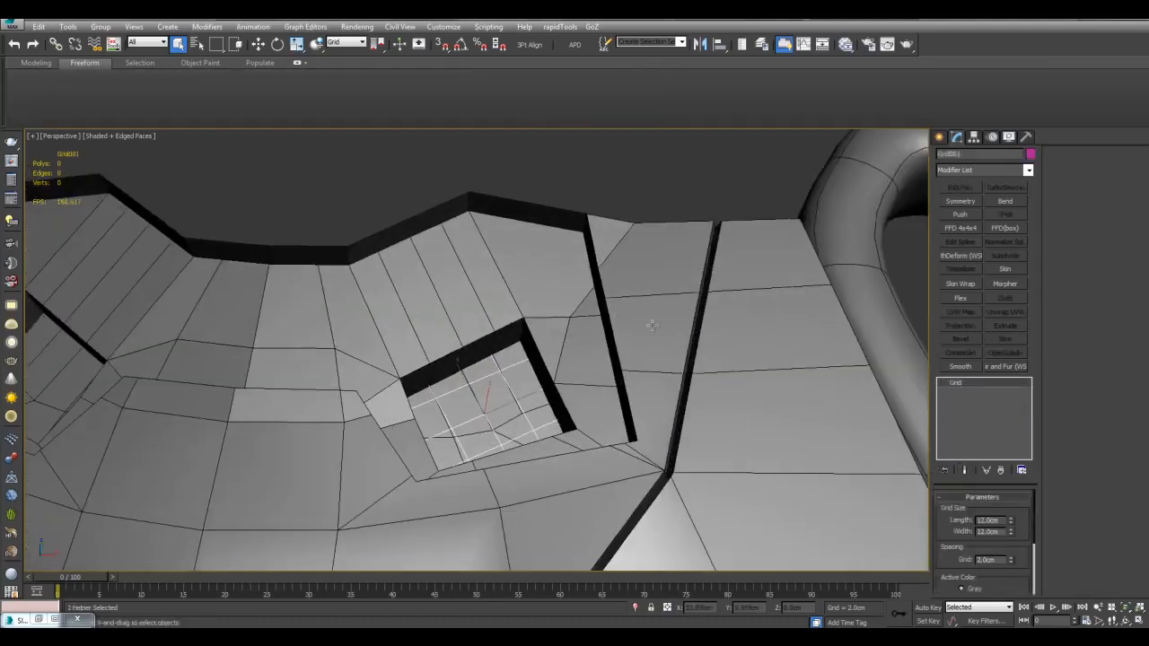
pyautogui.moveTo(647, 340); pyautogui.dragTo(646, 316)
pyautogui.press('w')
pyautogui.press('q')
# Step: In the shell's base mesh, select the lower strip and centre faces
pyautogui.click(763, 337)
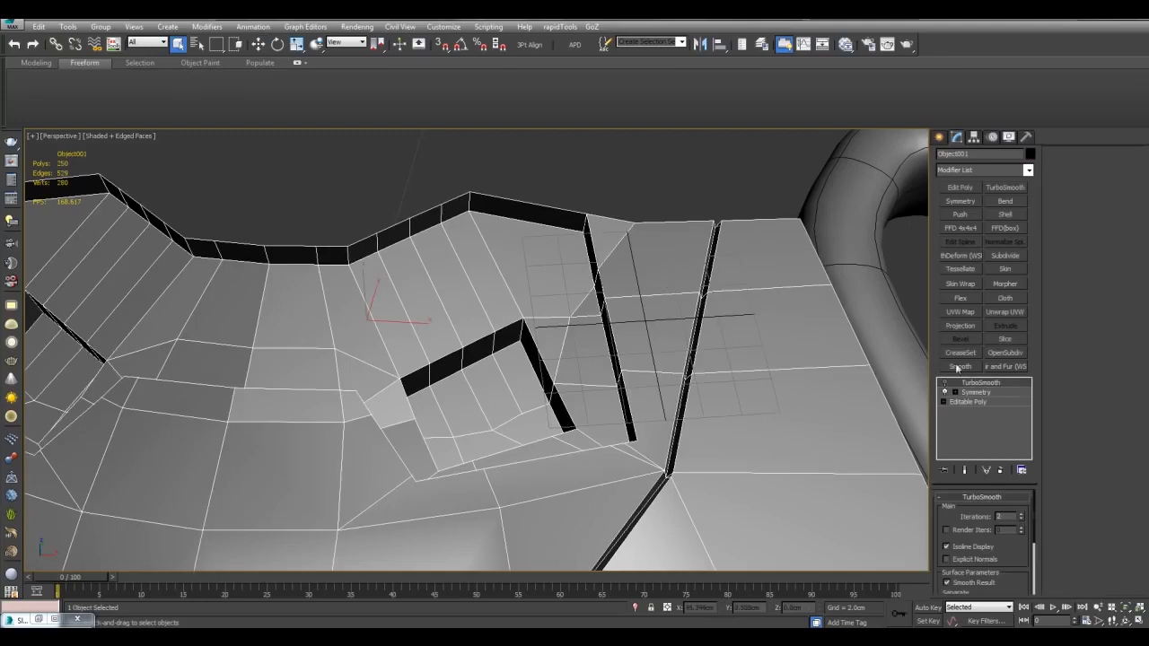
pyautogui.click(988, 401)
pyautogui.press('4')
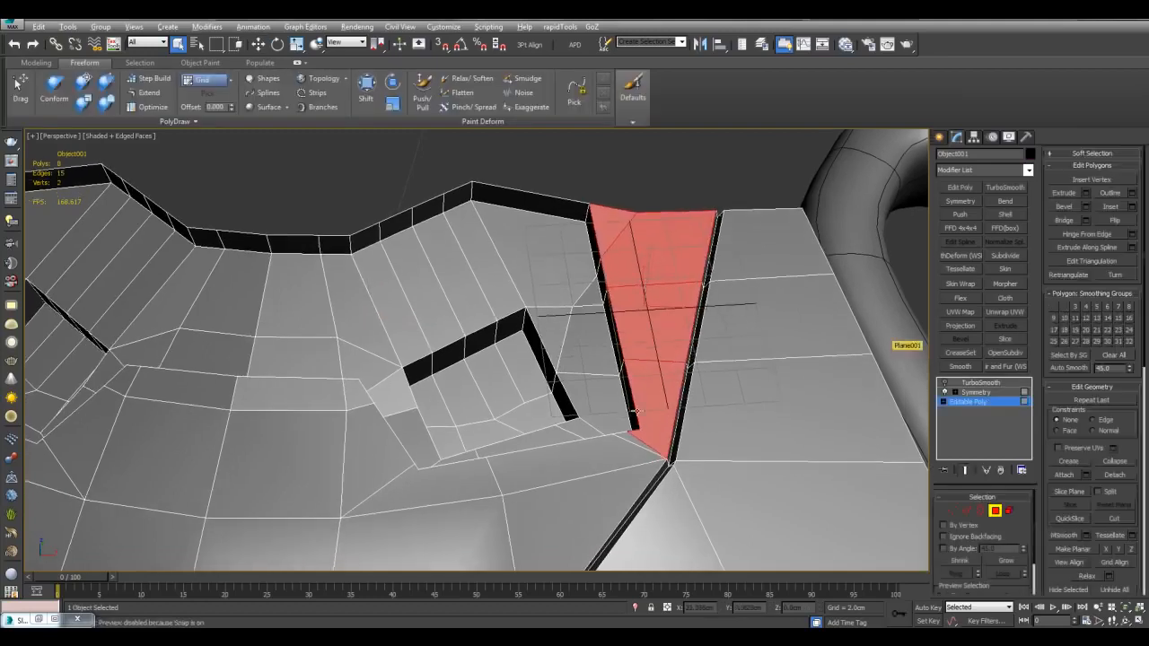
pyautogui.keyDown('ctrl'); pyautogui.click(629, 440); pyautogui.keyUp('ctrl')
pyautogui.keyDown('ctrl'); pyautogui.click(615, 454); pyautogui.keyUp('ctrl')
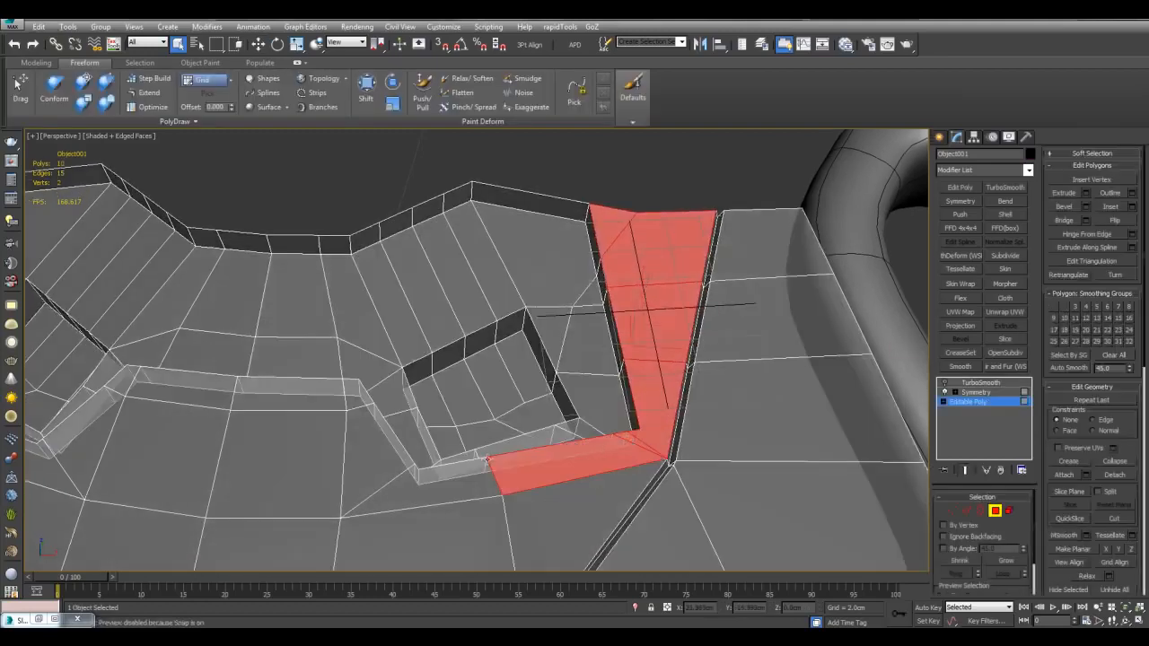
pyautogui.moveTo(575, 462); pyautogui.dragTo(653, 395, button='middle')
pyautogui.keyDown('ctrl'); pyautogui.click(507, 418); pyautogui.keyUp('ctrl')
pyautogui.keyDown('ctrl'); pyautogui.click(443, 361); pyautogui.keyUp('ctrl')
pyautogui.keyDown('ctrl'); pyautogui.click(432, 334); pyautogui.keyUp('ctrl')
pyautogui.keyDown('ctrl'); pyautogui.click(395, 329); pyautogui.keyUp('ctrl')
pyautogui.keyDown('ctrl'); pyautogui.click(368, 379); pyautogui.keyUp('ctrl')
pyautogui.moveTo(377, 386); pyautogui.dragTo(534, 384, button='middle')
pyautogui.scroll(-4, 404, 368)
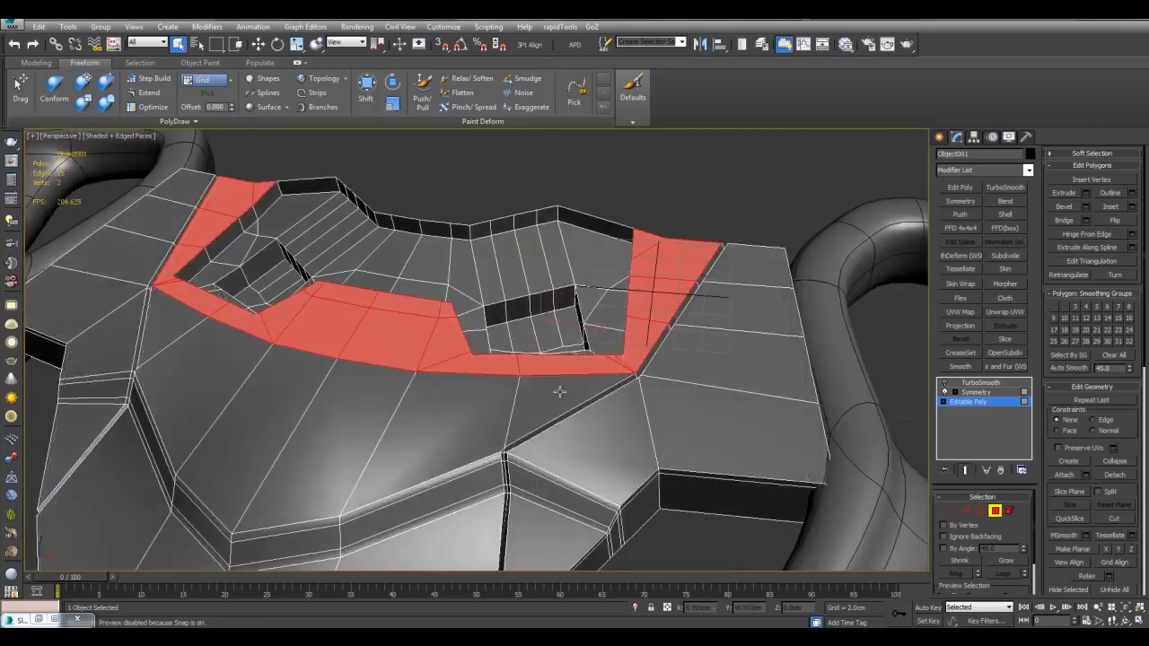
# Step: Add the three lower front faces to the face selection
pyautogui.keyDown('ctrl'); pyautogui.click(557, 393); pyautogui.keyUp('ctrl')
pyautogui.keyDown('ctrl'); pyautogui.click(460, 403); pyautogui.keyUp('ctrl')
pyautogui.keyDown('ctrl'); pyautogui.click(362, 398); pyautogui.keyUp('ctrl')
pyautogui.keyDown('alt'); pyautogui.moveTo(362, 386); pyautogui.dragTo(466, 352, button='middle'); pyautogui.keyUp('alt')
pyautogui.press('`')
pyautogui.press('`')
pyautogui.scroll(3, 685, 337)
pyautogui.keyDown('alt'); pyautogui.moveTo(685, 337); pyautogui.dragTo(664, 366, button='middle'); pyautogui.keyUp('alt')
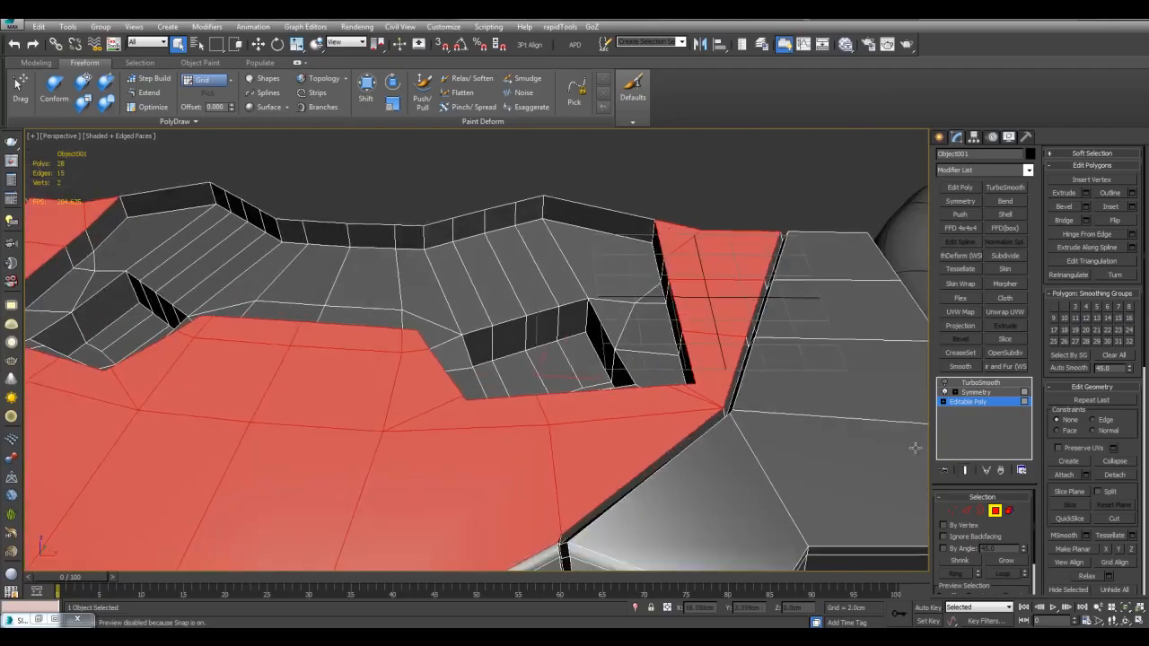
# Step: Grid Align the selected faces to Grid001, then reselect the grid helper
pyautogui.click(1108, 563)
pyautogui.keyDown('alt'); pyautogui.moveTo(682, 333); pyautogui.dragTo(624, 317, button='middle'); pyautogui.keyUp('alt')
pyautogui.scroll(-3, 624, 317)
pyautogui.scroll(3, 636, 315)
pyautogui.press('4')
pyautogui.moveTo(640, 184); pyautogui.dragTo(695, 233)
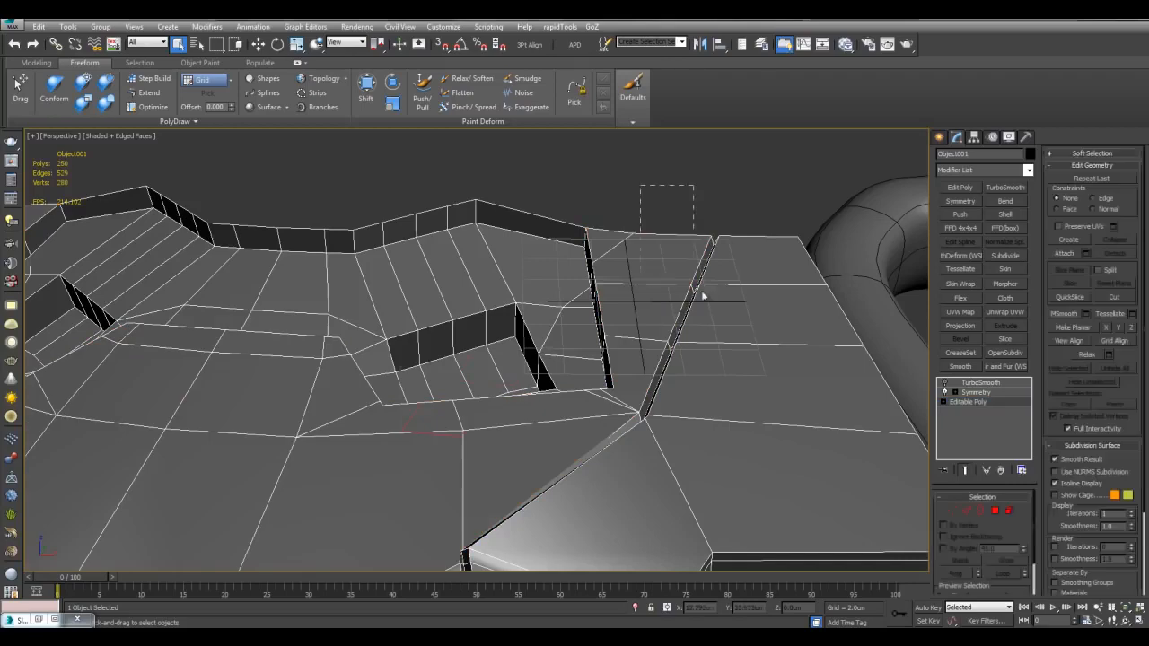
pyautogui.click(707, 299)
pyautogui.scroll(-3, 704, 325)
pyautogui.scroll(-5, 616, 303)
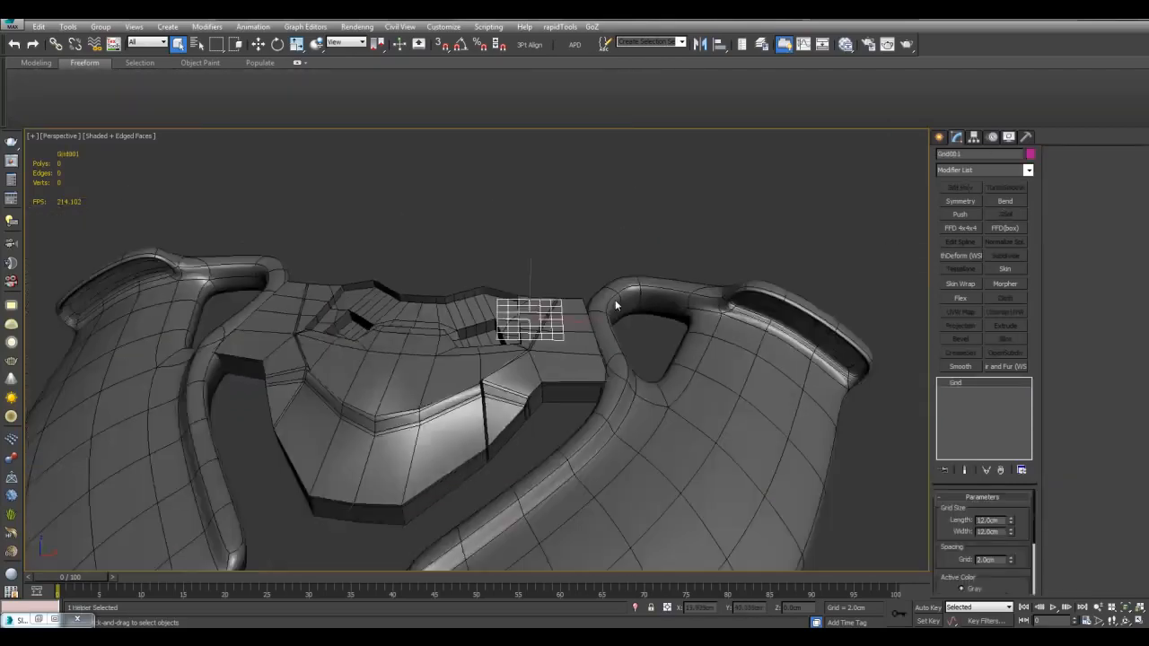
pyautogui.keyDown('alt'); pyautogui.moveTo(589, 294); pyautogui.dragTo(569, 336, button='middle'); pyautogui.keyUp('alt')
pyautogui.scroll(3, 564, 328)
pyautogui.scroll(4, 564, 330)
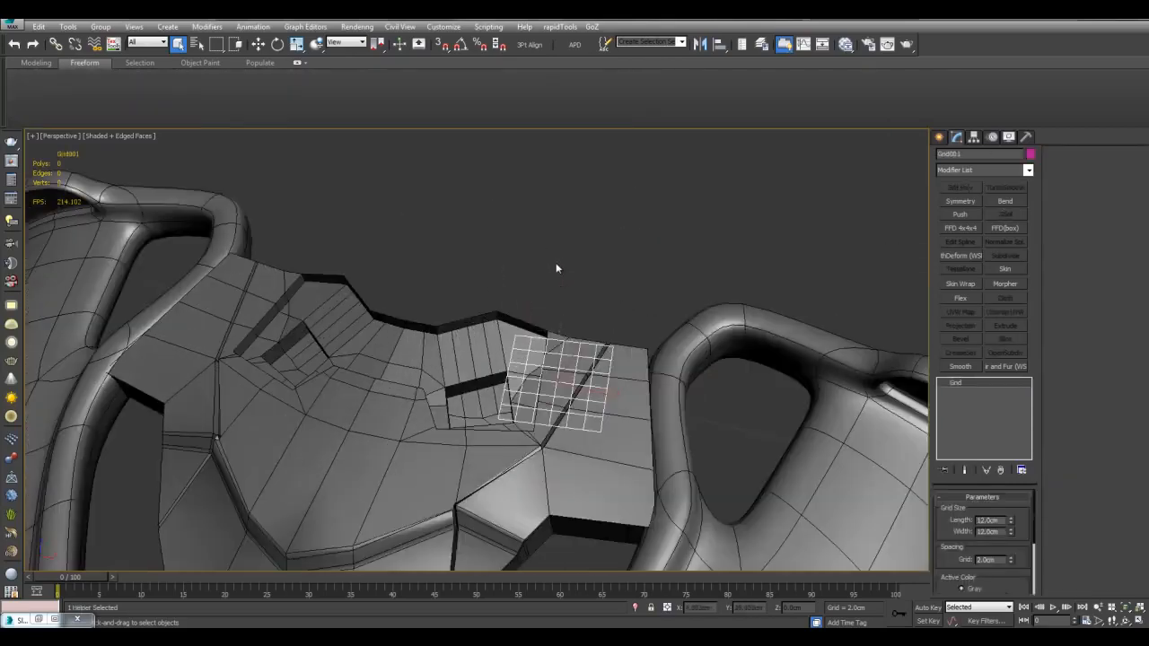
# Step: Activate the home grid and Grid Align the shell's selected faces onto it
pyautogui.rightClick(603, 320)
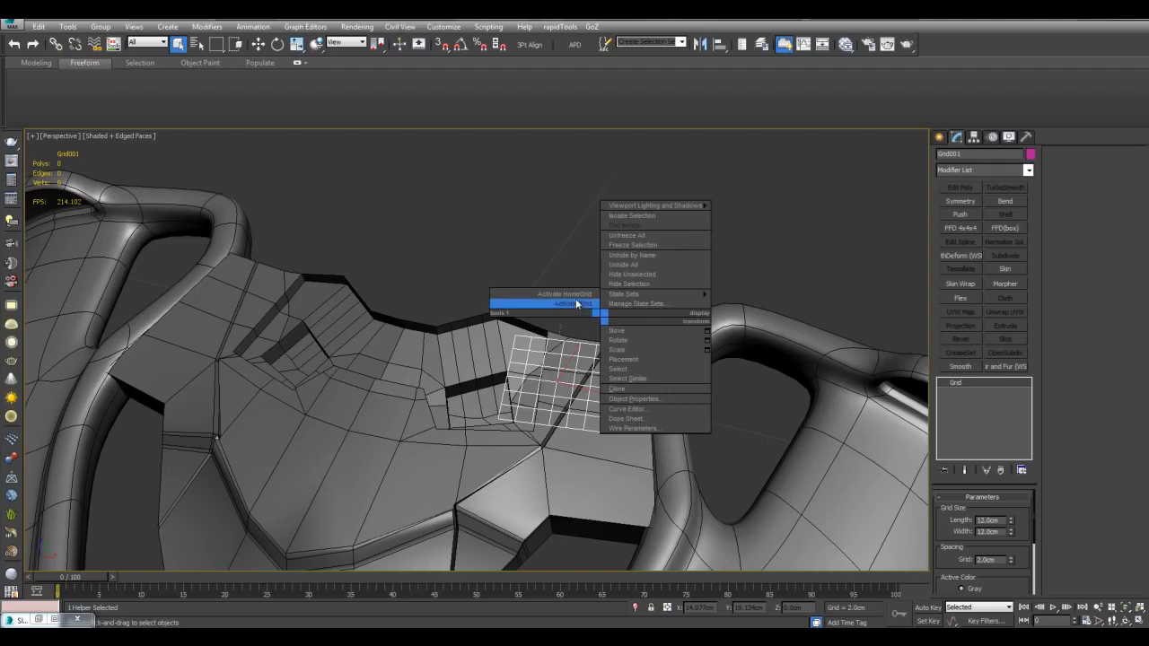
pyautogui.click(578, 295)
pyautogui.click(465, 349)
pyautogui.click(956, 402)
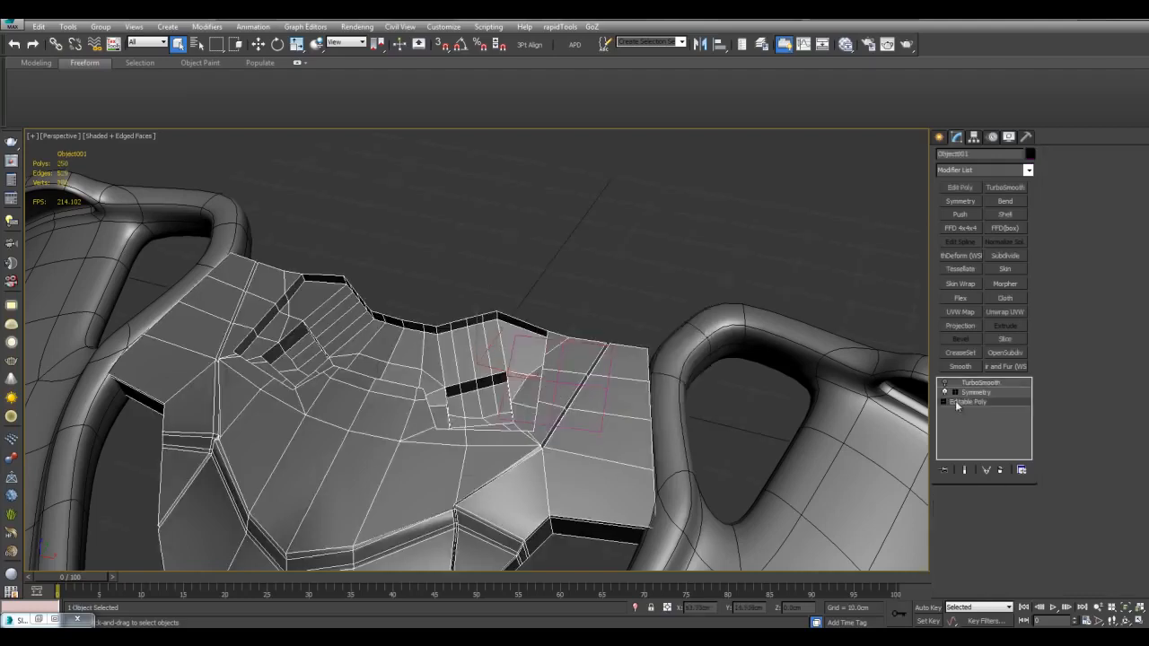
pyautogui.press('4')
pyautogui.moveTo(622, 329); pyautogui.dragTo(641, 314, button='middle')
pyautogui.scroll(3, 641, 314)
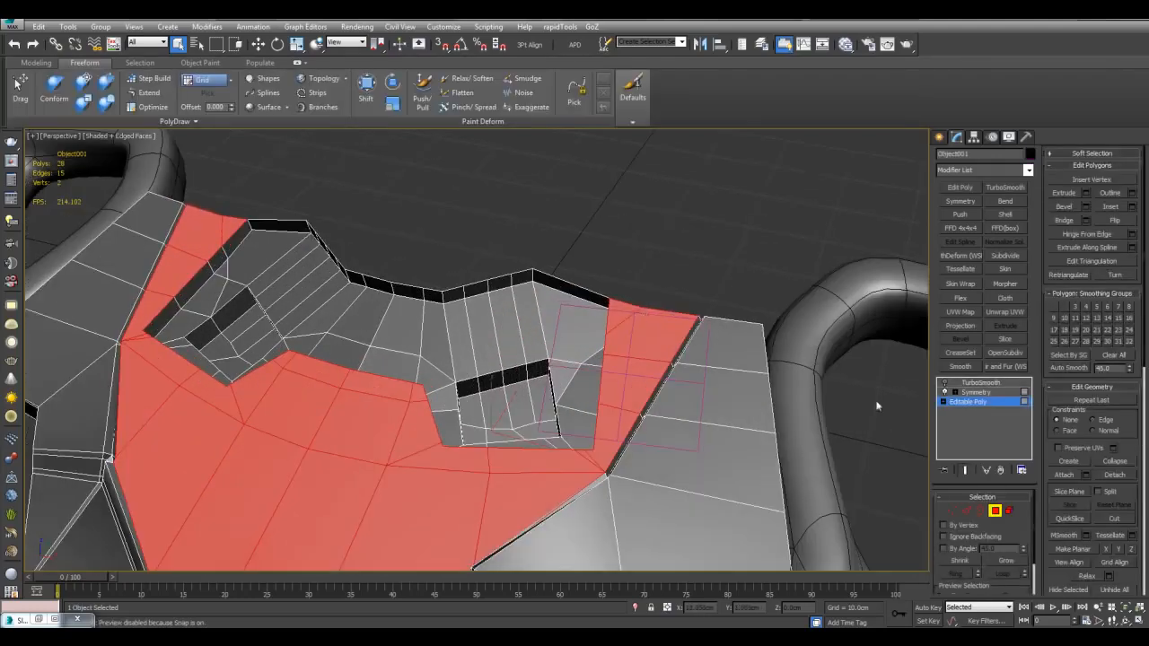
pyautogui.click(1116, 564)
pyautogui.scroll(-4, 718, 351)
pyautogui.keyDown('alt'); pyautogui.moveTo(716, 349); pyautogui.dragTo(575, 341, button='middle'); pyautogui.keyUp('alt')
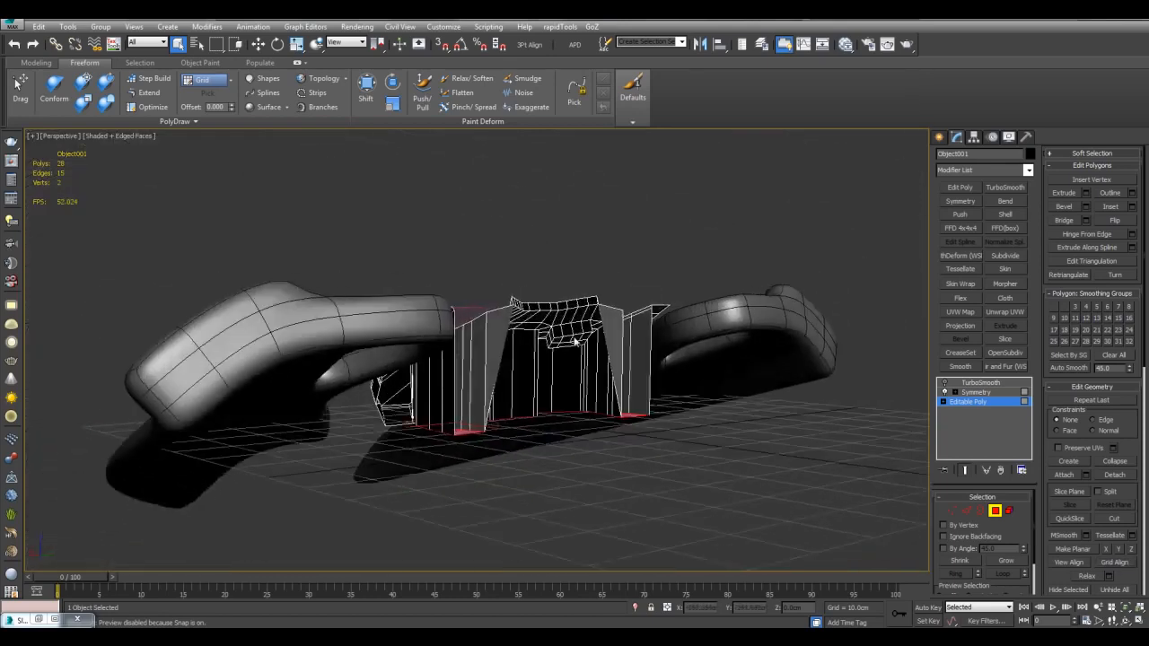
pyautogui.scroll(3, 576, 341)
pyautogui.keyDown('alt'); pyautogui.moveTo(475, 362); pyautogui.dragTo(649, 450, button='middle'); pyautogui.keyUp('alt')
# Step: Select Grid001 alone and make it the active construction grid
pyautogui.press('4')
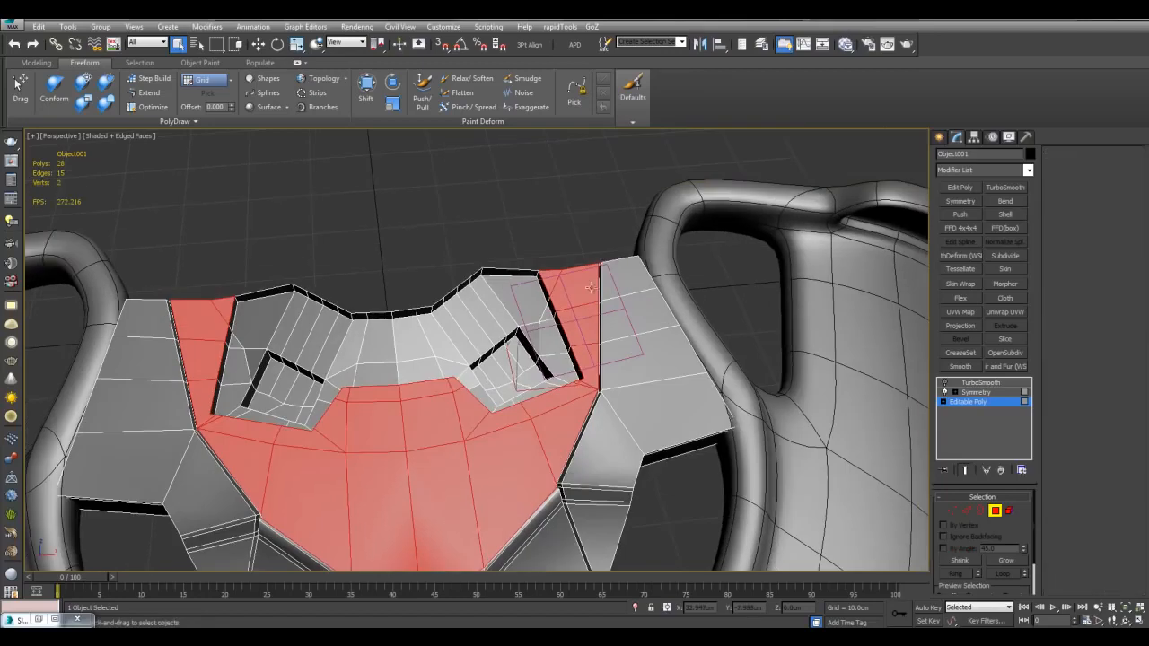
pyautogui.hotkey('ctrl', 'a')
pyautogui.keyDown('alt'); pyautogui.click(479, 335); pyautogui.keyUp('alt')
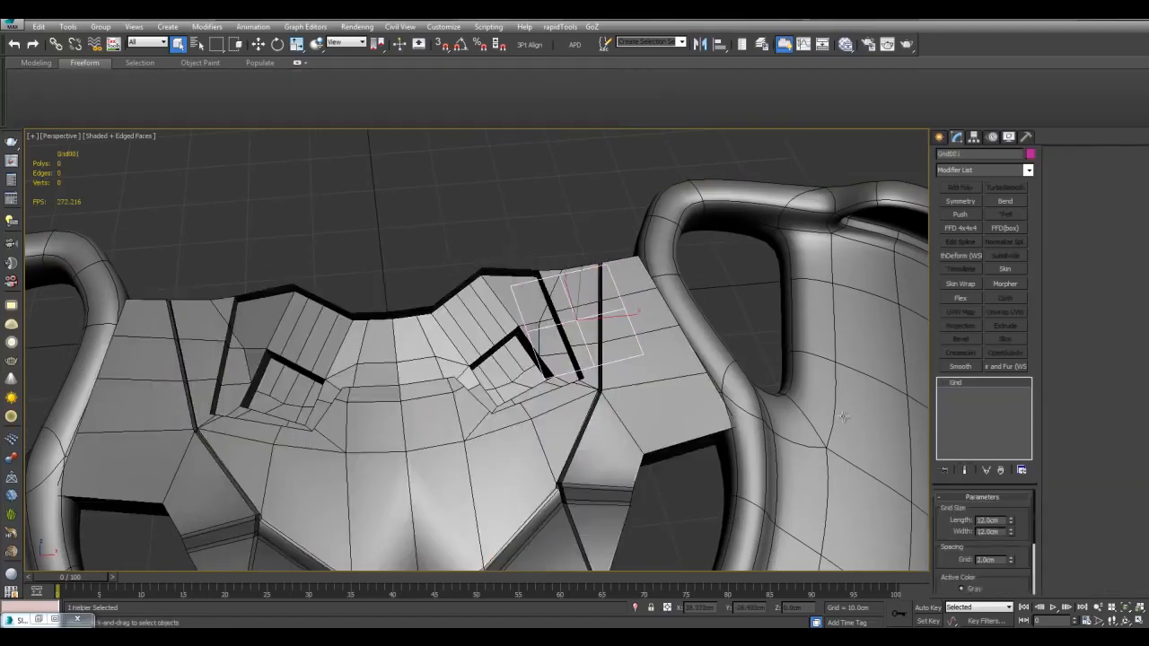
pyautogui.rightClick(616, 312)
pyautogui.click(594, 300)
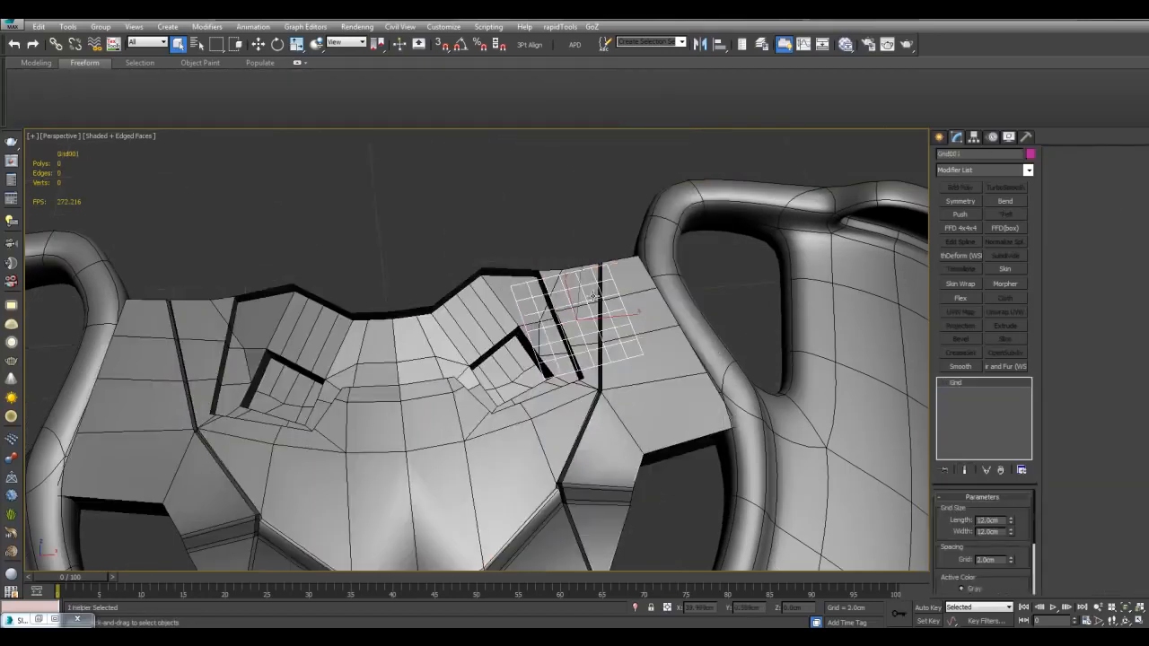
pyautogui.keyDown('alt'); pyautogui.moveTo(719, 327); pyautogui.dragTo(712, 311, button='middle'); pyautogui.keyUp('alt')
pyautogui.scroll(3, 712, 309)
pyautogui.click(939, 138)
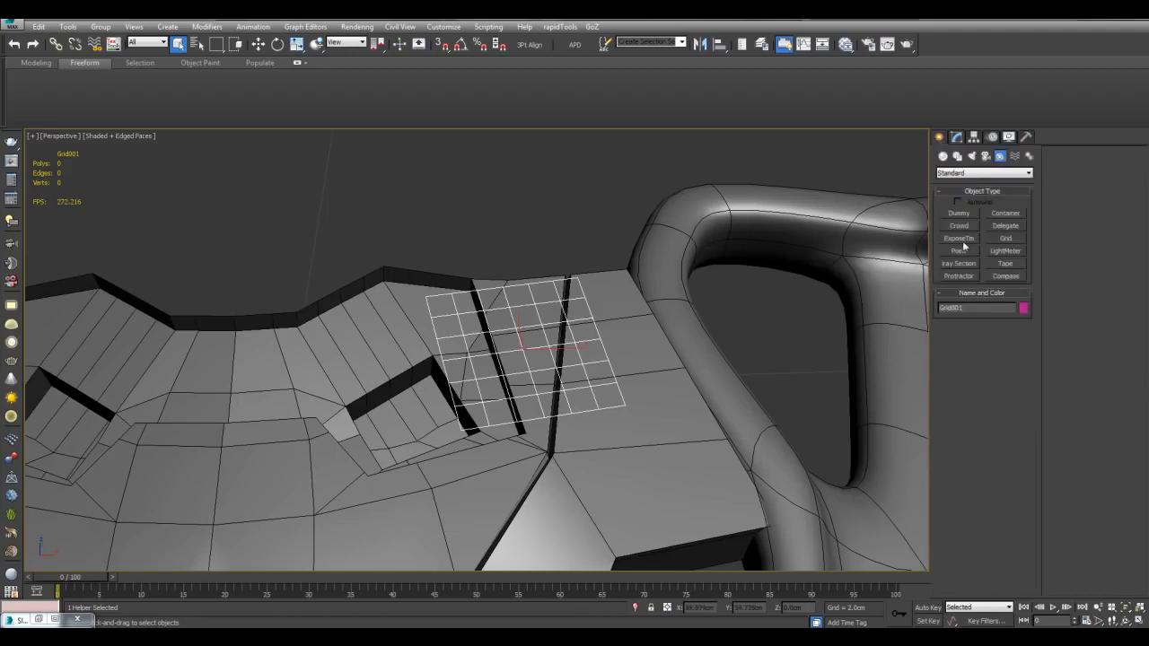
pyautogui.click(942, 155)
pyautogui.click(959, 239)
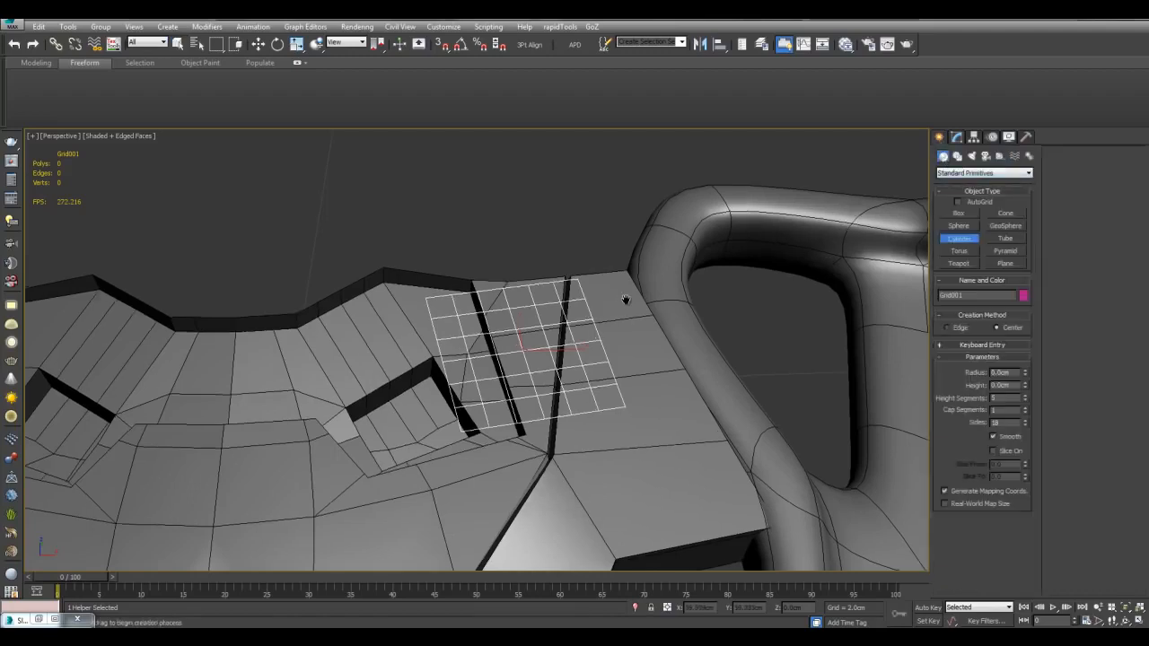
pyautogui.scroll(3, 623, 300)
pyautogui.moveTo(553, 364); pyautogui.dragTo(563, 345)
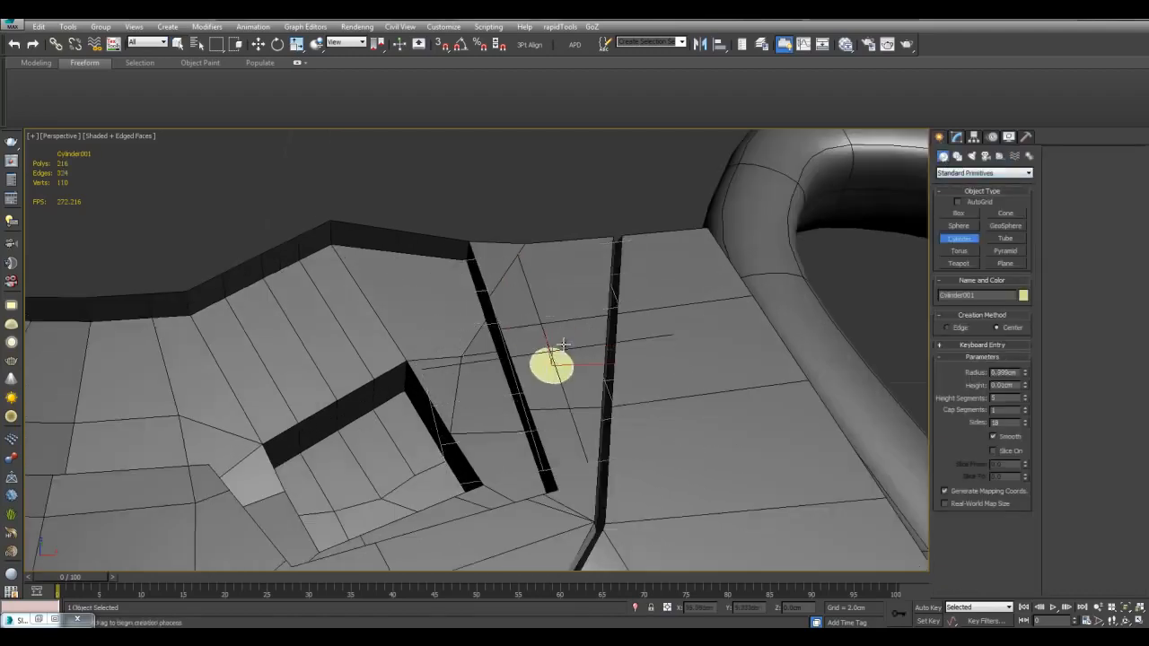
pyautogui.rightClick(586, 277)
pyautogui.press('z')
pyautogui.moveTo(623, 305)
pyautogui.keyDown('alt'); pyautogui.mouseDown(button='middle')
pyautogui.moveTo(657, 300)
pyautogui.moveTo(621, 311)
pyautogui.moveTo(632, 301)
pyautogui.mouseUp(button='middle'); pyautogui.keyUp('alt')
pyautogui.scroll(-5, 638, 307)
pyautogui.moveTo(555, 341)
pyautogui.keyDown('alt'); pyautogui.mouseDown(button='middle')
pyautogui.moveTo(489, 303)
pyautogui.moveTo(547, 400)
pyautogui.moveTo(539, 359)
pyautogui.moveTo(547, 377)
pyautogui.moveTo(556, 327)
pyautogui.mouseUp(button='middle'); pyautogui.keyUp('alt')
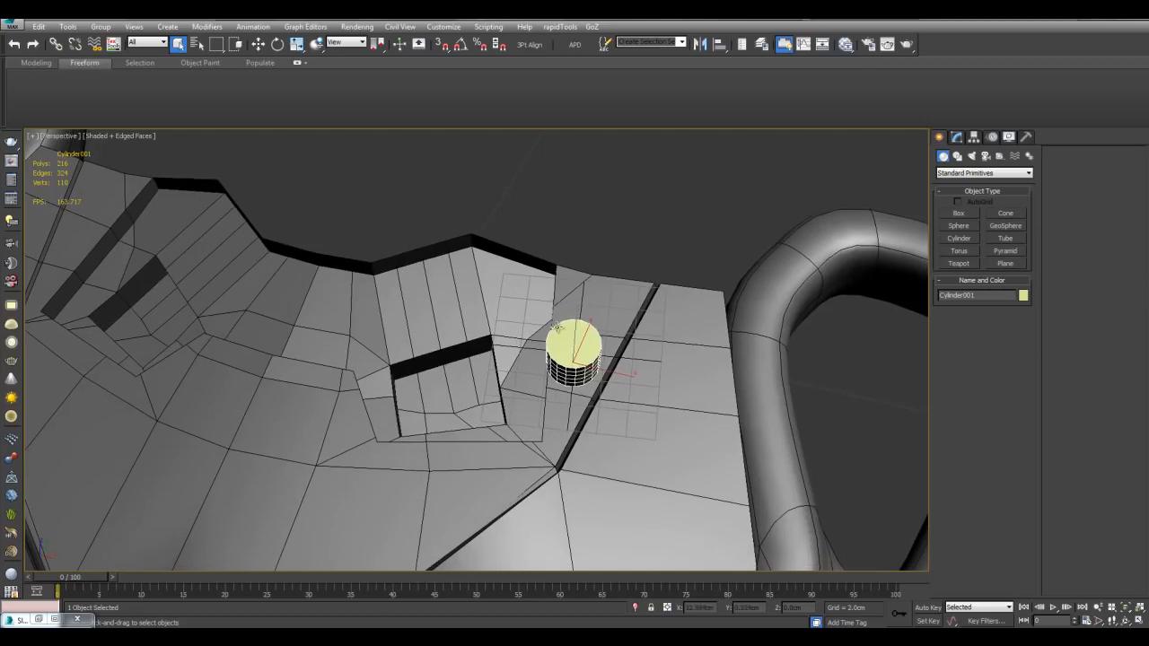
pyautogui.press('Delete')
pyautogui.scroll(8, 521, 360)
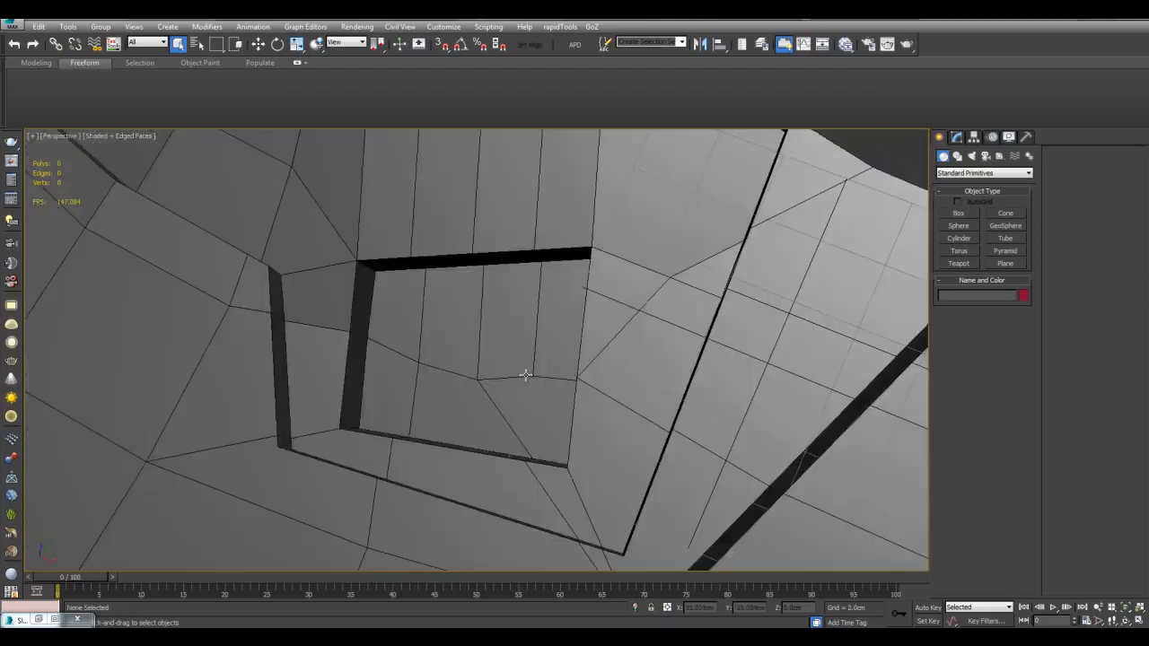
pyautogui.moveTo(695, 198); pyautogui.dragTo(632, 190)
# Step: Place the Grid001 helper inside the chest shell's square recess
pyautogui.keyDown('alt'); pyautogui.click(632, 188); pyautogui.keyUp('alt')
pyautogui.keyDown('alt'); pyautogui.moveTo(619, 269); pyautogui.dragTo(593, 310, button='middle'); pyautogui.keyUp('alt')
pyautogui.scroll(3, 557, 351)
pyautogui.moveTo(539, 353); pyautogui.dragTo(628, 328, button='middle')
pyautogui.click(560, 347)
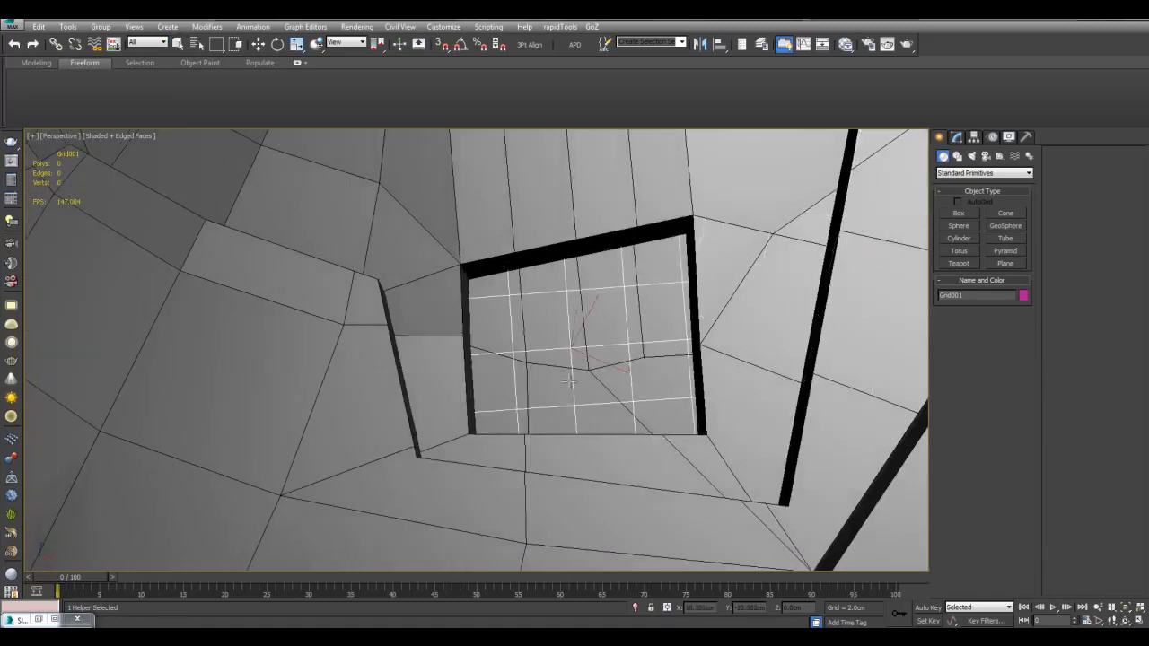
pyautogui.press('w')
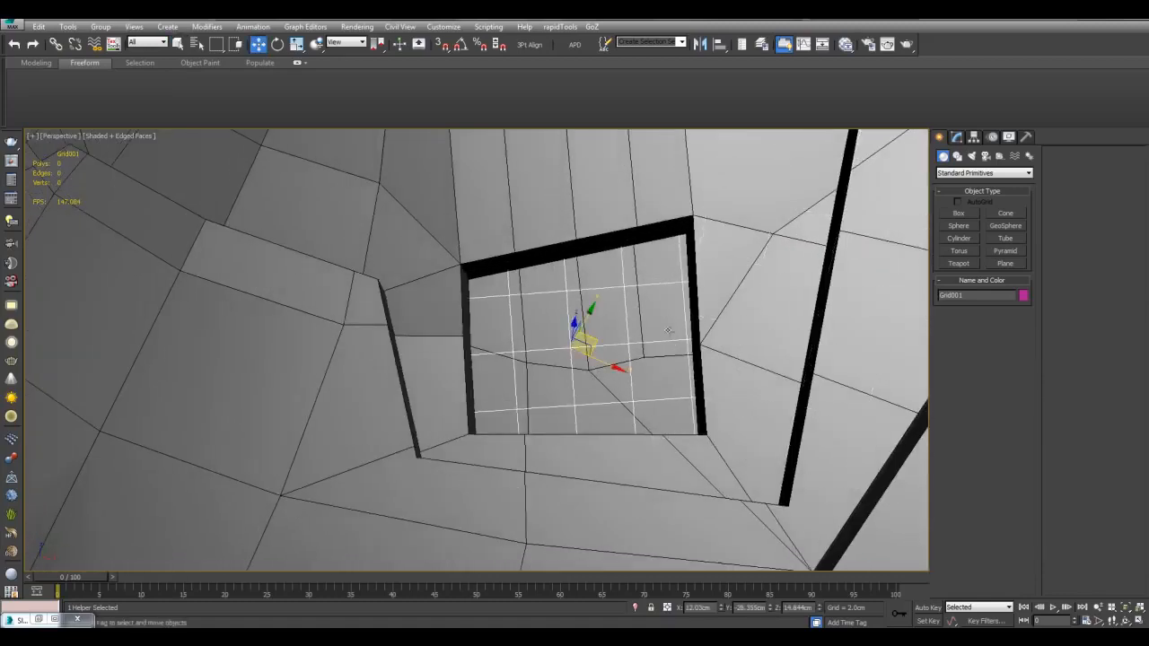
# Step: Draw a box over the recess opening and set its height to 2.398 cm
pyautogui.click(959, 213)
pyautogui.moveTo(747, 329); pyautogui.dragTo(631, 344, button='middle')
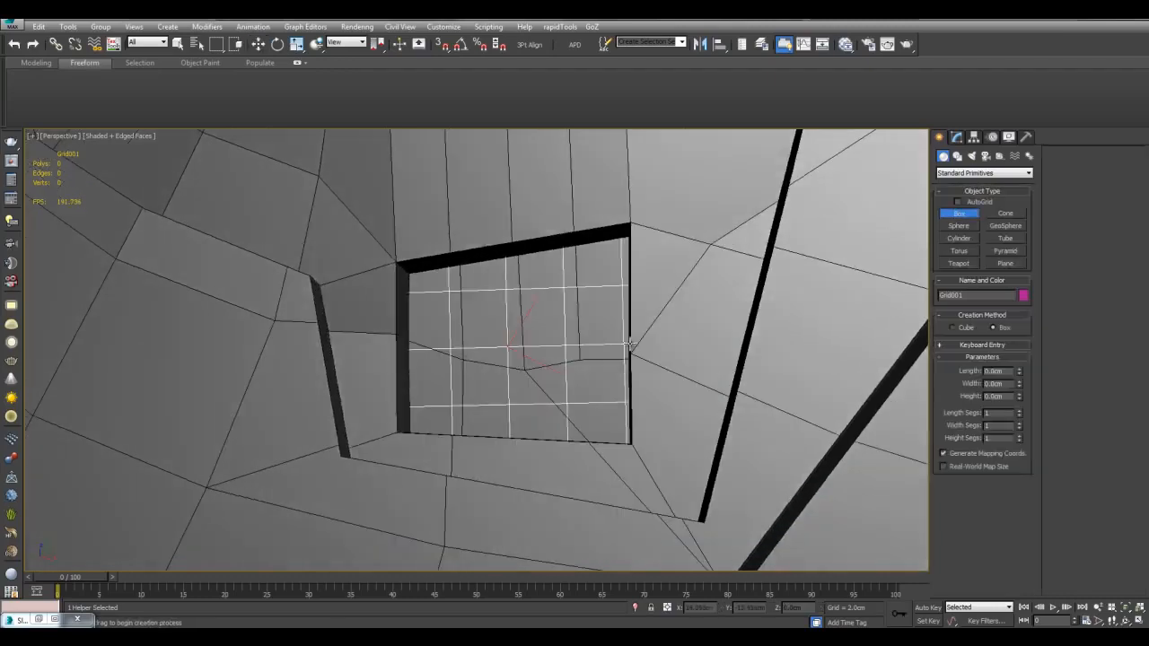
pyautogui.moveTo(417, 274)
pyautogui.mouseDown()
pyautogui.moveTo(631, 403)
pyautogui.moveTo(625, 435)
pyautogui.mouseUp()
pyautogui.click(595, 323)
pyautogui.press('w')
pyautogui.keyDown('alt'); pyautogui.moveTo(596, 323); pyautogui.dragTo(729, 220, button='middle'); pyautogui.keyUp('alt')
pyautogui.click(957, 138)
pyautogui.keyDown('alt'); pyautogui.moveTo(683, 287); pyautogui.dragTo(844, 385, button='middle'); pyautogui.keyUp('alt')
pyautogui.moveTo(1022, 536); pyautogui.dragTo(1020, 511)
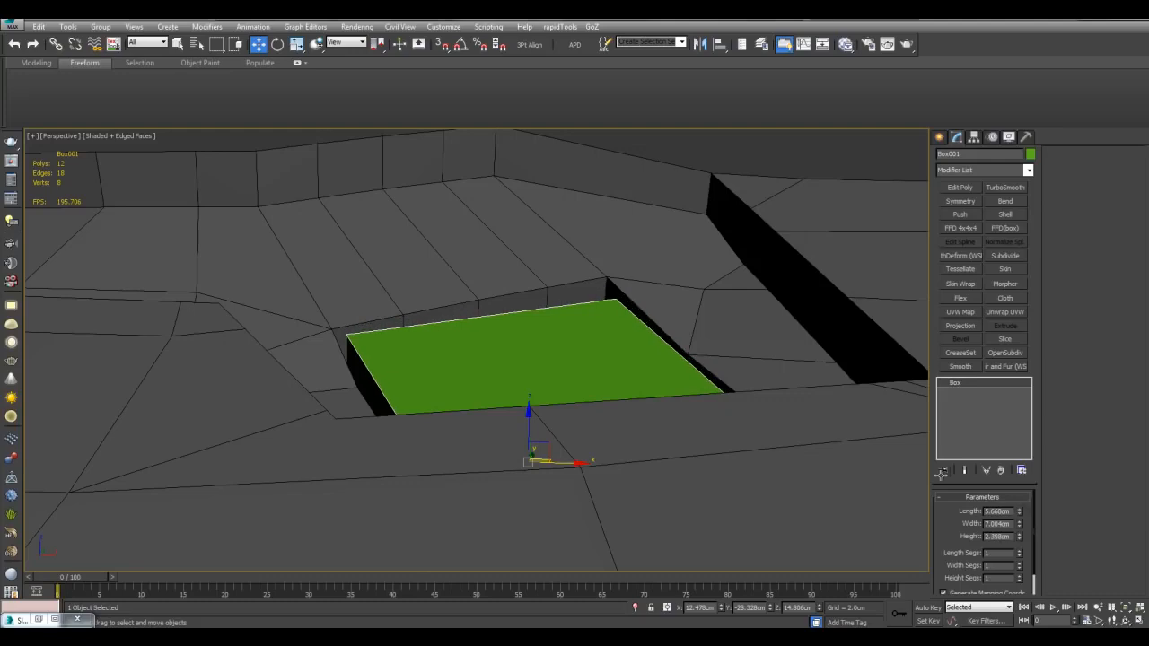
# Step: Add a Symmetry modifier to the box, mirroring across X with Flip
pyautogui.keyDown('alt'); pyautogui.moveTo(729, 389); pyautogui.dragTo(726, 398, button='middle'); pyautogui.keyUp('alt')
pyautogui.scroll(-2, 727, 398)
pyautogui.keyDown('alt'); pyautogui.moveTo(853, 254); pyautogui.dragTo(918, 220, button='middle'); pyautogui.keyUp('alt')
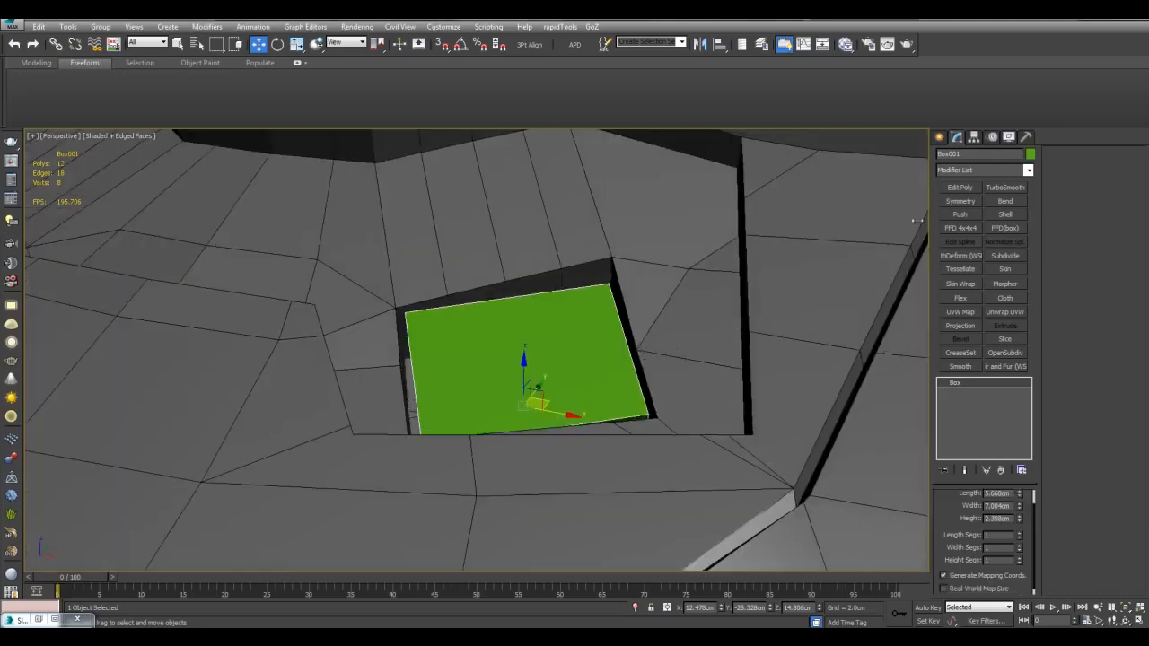
pyautogui.click(960, 201)
pyautogui.keyDown('alt'); pyautogui.moveTo(726, 295); pyautogui.dragTo(578, 317, button='middle'); pyautogui.keyUp('alt')
pyautogui.scroll(3, 580, 316)
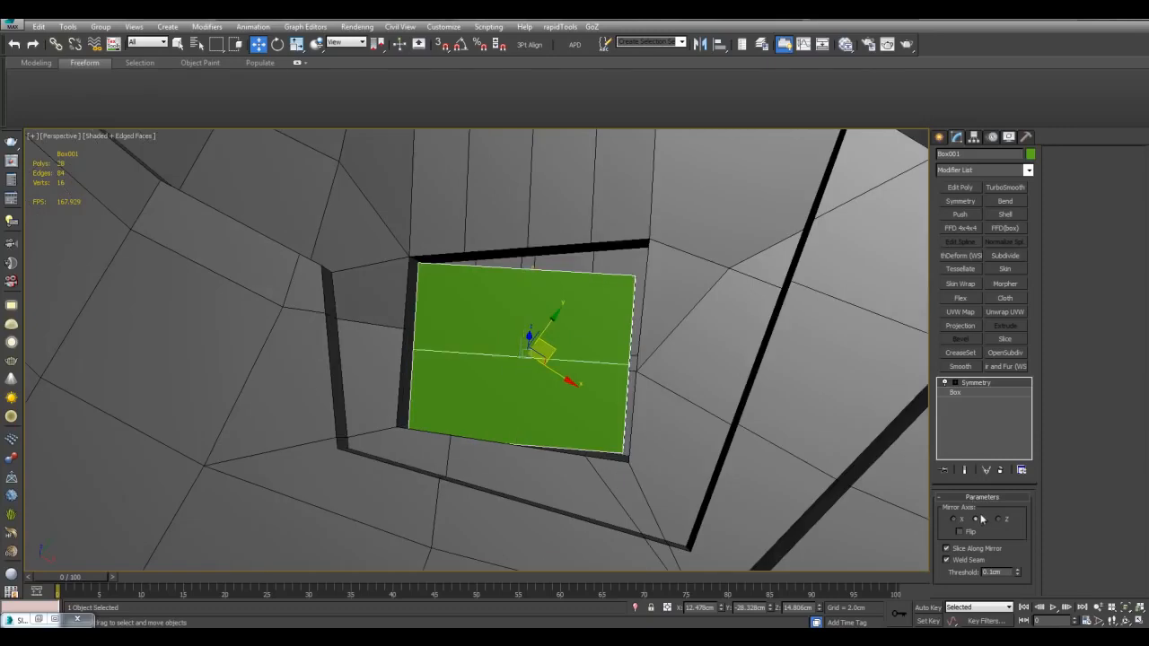
pyautogui.keyDown('alt'); pyautogui.moveTo(793, 427); pyautogui.dragTo(821, 401, button='middle'); pyautogui.keyUp('alt')
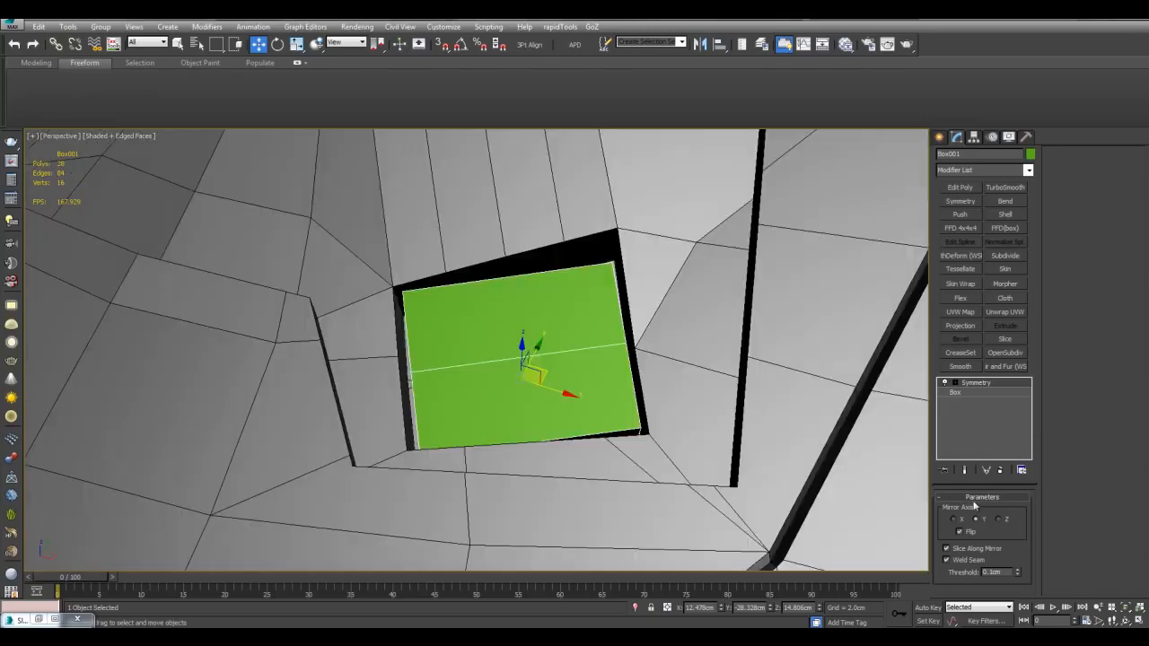
pyautogui.keyDown('alt'); pyautogui.moveTo(818, 398); pyautogui.dragTo(822, 419, button='middle'); pyautogui.keyUp('alt')
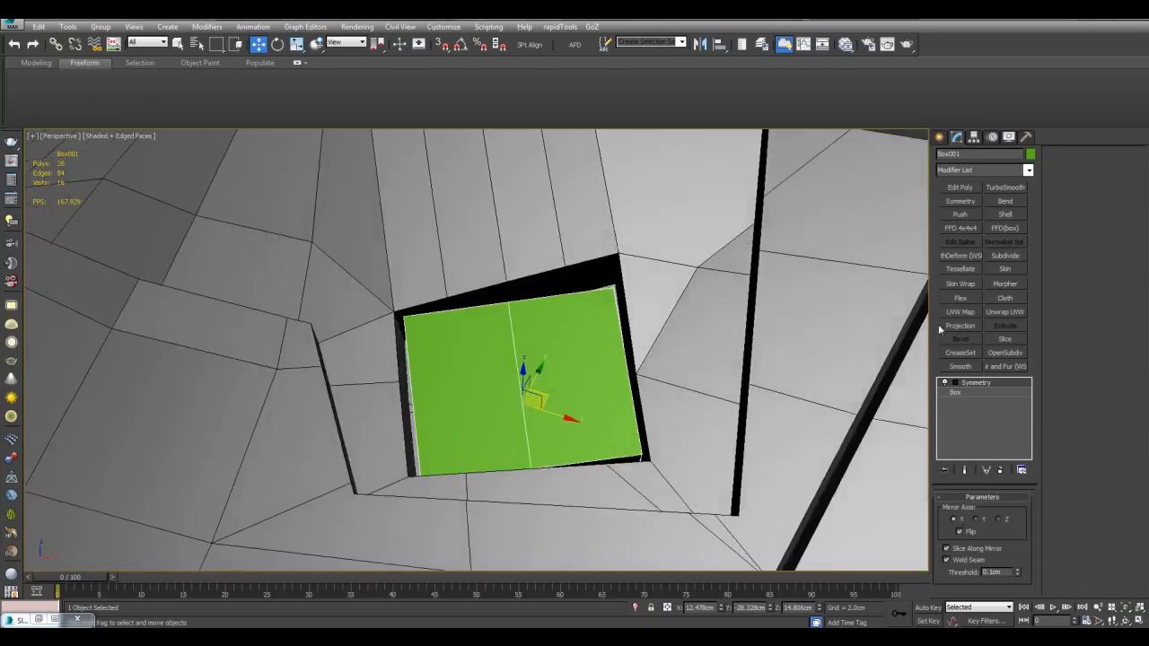
# Step: Stack a second Symmetry modifier on top, then return to the base box level
pyautogui.click(962, 201)
pyautogui.click(974, 392)
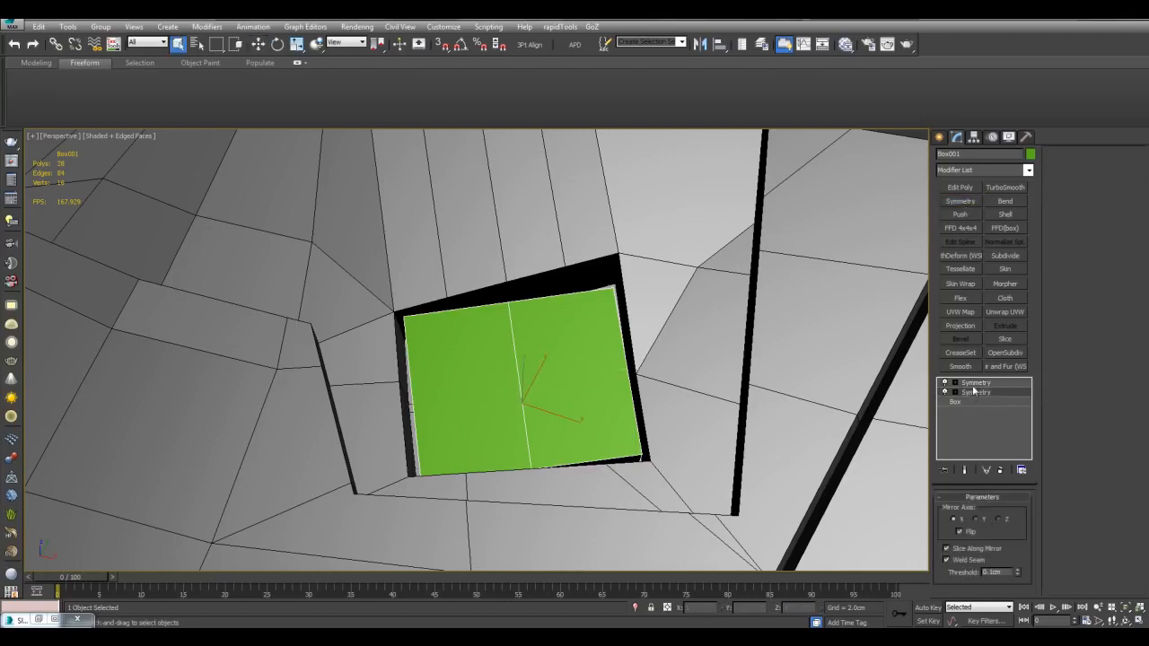
pyautogui.rightClick(977, 387)
pyautogui.click(1002, 170)
# Step: Add an Edit Poly modifier just above the plate's base box
pyautogui.click(964, 403)
pyautogui.click(960, 187)
pyautogui.press('1')
pyautogui.keyDown('alt'); pyautogui.moveTo(702, 304); pyautogui.dragTo(643, 337, button='middle'); pyautogui.keyUp('alt')
pyautogui.scroll(3, 657, 320)
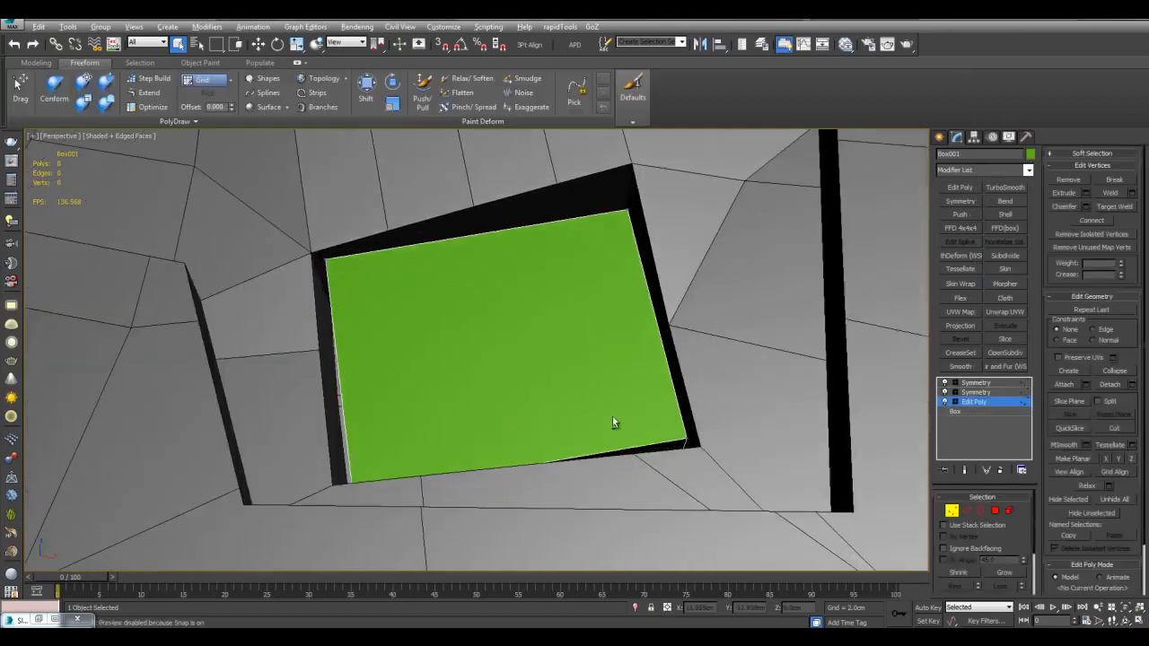
# Step: Connect edge rings to cut the plate's top into a grid, including a 2-segment cut
pyautogui.press('2')
pyautogui.click(662, 332)
pyautogui.hotkey('alt', 'r')
pyautogui.hotkey('ctrl', 'shift', 'e')
pyautogui.click(566, 348)
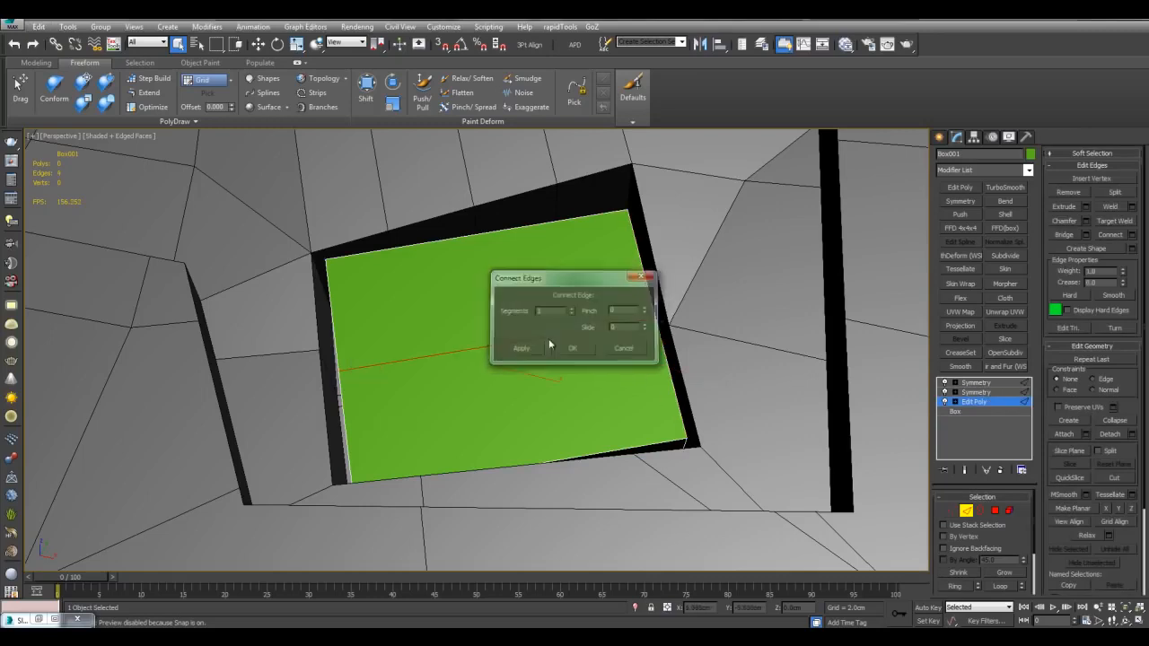
pyautogui.hotkey('ctrl', 'shift', 'e')
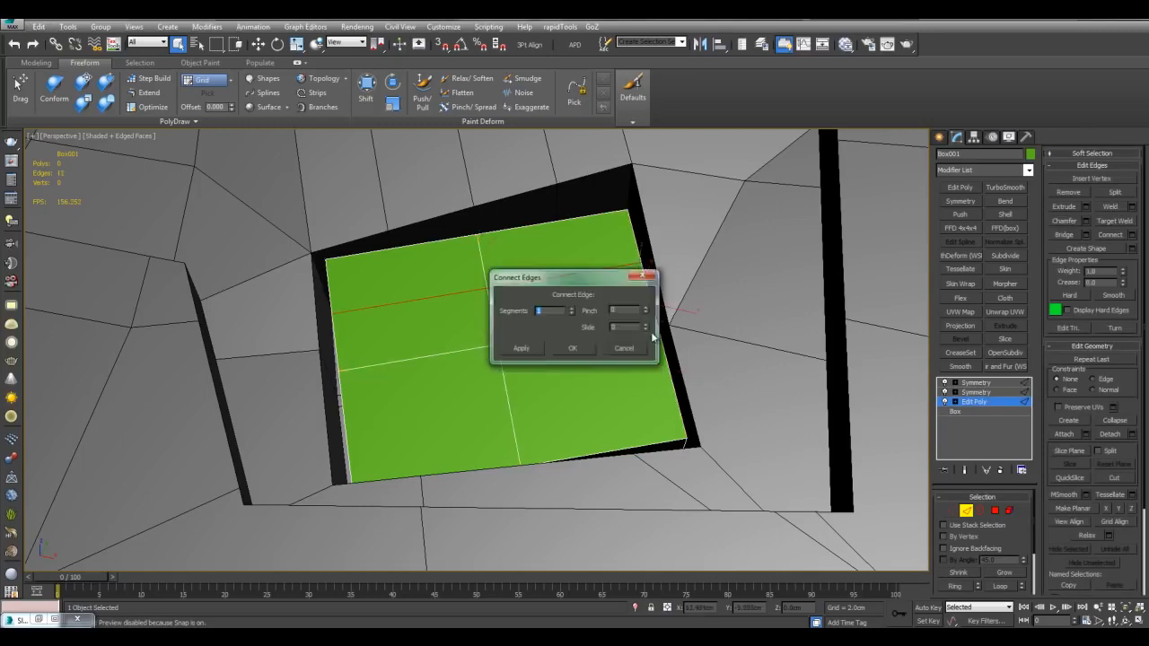
pyautogui.write('2')
pyautogui.press('Return')
pyautogui.hotkey('alt', 'r')
pyautogui.hotkey('ctrl', 'shift', 'e')
pyautogui.click(615, 351)
pyautogui.click(584, 257)
# Step: Select a 3x3 block of polygons near the plate's corner
pyautogui.hotkey('alt', 'r')
pyautogui.hotkey('ctrl', 'shift', 'e')
pyautogui.click(582, 346)
pyautogui.press('4')
pyautogui.click(565, 272)
pyautogui.click(1012, 573)
pyautogui.scroll(3, 644, 269)
# Step: Inset the polygon block, round it into a circle, then scale and position it
pyautogui.hotkey('shift', 'i')
pyautogui.moveTo(630, 295); pyautogui.dragTo(632, 279)
pyautogui.moveTo(634, 282); pyautogui.dragTo(623, 290, button='middle')
pyautogui.hotkey('alt', 'g')
pyautogui.press('r')
pyautogui.moveTo(574, 304); pyautogui.dragTo(574, 334)
pyautogui.press('w')
pyautogui.keyDown('alt'); pyautogui.moveTo(575, 329); pyautogui.dragTo(585, 282, button='middle'); pyautogui.keyUp('alt')
pyautogui.moveTo(586, 282); pyautogui.dragTo(632, 235)
pyautogui.keyDown('alt'); pyautogui.moveTo(628, 239); pyautogui.dragTo(567, 294, button='middle'); pyautogui.keyUp('alt')
pyautogui.press('r')
pyautogui.moveTo(565, 298); pyautogui.dragTo(568, 314)
pyautogui.moveTo(569, 307); pyautogui.dragTo(663, 367, button='middle')
pyautogui.scroll(3, 582, 310)
# Step: Inset the circle again and bevel its centre downward into a recessed hole
pyautogui.hotkey('shift', 'i')
pyautogui.press('z')
pyautogui.scroll(-5, 584, 296)
pyautogui.hotkey('ctrl', 'shift', 'b')
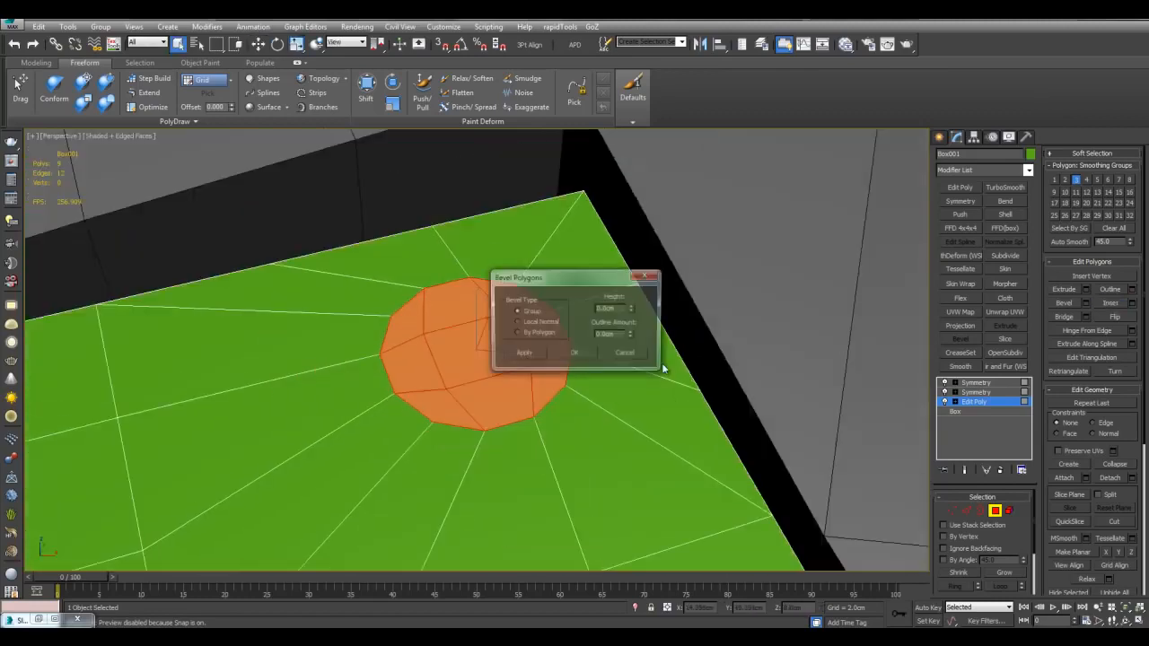
pyautogui.click(577, 353)
pyautogui.press('r')
pyautogui.moveTo(480, 342); pyautogui.dragTo(482, 356)
pyautogui.press('q')
pyautogui.scroll(-4, 535, 383)
pyautogui.keyDown('alt'); pyautogui.moveTo(539, 383); pyautogui.dragTo(575, 338, button='middle'); pyautogui.keyUp('alt')
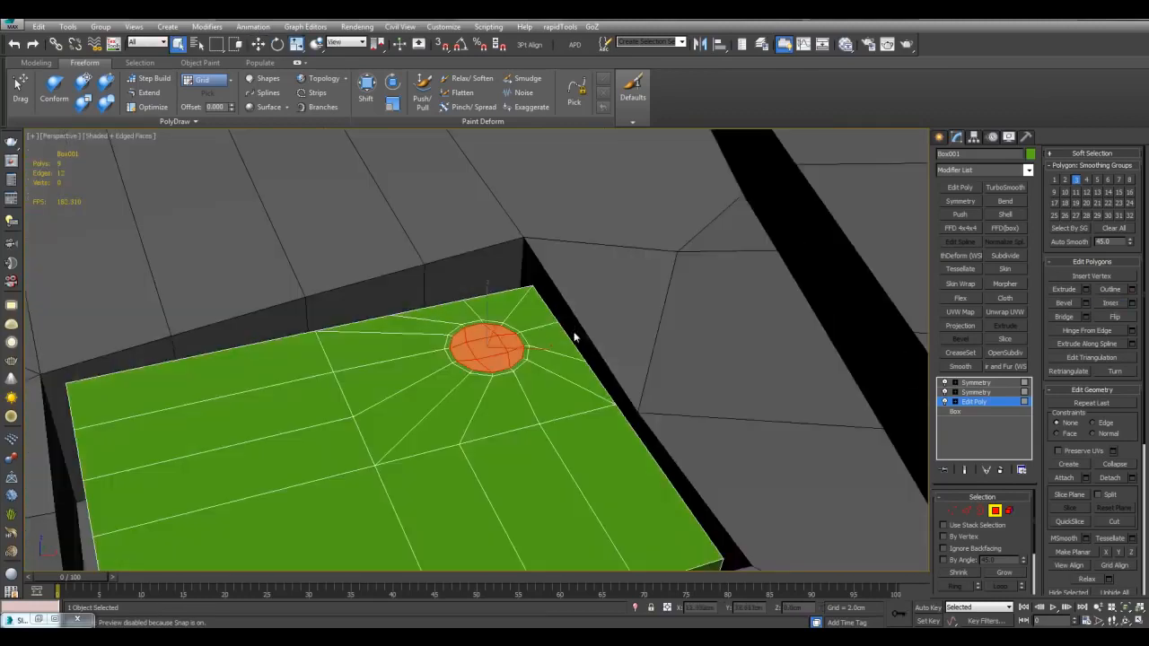
pyautogui.scroll(4, 575, 337)
pyautogui.hotkey('ctrl', 'shift', 'b')
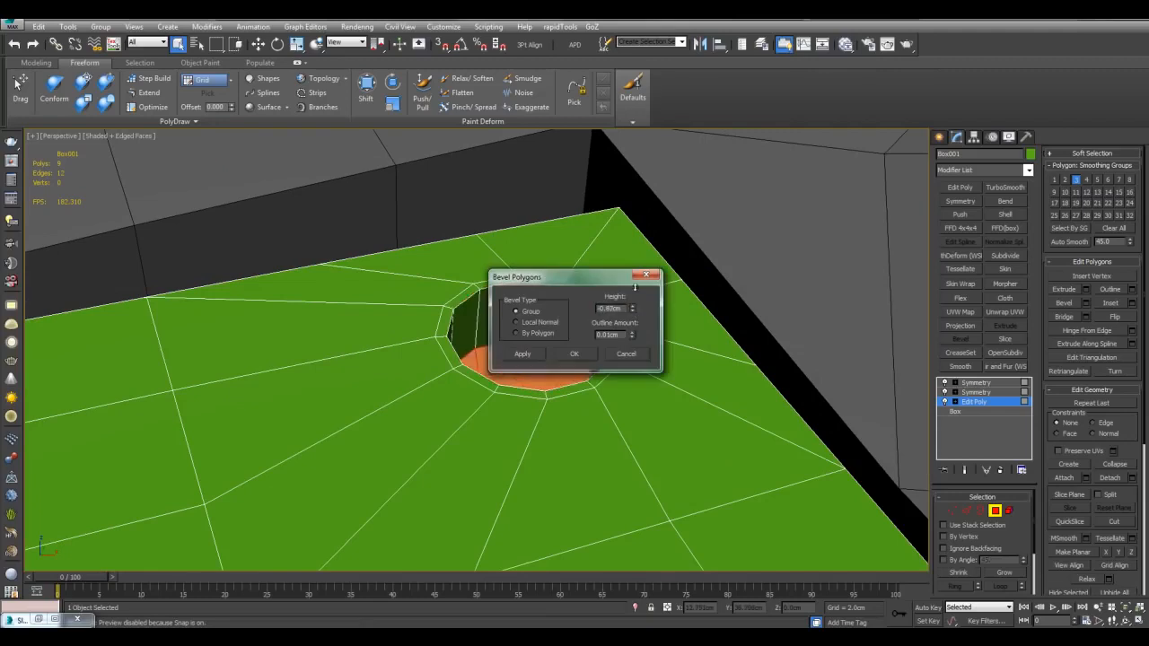
pyautogui.click(575, 355)
pyautogui.hotkey('ctrl', 'shift', 'b')
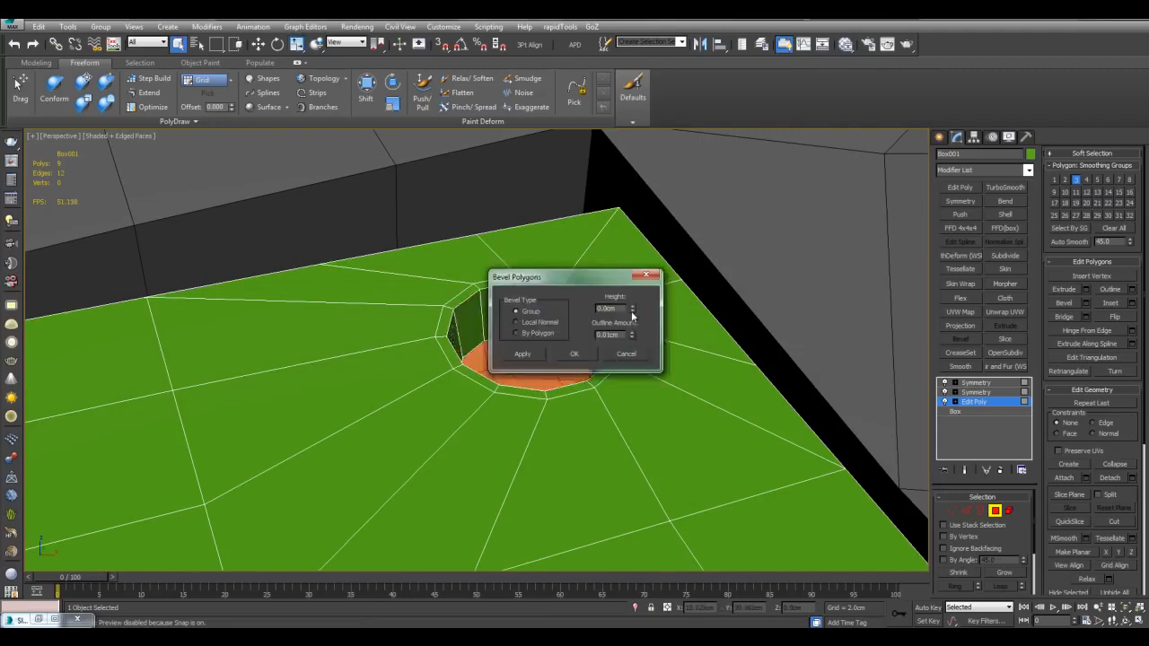
pyautogui.click(576, 353)
pyautogui.scroll(-4, 629, 355)
# Step: Toggle Flip on the top Symmetry modifier so four corner bolt holes appear
pyautogui.press('4')
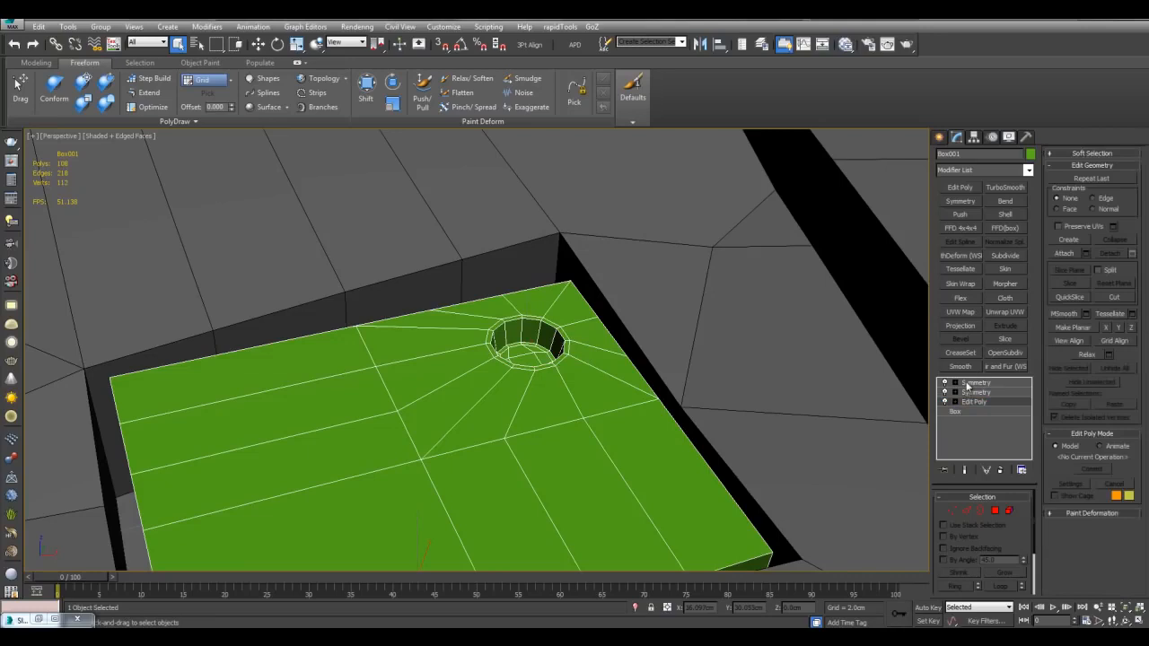
pyautogui.click(970, 383)
pyautogui.keyDown('alt'); pyautogui.moveTo(755, 359); pyautogui.dragTo(787, 384, button='middle'); pyautogui.keyUp('alt')
pyautogui.click(968, 532)
pyautogui.moveTo(823, 433); pyautogui.dragTo(853, 359, button='middle')
pyautogui.scroll(-3, 853, 360)
pyautogui.click(977, 404)
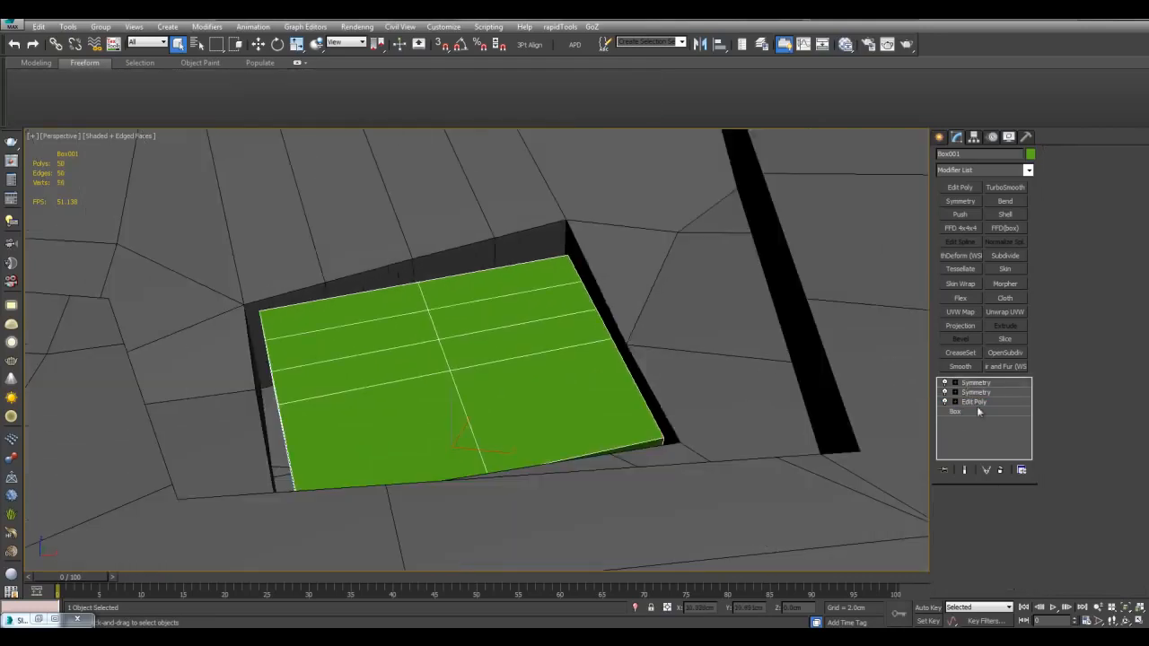
pyautogui.click(962, 531)
pyautogui.moveTo(851, 434); pyautogui.dragTo(917, 441, button='middle')
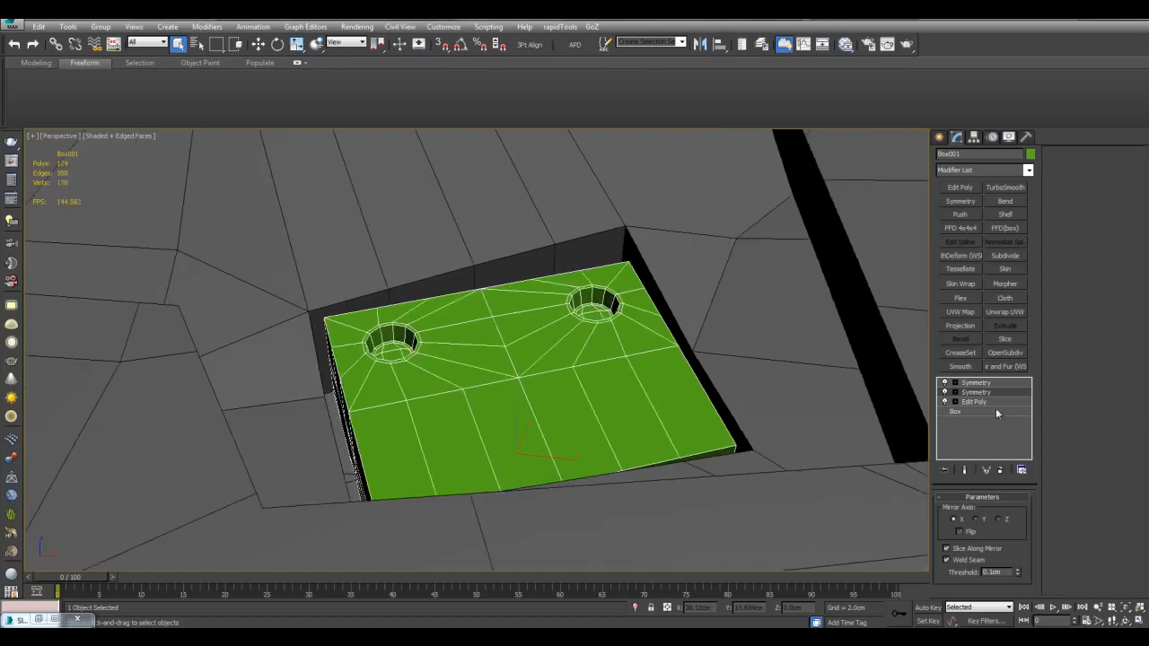
pyautogui.click(981, 385)
pyautogui.click(966, 530)
pyautogui.scroll(-6, 645, 212)
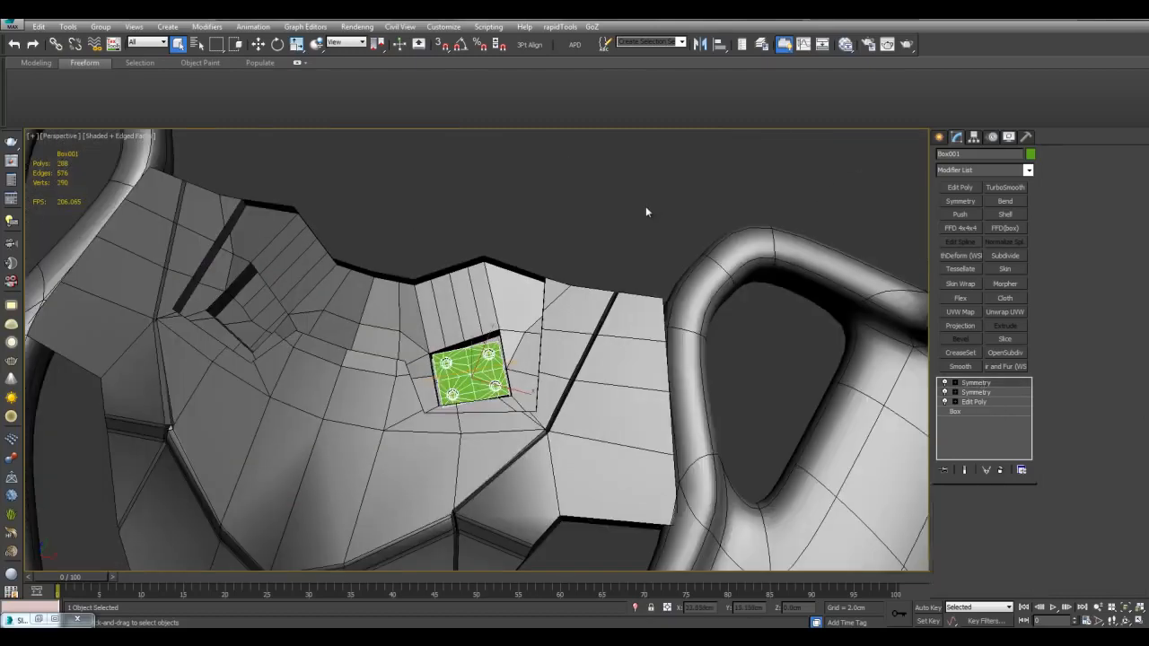
# Step: Select the armor shell's corner vertex beside the plate at Editable Poly vertex level
pyautogui.click(646, 212)
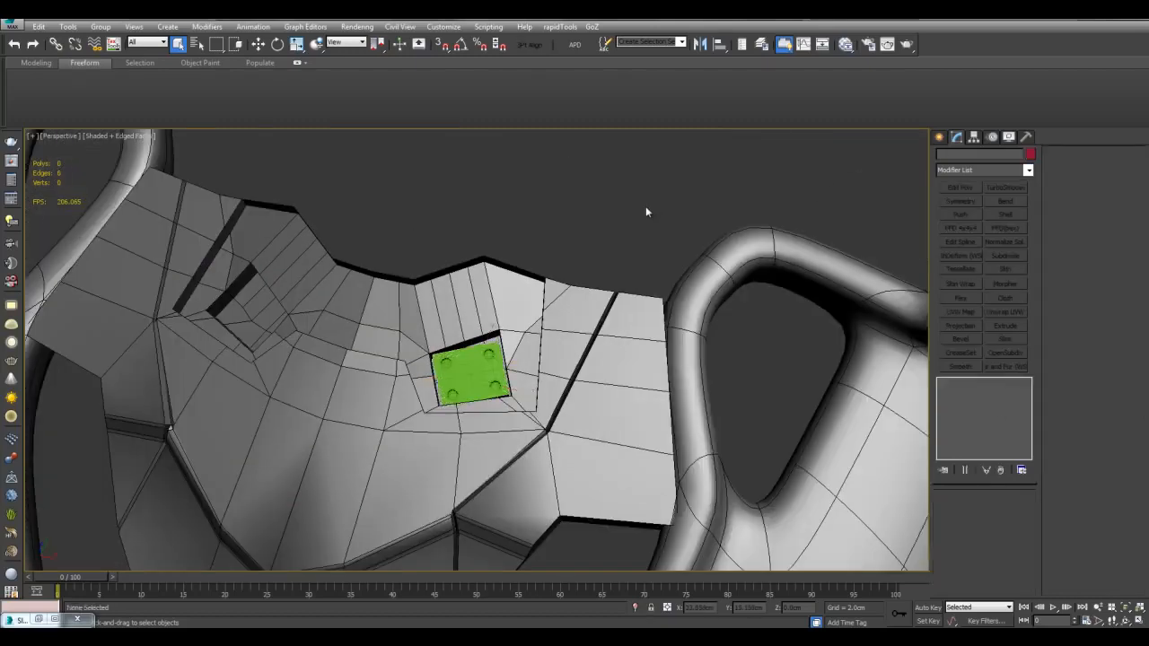
pyautogui.scroll(5, 494, 365)
pyautogui.click(494, 365)
pyautogui.moveTo(536, 323); pyautogui.dragTo(590, 366, button='middle')
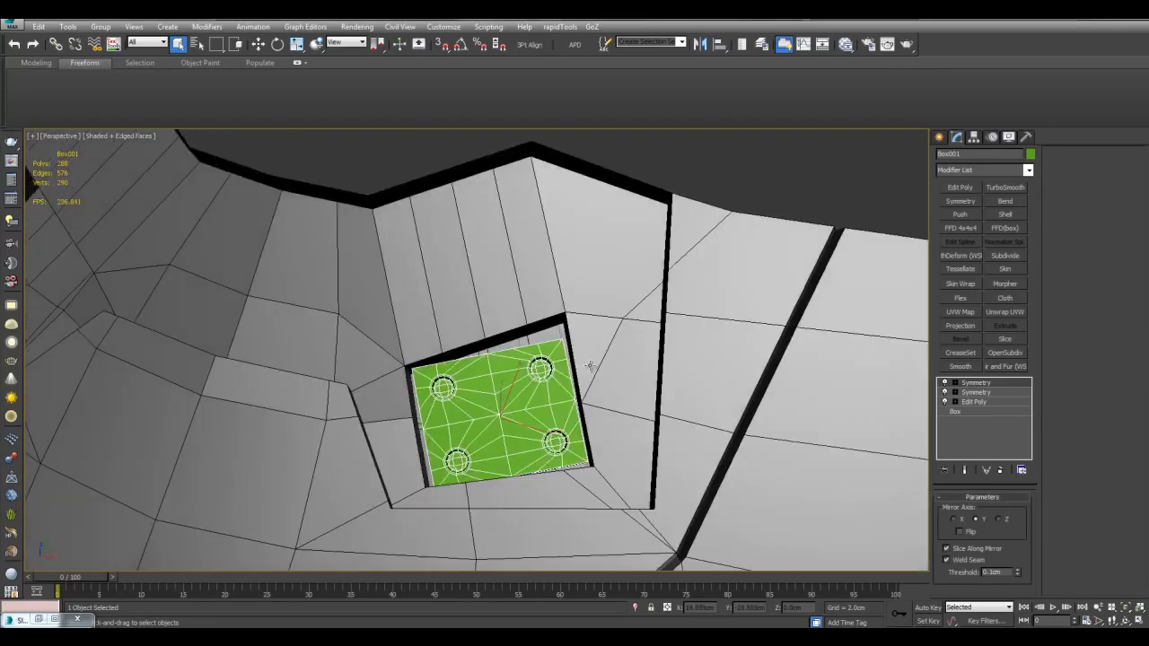
pyautogui.scroll(5, 602, 333)
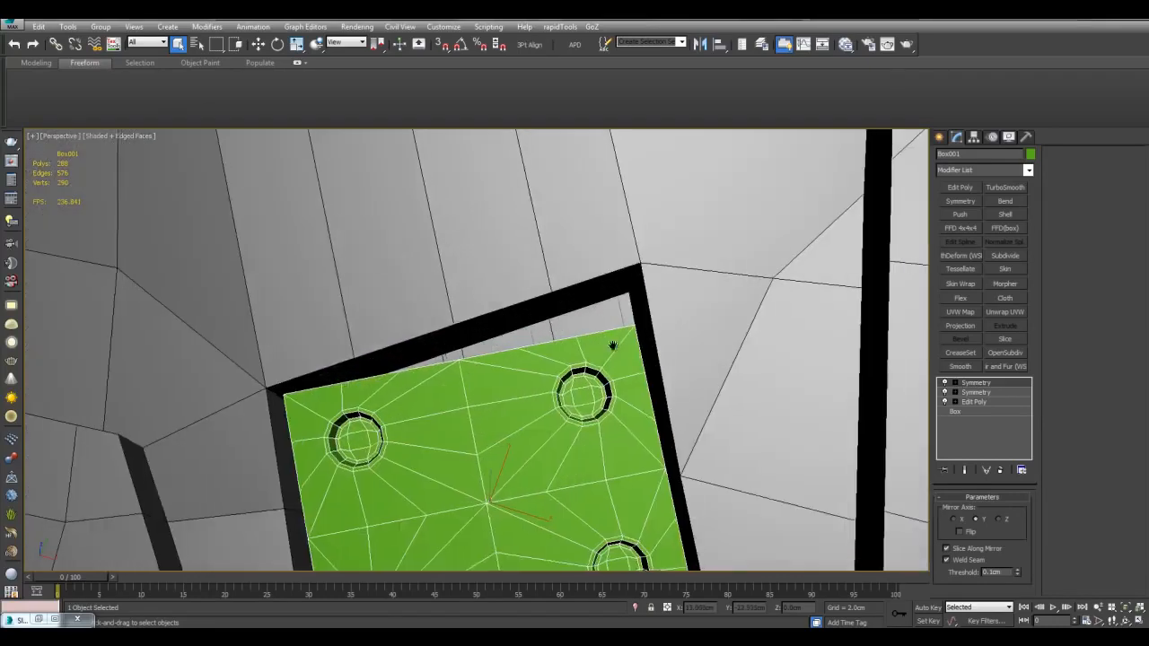
pyautogui.click(672, 328)
pyautogui.click(960, 402)
pyautogui.scroll(3, 648, 327)
pyautogui.press('1')
pyautogui.moveTo(606, 280); pyautogui.dragTo(632, 310)
# Step: Turn on Vertex and Edge/Segment snapping, keeping Grid and Snap Settings open beside the plate
pyautogui.press('w')
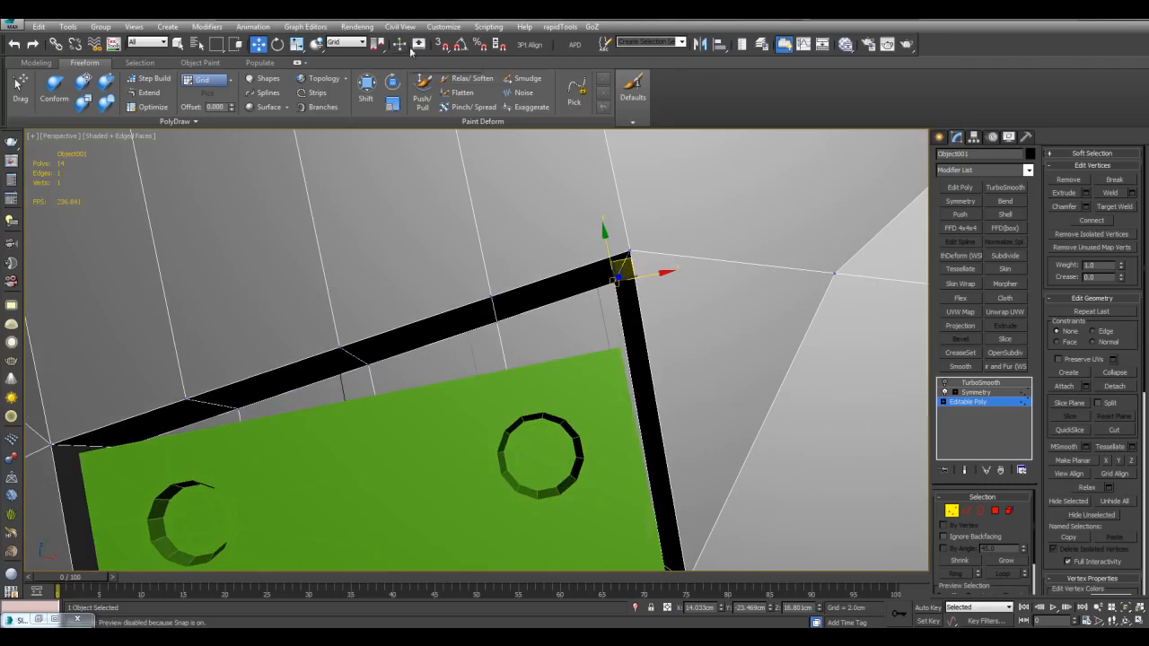
pyautogui.rightClick(438, 45)
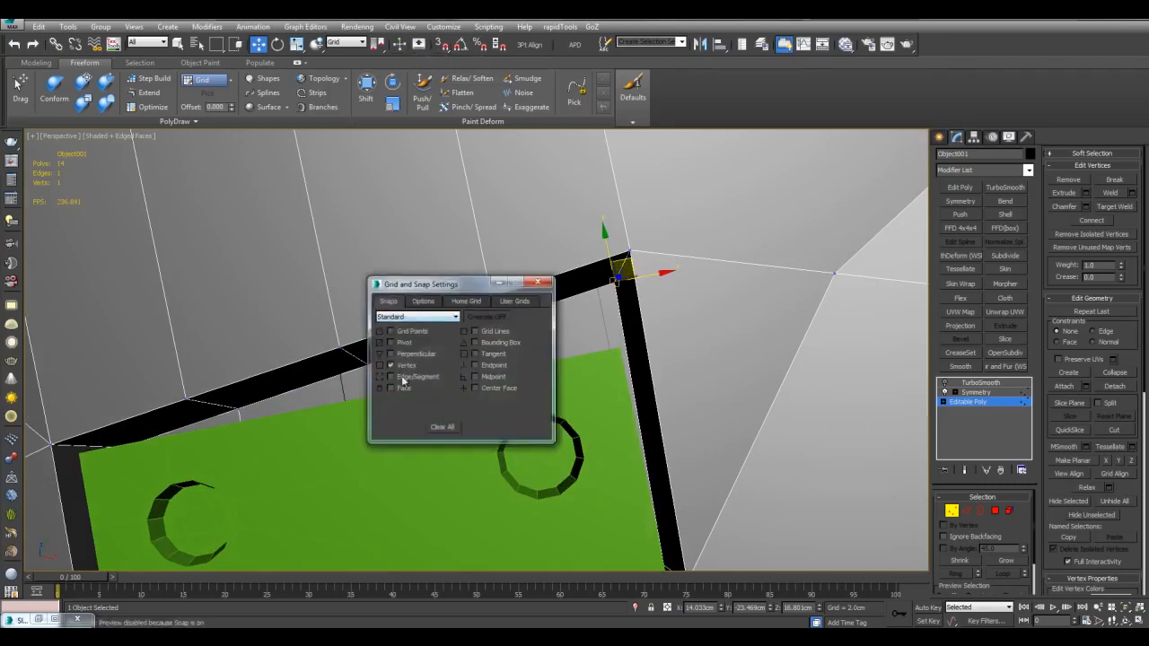
pyautogui.click(540, 285)
pyautogui.moveTo(541, 286)
pyautogui.keyDown('alt'); pyautogui.mouseDown(button='middle')
pyautogui.moveTo(628, 267)
pyautogui.moveTo(625, 321)
pyautogui.moveTo(639, 256)
pyautogui.moveTo(664, 321)
pyautogui.mouseUp(button='middle'); pyautogui.keyUp('alt')
pyautogui.keyDown('alt'); pyautogui.moveTo(585, 290); pyautogui.dragTo(650, 364, button='middle'); pyautogui.keyUp('alt')
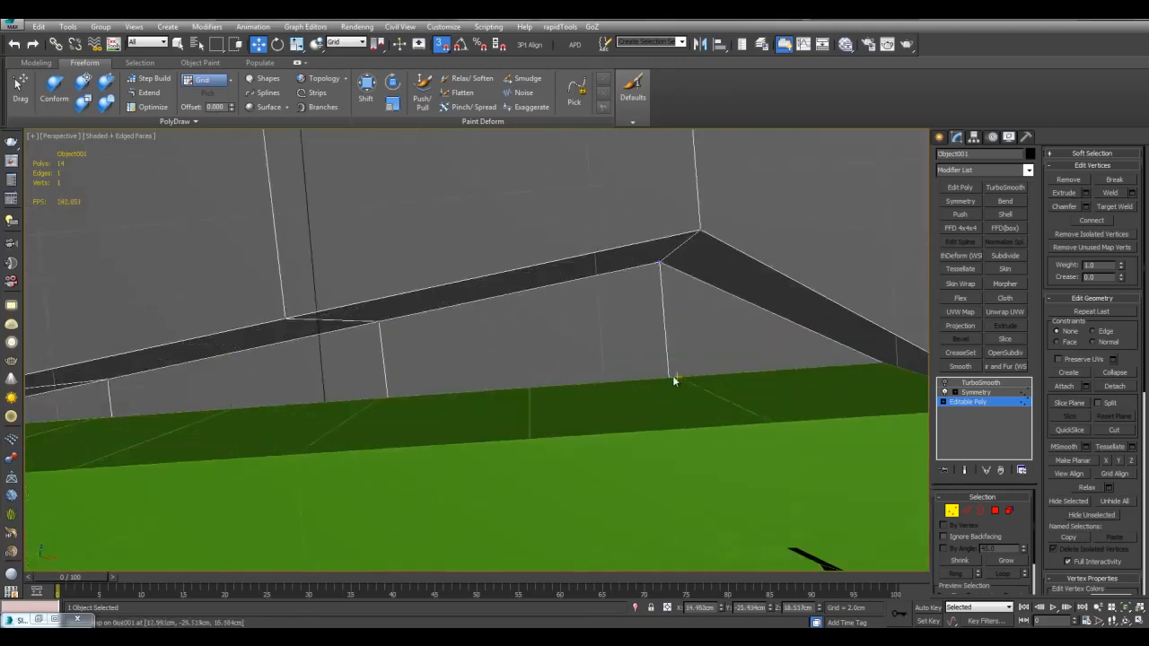
pyautogui.scroll(-4, 667, 285)
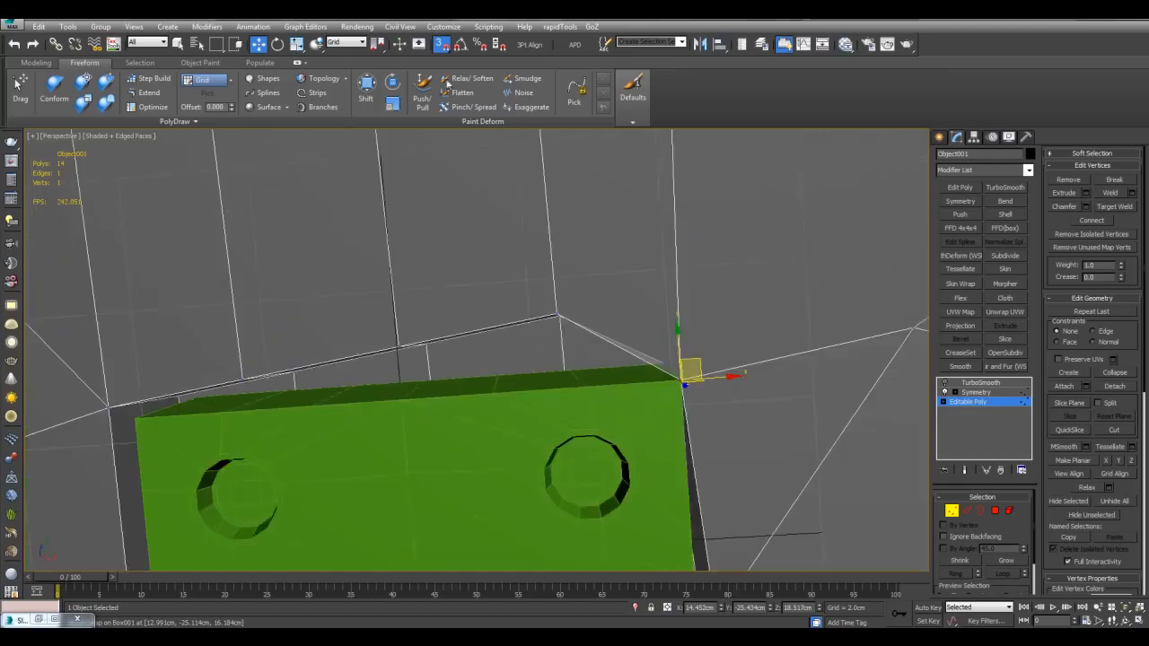
pyautogui.rightClick(441, 45)
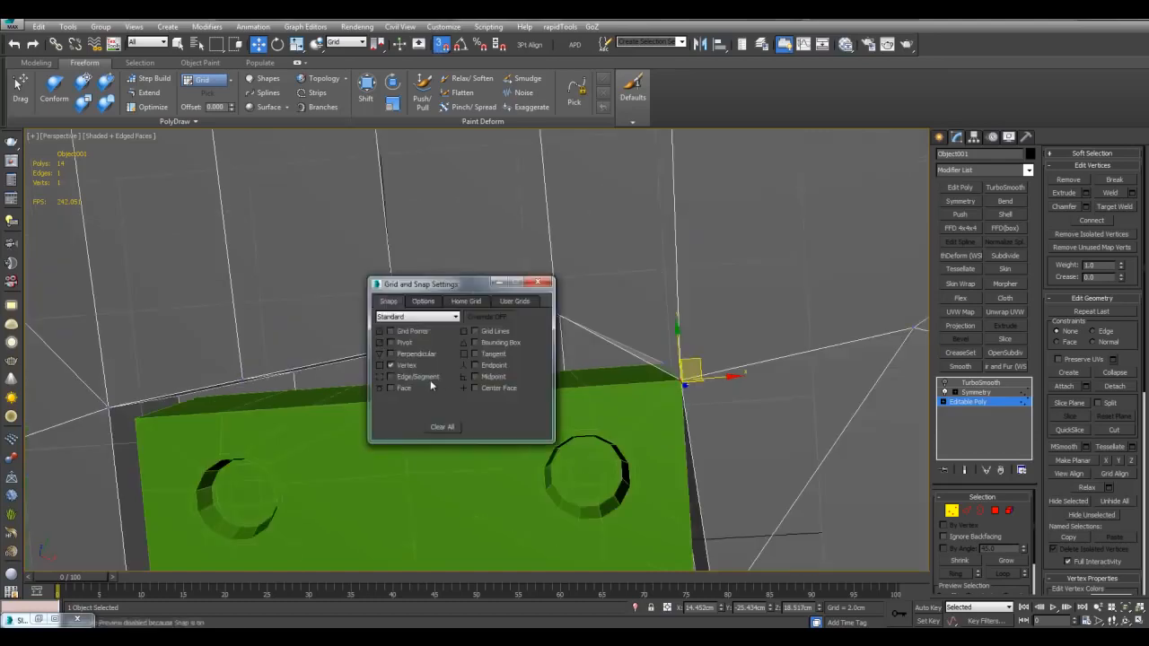
pyautogui.moveTo(471, 294); pyautogui.dragTo(326, 317)
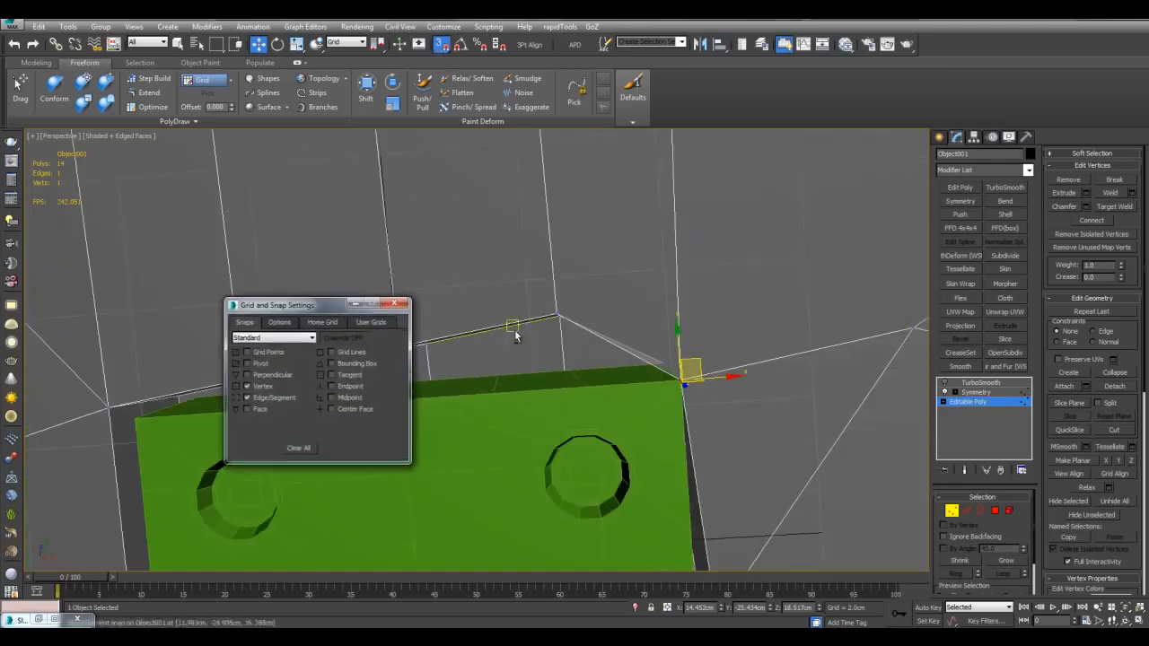
pyautogui.keyDown('alt'); pyautogui.moveTo(512, 325); pyautogui.dragTo(544, 290, button='middle'); pyautogui.keyUp('alt')
pyautogui.scroll(5, 572, 306)
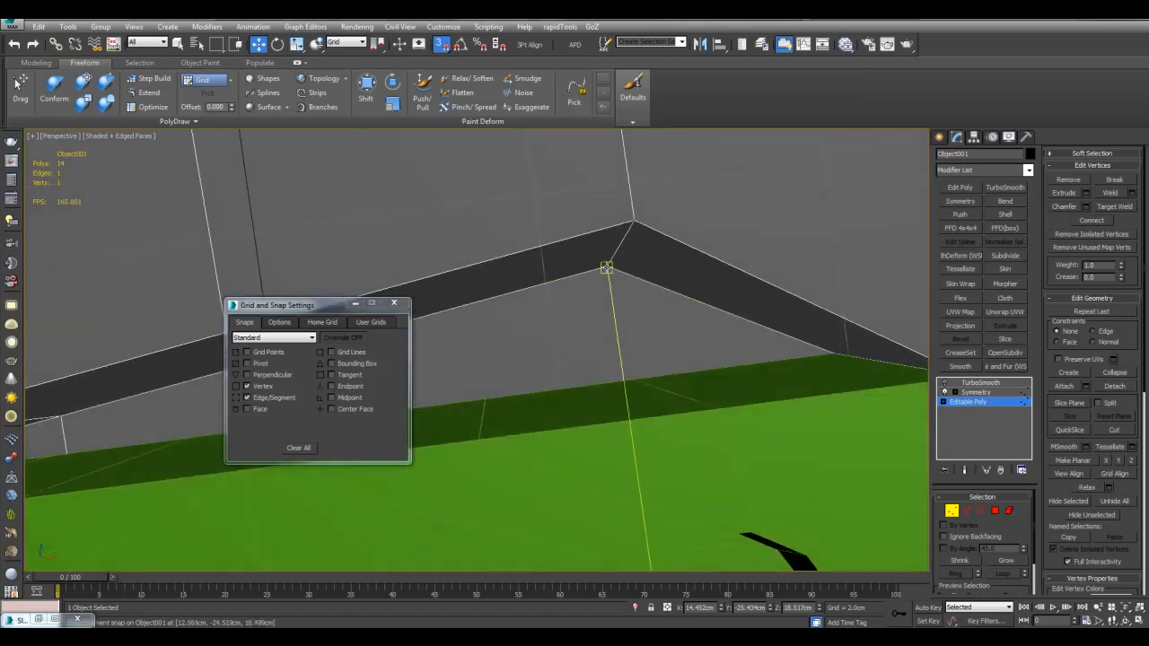
# Step: Snap the opening's corner vertex down onto the green plate's edge
pyautogui.moveTo(610, 262); pyautogui.dragTo(628, 430)
pyautogui.moveTo(627, 429)
pyautogui.keyDown('alt'); pyautogui.mouseDown(button='middle')
pyautogui.moveTo(674, 421)
pyautogui.moveTo(673, 452)
pyautogui.moveTo(672, 423)
pyautogui.moveTo(737, 367)
pyautogui.moveTo(619, 351)
pyautogui.moveTo(635, 371)
pyautogui.mouseUp(button='middle'); pyautogui.keyUp('alt')
pyautogui.scroll(-4, 674, 421)
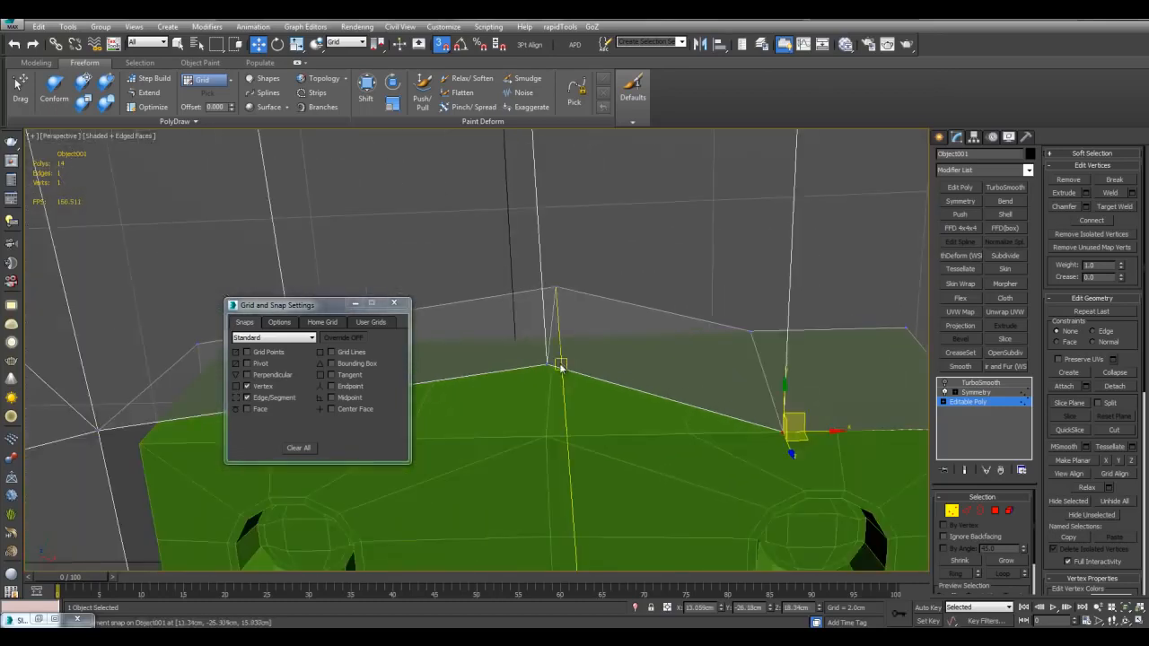
pyautogui.moveTo(543, 456)
pyautogui.keyDown('alt'); pyautogui.mouseDown(button='middle')
pyautogui.moveTo(584, 291)
pyautogui.moveTo(620, 333)
pyautogui.moveTo(648, 342)
pyautogui.mouseUp(button='middle'); pyautogui.keyUp('alt')
pyautogui.keyDown('alt'); pyautogui.moveTo(586, 368); pyautogui.dragTo(684, 348, button='middle'); pyautogui.keyUp('alt')
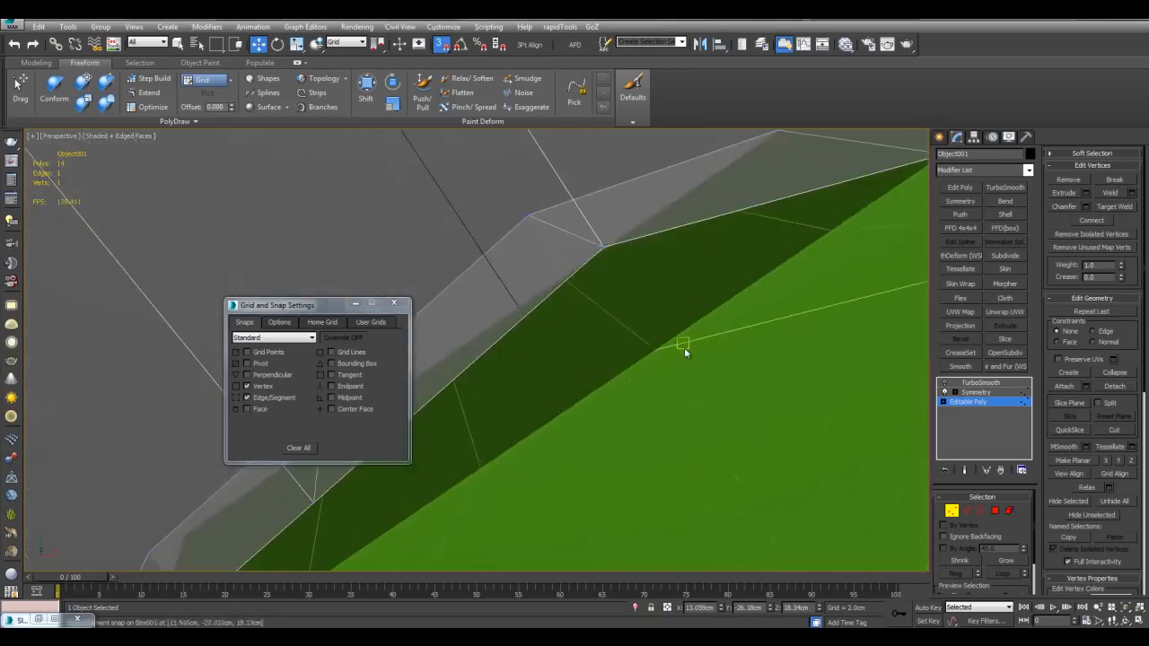
# Step: With edge snapping back on, snap three more shell vertices onto the plate edge
pyautogui.click(276, 404)
pyautogui.keyDown('alt'); pyautogui.moveTo(521, 398); pyautogui.dragTo(636, 349, button='middle'); pyautogui.keyUp('alt')
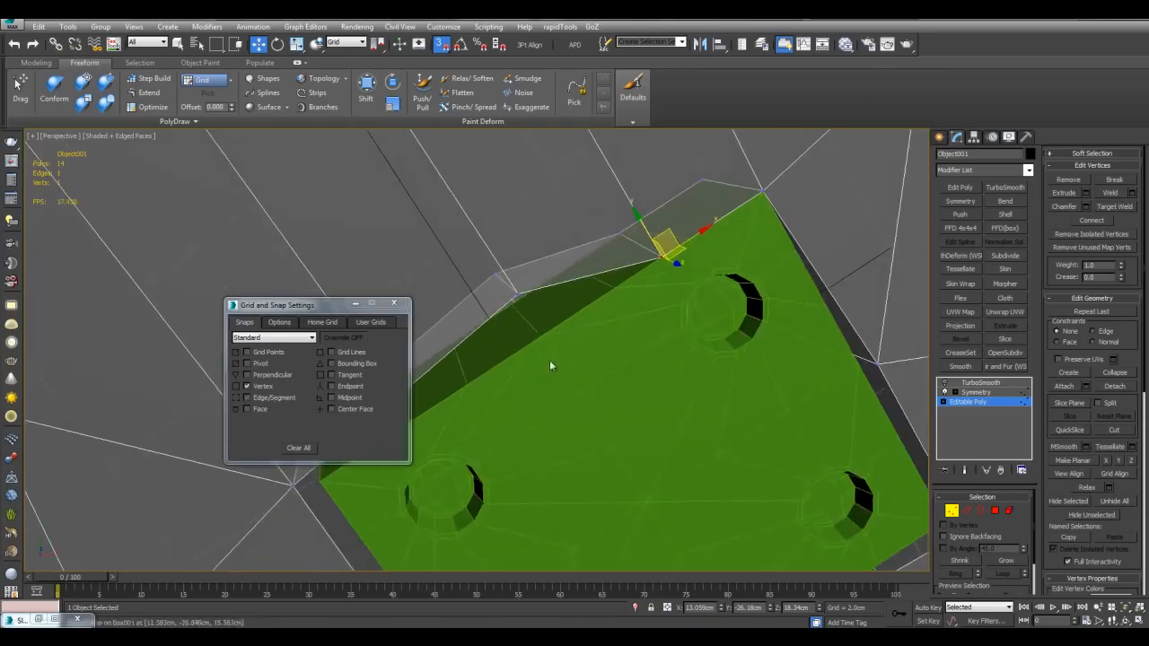
pyautogui.scroll(5, 559, 360)
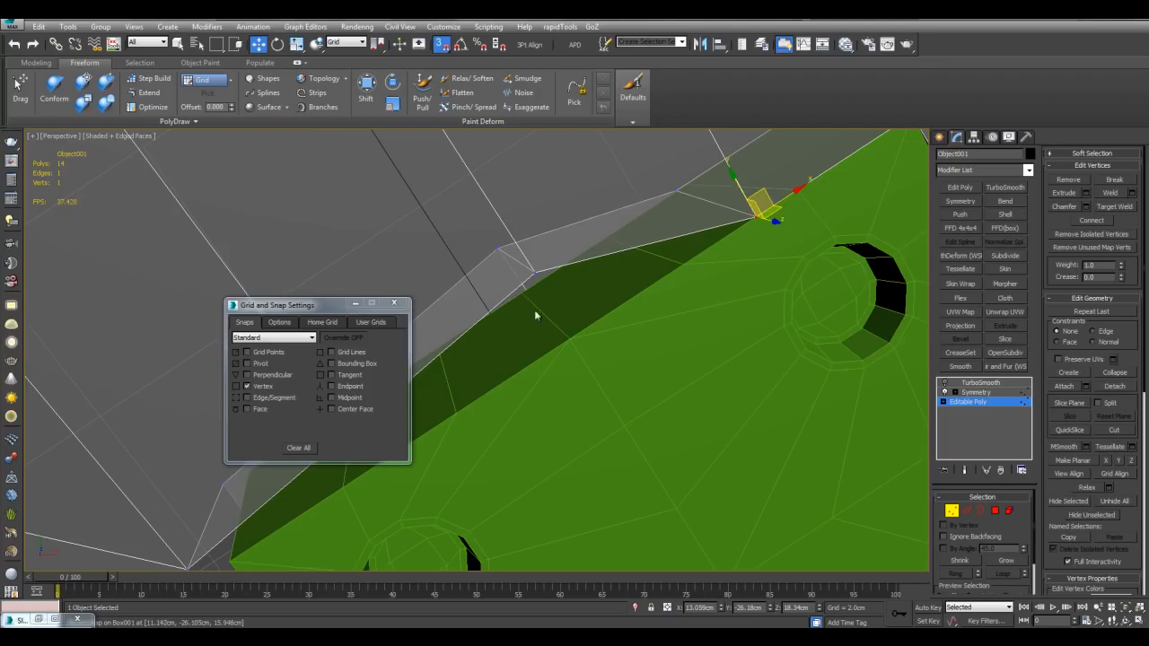
pyautogui.click(247, 397)
pyautogui.moveTo(592, 321); pyautogui.dragTo(623, 362, button='middle')
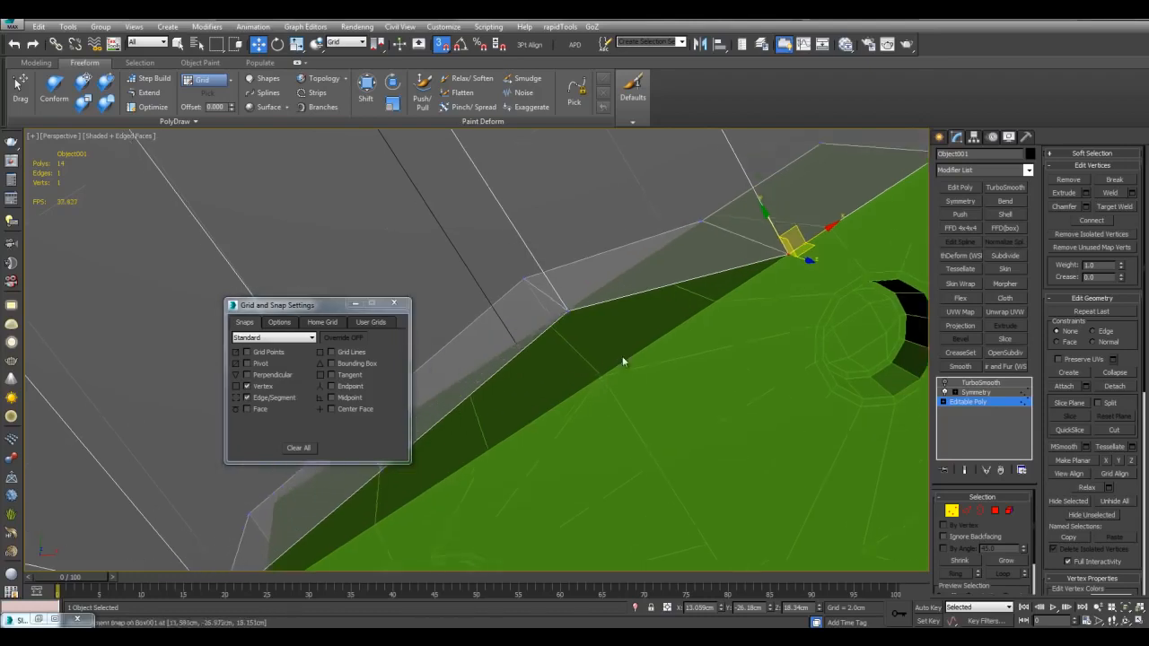
pyautogui.moveTo(566, 311); pyautogui.dragTo(619, 369)
pyautogui.moveTo(519, 299); pyautogui.dragTo(579, 318, button='middle')
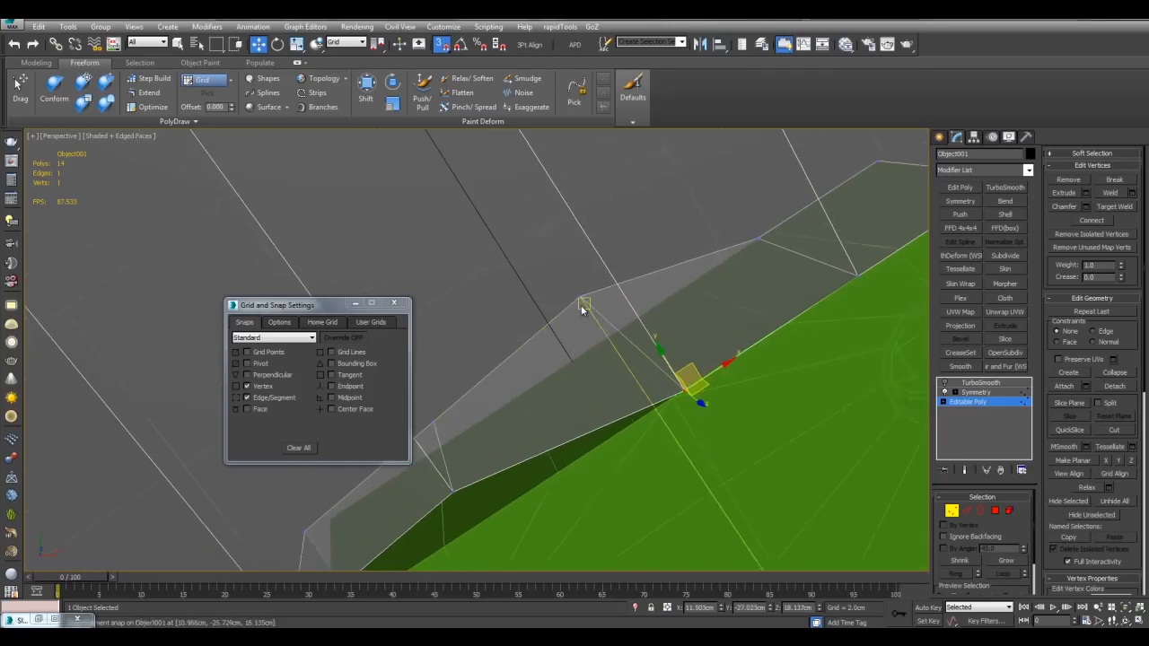
pyautogui.moveTo(581, 297); pyautogui.dragTo(609, 339)
# Step: Snap rim vertices onto the plate's top edge so that edge runs straight
pyautogui.scroll(-3, 620, 335)
pyautogui.moveTo(620, 335)
pyautogui.keyDown('alt'); pyautogui.mouseDown(button='middle')
pyautogui.moveTo(709, 338)
pyautogui.moveTo(744, 301)
pyautogui.moveTo(778, 296)
pyautogui.moveTo(681, 345)
pyautogui.moveTo(512, 367)
pyautogui.moveTo(637, 349)
pyautogui.moveTo(623, 361)
pyautogui.moveTo(671, 370)
pyautogui.moveTo(656, 375)
pyautogui.mouseUp(button='middle'); pyautogui.keyUp('alt')
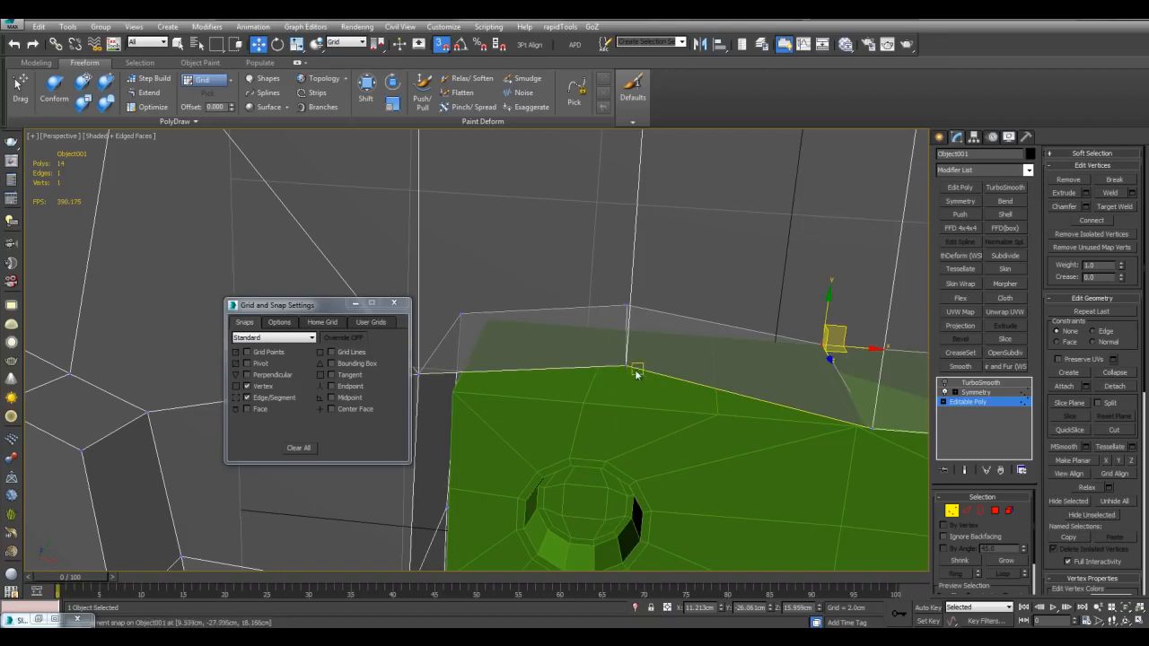
pyautogui.keyDown('alt'); pyautogui.moveTo(636, 376); pyautogui.dragTo(629, 368, button='middle'); pyautogui.keyUp('alt')
pyautogui.moveTo(626, 358); pyautogui.dragTo(620, 402)
pyautogui.keyDown('alt'); pyautogui.moveTo(630, 354); pyautogui.dragTo(634, 346, button='middle'); pyautogui.keyUp('alt')
pyautogui.moveTo(625, 356); pyautogui.dragTo(620, 387)
# Step: With edge snapping off, slide the corner vertex along the edge onto the plate's corner
pyautogui.moveTo(478, 359); pyautogui.dragTo(557, 346, button='middle')
pyautogui.click(270, 398)
pyautogui.moveTo(556, 355); pyautogui.dragTo(609, 369)
pyautogui.moveTo(521, 386); pyautogui.dragTo(553, 408)
pyautogui.scroll(-5, 550, 346)
pyautogui.keyDown('alt'); pyautogui.moveTo(549, 334); pyautogui.dragTo(632, 334, button='middle'); pyautogui.keyUp('alt')
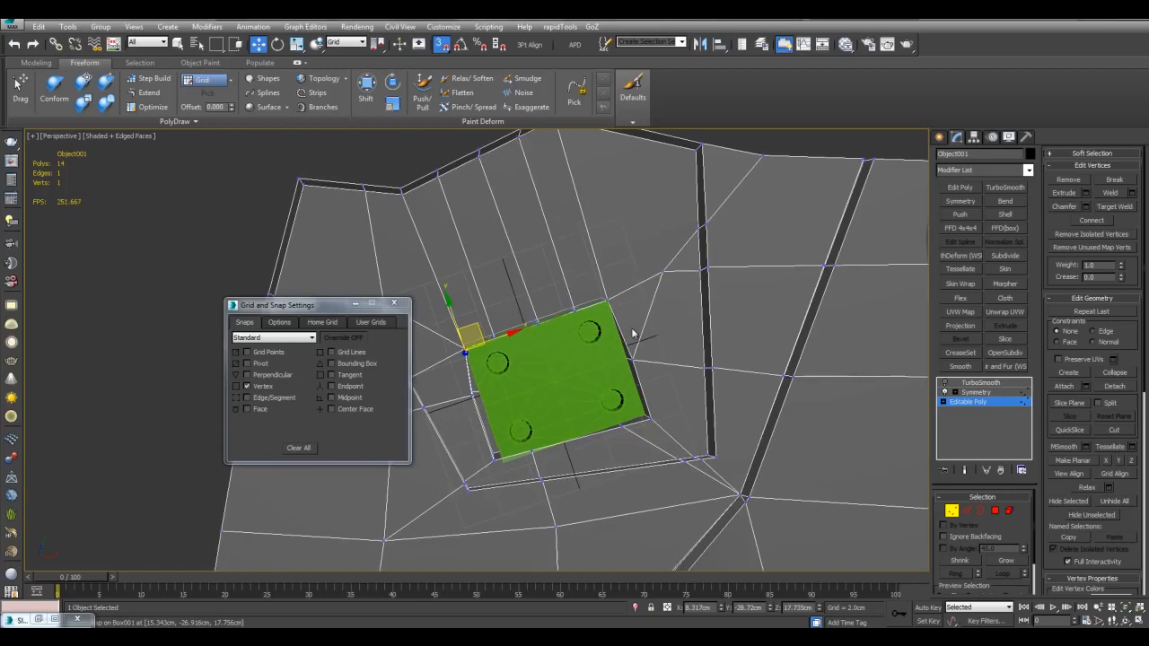
# Step: Leave vertex editing and toggle isolation of the green plate to inspect the fit
pyautogui.moveTo(336, 311); pyautogui.dragTo(231, 330)
pyautogui.scroll(4, 707, 367)
pyautogui.press('1')
pyautogui.moveTo(737, 351); pyautogui.dragTo(598, 389, button='middle')
pyautogui.press('q')
pyautogui.scroll(2, 631, 288)
pyautogui.click(628, 317)
pyautogui.hotkey('alt', 'q')
pyautogui.hotkey('alt', 'q')
pyautogui.click(602, 269)
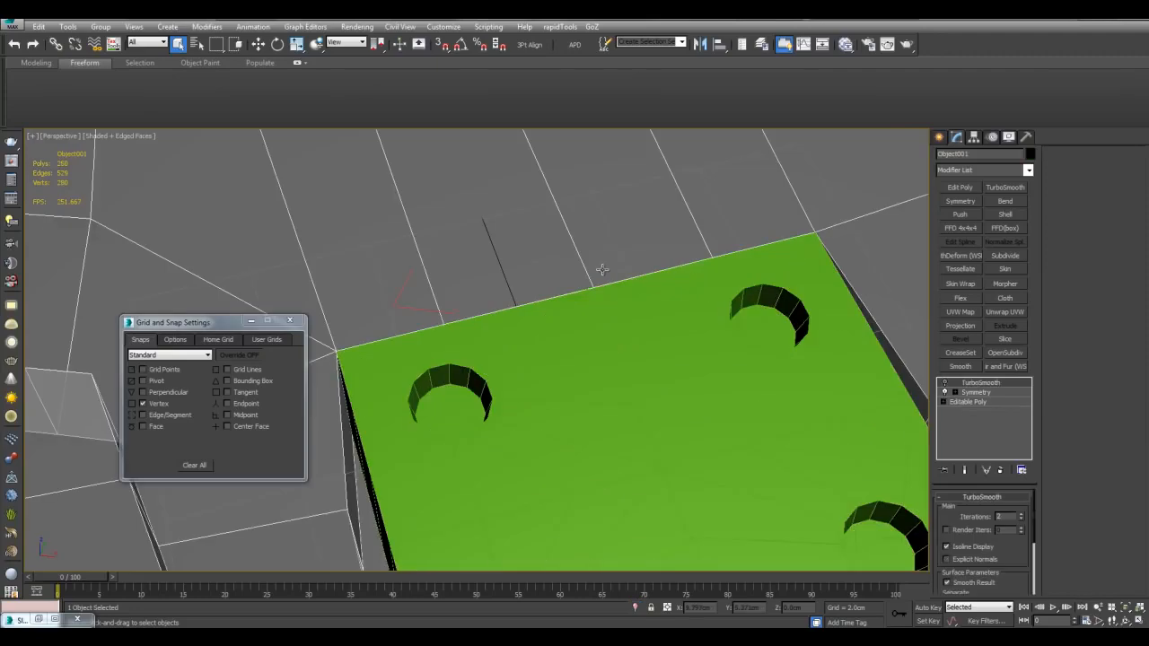
# Step: Isolate the grey shell and orbit back toward the green plate
pyautogui.hotkey('alt', 'q')
pyautogui.scroll(4, 615, 297)
pyautogui.keyDown('alt'); pyautogui.moveTo(602, 269); pyautogui.dragTo(616, 314, button='middle'); pyautogui.keyUp('alt')
pyautogui.scroll(3, 610, 346)
pyautogui.hotkey('alt', 'q')
pyautogui.scroll(-3, 605, 363)
pyautogui.scroll(-4, 602, 322)
pyautogui.scroll(5, 605, 317)
pyautogui.moveTo(616, 314); pyautogui.dragTo(594, 335, button='middle')
pyautogui.scroll(-2, 617, 327)
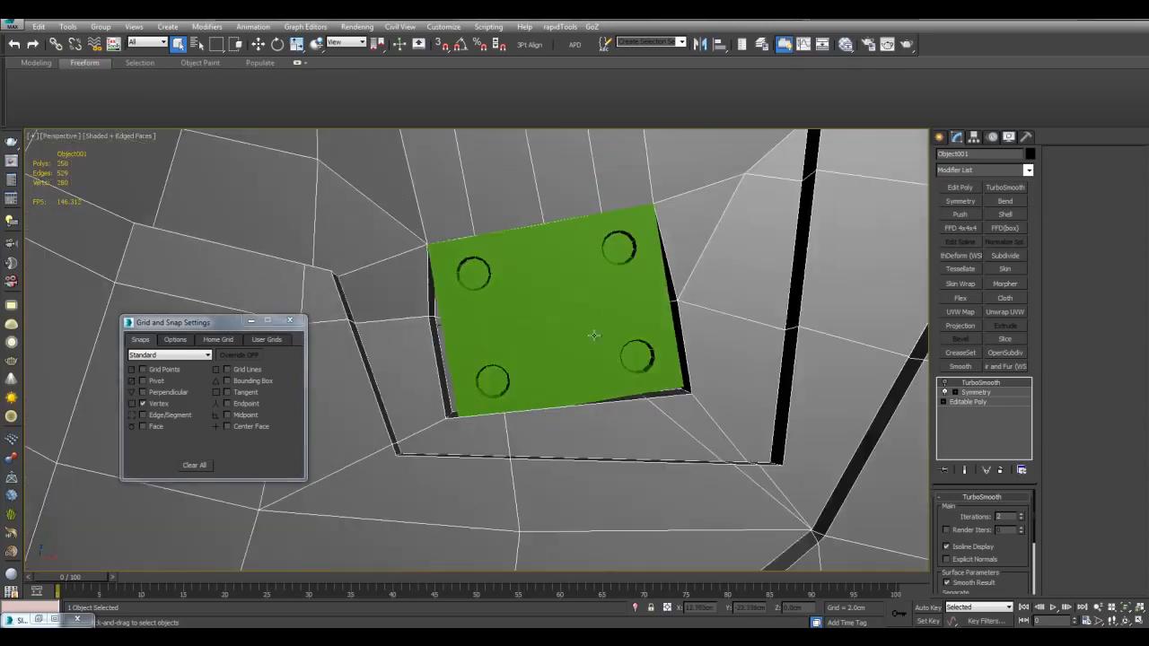
# Step: Isolate the grey shell together with the helper grid Grid001
pyautogui.moveTo(414, 251); pyautogui.dragTo(650, 442)
pyautogui.keyDown('alt'); pyautogui.click(600, 305); pyautogui.keyUp('alt')
pyautogui.keyDown('alt'); pyautogui.click(709, 286); pyautogui.keyUp('alt')
pyautogui.keyDown('alt'); pyautogui.moveTo(677, 331); pyautogui.dragTo(598, 314, button='middle'); pyautogui.keyUp('alt')
pyautogui.scroll(4, 605, 380)
pyautogui.scroll(-3, 618, 371)
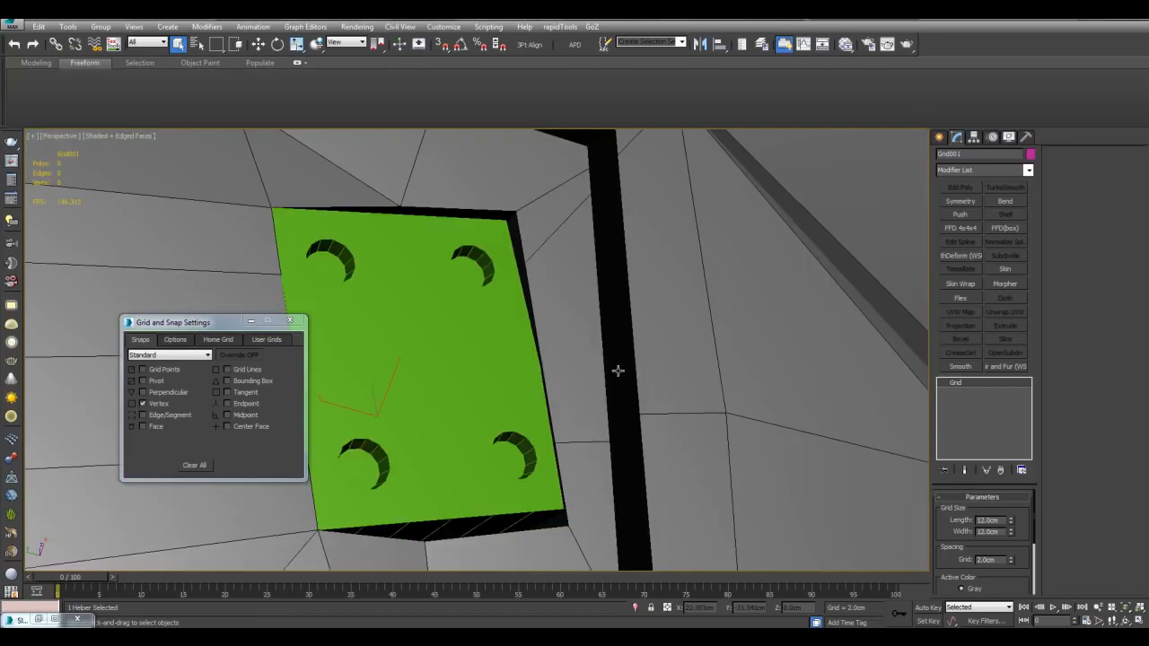
pyautogui.keyDown('ctrl'); pyautogui.click(550, 311); pyautogui.keyUp('ctrl')
pyautogui.hotkey('alt', 'q')
# Step: Frame Grid001 and set it to align to the recess face it touches
pyautogui.keyDown('alt'); pyautogui.click(544, 310); pyautogui.keyUp('alt')
pyautogui.press('z')
pyautogui.scroll(-3, 550, 315)
pyautogui.keyDown('alt'); pyautogui.moveTo(542, 331); pyautogui.dragTo(577, 303, button='middle'); pyautogui.keyUp('alt')
pyautogui.scroll(4, 584, 303)
pyautogui.hotkey('alt', 'n')
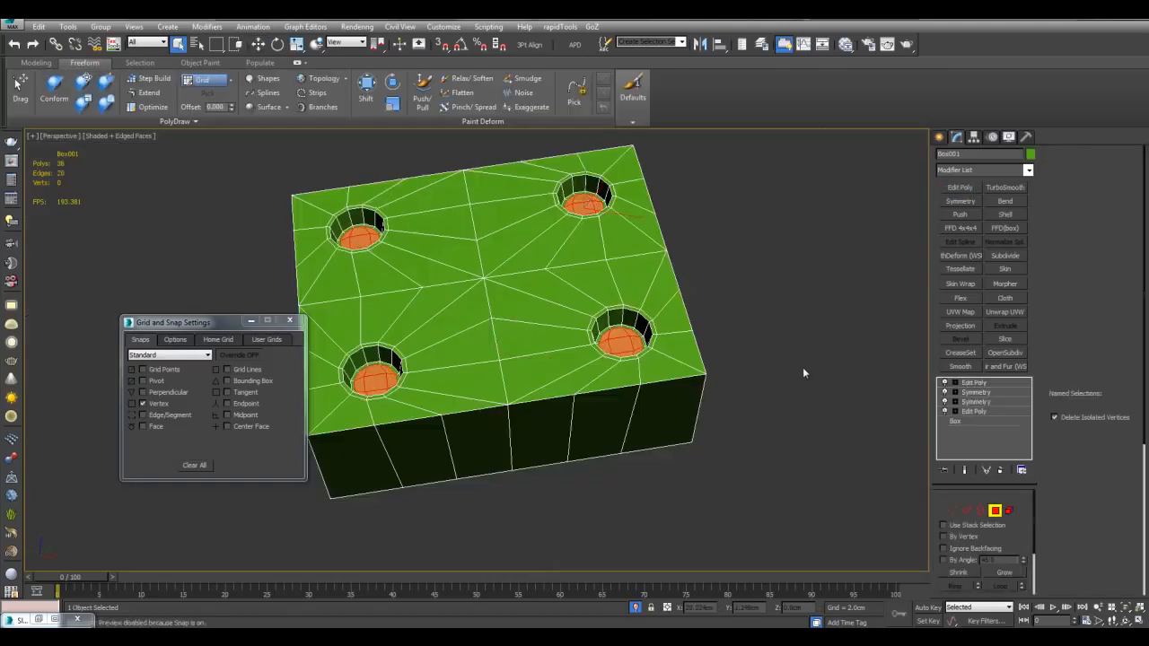
# Step: Grid Align the green plate's front faces onto the helper grid plane
pyautogui.moveTo(692, 409)
pyautogui.mouseDown()
pyautogui.moveTo(578, 411)
pyautogui.moveTo(414, 441)
pyautogui.mouseUp()
pyautogui.keyDown('ctrl'); pyautogui.click(414, 441); pyautogui.keyUp('ctrl')
pyautogui.keyDown('ctrl'); pyautogui.click(368, 459); pyautogui.keyUp('ctrl')
pyautogui.hotkey('alt', 'x')
pyautogui.keyDown('alt'); pyautogui.moveTo(689, 377); pyautogui.dragTo(700, 432, button='middle'); pyautogui.keyUp('alt')
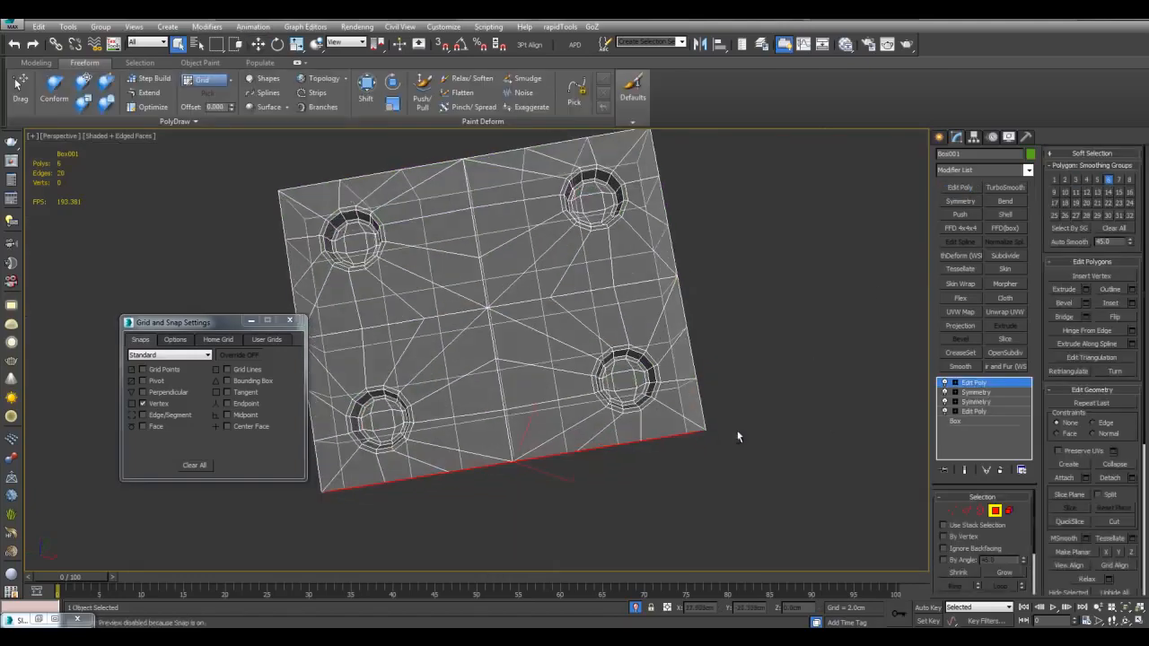
pyautogui.hotkey('alt', 'x')
pyautogui.click(1116, 566)
# Step: Exit Polygon mode, end isolation and check the plate within the shell
pyautogui.moveTo(827, 456); pyautogui.dragTo(843, 430, button='middle')
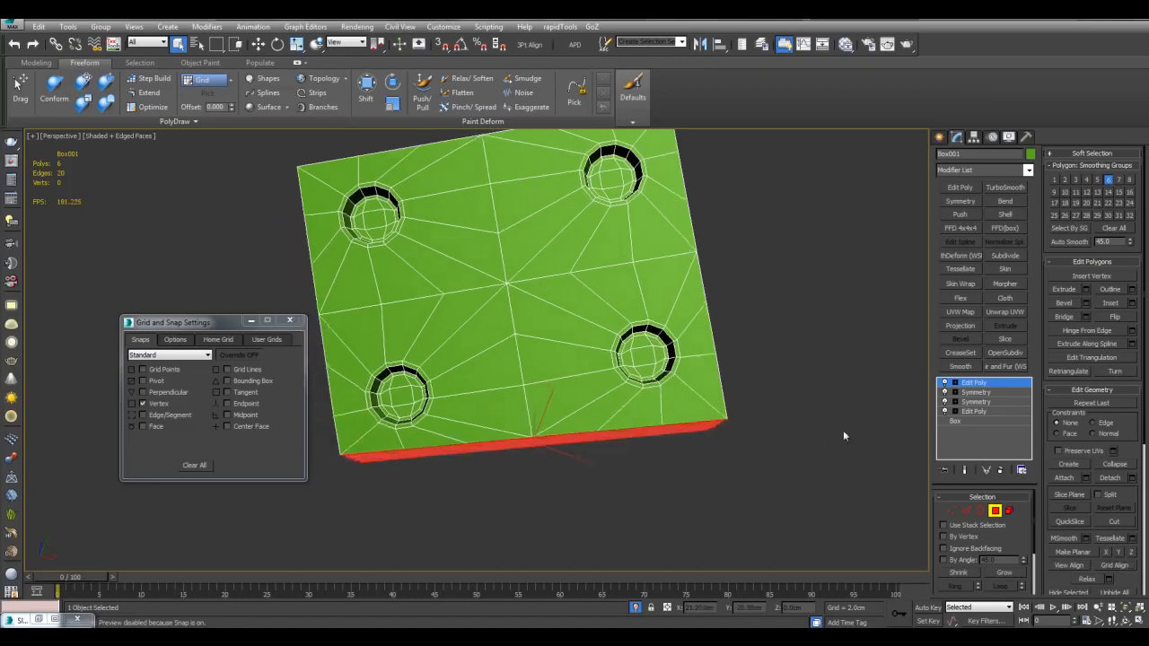
pyautogui.scroll(-3, 843, 430)
pyautogui.press('4')
pyautogui.hotkey('alt', 'q')
pyautogui.keyDown('alt'); pyautogui.moveTo(698, 456); pyautogui.dragTo(685, 366, button='middle'); pyautogui.keyUp('alt')
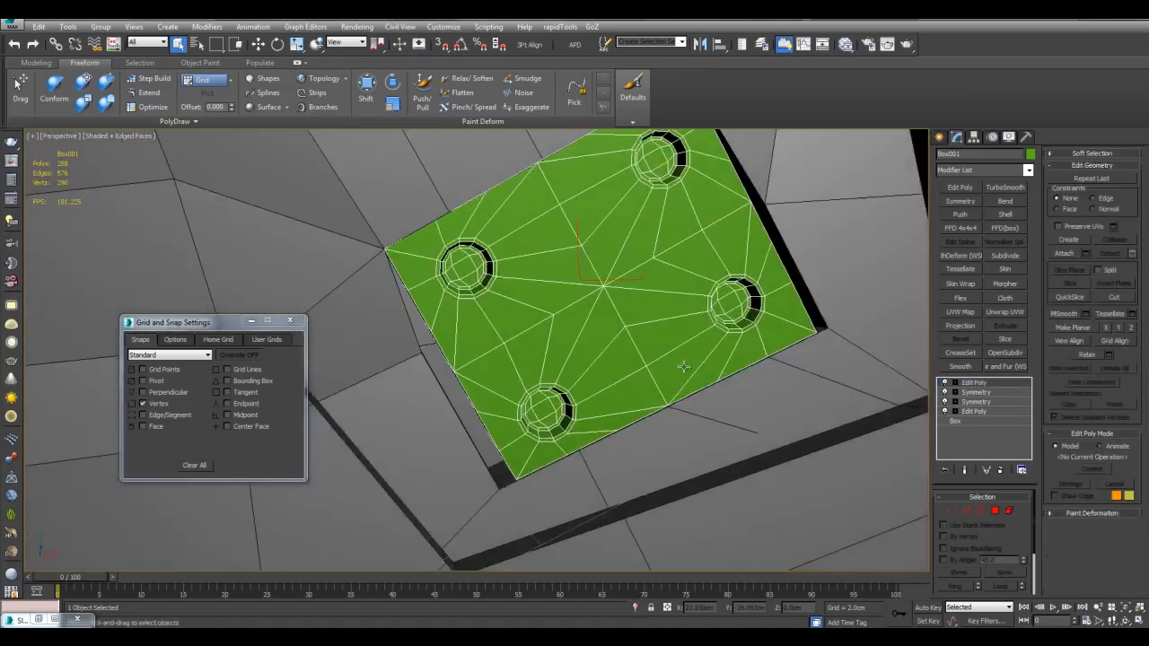
pyautogui.keyDown('alt'); pyautogui.moveTo(774, 352); pyautogui.dragTo(662, 384, button='middle'); pyautogui.keyUp('alt')
pyautogui.click(659, 384)
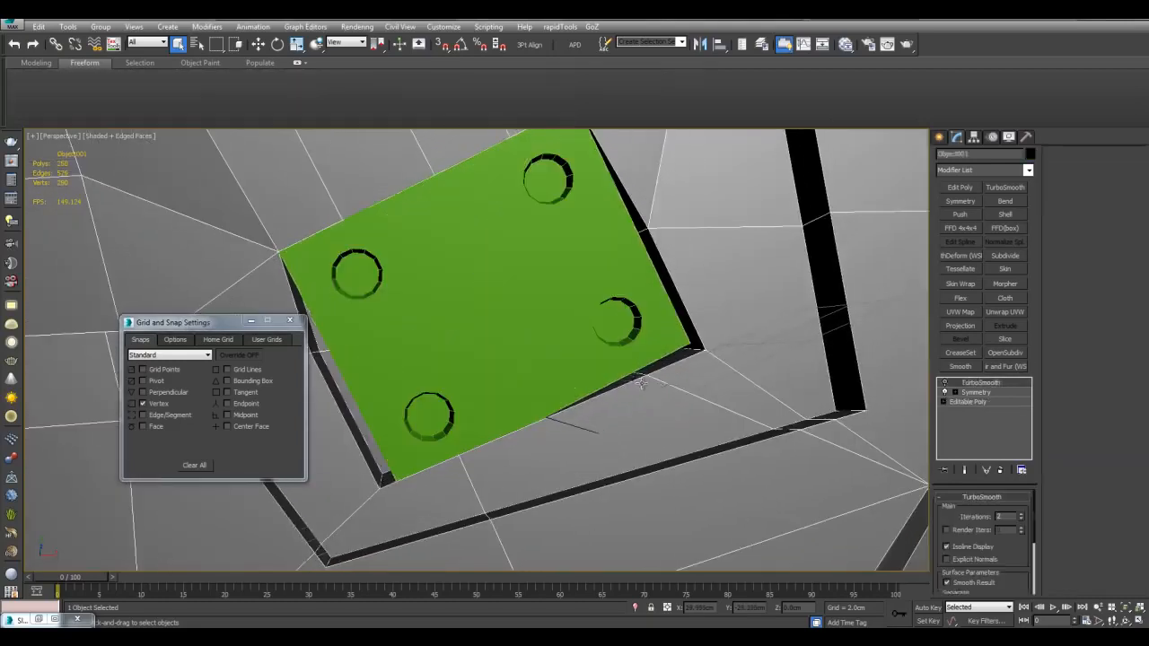
# Step: Isolate the shell with Grid001 and align the grid to the plate's flattened face
pyautogui.keyDown('ctrl'); pyautogui.click(642, 383); pyautogui.keyUp('ctrl')
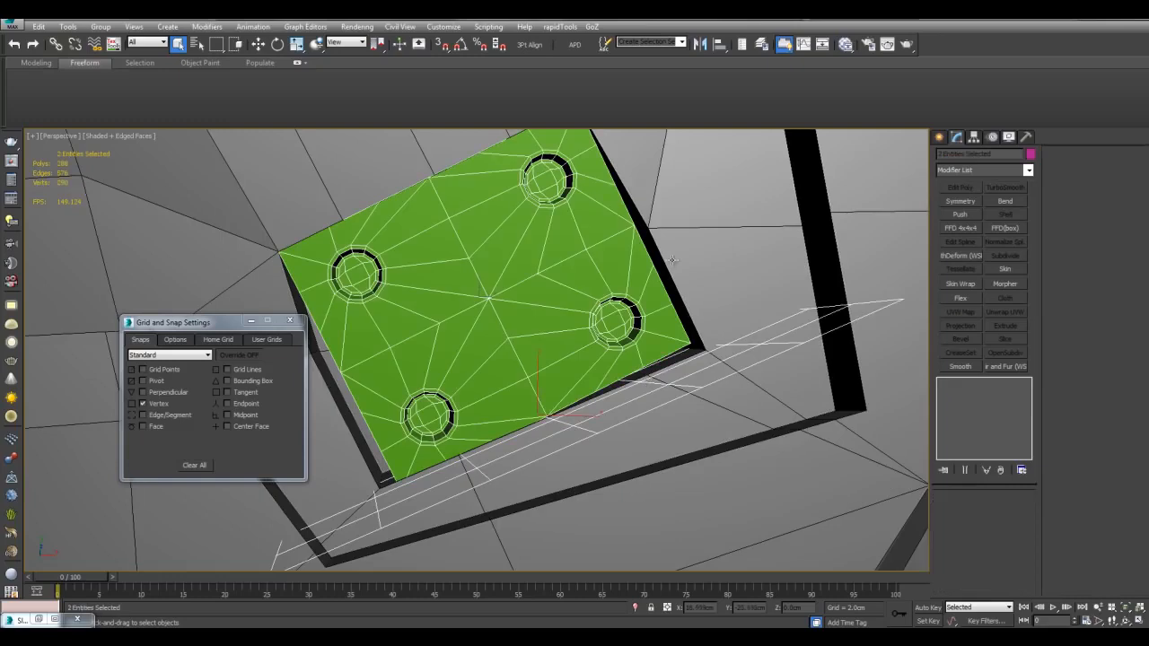
pyautogui.hotkey('alt', 'q')
pyautogui.keyDown('alt'); pyautogui.moveTo(663, 405); pyautogui.dragTo(587, 315, button='middle'); pyautogui.keyUp('alt')
pyautogui.click(616, 254)
pyautogui.scroll(3, 587, 315)
pyautogui.moveTo(588, 314); pyautogui.dragTo(654, 307, button='middle')
pyautogui.click(564, 341)
pyautogui.press('w')
pyautogui.keyDown('alt'); pyautogui.moveTo(564, 341); pyautogui.dragTo(588, 329, button='middle'); pyautogui.keyUp('alt')
# Step: Isolate the grey shell and enter Polygon mode on its base Editable Poly
pyautogui.press('q')
pyautogui.hotkey('alt', 'q')
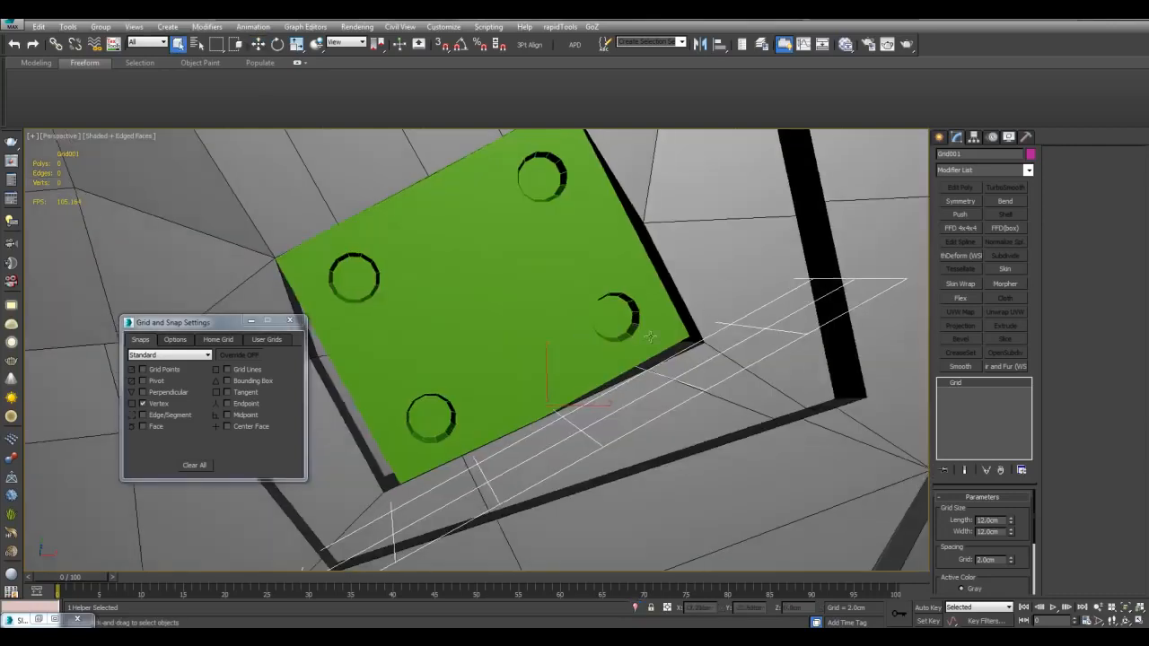
pyautogui.click(714, 303)
pyautogui.hotkey('alt', 'q')
pyautogui.click(980, 400)
pyautogui.keyDown('alt'); pyautogui.moveTo(745, 357); pyautogui.dragTo(564, 354, button='middle'); pyautogui.keyUp('alt')
pyautogui.scroll(5, 564, 354)
pyautogui.press('4')
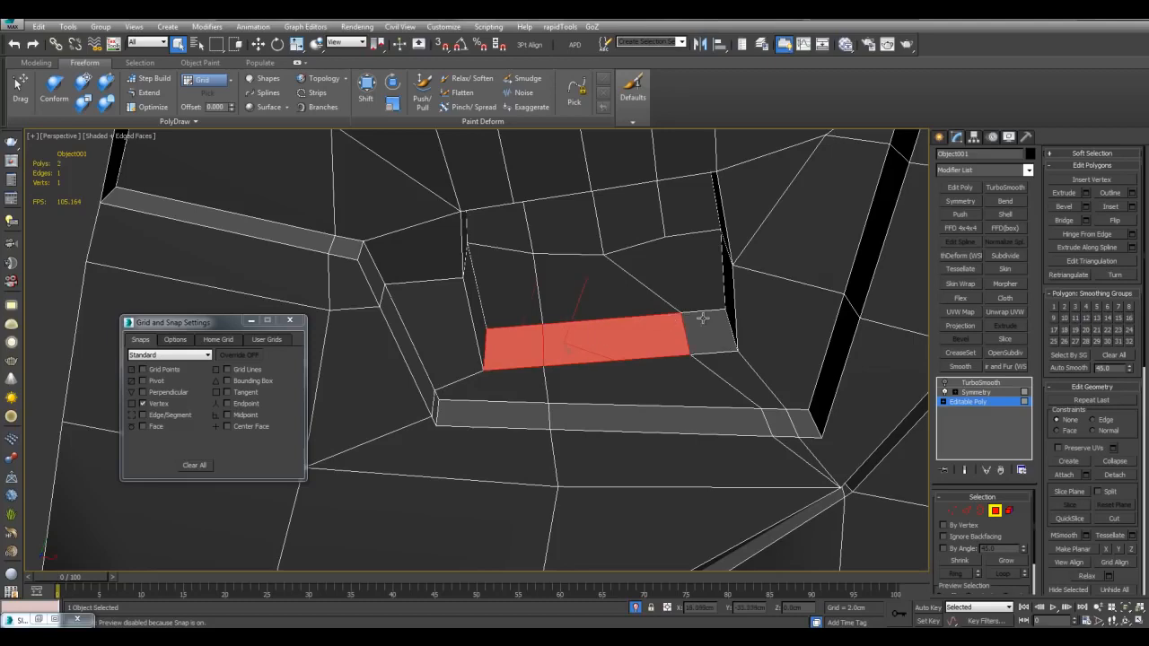
# Step: Grid Align the selected shell faces onto the helper grid plane
pyautogui.click(1119, 563)
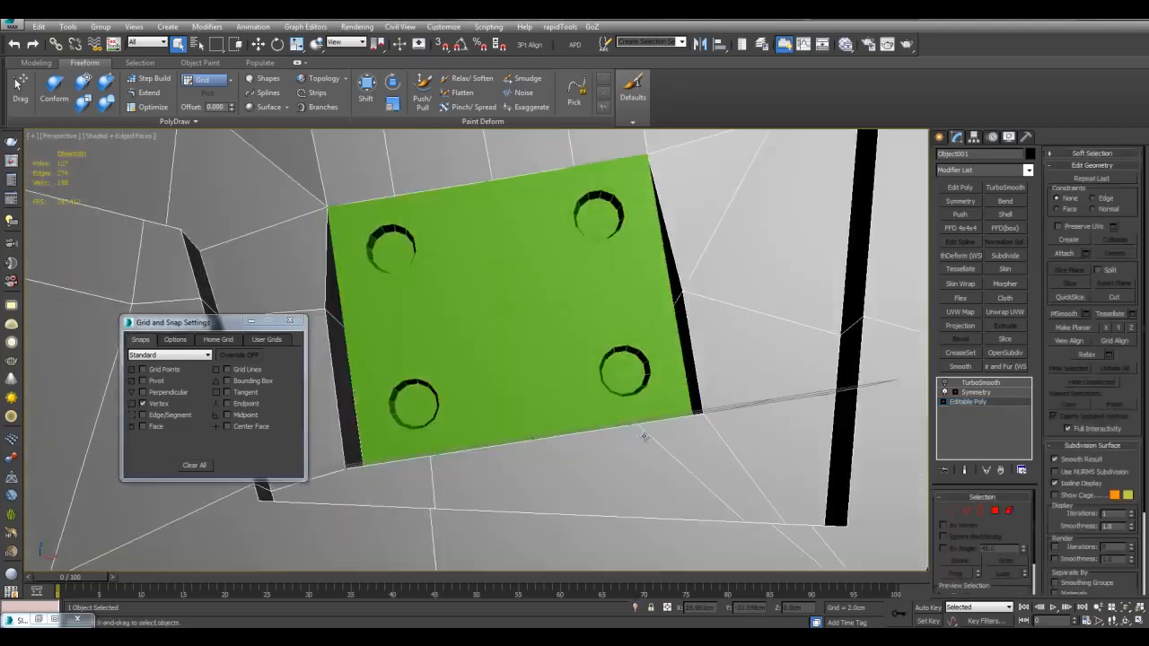
pyautogui.keyDown('alt'); pyautogui.moveTo(643, 436); pyautogui.dragTo(660, 347, button='middle'); pyautogui.keyUp('alt')
pyautogui.scroll(-4, 577, 405)
# Step: Snap Grid001 onto the green plate's surface
pyautogui.click(615, 332)
pyautogui.scroll(-3, 660, 347)
pyautogui.keyDown('alt'); pyautogui.moveTo(574, 333); pyautogui.dragTo(575, 384, button='middle'); pyautogui.keyUp('alt')
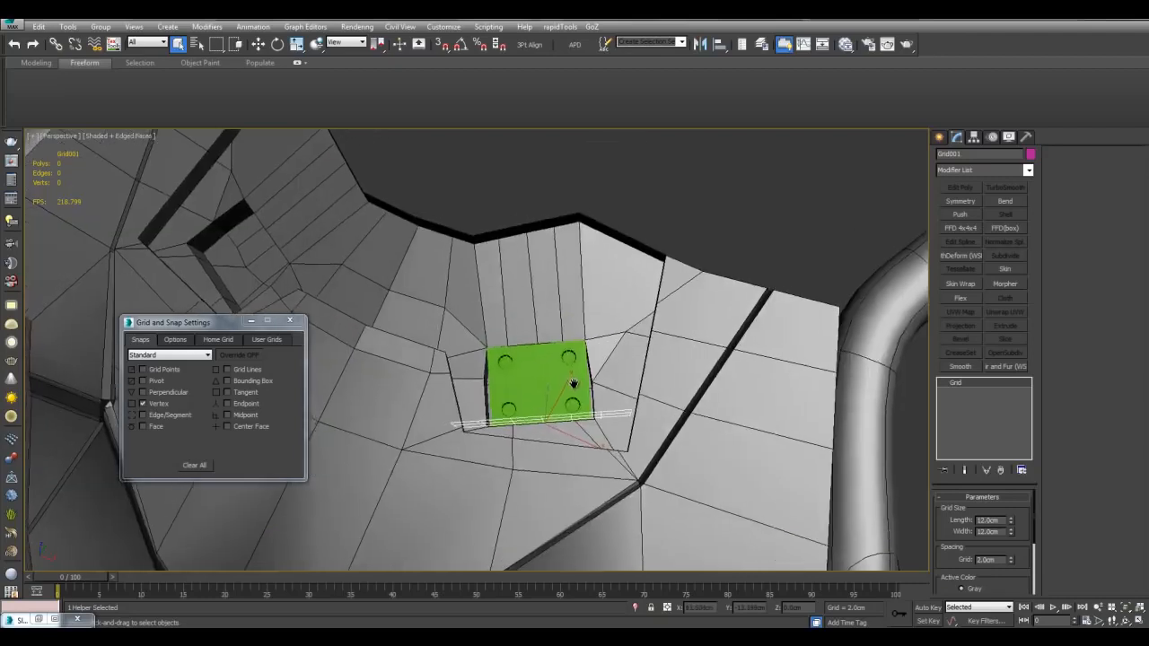
pyautogui.scroll(3, 577, 371)
pyautogui.moveTo(570, 401); pyautogui.dragTo(670, 386)
pyautogui.press('w')
pyautogui.press('q')
# Step: Select the shell faces surrounding the plate along its bottom, top and left sides
pyautogui.click(684, 377)
pyautogui.click(974, 401)
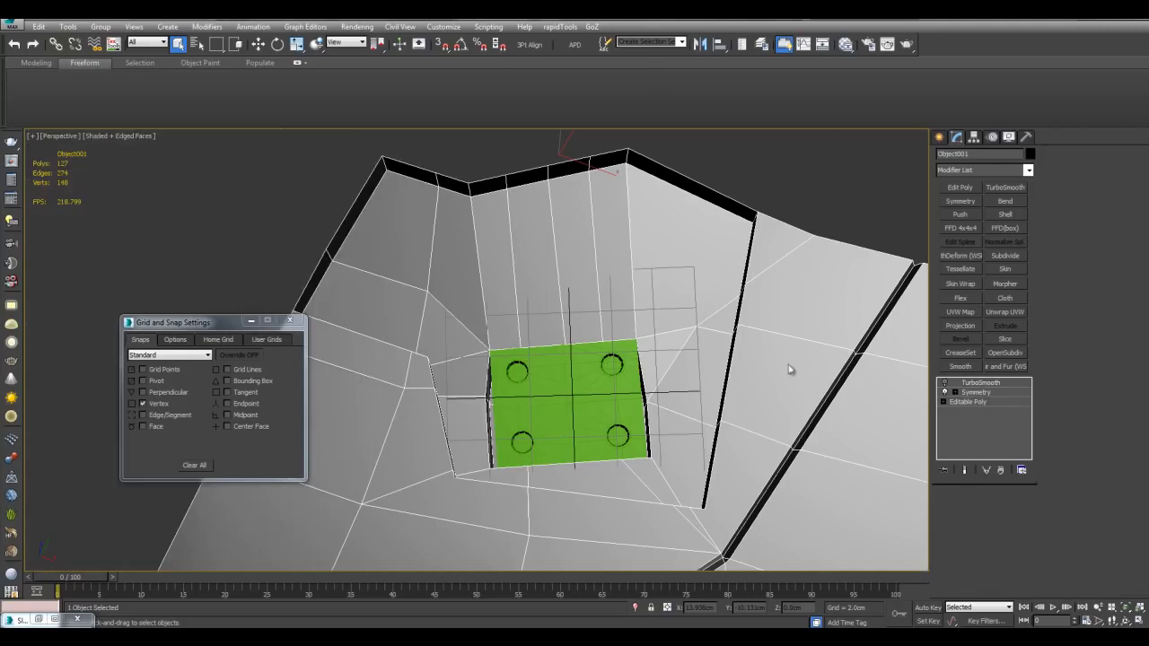
pyautogui.press('4')
pyautogui.keyDown('shift'); pyautogui.click(697, 418); pyautogui.keyUp('shift')
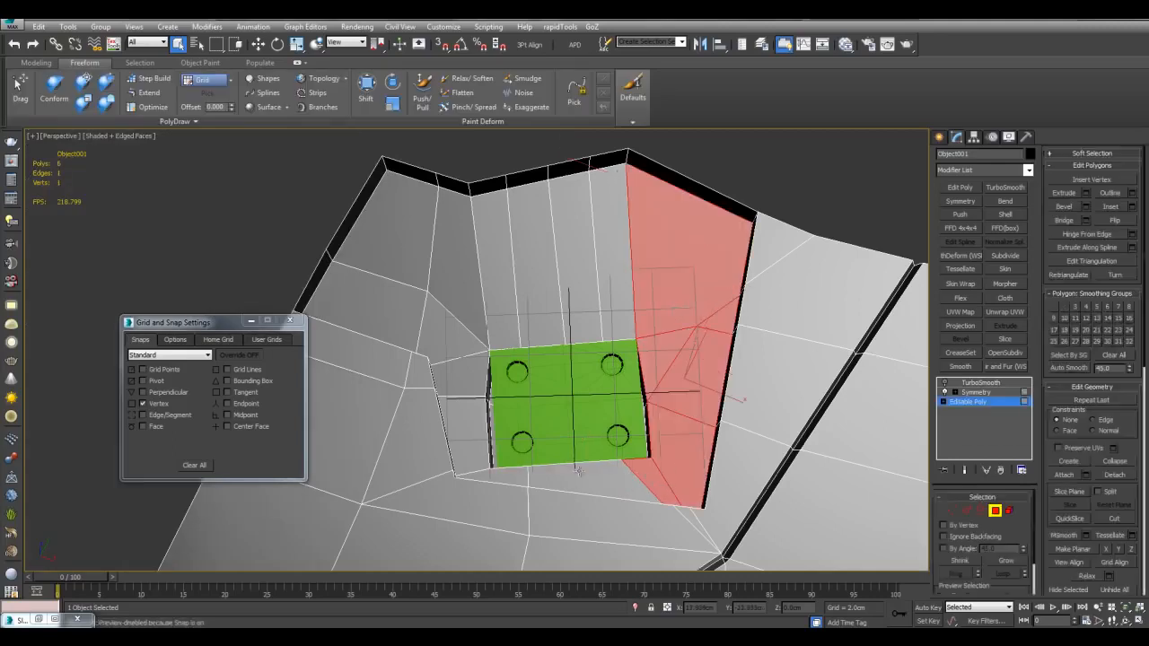
pyautogui.keyDown('shift'); pyautogui.click(578, 306); pyautogui.keyUp('shift')
pyautogui.keyDown('alt'); pyautogui.moveTo(772, 411); pyautogui.dragTo(687, 314, button='middle'); pyautogui.keyUp('alt')
# Step: Delete the black band face at upper right and the outer border edge loop
pyautogui.click(633, 175)
pyautogui.press('Delete')
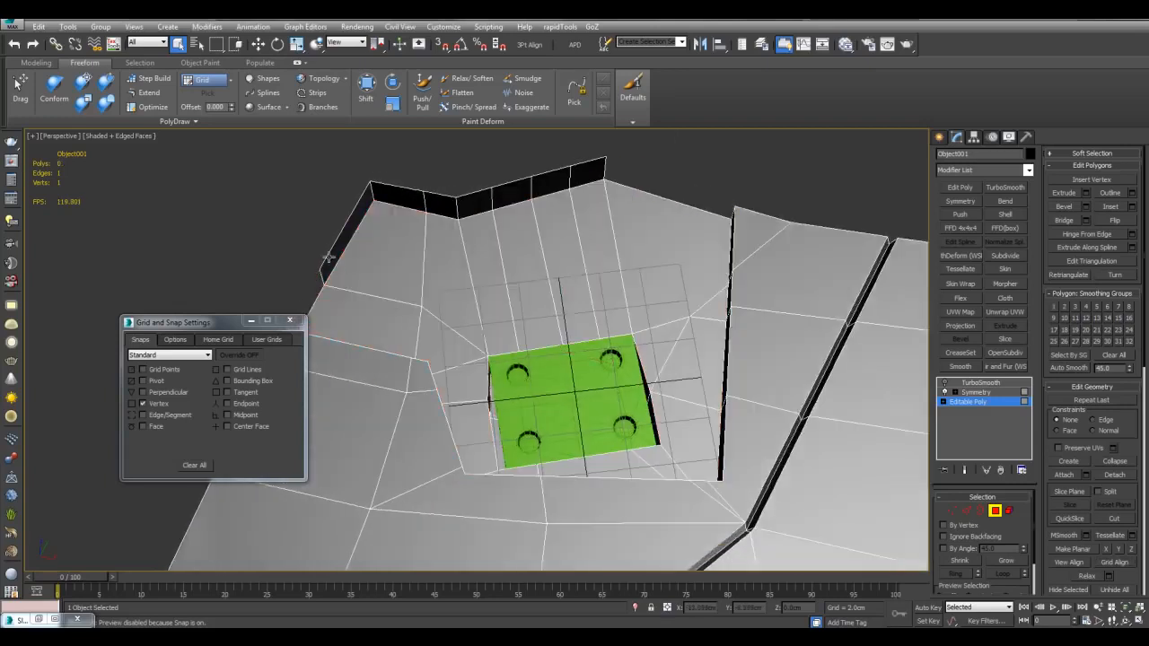
pyautogui.moveTo(328, 258); pyautogui.dragTo(336, 258, button='middle')
pyautogui.press('2')
pyautogui.doubleClick(348, 239)
pyautogui.press('Delete')
# Step: Select a group of shell vertices near the plate in Vertex mode
pyautogui.keyDown('alt'); pyautogui.moveTo(711, 275); pyautogui.dragTo(690, 359, button='middle'); pyautogui.keyUp('alt')
pyautogui.scroll(4, 678, 359)
pyautogui.moveTo(670, 305); pyautogui.dragTo(641, 349, button='middle')
pyautogui.press('1')
pyautogui.moveTo(642, 349); pyautogui.dragTo(642, 452)
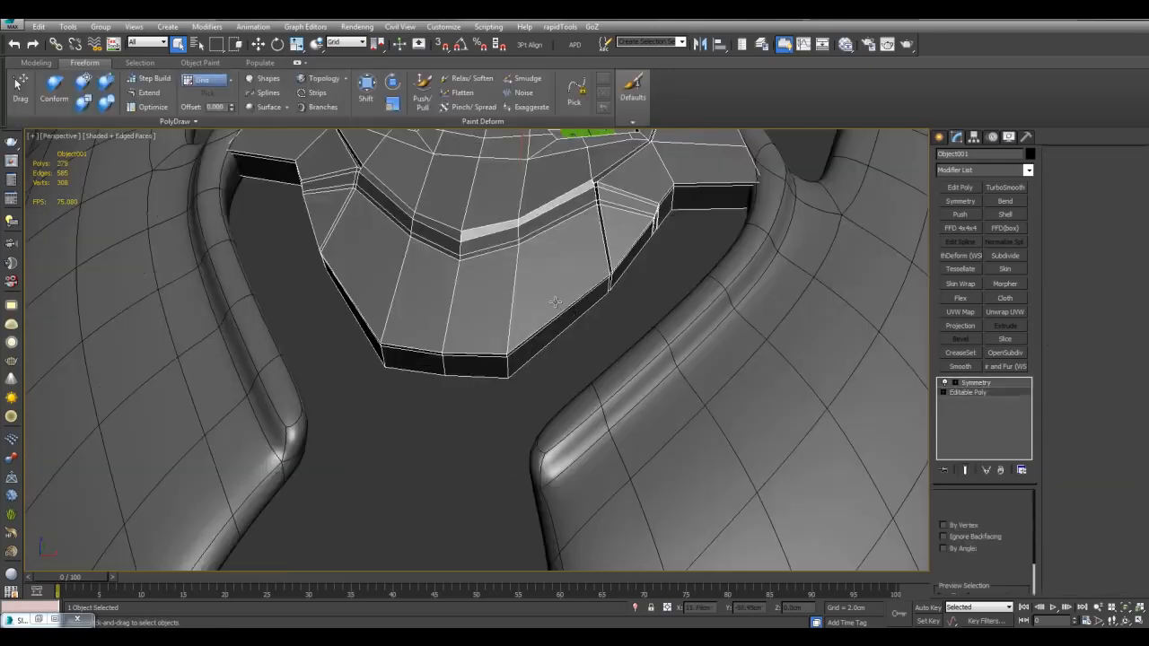
# Step: Detach the two lower front panels from the shell as a new object, Object002
pyautogui.press('4')
pyautogui.click(490, 290)
pyautogui.keyDown('alt'); pyautogui.moveTo(490, 290); pyautogui.dragTo(572, 273, button='middle'); pyautogui.keyUp('alt')
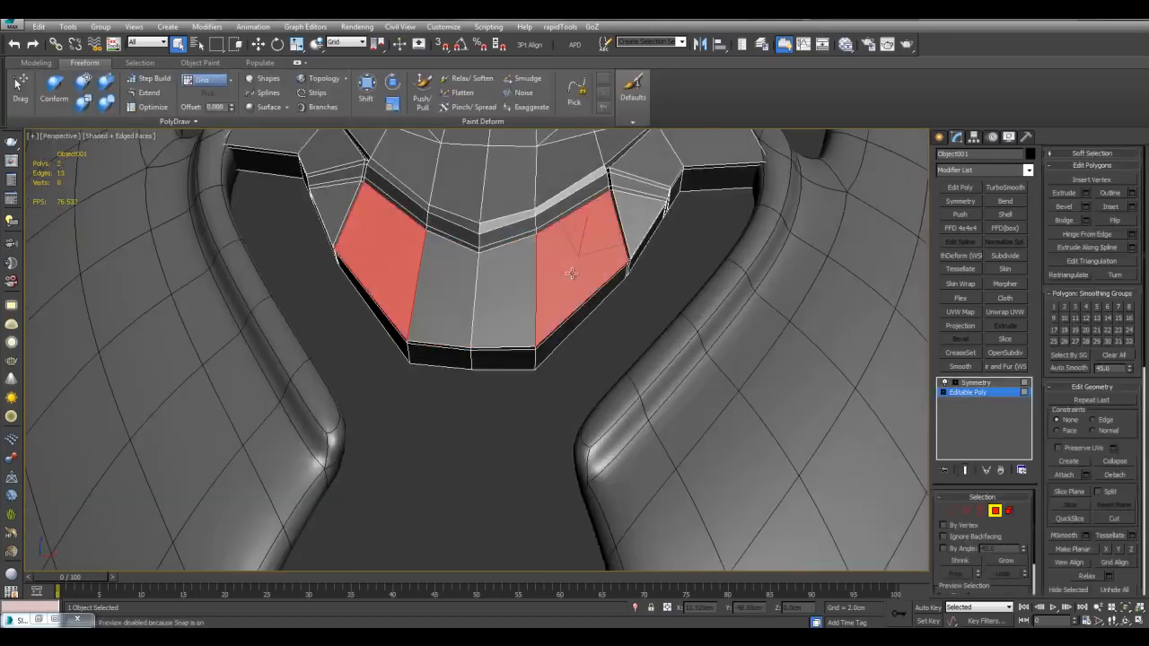
pyautogui.hotkey('alt', 'd')
pyautogui.click(743, 357)
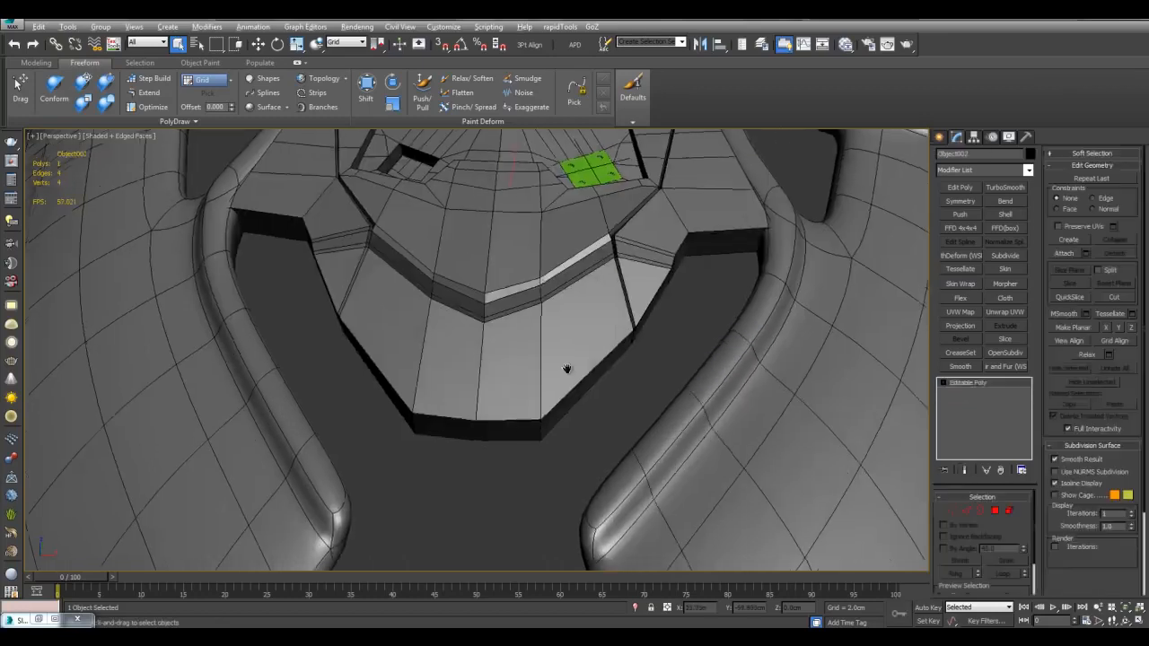
# Step: Shape the detached piece's lower corner against the side guard tip with the Freeform Shift brush
pyautogui.press('1')
pyautogui.scroll(-3, 601, 334)
pyautogui.click(367, 92)
pyautogui.moveTo(606, 325)
pyautogui.keyDown('alt'); pyautogui.mouseDown(button='middle')
pyautogui.moveTo(576, 337)
pyautogui.moveTo(600, 282)
pyautogui.mouseUp(button='middle'); pyautogui.keyUp('alt')
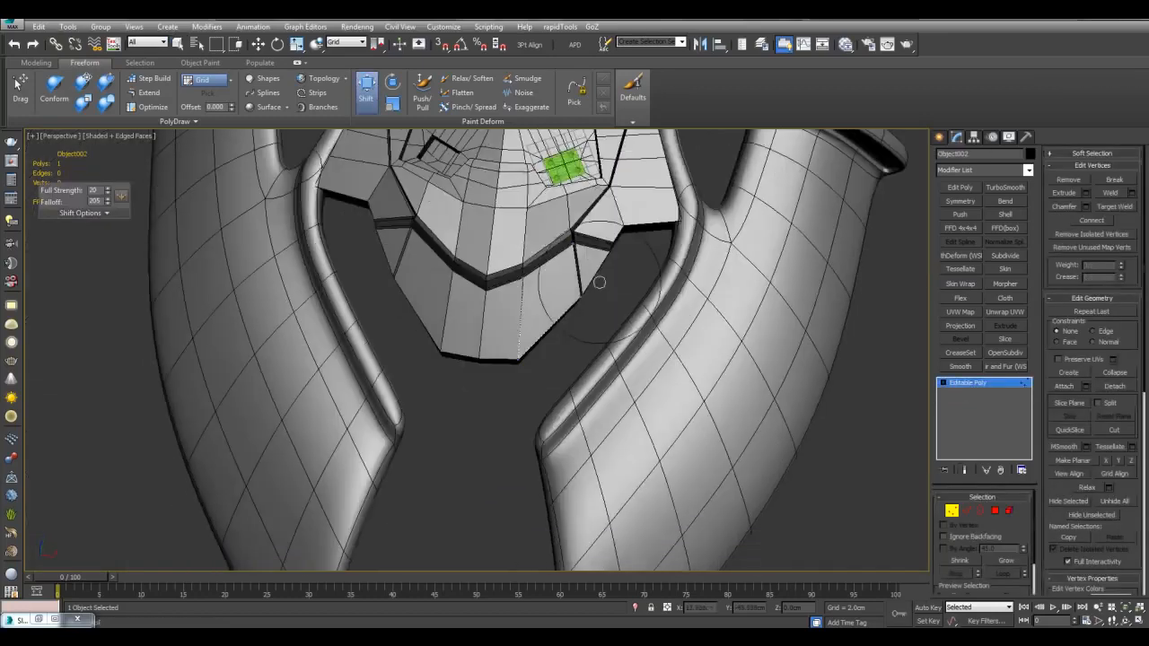
pyautogui.scroll(3, 597, 278)
pyautogui.moveTo(604, 272); pyautogui.dragTo(623, 319)
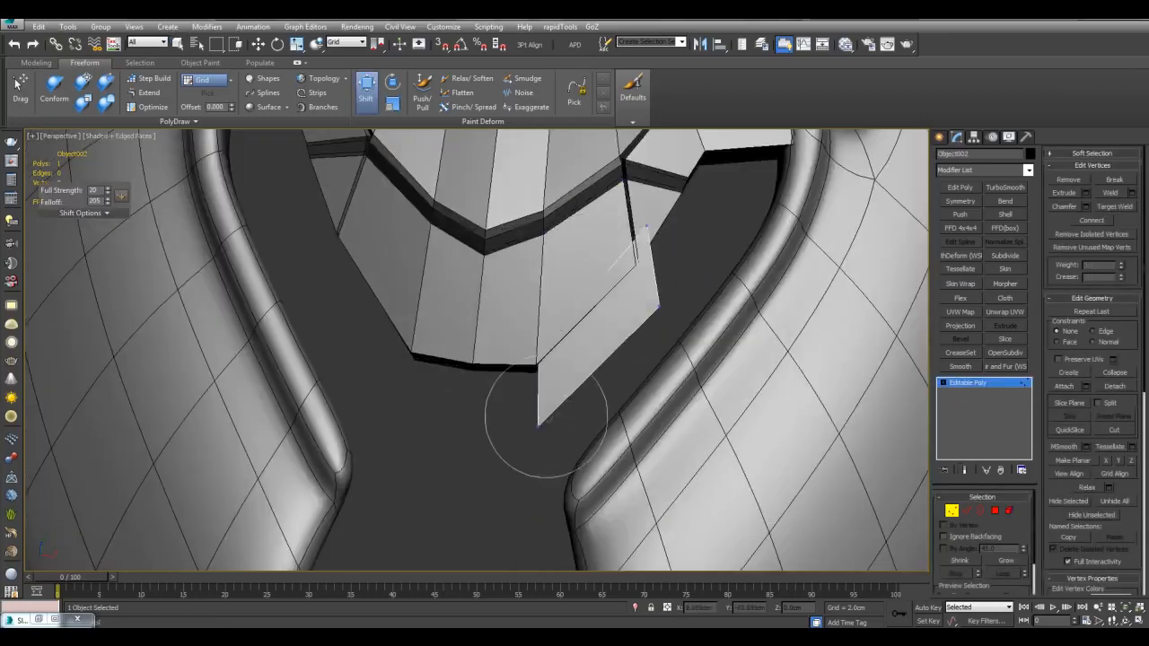
pyautogui.scroll(-2, 545, 419)
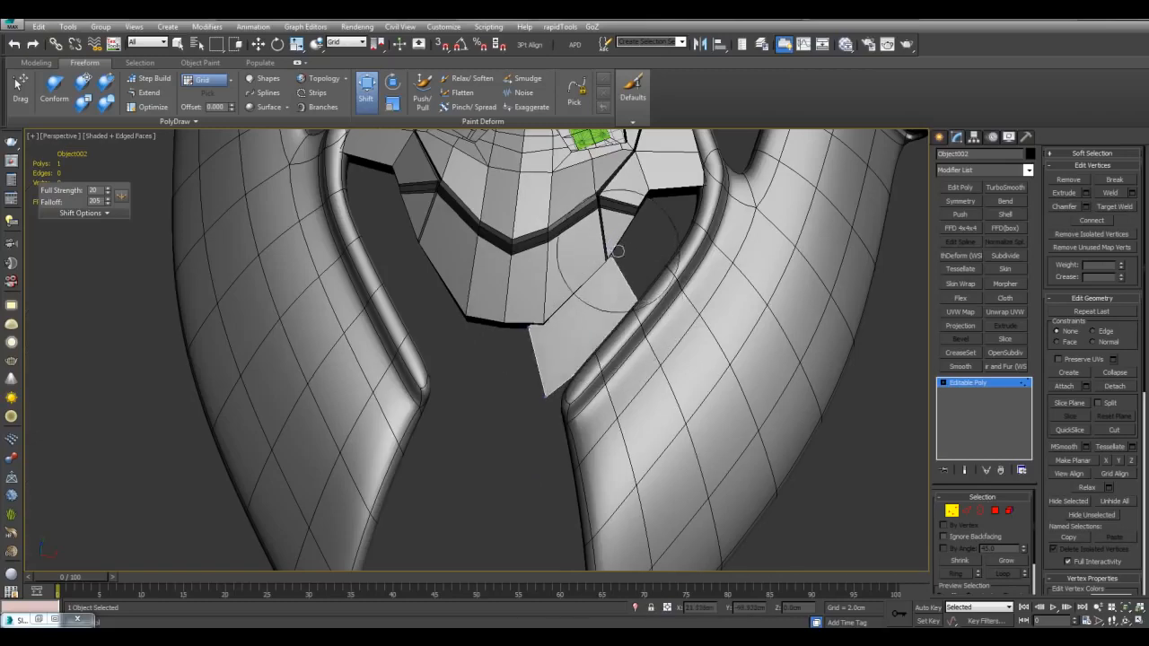
pyautogui.scroll(2, 617, 251)
pyautogui.moveTo(617, 253); pyautogui.dragTo(571, 280, button='middle')
pyautogui.moveTo(488, 460); pyautogui.dragTo(544, 345, button='middle')
pyautogui.scroll(-2, 549, 346)
pyautogui.moveTo(495, 365); pyautogui.dragTo(510, 366)
pyautogui.moveTo(510, 366); pyautogui.dragTo(523, 356, button='middle')
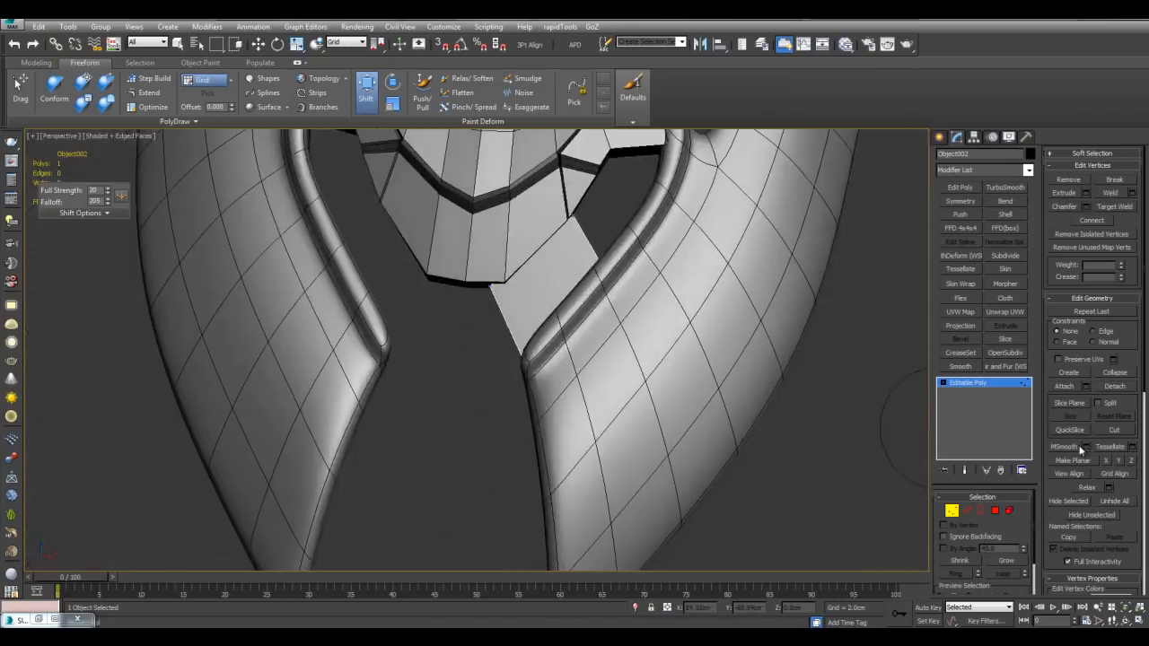
# Step: Pull the piece's top corners and right-end vertices up toward the shell, adjusting the corner vertex
pyautogui.moveTo(612, 268); pyautogui.dragTo(561, 337, button='middle')
pyautogui.scroll(3, 559, 326)
pyautogui.scroll(-4, 571, 360)
pyautogui.scroll(3, 532, 368)
pyautogui.moveTo(489, 370)
pyautogui.mouseDown()
pyautogui.moveTo(526, 329)
pyautogui.moveTo(544, 260)
pyautogui.mouseUp()
pyautogui.moveTo(535, 344); pyautogui.dragTo(578, 280)
pyautogui.moveTo(596, 368)
pyautogui.mouseDown()
pyautogui.moveTo(627, 365)
pyautogui.moveTo(634, 314)
pyautogui.mouseUp()
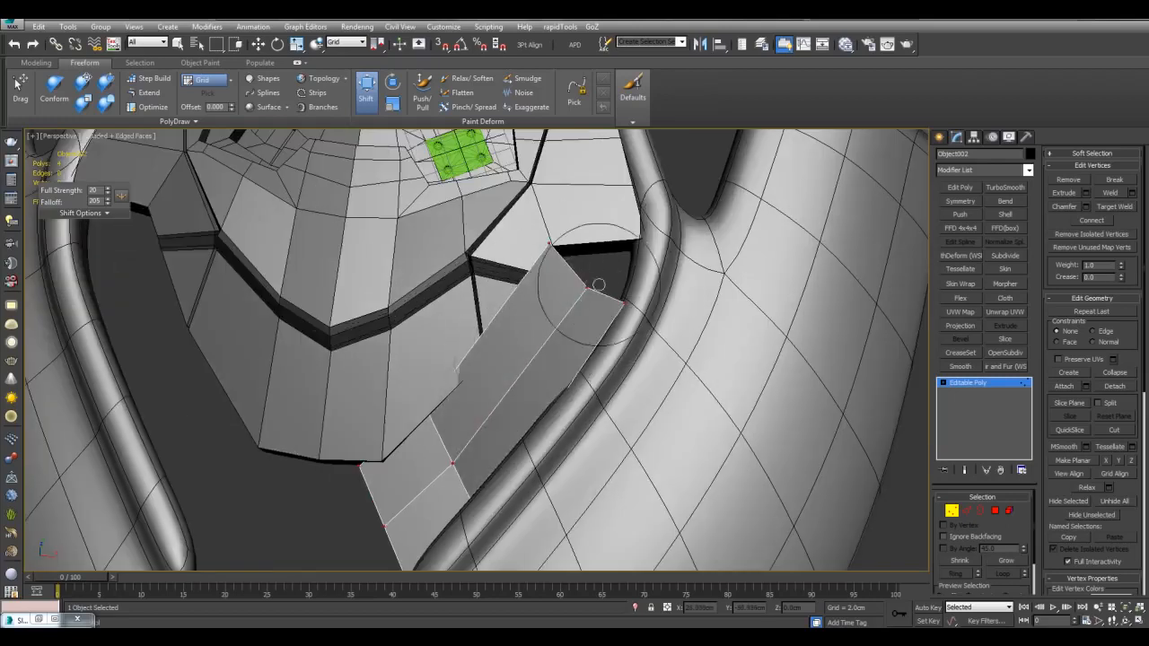
pyautogui.scroll(2, 568, 286)
pyautogui.scroll(-3, 613, 334)
pyautogui.moveTo(613, 335); pyautogui.dragTo(565, 381, button='middle')
pyautogui.scroll(3, 656, 300)
pyautogui.scroll(4, 564, 269)
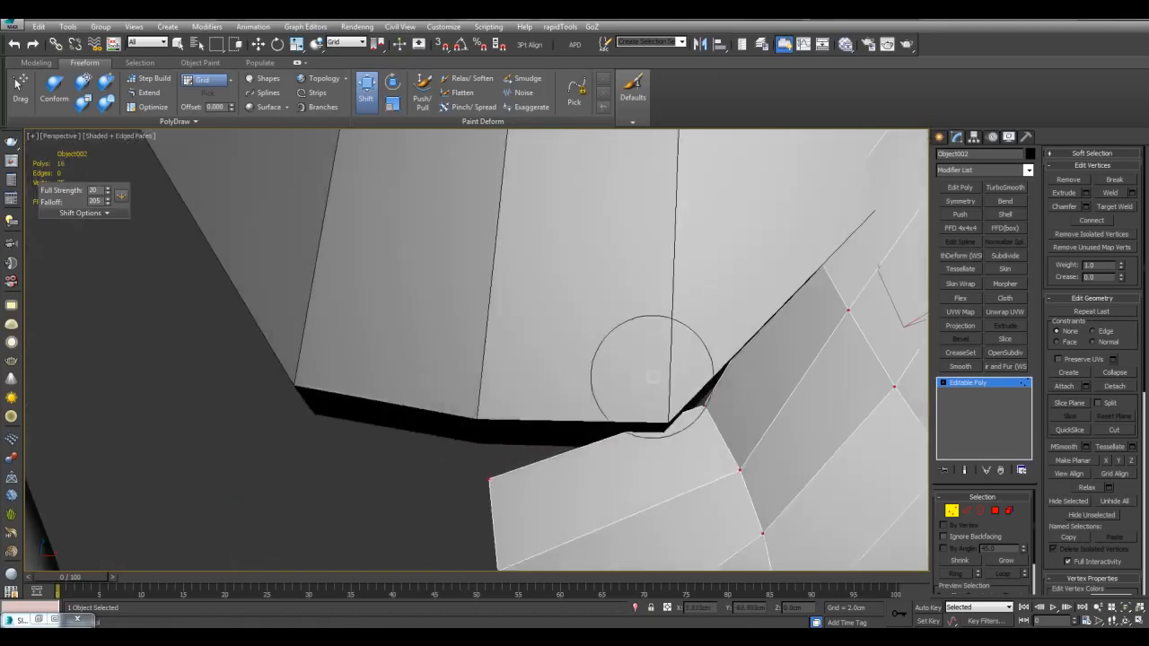
pyautogui.moveTo(752, 443); pyautogui.dragTo(731, 459)
pyautogui.moveTo(731, 460); pyautogui.dragTo(661, 225, button='middle')
pyautogui.scroll(-4, 662, 225)
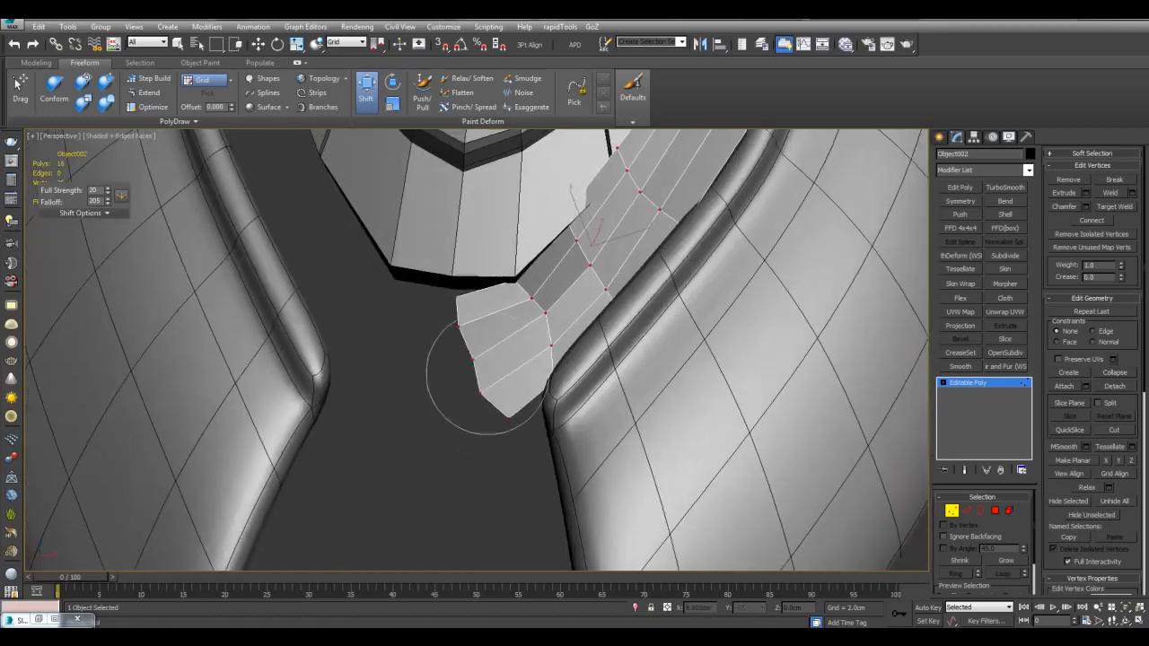
# Step: Lengthen the strap by moving its bottom edge downward, then select its two long edges for connecting
pyautogui.press('w')
pyautogui.press('2')
pyautogui.moveTo(509, 396); pyautogui.dragTo(542, 279, button='middle')
pyautogui.scroll(-3, 542, 280)
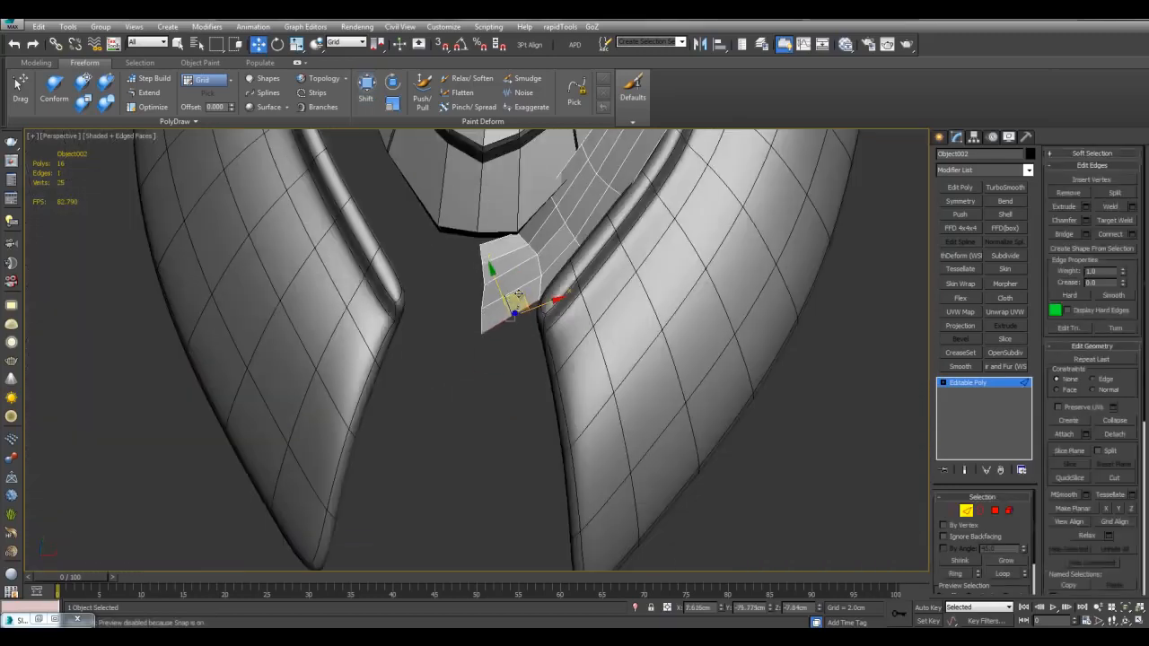
pyautogui.keyDown('shift'); pyautogui.moveTo(521, 300); pyautogui.dragTo(521, 519); pyautogui.keyUp('shift')
pyautogui.scroll(-3, 521, 519)
pyautogui.press('q')
pyautogui.moveTo(460, 404); pyautogui.dragTo(562, 393)
pyautogui.hotkey('ctrl', 'shift', 'e')
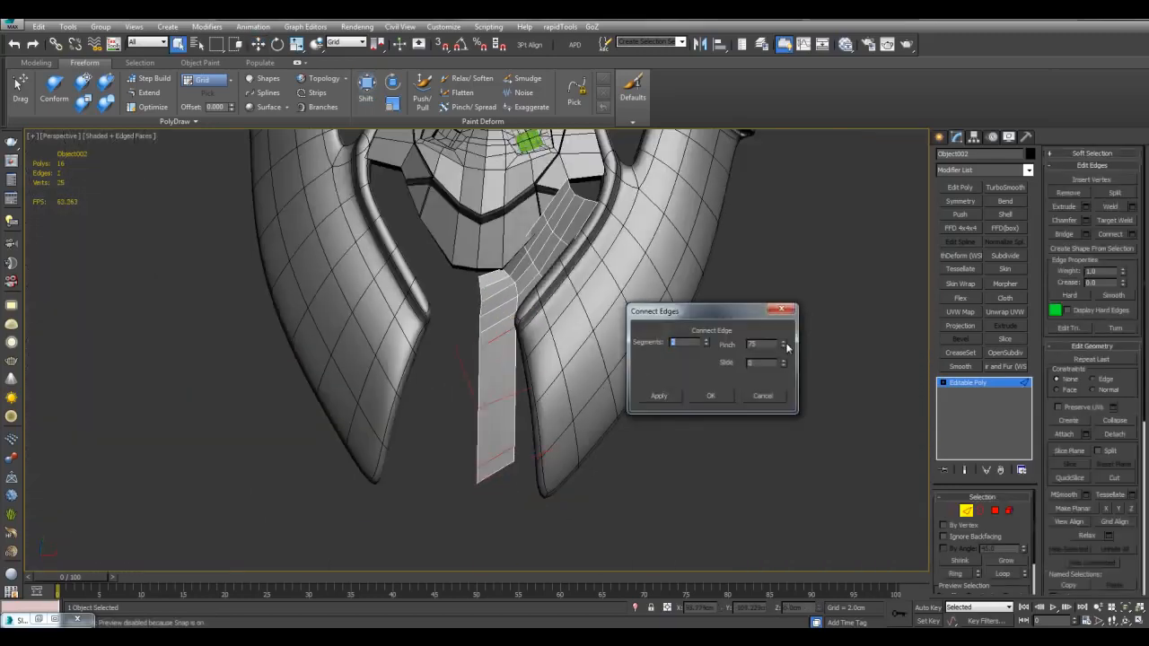
# Step: Apply Connect Edges to add loops along the strap's length
pyautogui.click(711, 396)
pyautogui.press('1')
pyautogui.click(368, 88)
pyautogui.moveTo(503, 381)
pyautogui.keyDown('alt'); pyautogui.mouseDown(button='middle')
pyautogui.moveTo(536, 318)
pyautogui.moveTo(709, 278)
pyautogui.moveTo(679, 360)
pyautogui.mouseUp(button='middle'); pyautogui.keyUp('alt')
pyautogui.scroll(3, 721, 280)
pyautogui.press('w')
pyautogui.press('1')
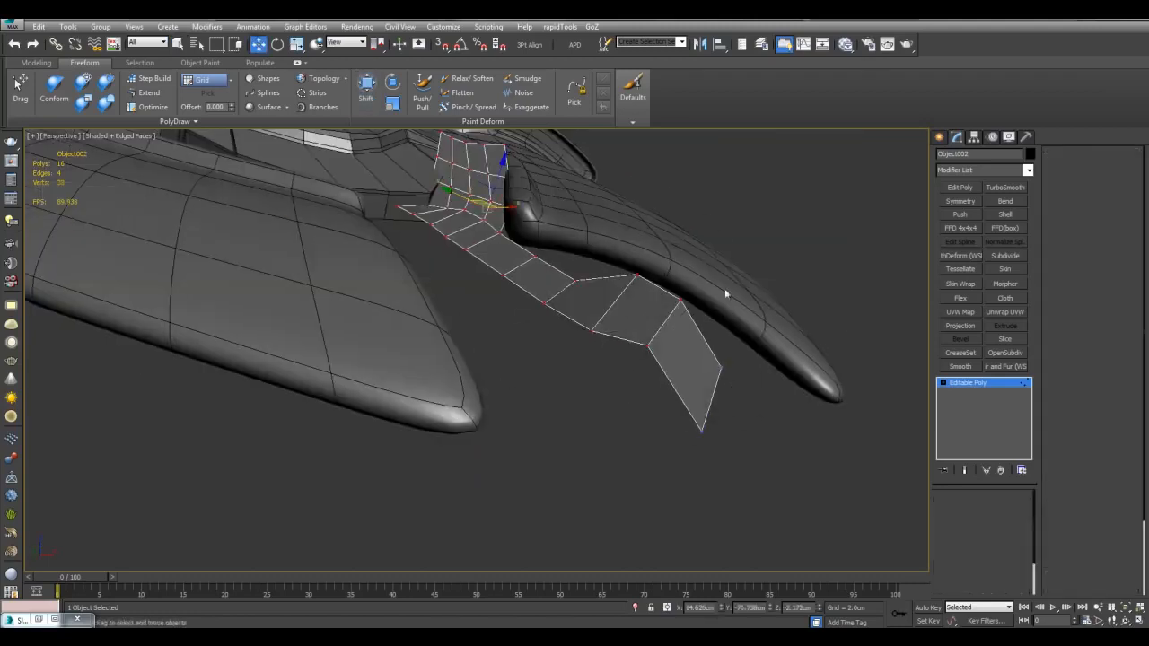
pyautogui.press('q')
# Step: Turn off TurboSmooth on the side guard and return to the strap's vertices with the Shift brush
pyautogui.click(726, 293)
pyautogui.click(945, 383)
pyautogui.click(641, 333)
pyautogui.press('1')
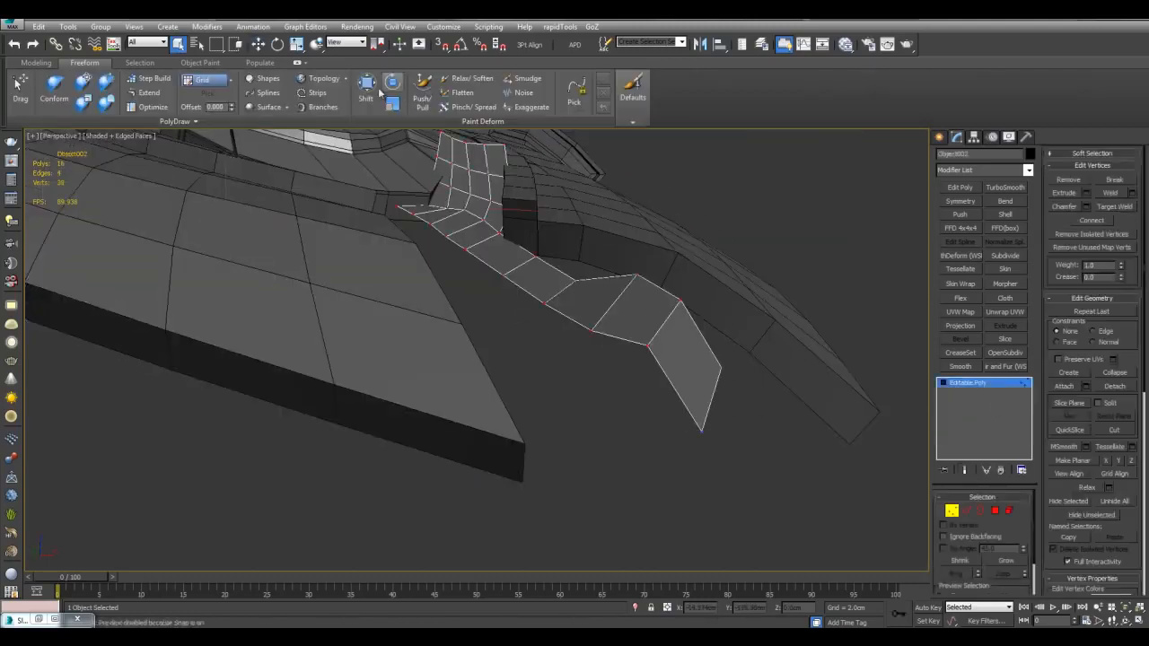
pyautogui.click(367, 88)
pyautogui.scroll(5, 557, 362)
pyautogui.moveTo(610, 326)
pyautogui.keyDown('alt'); pyautogui.mouseDown(button='middle')
pyautogui.moveTo(497, 329)
pyautogui.moveTo(503, 437)
pyautogui.mouseUp(button='middle'); pyautogui.keyUp('alt')
# Step: Bend the strap's end vertices toward the side guard, level with its tip
pyautogui.moveTo(502, 436); pyautogui.dragTo(510, 493)
pyautogui.moveTo(499, 365); pyautogui.dragTo(518, 410)
pyautogui.moveTo(518, 411)
pyautogui.keyDown('alt'); pyautogui.mouseDown(button='middle')
pyautogui.moveTo(526, 481)
pyautogui.moveTo(523, 468)
pyautogui.mouseUp(button='middle'); pyautogui.keyUp('alt')
pyautogui.scroll(-4, 516, 458)
pyautogui.moveTo(508, 445); pyautogui.dragTo(541, 475)
pyautogui.moveTo(441, 454); pyautogui.dragTo(431, 473)
pyautogui.moveTo(505, 286); pyautogui.dragTo(537, 417, button='middle')
pyautogui.scroll(3, 537, 416)
pyautogui.moveTo(565, 411); pyautogui.dragTo(575, 426)
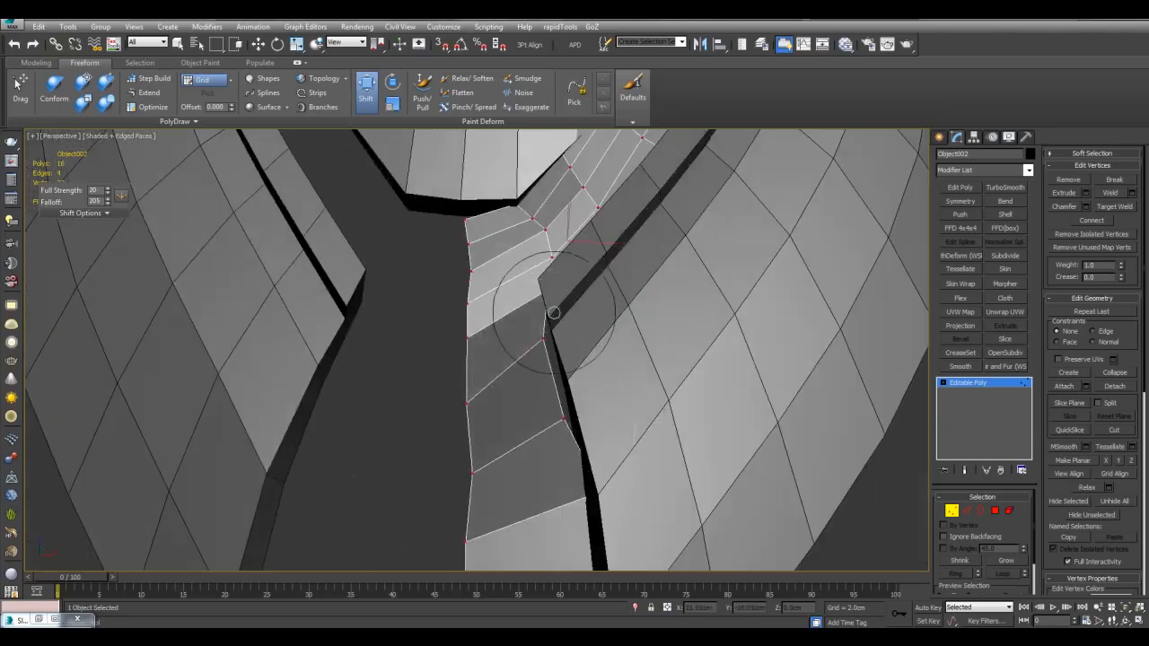
pyautogui.moveTo(600, 339); pyautogui.dragTo(605, 384, button='middle')
pyautogui.scroll(-4, 605, 384)
# Step: Add a Symmetry modifier to Object002 so matching straps run down both sides
pyautogui.press('w')
pyautogui.press('1')
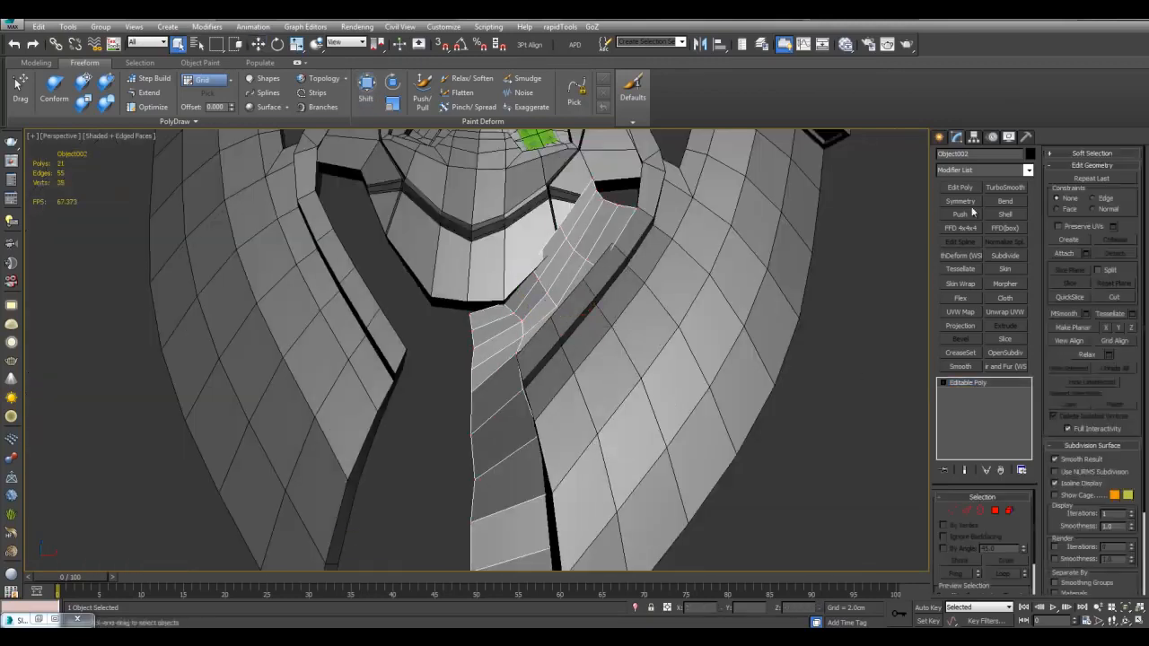
pyautogui.click(966, 203)
pyautogui.press('q')
pyautogui.click(868, 365)
pyautogui.keyDown('alt'); pyautogui.moveTo(853, 359); pyautogui.dragTo(677, 264, button='middle'); pyautogui.keyUp('alt')
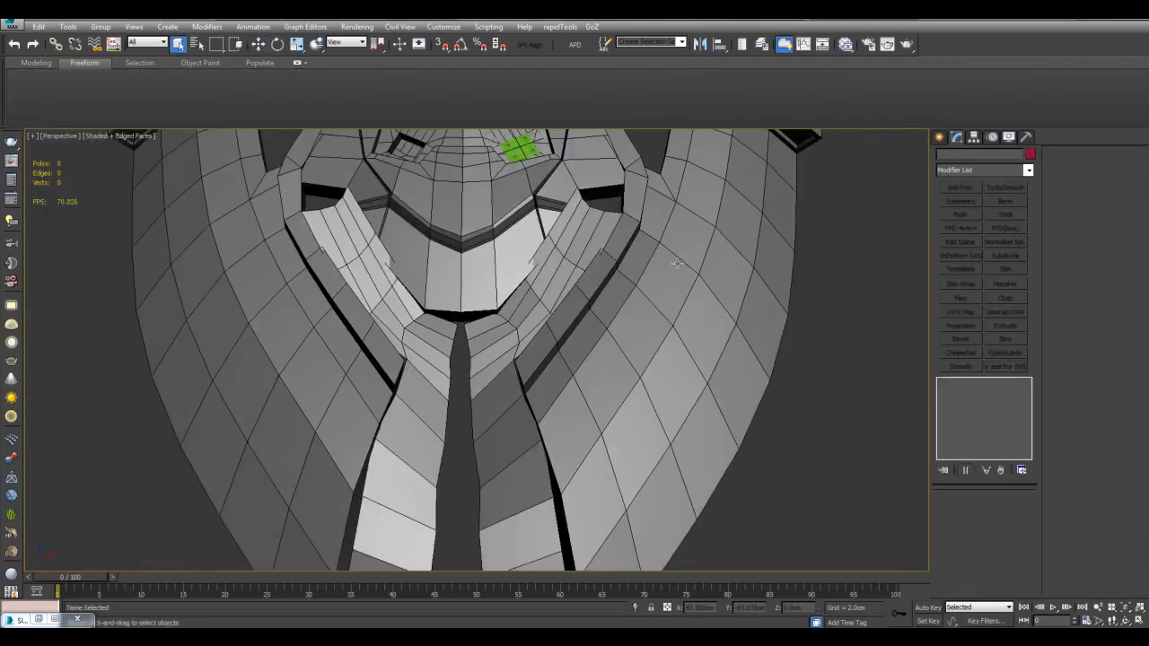
# Step: Isolate Object002 and remove its lengthwise edge loops, leaving a simpler 9-polygon strip
pyautogui.keyDown('alt'); pyautogui.moveTo(809, 335); pyautogui.dragTo(823, 341, button='middle'); pyautogui.keyUp('alt')
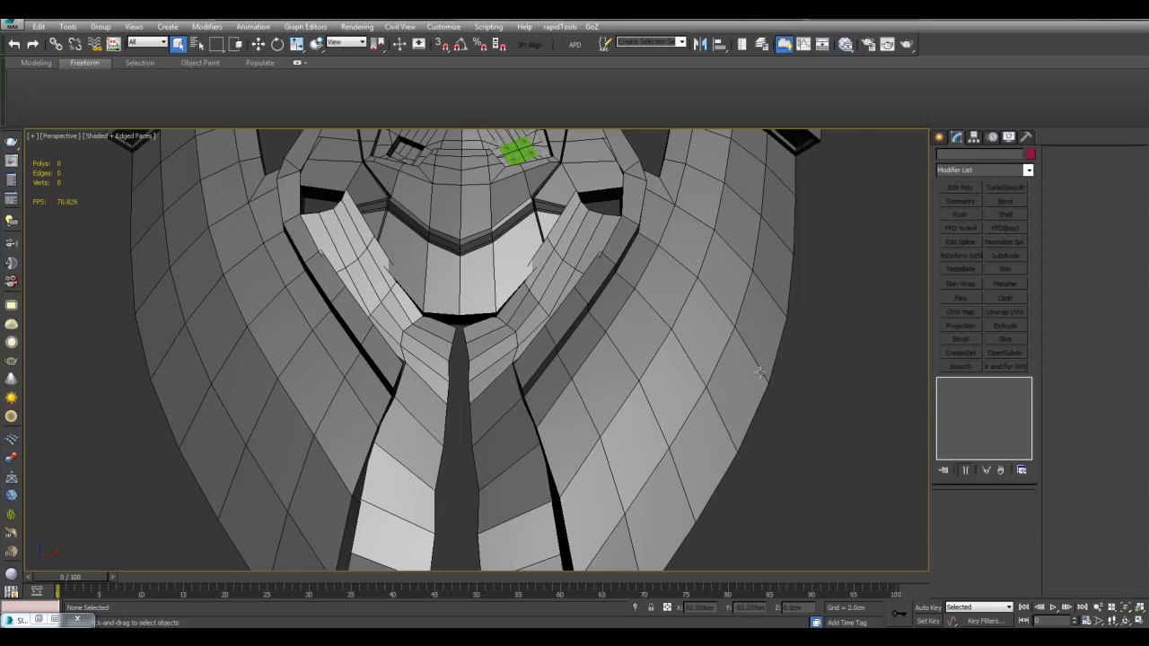
pyautogui.scroll(3, 759, 373)
pyautogui.click(568, 305)
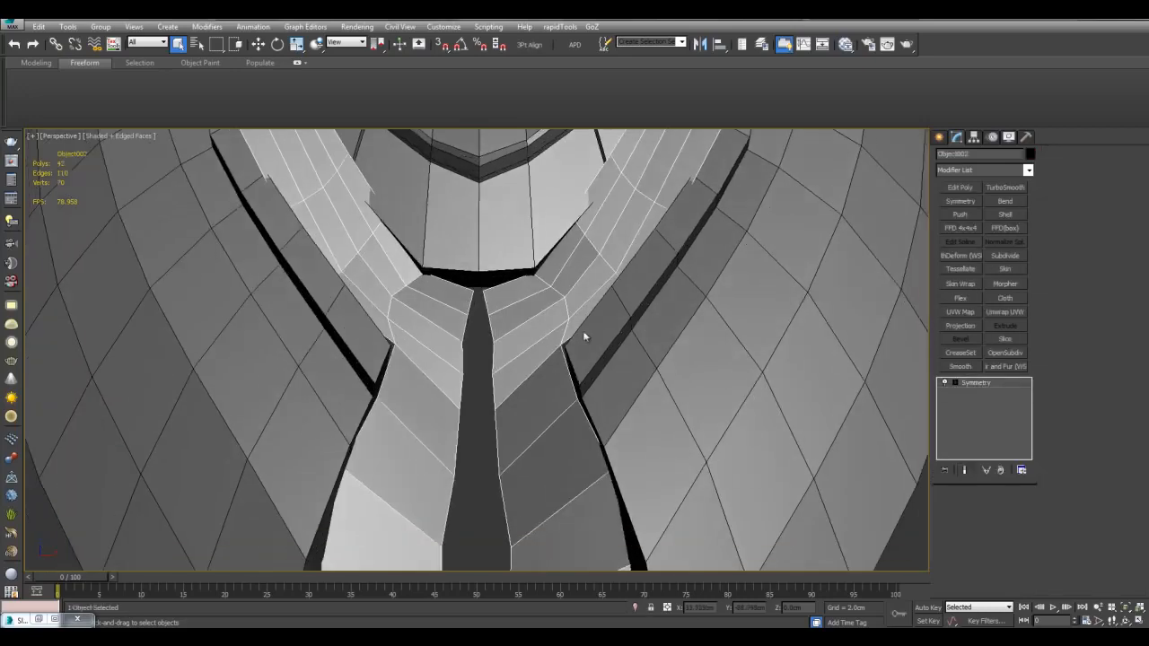
pyautogui.hotkey('alt', 'q')
pyautogui.keyDown('alt'); pyautogui.moveTo(601, 329); pyautogui.dragTo(541, 368, button='middle'); pyautogui.keyUp('alt')
pyautogui.scroll(3, 540, 367)
pyautogui.keyDown('alt'); pyautogui.moveTo(546, 305); pyautogui.dragTo(547, 249, button='middle'); pyautogui.keyUp('alt')
pyautogui.press('2')
pyautogui.scroll(-3, 595, 329)
pyautogui.keyDown('alt'); pyautogui.moveTo(596, 330); pyautogui.dragTo(663, 345, button='middle'); pyautogui.keyUp('alt')
pyautogui.hotkey('ctrl', 'BackSpace')
pyautogui.moveTo(748, 403); pyautogui.dragTo(755, 383, button='middle')
pyautogui.press('2')
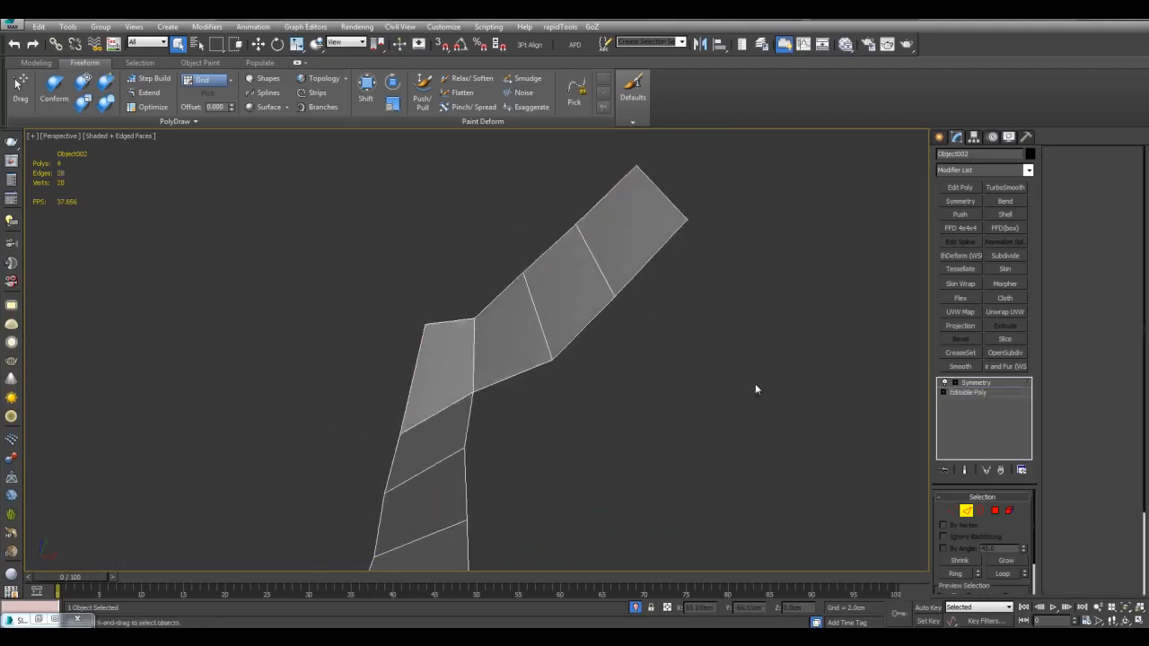
pyautogui.keyDown('alt'); pyautogui.moveTo(662, 393); pyautogui.dragTo(578, 339, button='middle'); pyautogui.keyUp('alt')
# Step: End isolation and select the strap's corner vertex for moving
pyautogui.hotkey('alt', 'q')
pyautogui.click(478, 346)
pyautogui.press('w')
pyautogui.keyDown('alt'); pyautogui.moveTo(480, 355); pyautogui.dragTo(531, 385, button='middle'); pyautogui.keyUp('alt')
pyautogui.scroll(3, 532, 345)
pyautogui.click(530, 383)
# Step: With 3D snapping on, snap the strap's corner vertex onto the rim corner and neighbouring vertex
pyautogui.press('s')
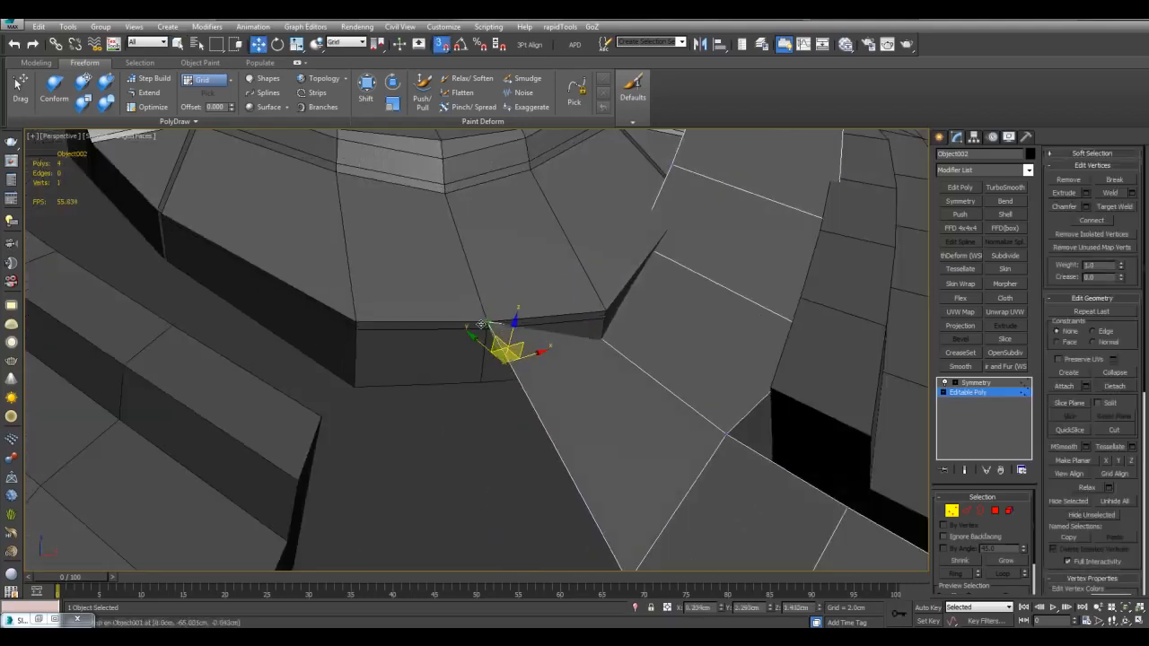
pyautogui.keyDown('alt'); pyautogui.moveTo(621, 345); pyautogui.dragTo(594, 360, button='middle'); pyautogui.keyUp('alt')
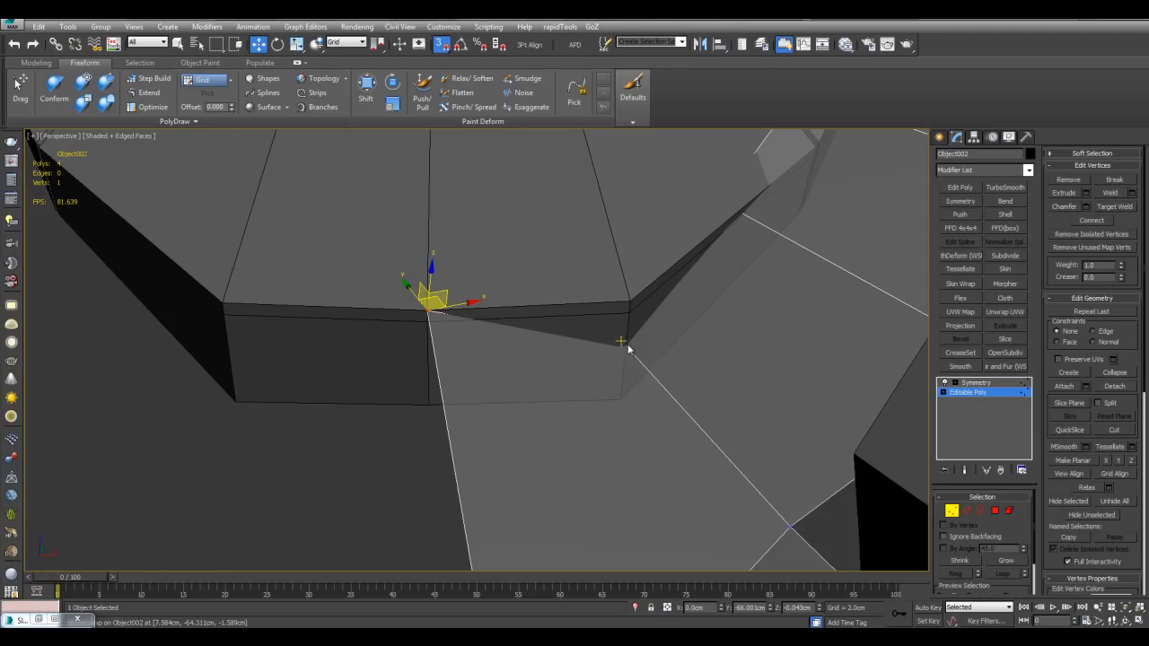
pyautogui.moveTo(623, 343); pyautogui.dragTo(630, 303)
pyautogui.keyDown('alt'); pyautogui.moveTo(634, 302); pyautogui.dragTo(607, 259, button='middle'); pyautogui.keyUp('alt')
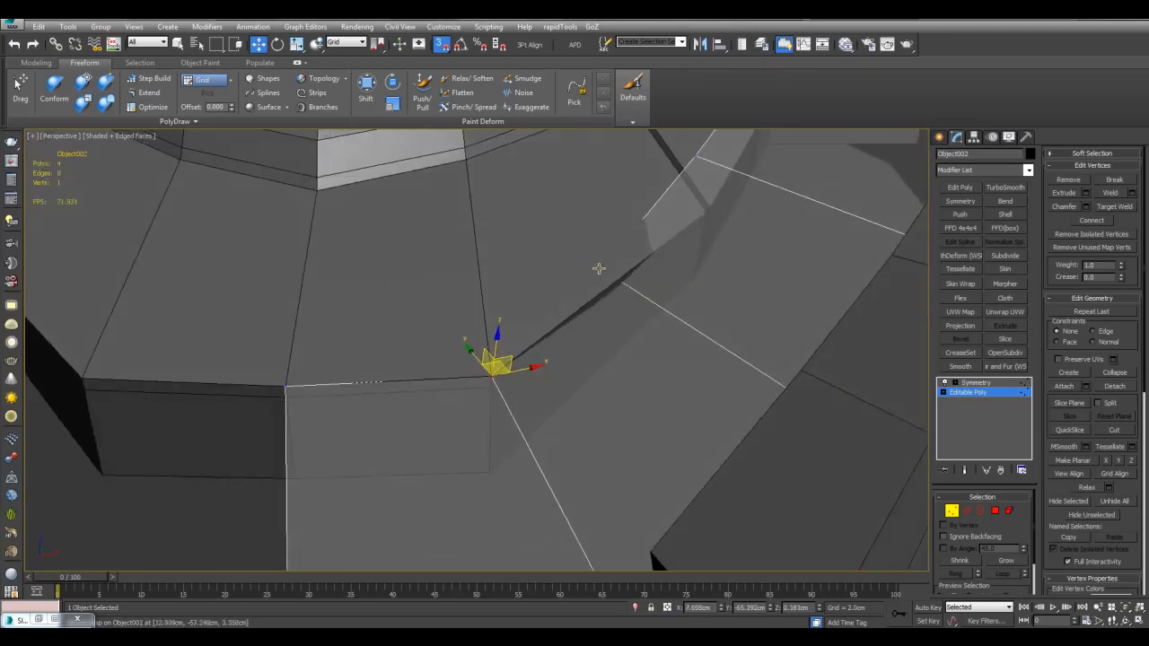
pyautogui.rightClick(454, 51)
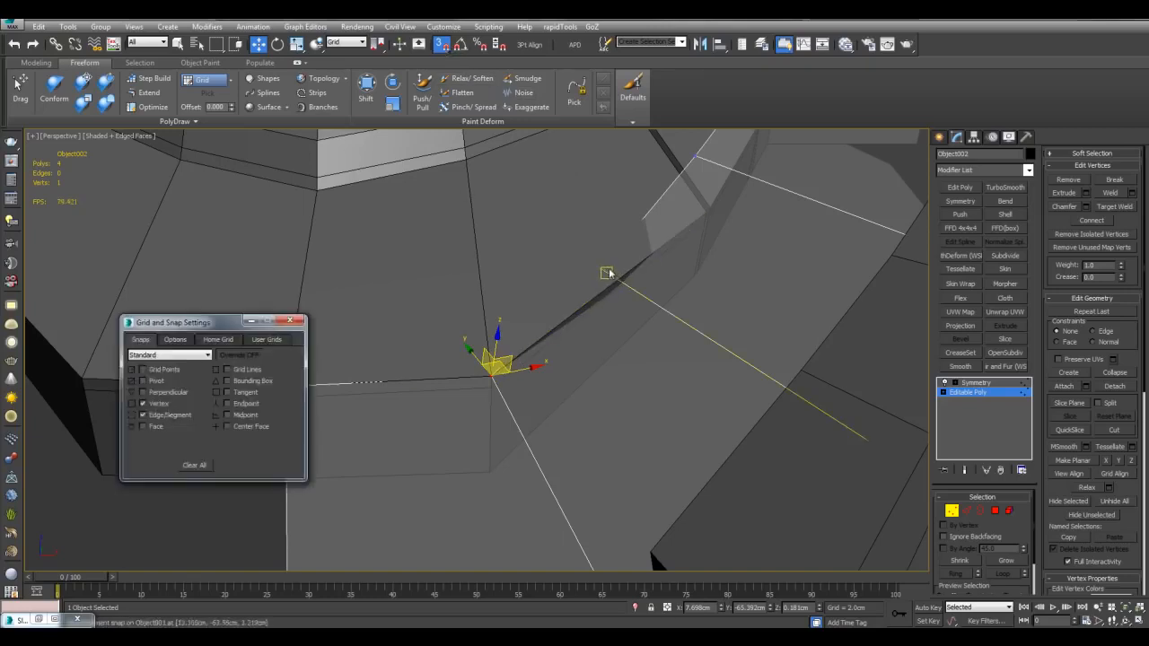
pyautogui.moveTo(493, 372); pyautogui.dragTo(624, 284)
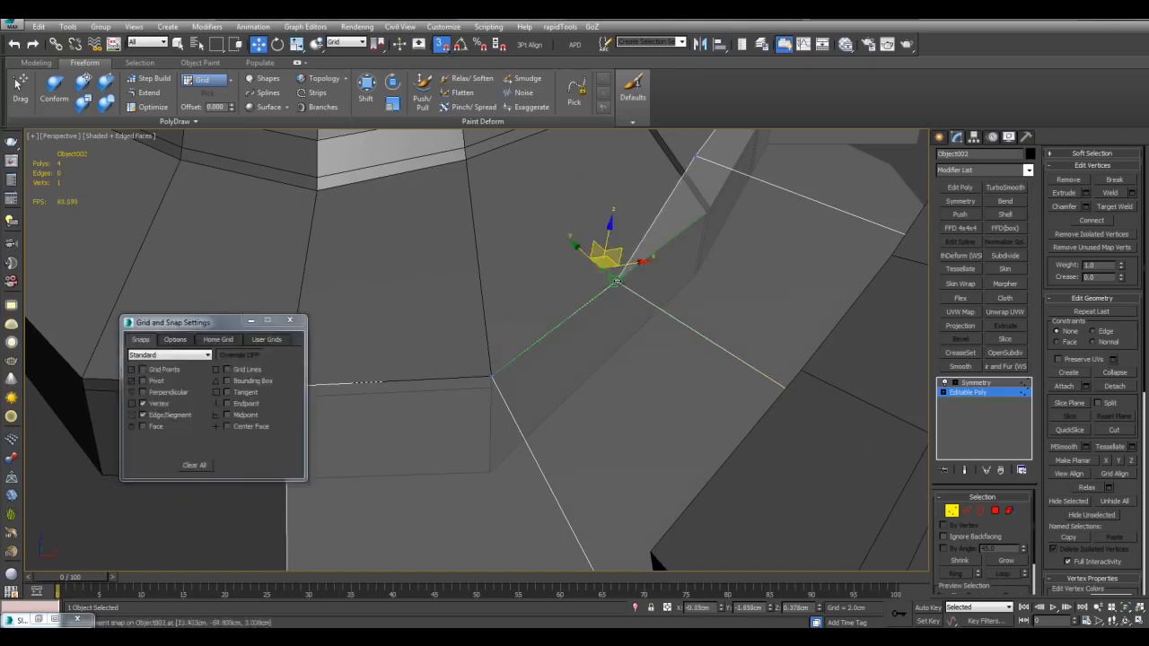
pyautogui.scroll(4, 724, 240)
pyautogui.keyDown('alt'); pyautogui.moveTo(594, 312); pyautogui.dragTo(673, 339, button='middle'); pyautogui.keyUp('alt')
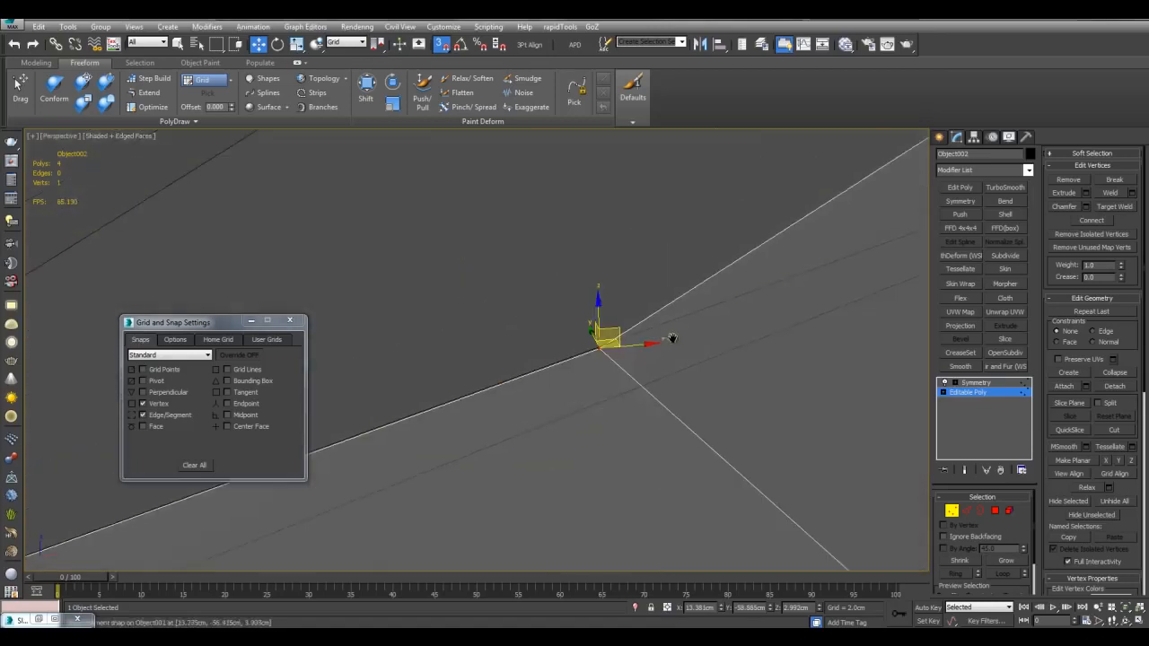
pyautogui.scroll(-4, 557, 404)
pyautogui.scroll(-4, 539, 386)
pyautogui.scroll(5, 574, 323)
pyautogui.keyDown('alt'); pyautogui.moveTo(597, 303); pyautogui.dragTo(642, 270, button='middle'); pyautogui.keyUp('alt')
pyautogui.scroll(-4, 735, 296)
pyautogui.scroll(4, 597, 349)
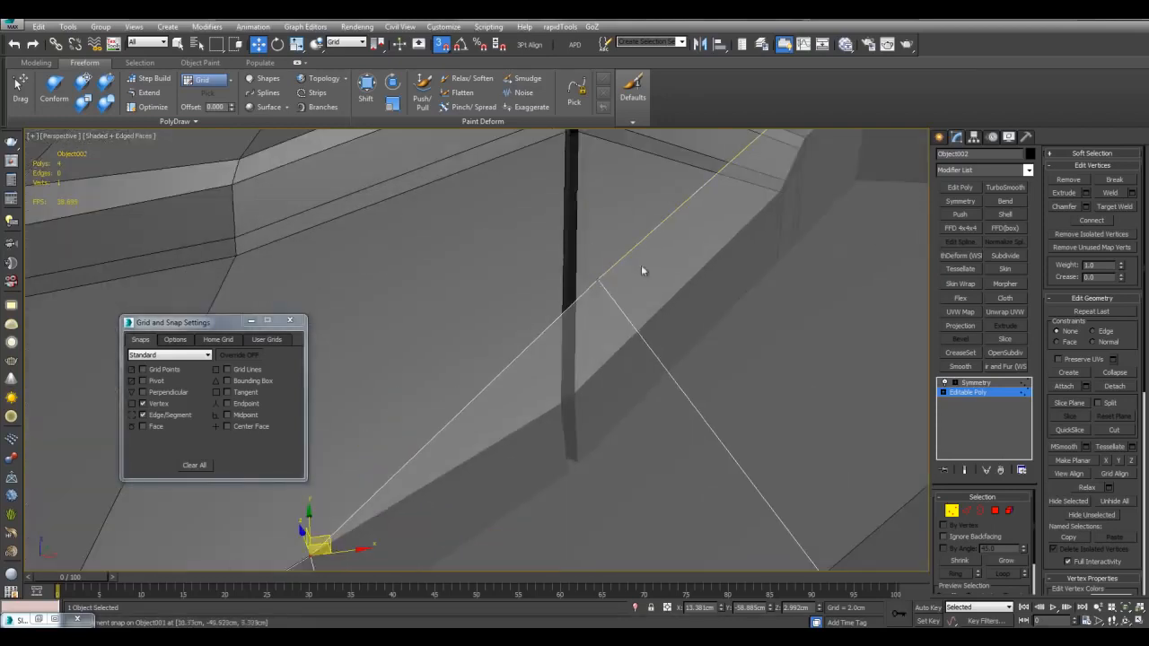
# Step: Snap the remaining vertices onto the lower corner and the gap's corner
pyautogui.moveTo(598, 282); pyautogui.dragTo(580, 393)
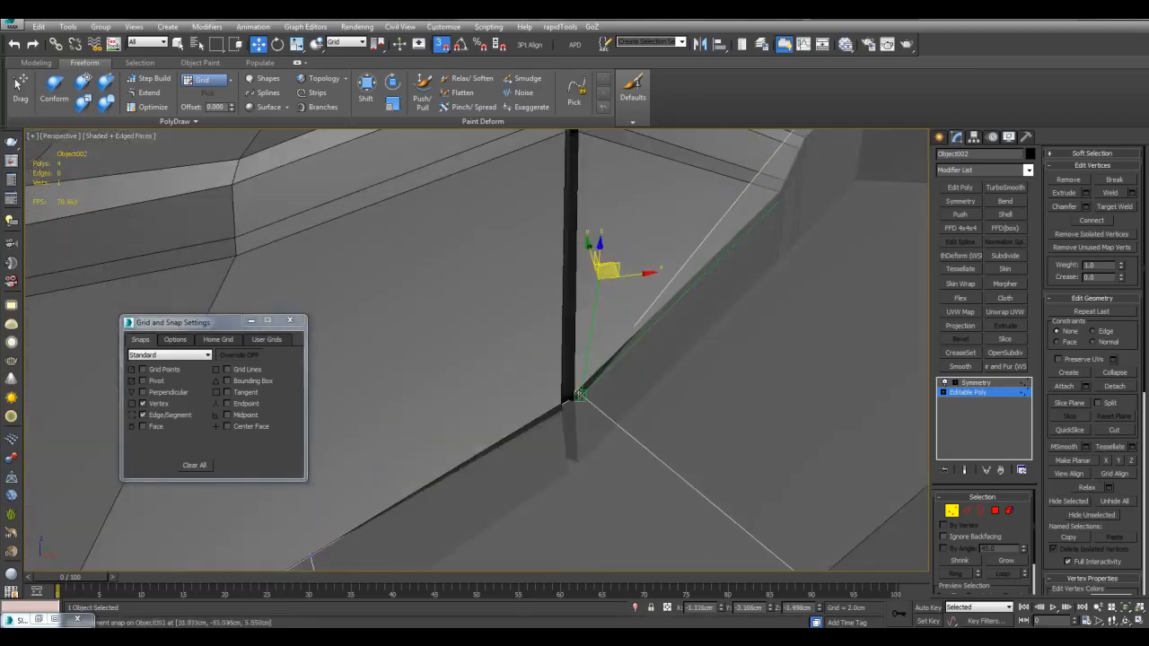
pyautogui.moveTo(742, 292); pyautogui.dragTo(628, 275, button='middle')
pyautogui.scroll(-3, 629, 275)
pyautogui.scroll(3, 638, 235)
pyautogui.moveTo(659, 253); pyautogui.dragTo(660, 266)
pyautogui.scroll(-4, 664, 274)
pyautogui.moveTo(665, 274)
pyautogui.keyDown('alt'); pyautogui.mouseDown(button='middle')
pyautogui.moveTo(714, 312)
pyautogui.moveTo(645, 290)
pyautogui.moveTo(636, 273)
pyautogui.moveTo(646, 253)
pyautogui.mouseUp(button='middle'); pyautogui.keyUp('alt')
pyautogui.scroll(2, 691, 305)
pyautogui.scroll(-3, 619, 269)
pyautogui.click(589, 295)
pyautogui.press('s')
# Step: Extrude the hole's left edge across the gap to create a new face
pyautogui.moveTo(585, 277); pyautogui.dragTo(582, 284)
pyautogui.scroll(3, 637, 257)
pyautogui.moveTo(633, 257); pyautogui.dragTo(587, 302, button='middle')
pyautogui.press('2')
pyautogui.click(558, 283)
pyautogui.keyDown('shift'); pyautogui.moveTo(576, 261); pyautogui.dragTo(643, 256); pyautogui.keyUp('shift')
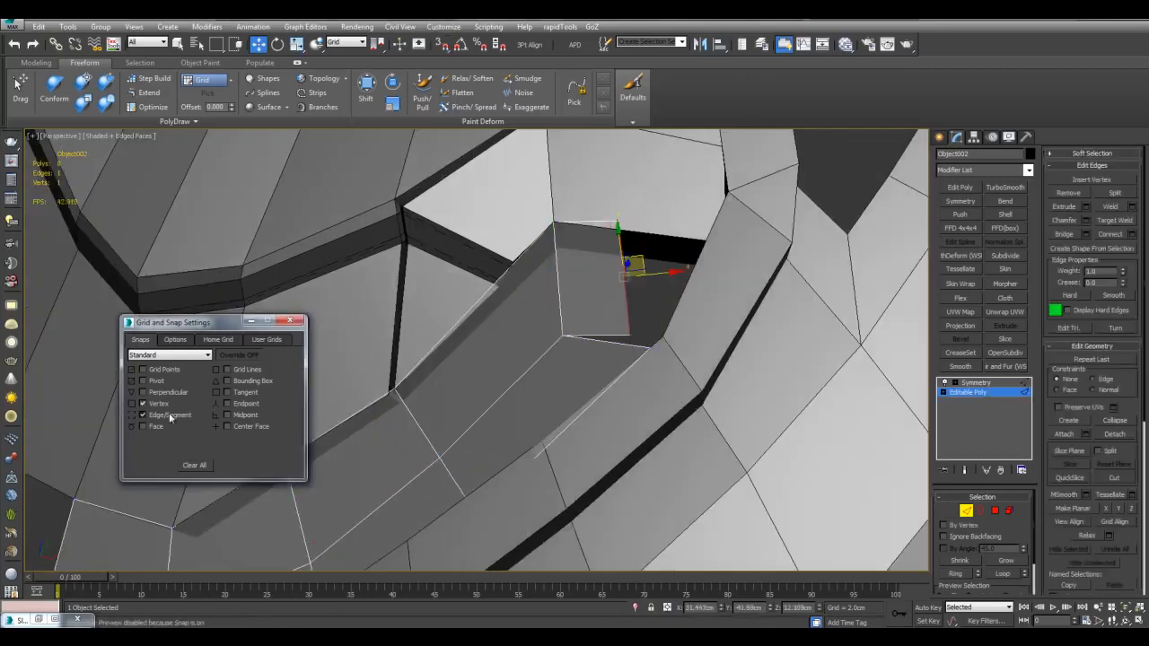
# Step: Turn off Edge/Segment snapping and move the new face's vertex onto the hole's right corner
pyautogui.click(170, 417)
pyautogui.press('1')
pyautogui.scroll(3, 628, 243)
pyautogui.moveTo(665, 189); pyautogui.dragTo(557, 283, button='middle')
pyautogui.click(577, 254)
pyautogui.moveTo(577, 253); pyautogui.dragTo(707, 285)
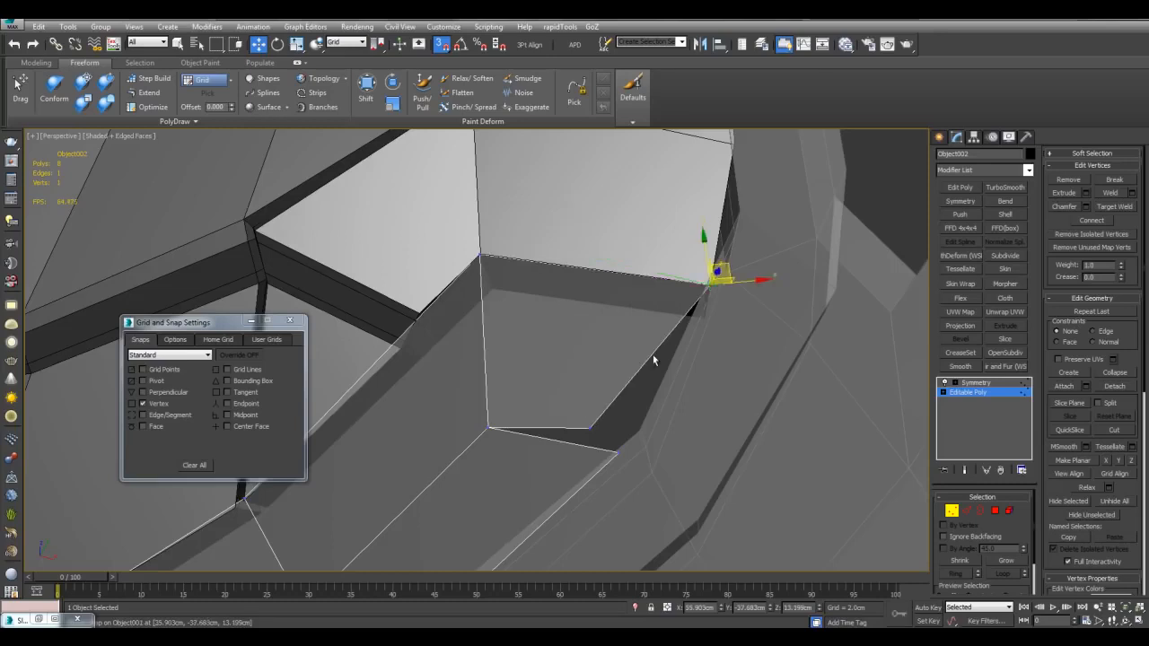
pyautogui.keyDown('alt'); pyautogui.moveTo(654, 359); pyautogui.dragTo(636, 378, button='middle'); pyautogui.keyUp('alt')
pyautogui.moveTo(600, 460); pyautogui.dragTo(607, 465)
pyautogui.scroll(-4, 607, 463)
pyautogui.press('q')
pyautogui.press('s')
pyautogui.keyDown('alt'); pyautogui.moveTo(619, 460); pyautogui.dragTo(755, 270, button='middle'); pyautogui.keyUp('alt')
pyautogui.click(701, 451)
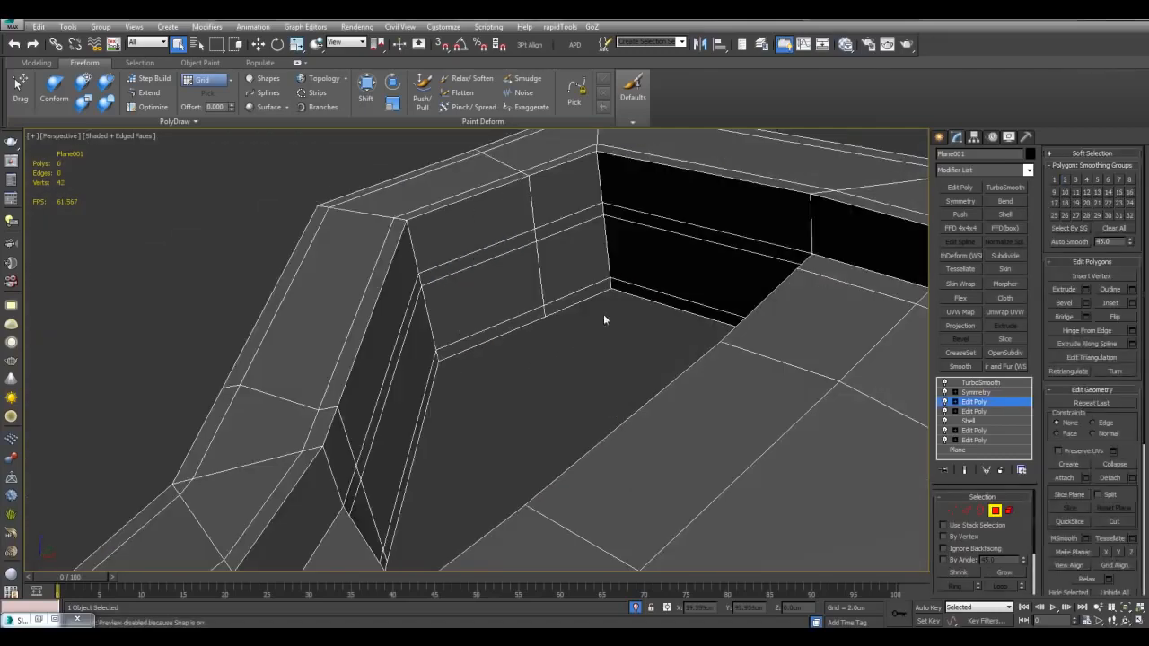
# Step: Scale the opening's edge loop inward into a new ring and cap the open border
pyautogui.click(614, 307)
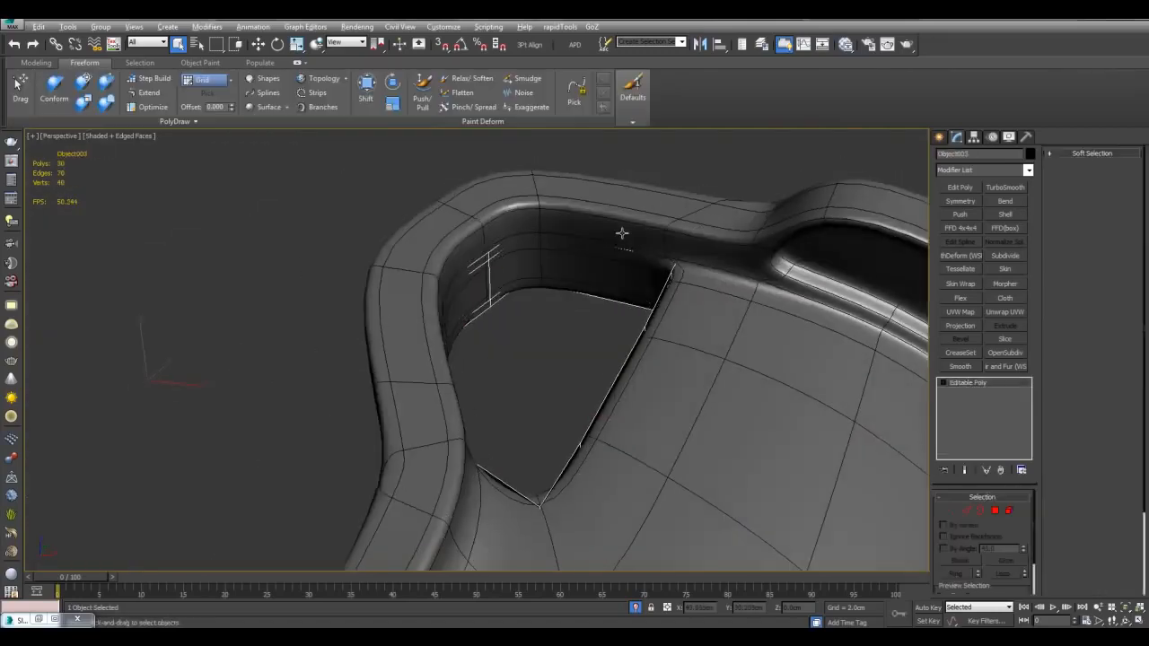
pyautogui.press('2')
pyautogui.doubleClick(637, 339)
pyautogui.moveTo(621, 343); pyautogui.dragTo(590, 322, button='middle')
pyautogui.press('r')
pyautogui.keyDown('shift'); pyautogui.moveTo(532, 314); pyautogui.dragTo(533, 331); pyautogui.keyUp('shift')
pyautogui.press('3')
pyautogui.keyDown('alt'); pyautogui.moveTo(534, 330); pyautogui.dragTo(541, 317, button='middle'); pyautogui.keyUp('alt')
pyautogui.hotkey('alt', 'p')
pyautogui.press('4')
pyautogui.click(539, 316)
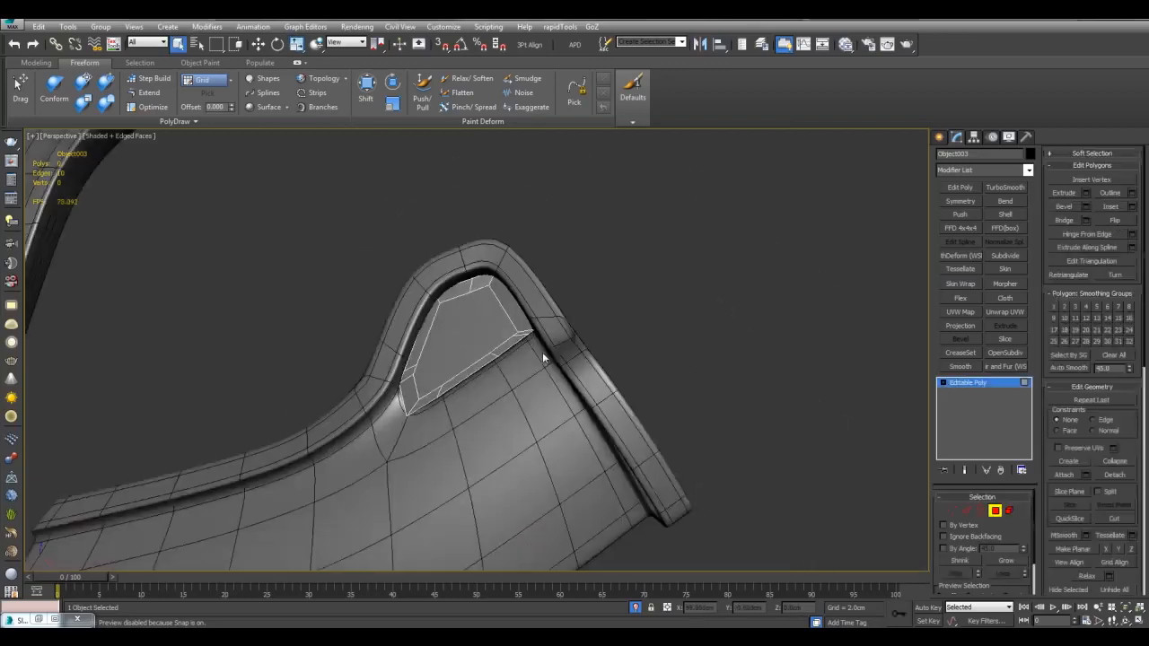
# Step: Detach a strip of Plane001's polygons as a new object
pyautogui.click(990, 403)
pyautogui.press('4')
pyautogui.click(713, 458)
pyautogui.keyDown('ctrl'); pyautogui.click(639, 391); pyautogui.keyUp('ctrl')
pyautogui.keyDown('ctrl'); pyautogui.click(551, 290); pyautogui.keyUp('ctrl')
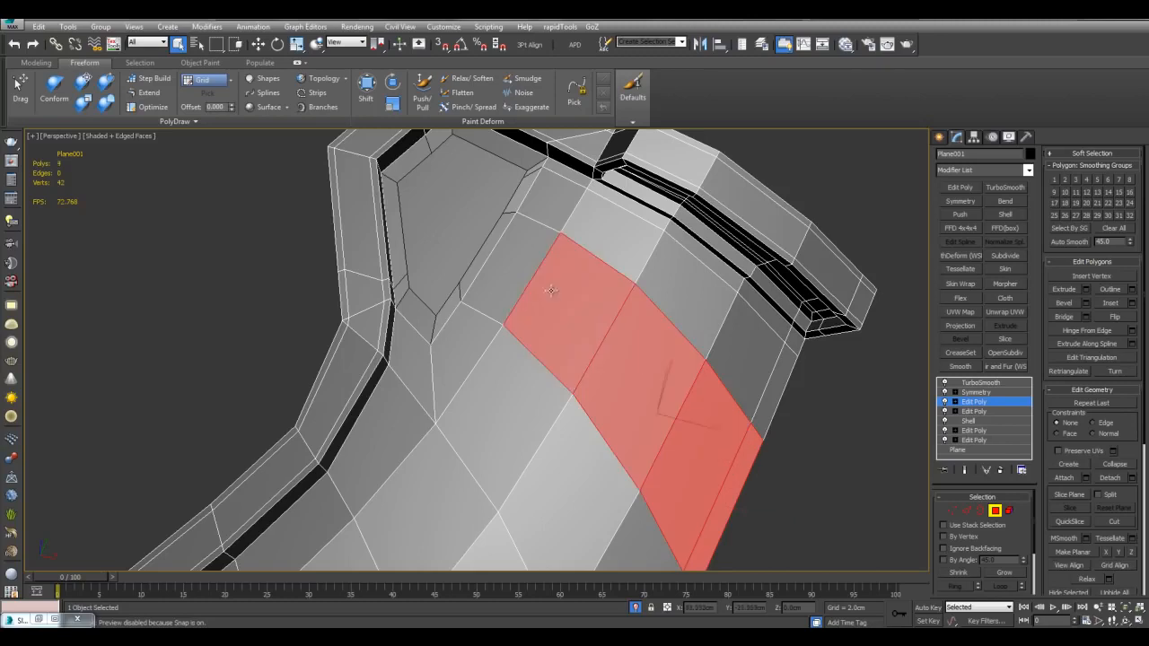
pyautogui.keyDown('alt'); pyautogui.moveTo(551, 290); pyautogui.dragTo(567, 293, button='middle'); pyautogui.keyUp('alt')
pyautogui.keyDown('ctrl'); pyautogui.click(517, 262); pyautogui.keyUp('ctrl')
pyautogui.hotkey('alt', 'd')
pyautogui.click(605, 323)
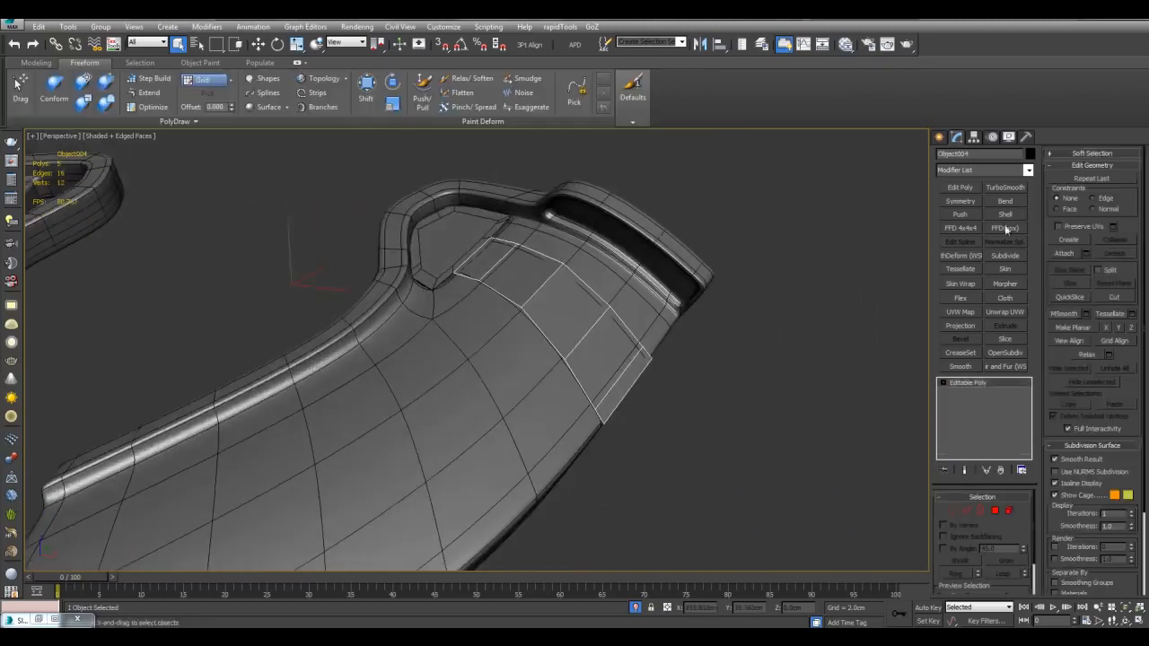
# Step: Keep only the centre strip of the detached piece by deleting its side polygons
pyautogui.keyDown('alt'); pyautogui.moveTo(575, 386); pyautogui.dragTo(817, 395, button='middle'); pyautogui.keyUp('alt')
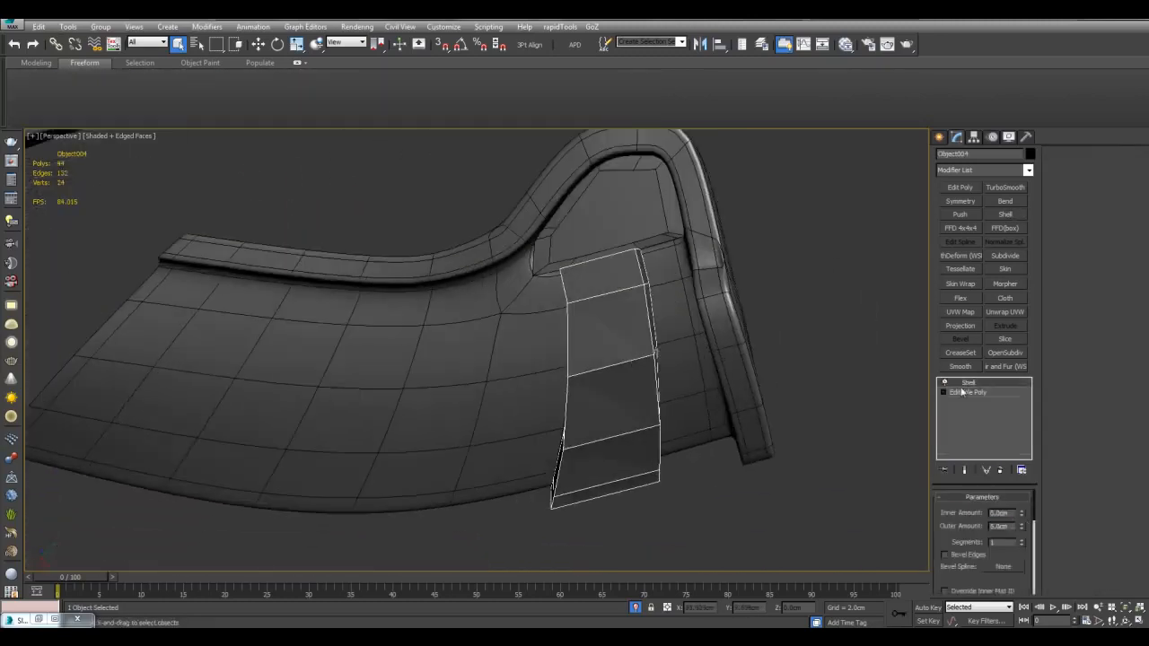
pyautogui.click(965, 393)
pyautogui.moveTo(851, 359); pyautogui.dragTo(883, 361, button='middle')
pyautogui.press('1')
pyautogui.keyDown('alt'); pyautogui.moveTo(690, 355); pyautogui.dragTo(599, 329, button='middle'); pyautogui.keyUp('alt')
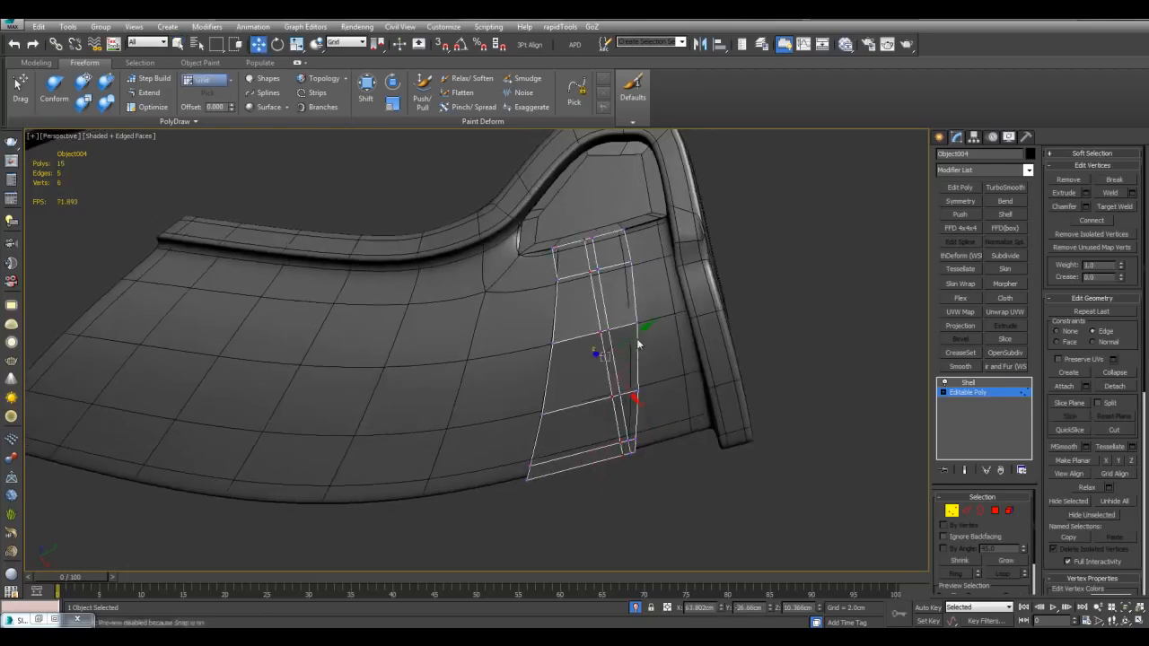
pyautogui.moveTo(606, 377); pyautogui.dragTo(604, 377)
pyautogui.press('4')
pyautogui.press('q')
pyautogui.click(600, 365)
pyautogui.keyDown('shift'); pyautogui.click(592, 311); pyautogui.keyUp('shift')
pyautogui.hotkey('ctrl', 'i')
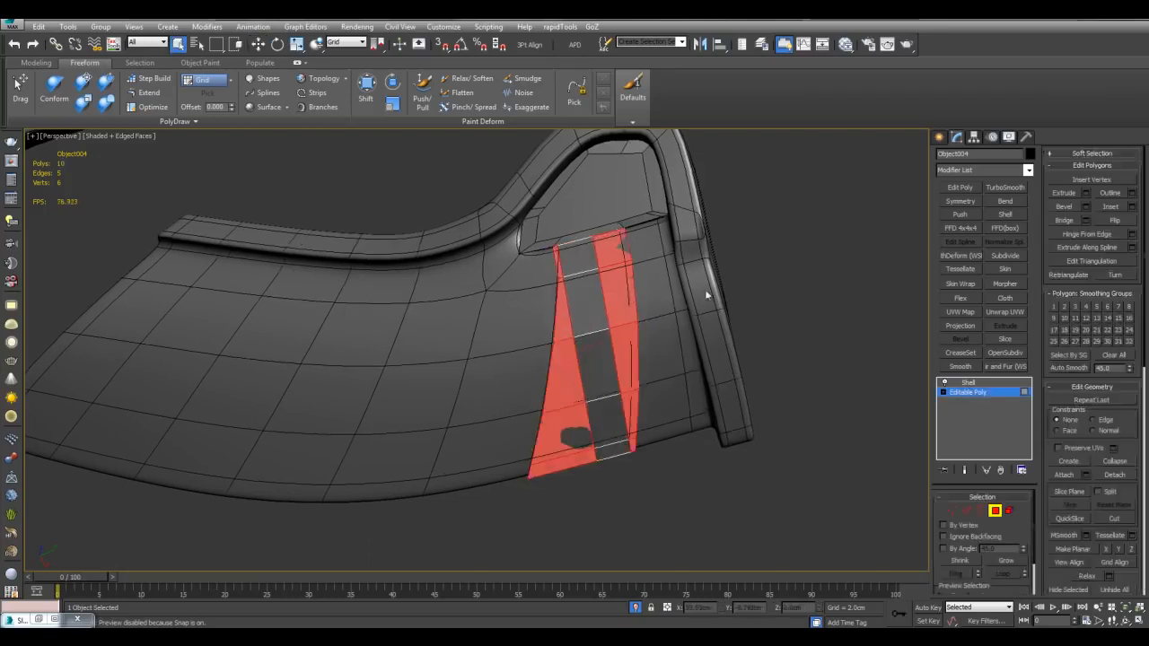
pyautogui.press('Delete')
pyautogui.keyDown('alt'); pyautogui.moveTo(709, 290); pyautogui.dragTo(714, 304, button='middle'); pyautogui.keyUp('alt')
# Step: Thicken the strap strip Object004 with a 5.0cm Shell
pyautogui.click(1012, 388)
pyautogui.click(979, 383)
pyautogui.keyDown('alt'); pyautogui.moveTo(880, 359); pyautogui.dragTo(825, 339, button='middle'); pyautogui.keyUp('alt')
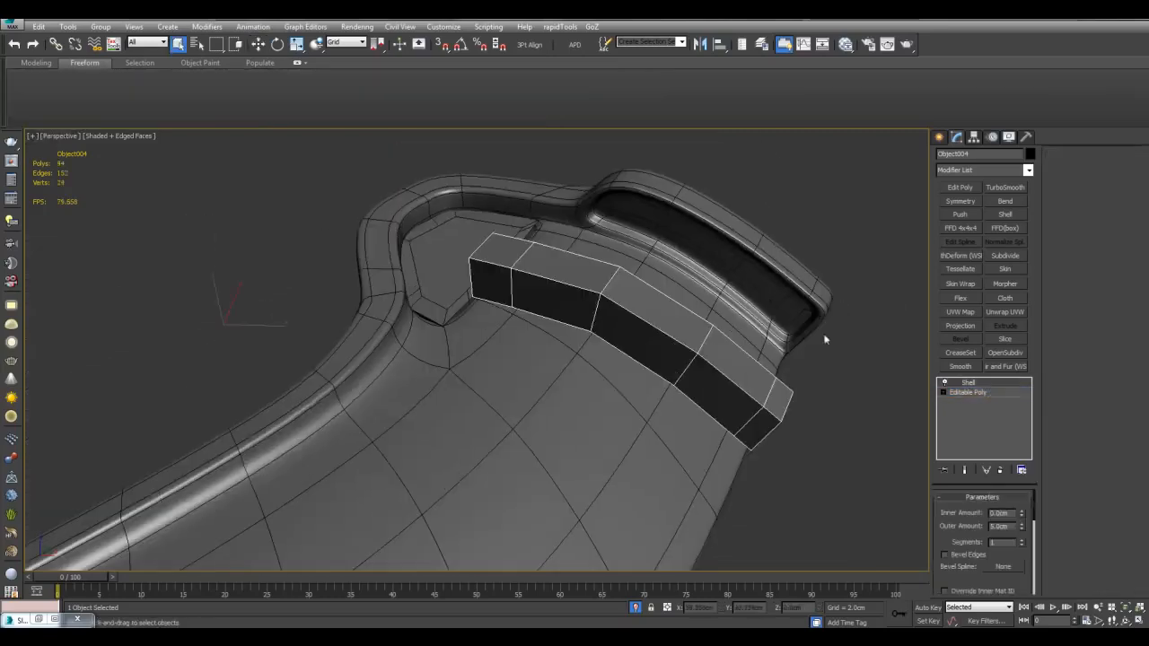
pyautogui.scroll(3, 485, 261)
# Step: Add an Edit Poly modifier to Object003
pyautogui.moveTo(475, 255); pyautogui.dragTo(624, 395, button='middle')
pyautogui.click(598, 332)
pyautogui.click(961, 187)
pyautogui.press('4')
pyautogui.scroll(3, 624, 386)
pyautogui.moveTo(629, 378); pyautogui.dragTo(711, 338, button='middle')
# Step: Isolate Object003 with the strap strip and start editing Object003's vertices
pyautogui.press('4')
pyautogui.keyDown('ctrl'); pyautogui.click(652, 303); pyautogui.keyUp('ctrl')
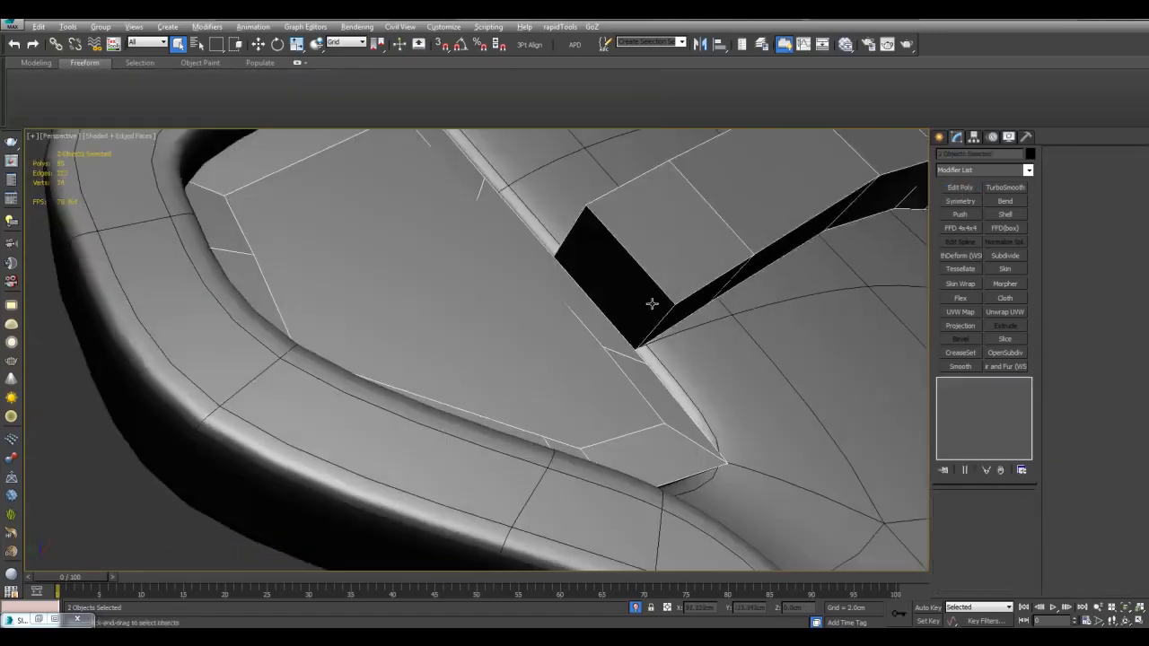
pyautogui.hotkey('alt', 'q')
pyautogui.click(585, 388)
pyautogui.keyDown('alt'); pyautogui.moveTo(540, 312); pyautogui.dragTo(615, 345, button='middle'); pyautogui.keyUp('alt')
pyautogui.press('1')
pyautogui.scroll(4, 634, 341)
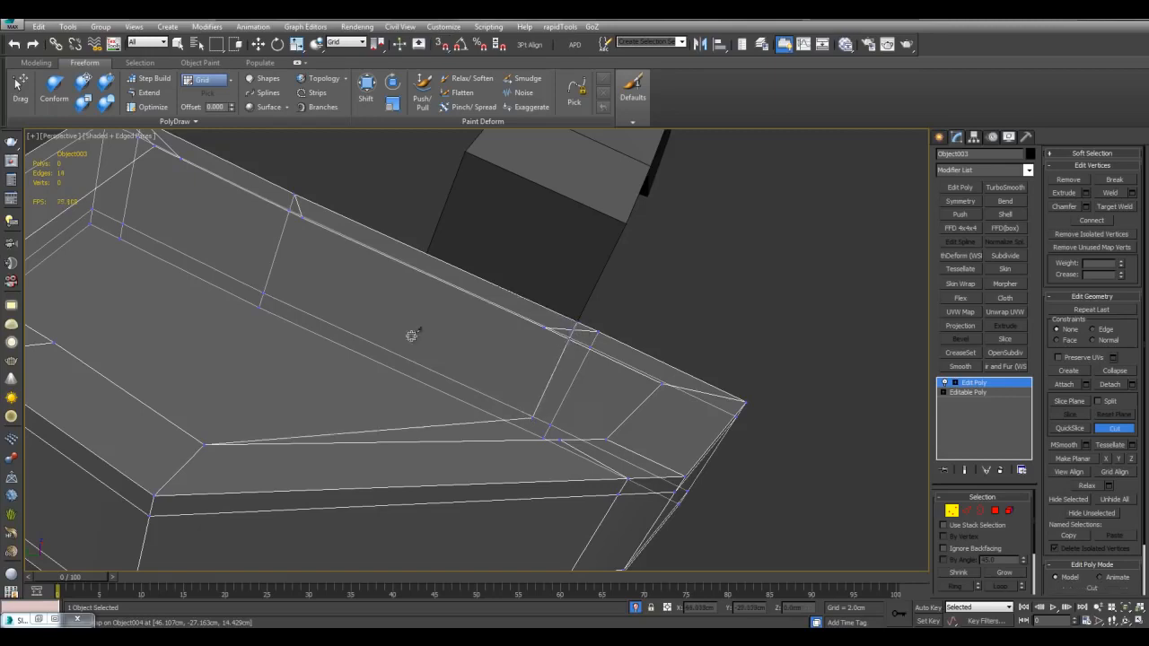
# Step: Bevel two bracket polygons upward to the strap's height
pyautogui.keyDown('alt'); pyautogui.moveTo(478, 231); pyautogui.dragTo(539, 224, button='middle'); pyautogui.keyUp('alt')
pyautogui.press('4')
pyautogui.click(513, 430)
pyautogui.press('2')
pyautogui.click(529, 418)
pyautogui.press('s')
pyautogui.press('4')
pyautogui.click(532, 337)
pyautogui.keyDown('ctrl'); pyautogui.click(473, 308); pyautogui.keyUp('ctrl')
pyautogui.click(1087, 304)
pyautogui.moveTo(636, 308); pyautogui.dragTo(636, 269)
pyautogui.keyDown('alt'); pyautogui.moveTo(700, 336); pyautogui.dragTo(721, 311, button='middle'); pyautogui.keyUp('alt')
pyautogui.click(581, 355)
# Step: Add a SwiftLoop edge loop across the strap box
pyautogui.press('4')
pyautogui.scroll(-4, 588, 346)
pyautogui.scroll(2, 598, 318)
pyautogui.keyDown('alt'); pyautogui.moveTo(598, 318); pyautogui.dragTo(622, 323, button='middle'); pyautogui.keyUp('alt')
pyautogui.scroll(3, 508, 355)
pyautogui.press('1')
pyautogui.hotkey('alt', 'x')
pyautogui.keyDown('alt'); pyautogui.moveTo(544, 314); pyautogui.dragTo(589, 287, button='middle'); pyautogui.keyUp('alt')
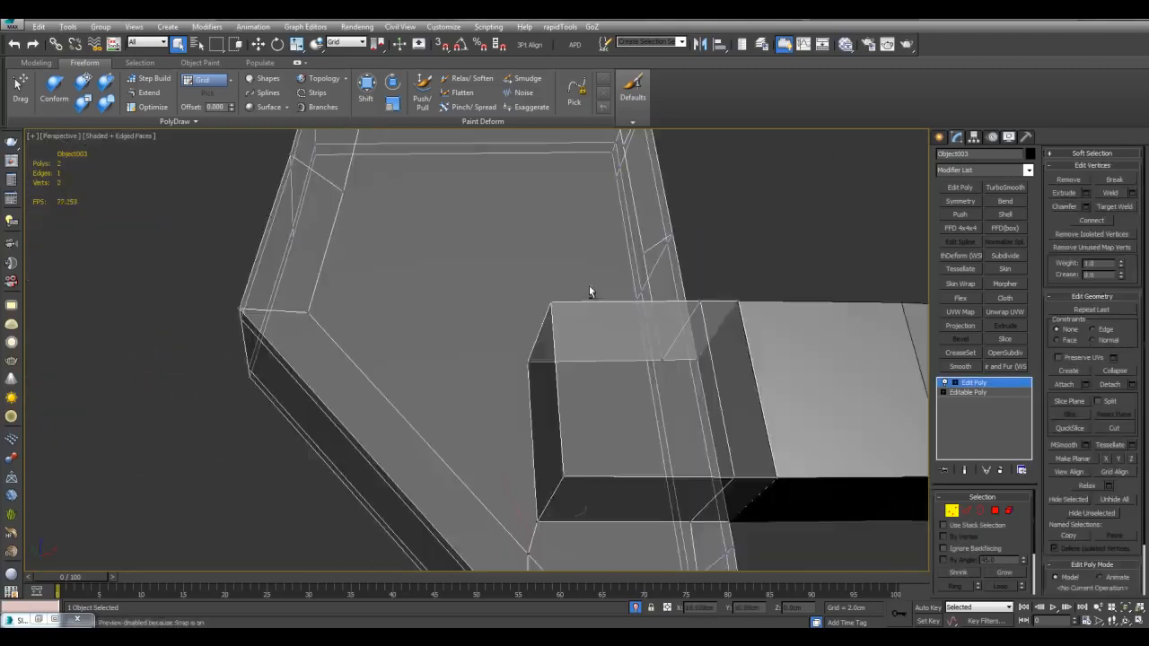
pyautogui.scroll(-5, 523, 324)
pyautogui.hotkey('alt', 'x')
pyautogui.hotkey('alt', '1')
pyautogui.keyDown('alt'); pyautogui.moveTo(524, 324); pyautogui.dragTo(614, 324, button='middle'); pyautogui.keyUp('alt')
pyautogui.click(510, 377)
# Step: Cut snapped edges from the lower vertex to the box corner and across the end face
pyautogui.press('w')
pyautogui.scroll(4, 507, 368)
pyautogui.click(500, 333)
pyautogui.hotkey('alt', 'x')
pyautogui.hotkey('alt', 'c')
pyautogui.hotkey('alt', 'x')
pyautogui.moveTo(646, 261)
pyautogui.mouseDown(button='middle')
pyautogui.moveTo(644, 305)
pyautogui.moveTo(648, 291)
pyautogui.mouseUp(button='middle')
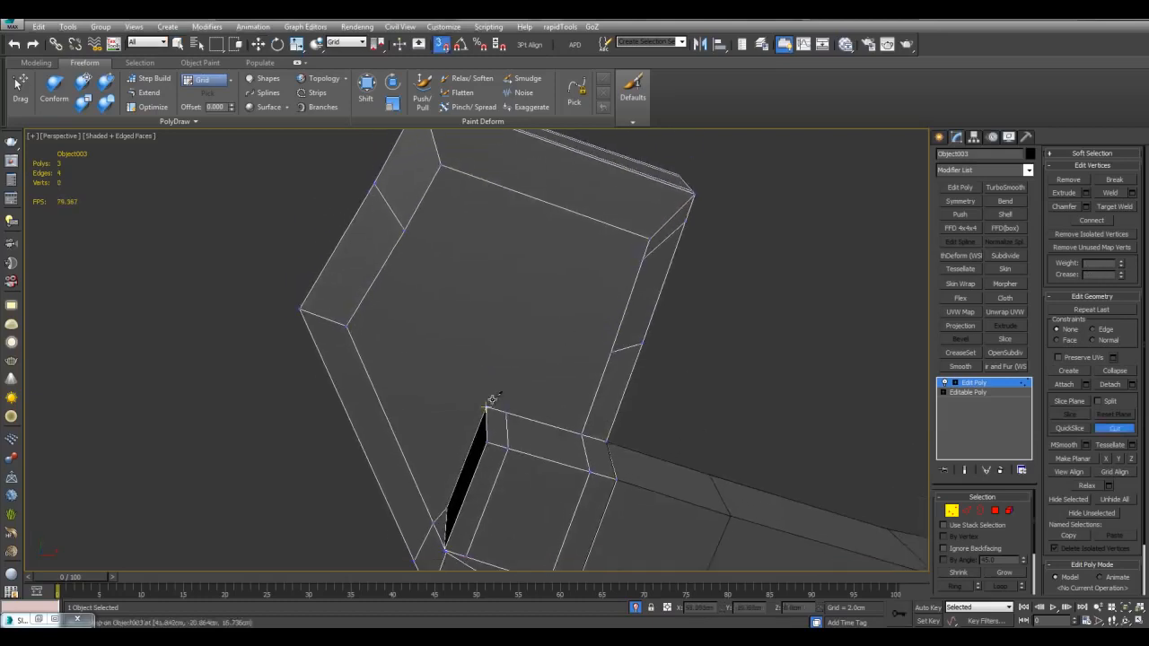
pyautogui.click(644, 241)
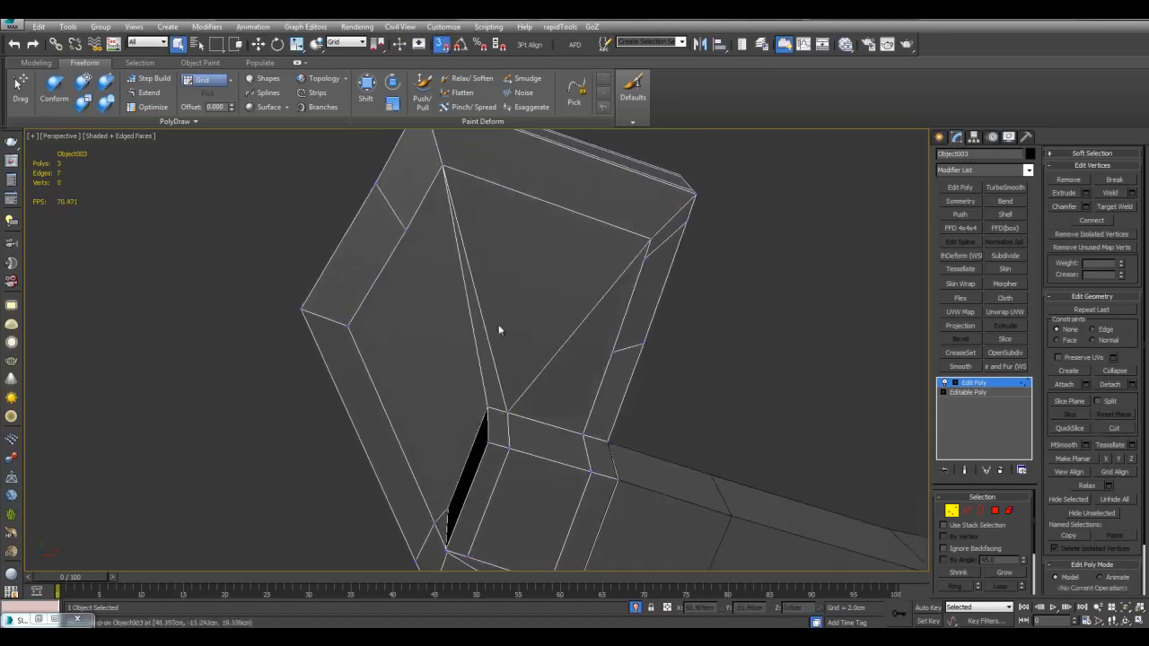
pyautogui.click(410, 234)
pyautogui.rightClick(409, 233)
pyautogui.keyDown('alt'); pyautogui.moveTo(410, 233); pyautogui.dragTo(591, 261, button='middle'); pyautogui.keyUp('alt')
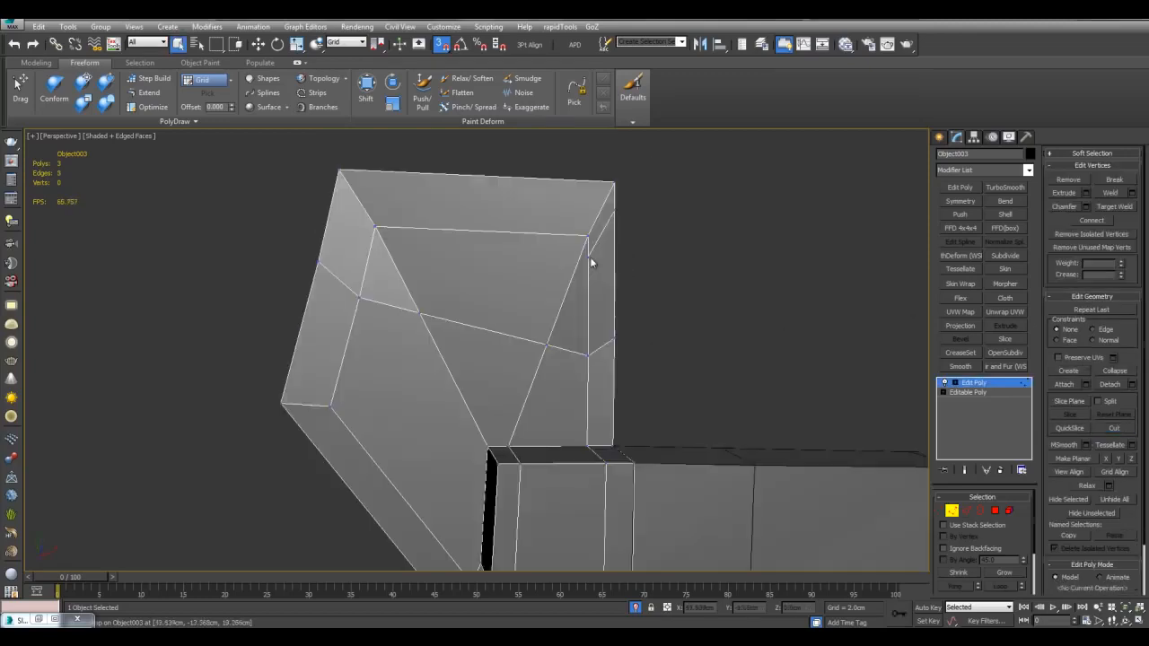
pyautogui.scroll(-3, 666, 254)
pyautogui.press('q')
pyautogui.press('1')
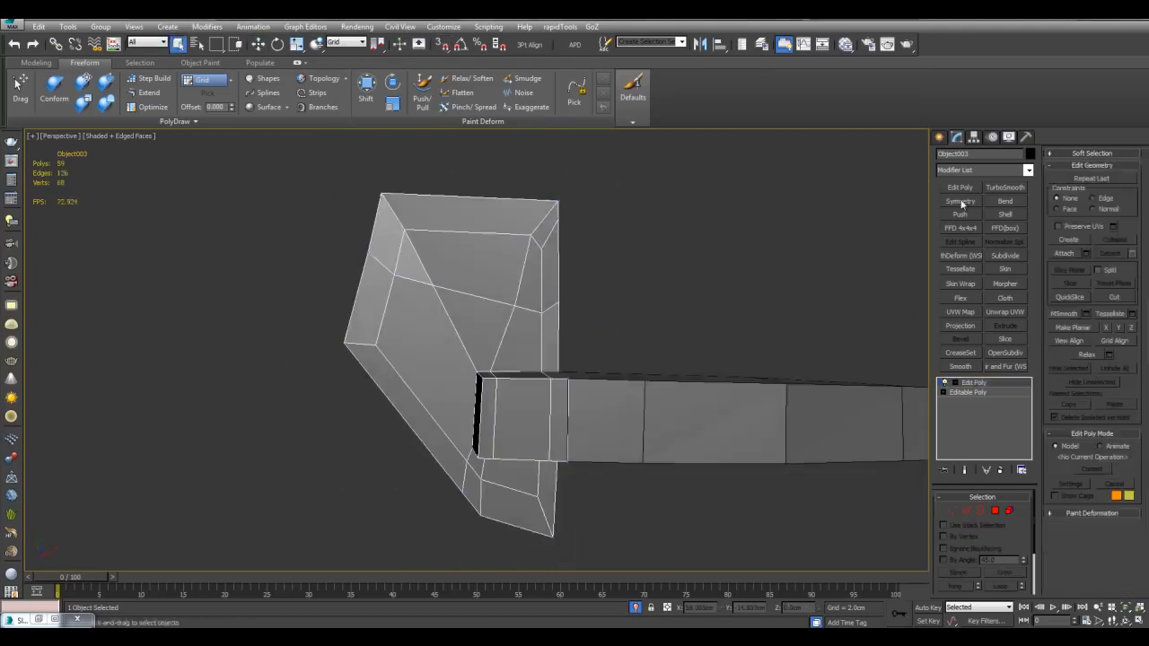
# Step: Add OpenSubdiv with a CreaseSet modifier beneath it on Object003
pyautogui.click(1016, 353)
pyautogui.click(995, 394)
pyautogui.click(957, 354)
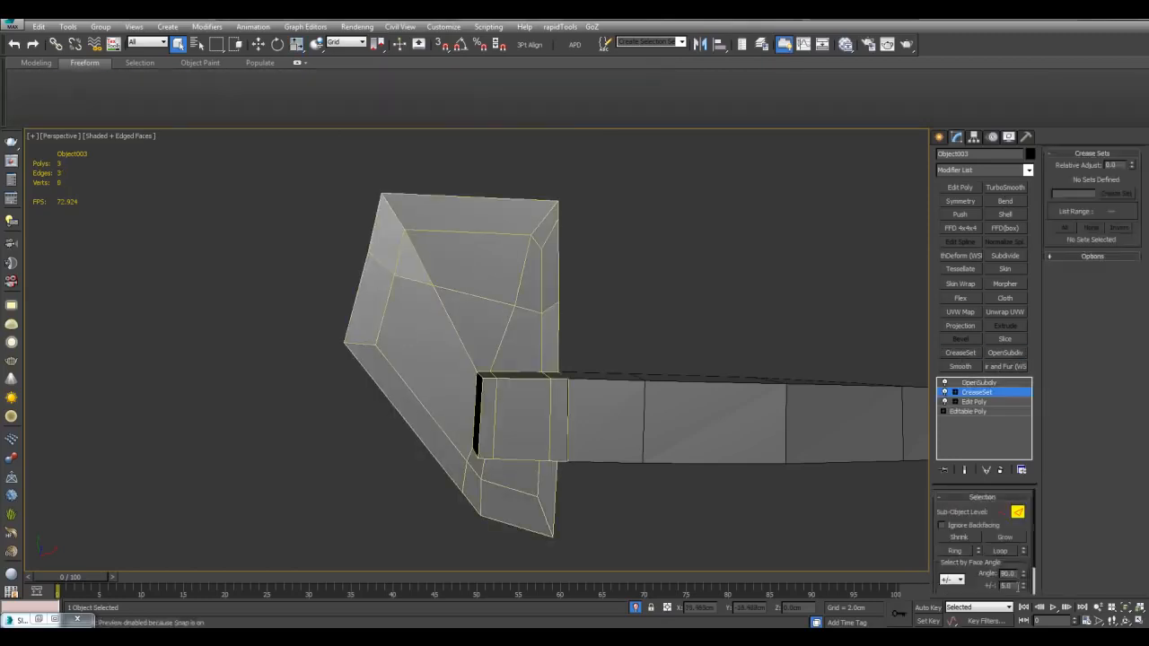
# Step: Select the bracket's sharp edges by face angle and store them as a crease set
pyautogui.click(982, 565)
pyautogui.keyDown('alt'); pyautogui.moveTo(684, 502); pyautogui.dragTo(736, 400, button='middle'); pyautogui.keyUp('alt')
pyautogui.hotkey('alt', 'x')
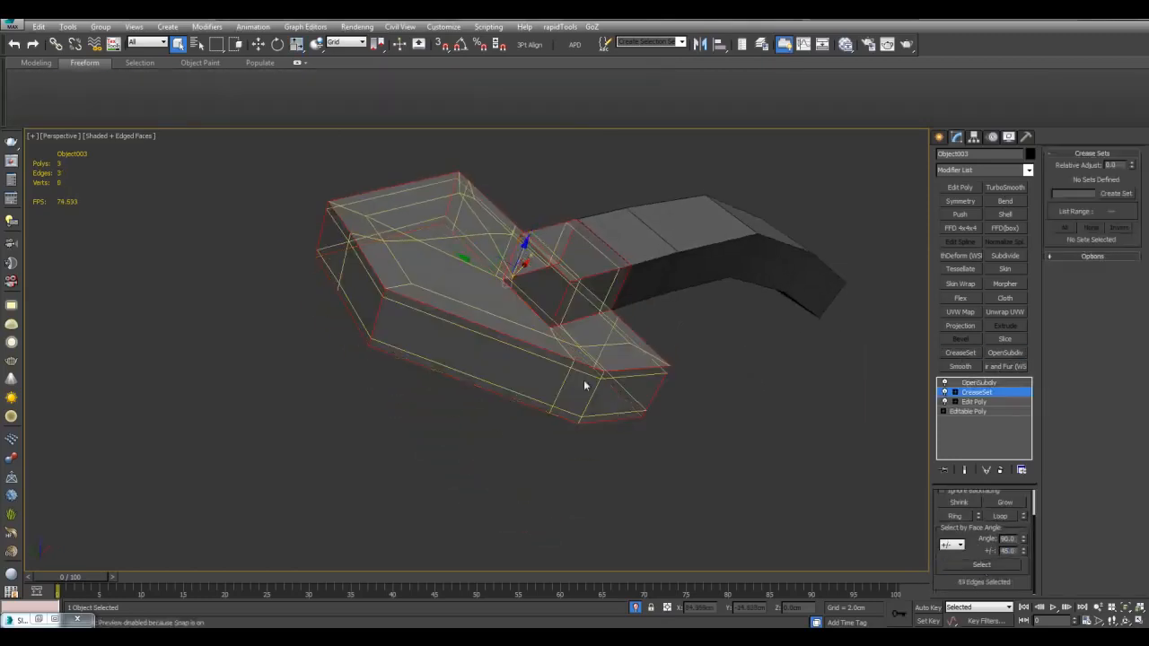
pyautogui.moveTo(585, 385); pyautogui.dragTo(620, 459, button='middle')
pyautogui.scroll(3, 721, 428)
pyautogui.hotkey('alt', 'x')
pyautogui.click(1110, 194)
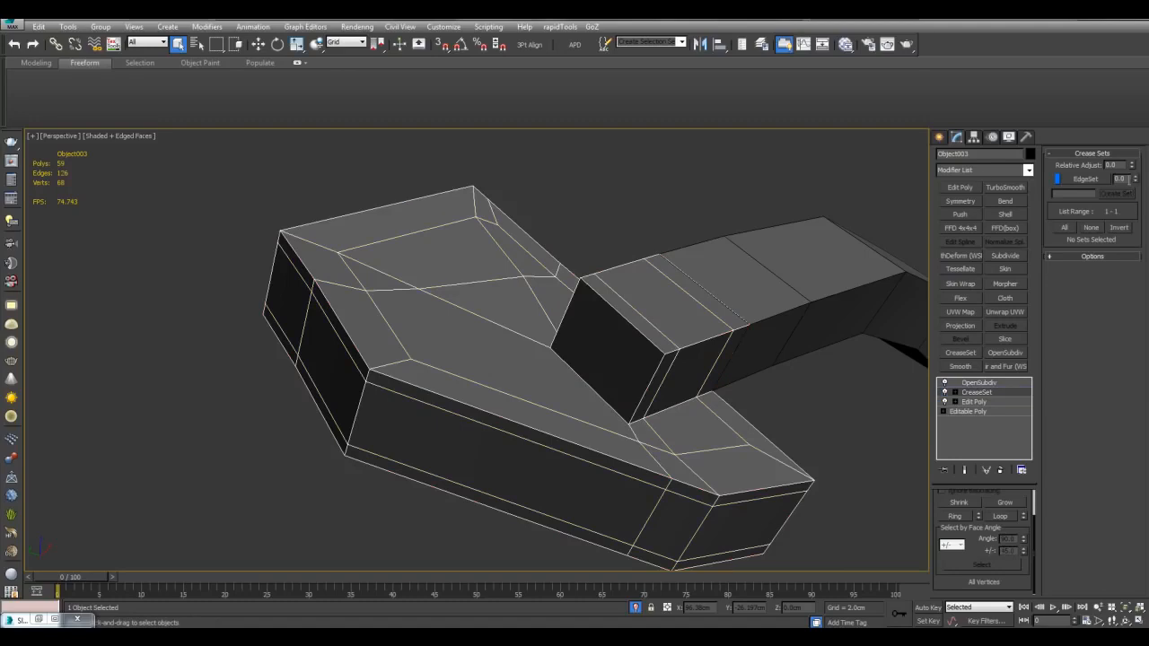
# Step: Set OpenSubdiv Iterations to 2 for a smooth bracket with crisp edges
pyautogui.moveTo(792, 315); pyautogui.dragTo(800, 323, button='middle')
pyautogui.click(978, 384)
pyautogui.press('F4')
pyautogui.click(1021, 512)
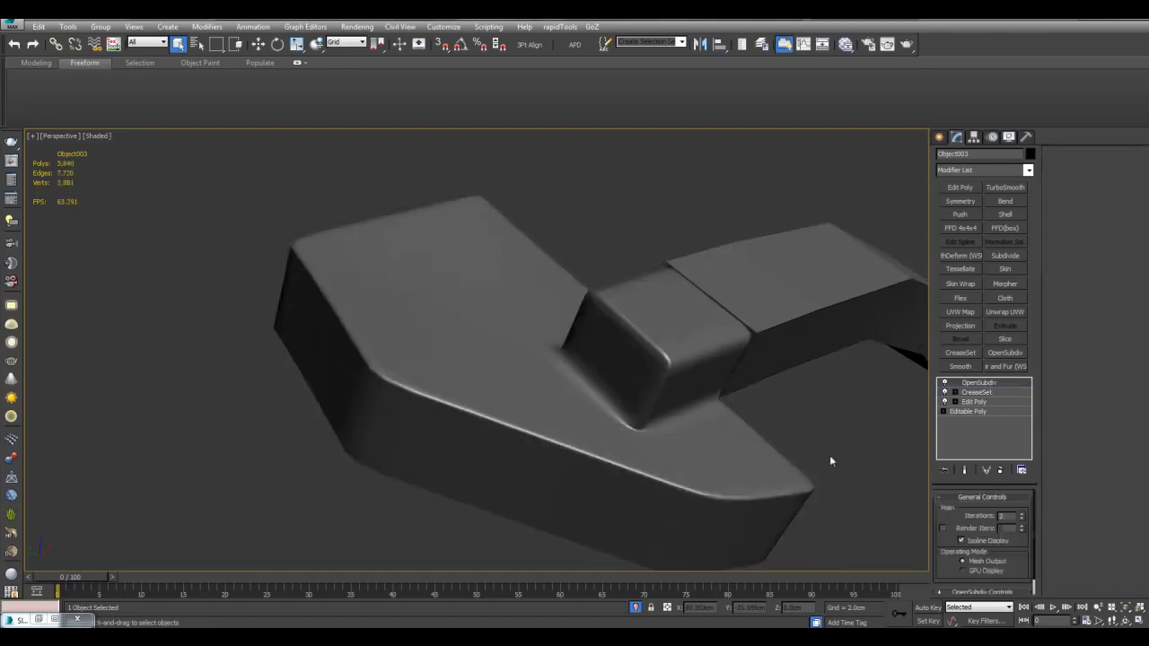
pyautogui.keyDown('alt'); pyautogui.moveTo(831, 461); pyautogui.dragTo(793, 385, button='middle'); pyautogui.keyUp('alt')
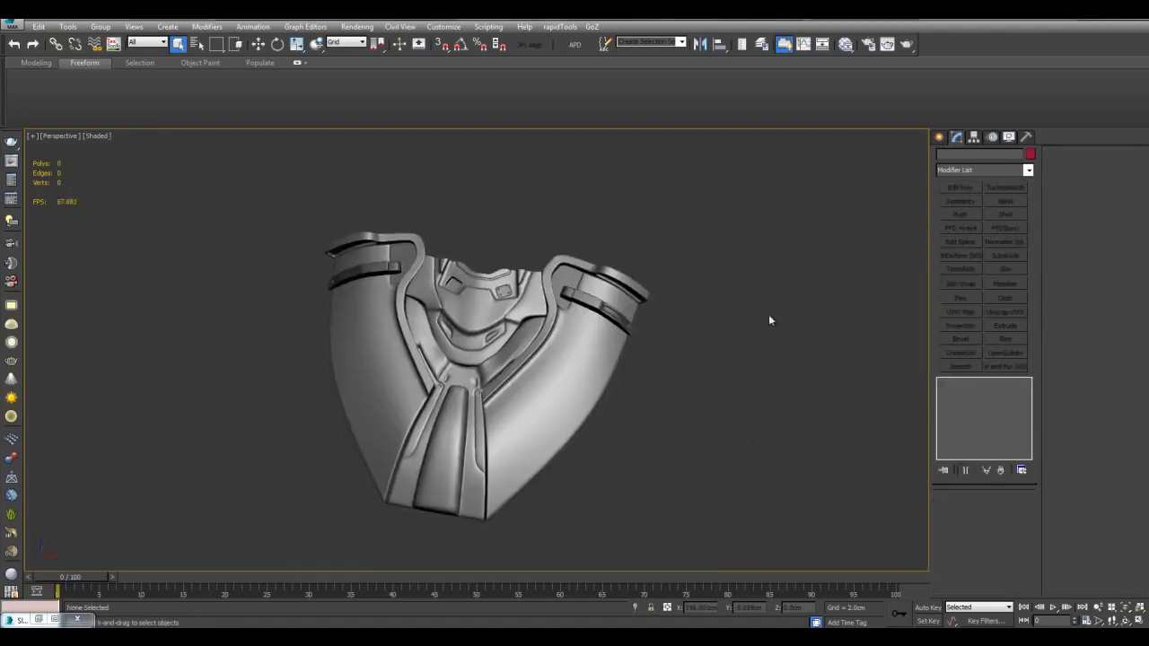
# Step: Select the bolted plate Box001 and delete its TurboSmooth modifier
pyautogui.moveTo(768, 314); pyautogui.dragTo(749, 376, button='middle')
pyautogui.scroll(5, 736, 375)
pyautogui.scroll(2, 575, 359)
pyautogui.press('F4')
pyautogui.click(562, 348)
pyautogui.moveTo(518, 363); pyautogui.dragTo(591, 349, button='middle')
pyautogui.scroll(5, 591, 349)
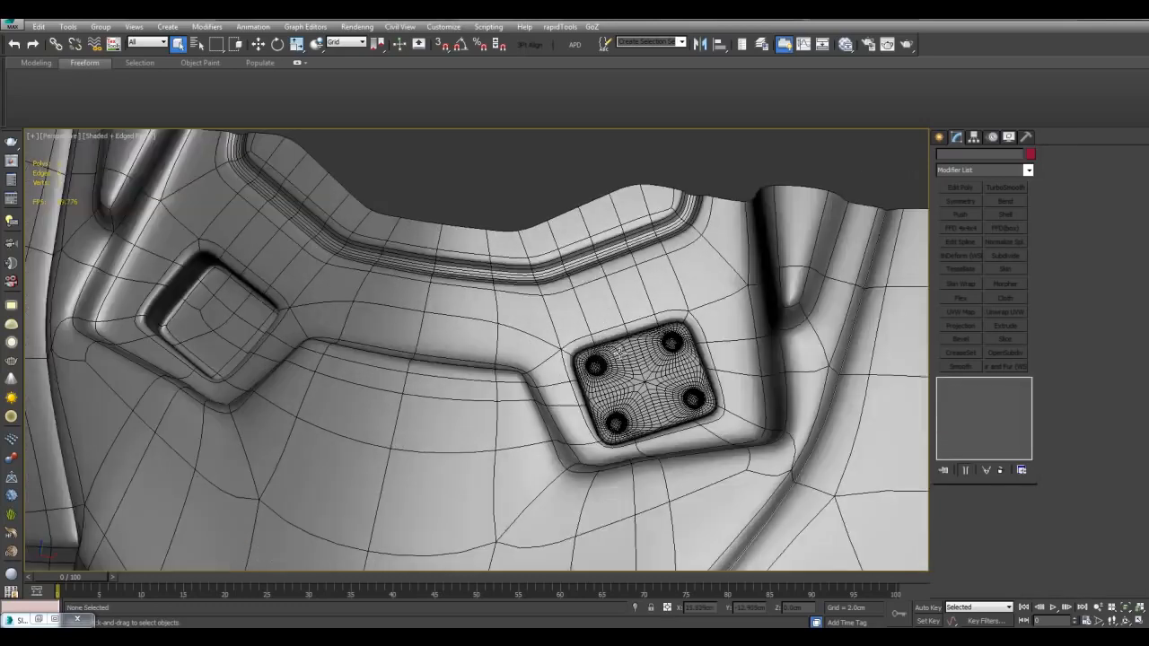
pyautogui.click(741, 395)
pyautogui.click(1002, 135)
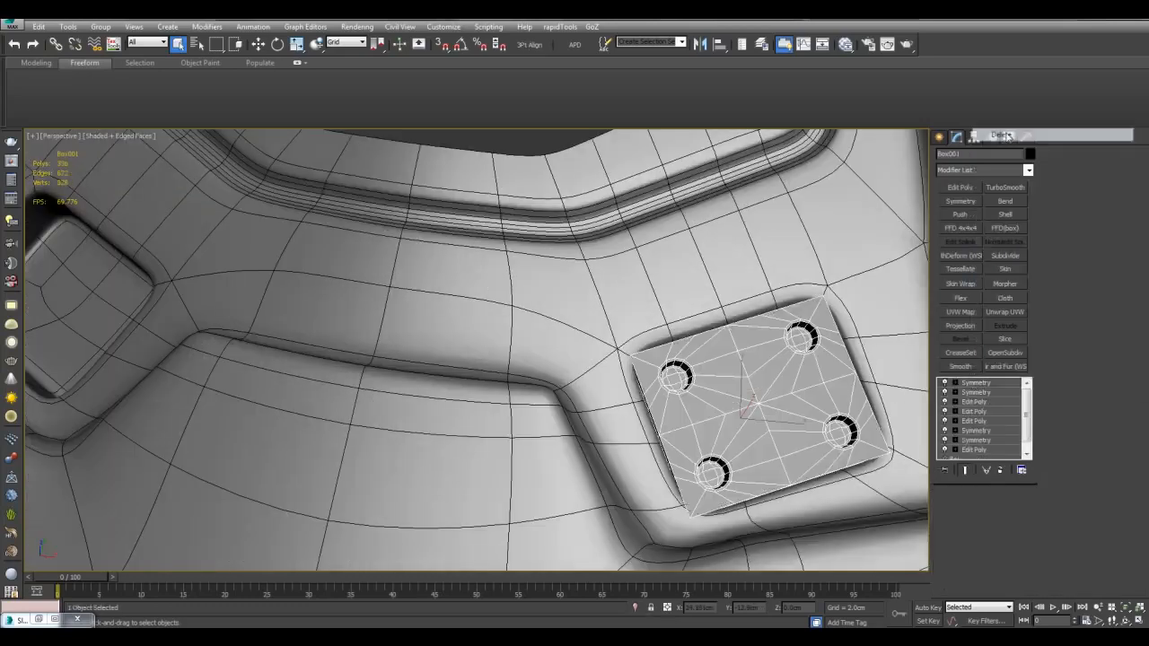
pyautogui.press('z')
# Step: Add a Symmetry modifier and slide its Mirror plane left to create the mirrored plate
pyautogui.click(979, 199)
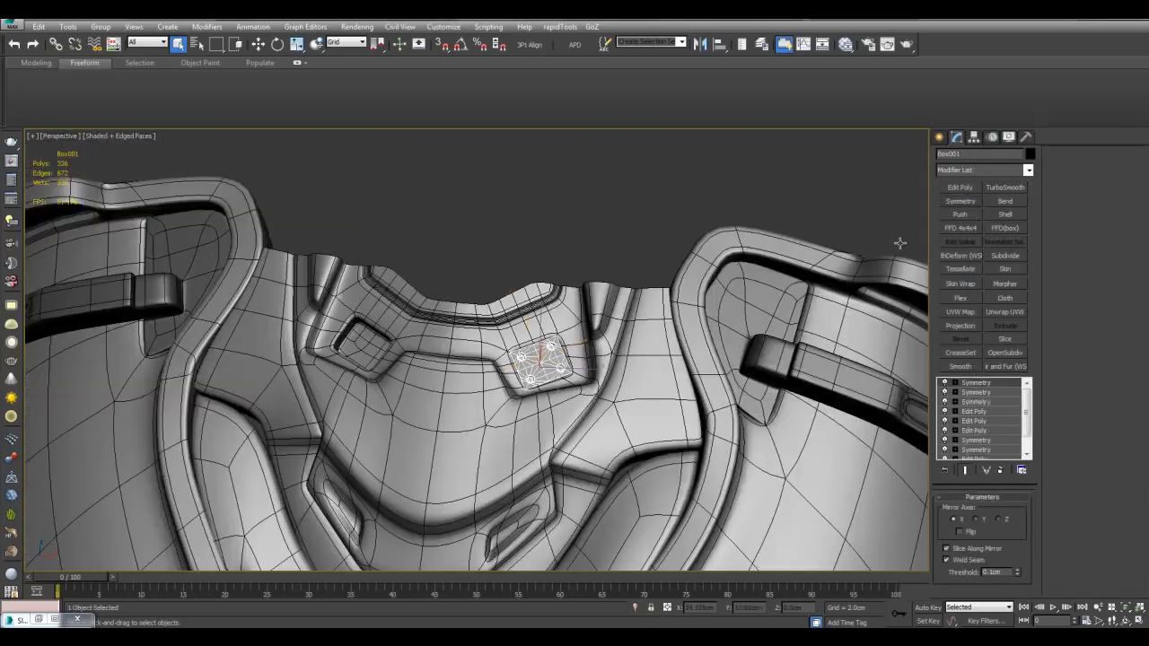
pyautogui.hotkey('alt', 'q')
pyautogui.scroll(-5, 737, 334)
pyautogui.keyDown('alt'); pyautogui.moveTo(491, 328); pyautogui.dragTo(556, 334, button='middle'); pyautogui.keyUp('alt')
pyautogui.click(955, 384)
pyautogui.click(976, 394)
pyautogui.click(976, 394)
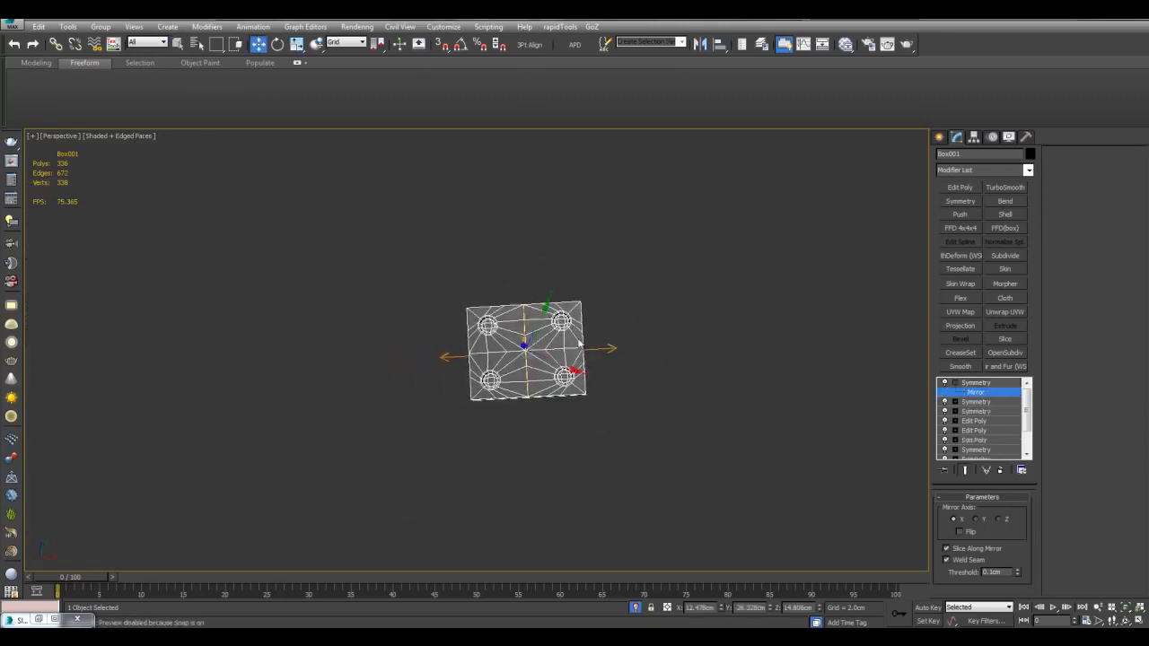
pyautogui.moveTo(544, 343); pyautogui.dragTo(469, 350)
# Step: Set the reference coordinate system to Local for the Symmetry mirror plane
pyautogui.keyDown('alt'); pyautogui.moveTo(528, 372); pyautogui.dragTo(712, 441, button='middle'); pyautogui.keyUp('alt')
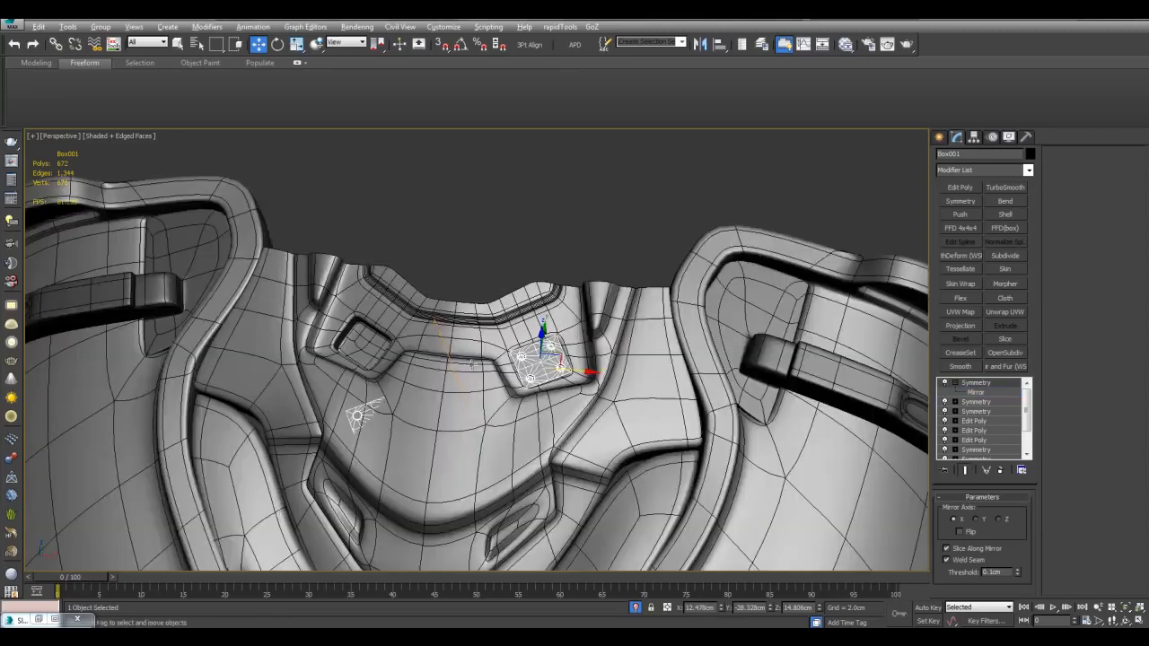
pyautogui.scroll(-5, 491, 342)
pyautogui.scroll(5, 491, 342)
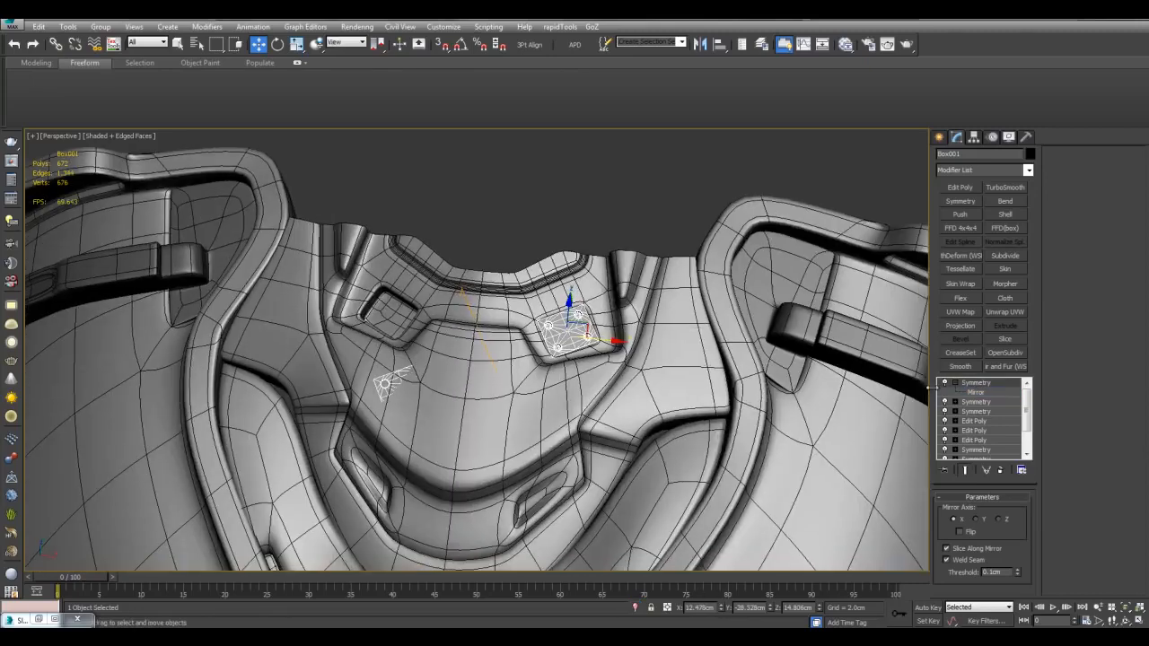
pyautogui.scroll(3, 842, 370)
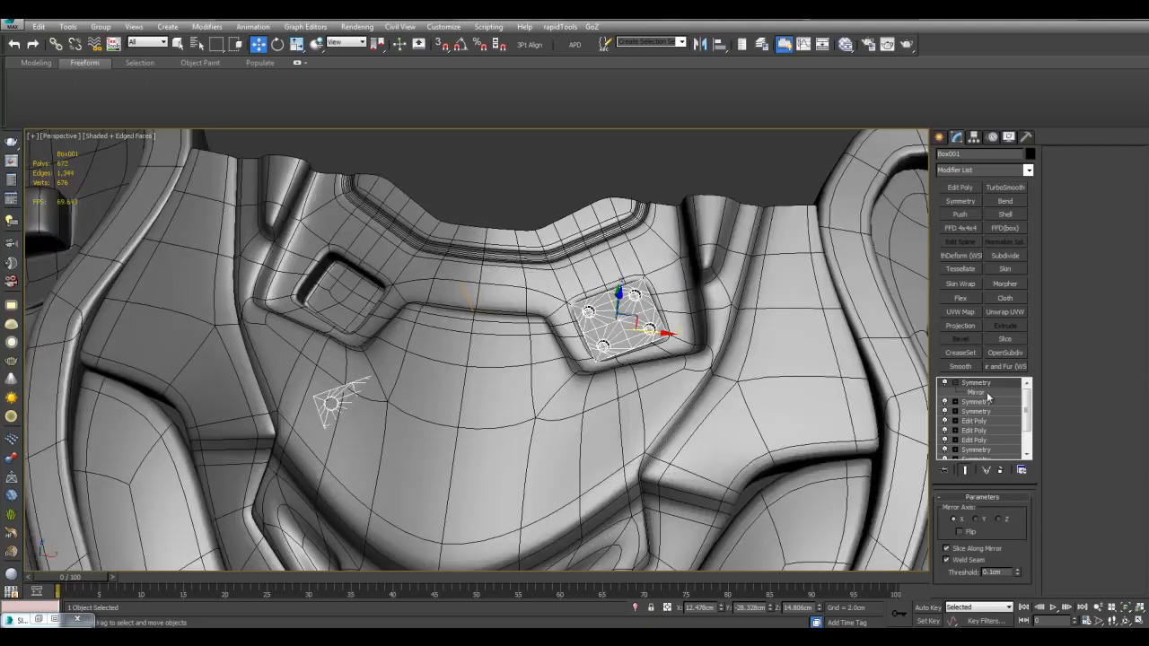
pyautogui.click(986, 393)
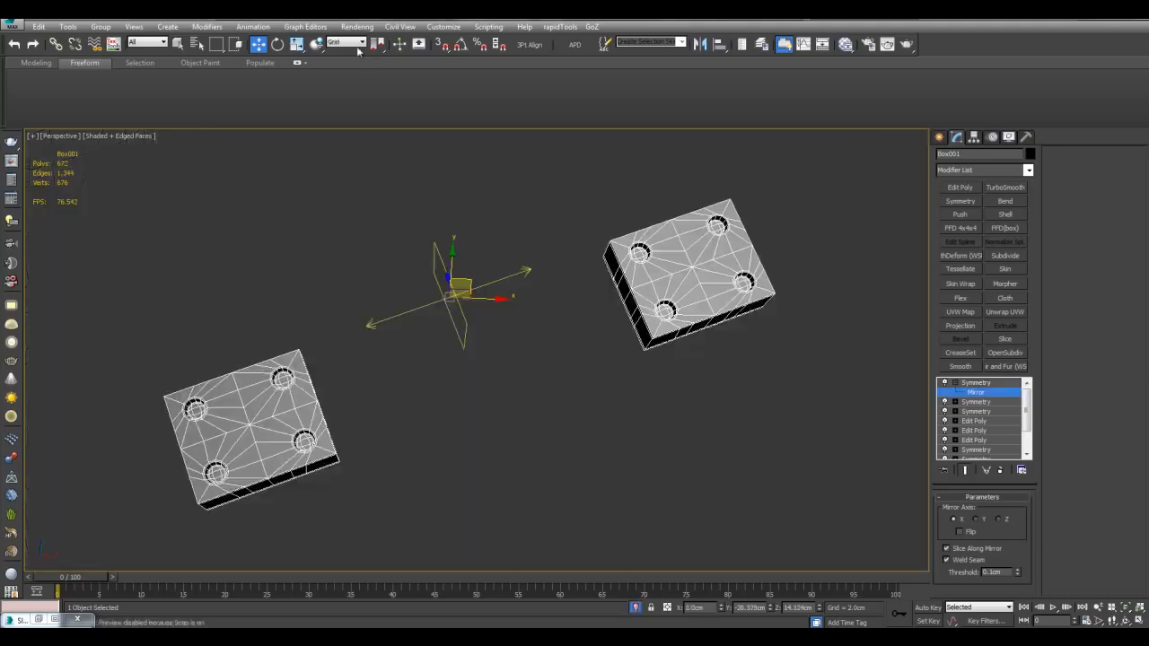
pyautogui.click(358, 51)
pyautogui.click(342, 85)
pyautogui.moveTo(492, 250); pyautogui.dragTo(518, 240, button='middle')
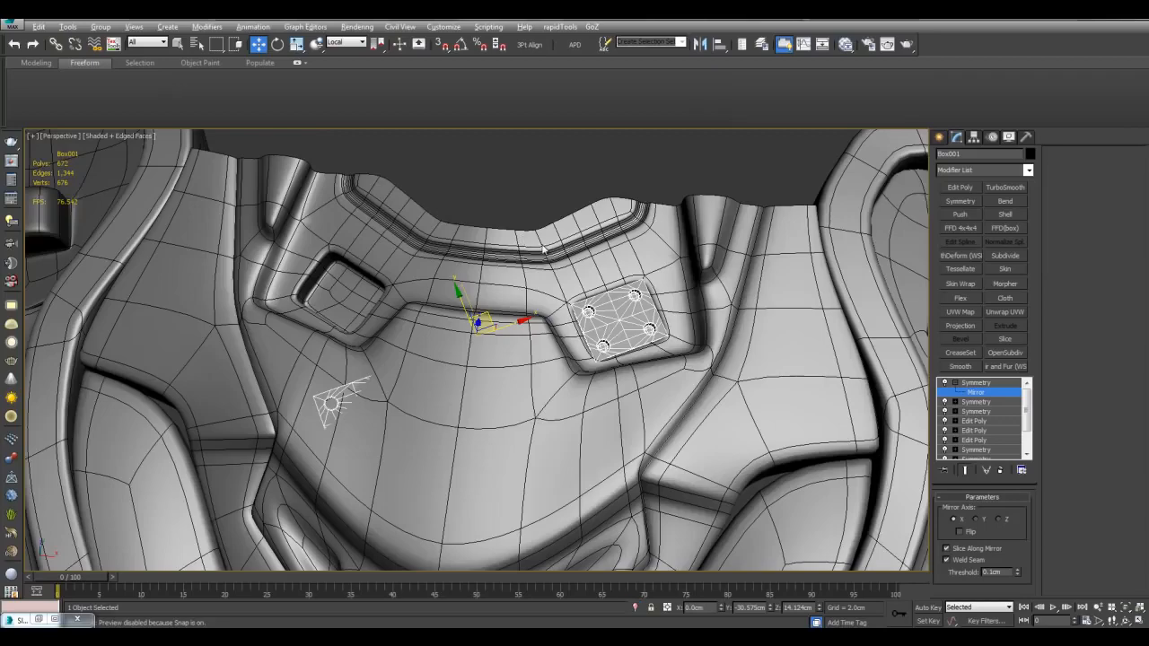
pyautogui.moveTo(522, 244); pyautogui.dragTo(560, 259, button='middle')
pyautogui.hotkey('alt', 'a')
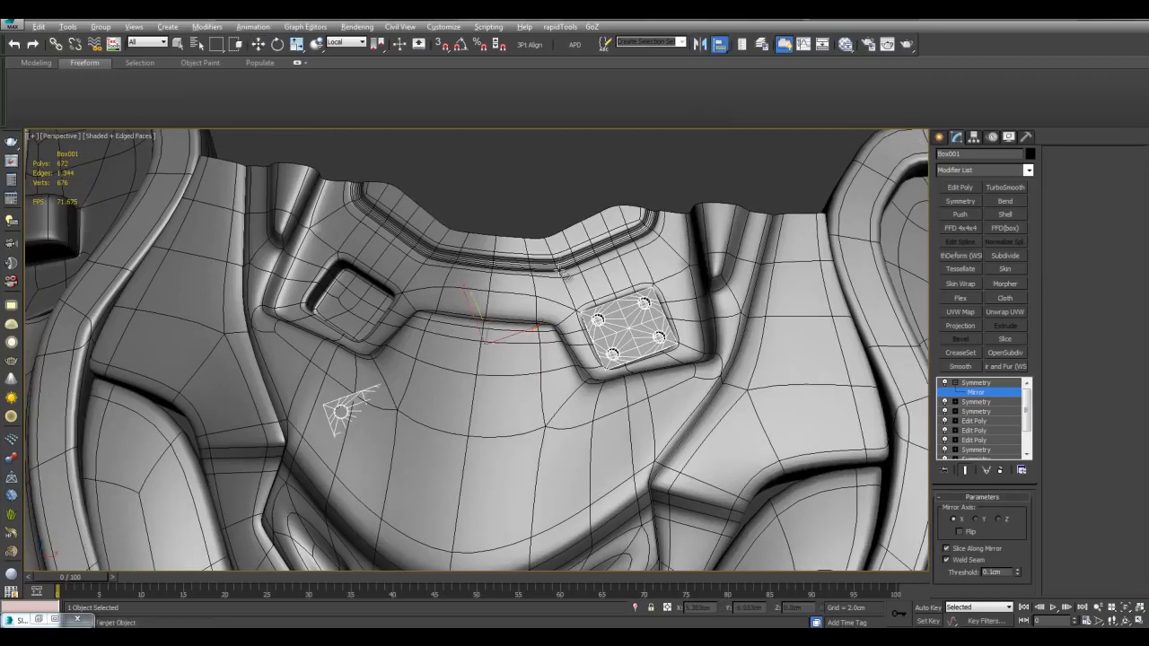
# Step: Align the mirrored plate to the chest surface, matching X, Y and Z orientation
pyautogui.click(546, 286)
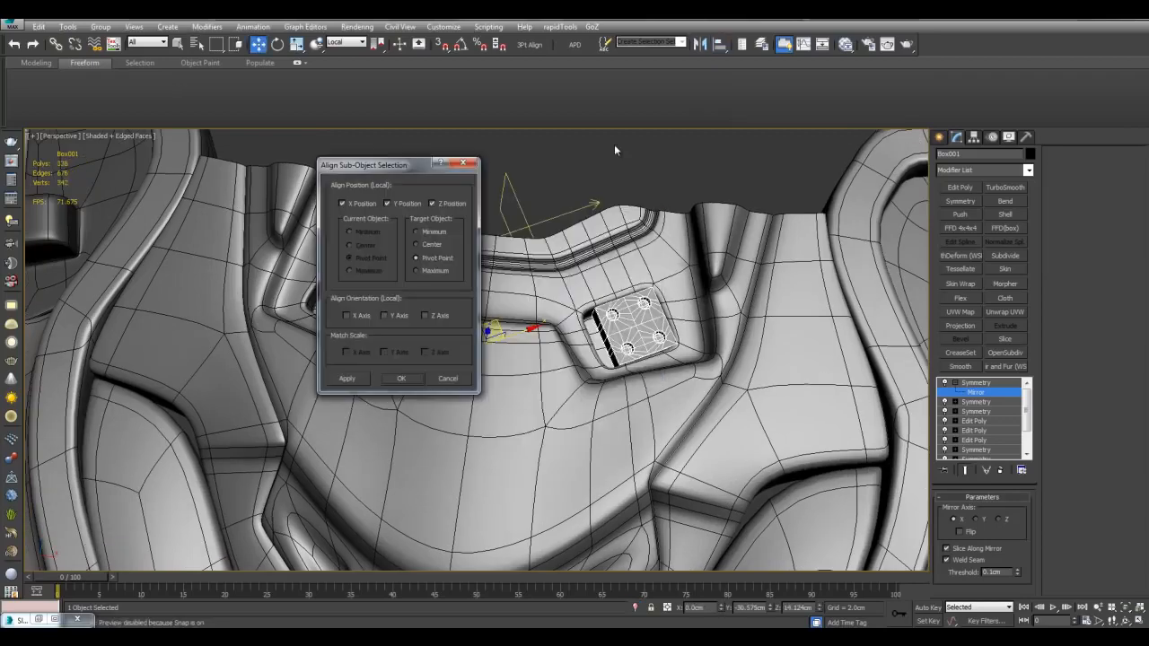
pyautogui.click(347, 315)
pyautogui.click(385, 316)
pyautogui.click(426, 316)
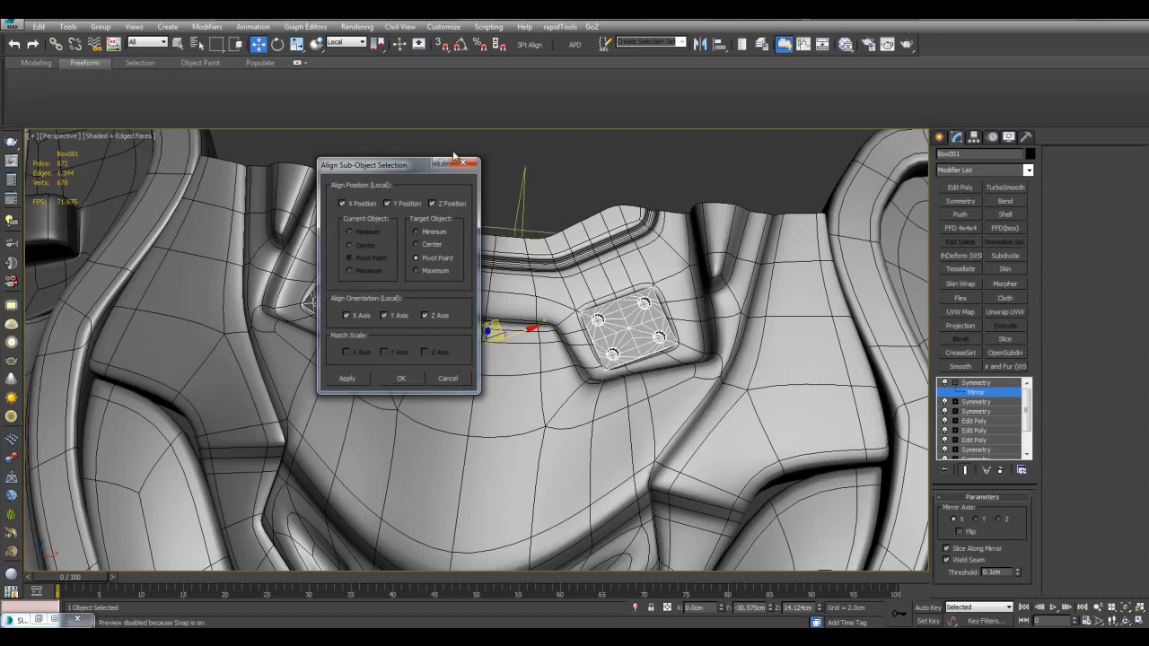
pyautogui.moveTo(426, 170); pyautogui.dragTo(795, 221)
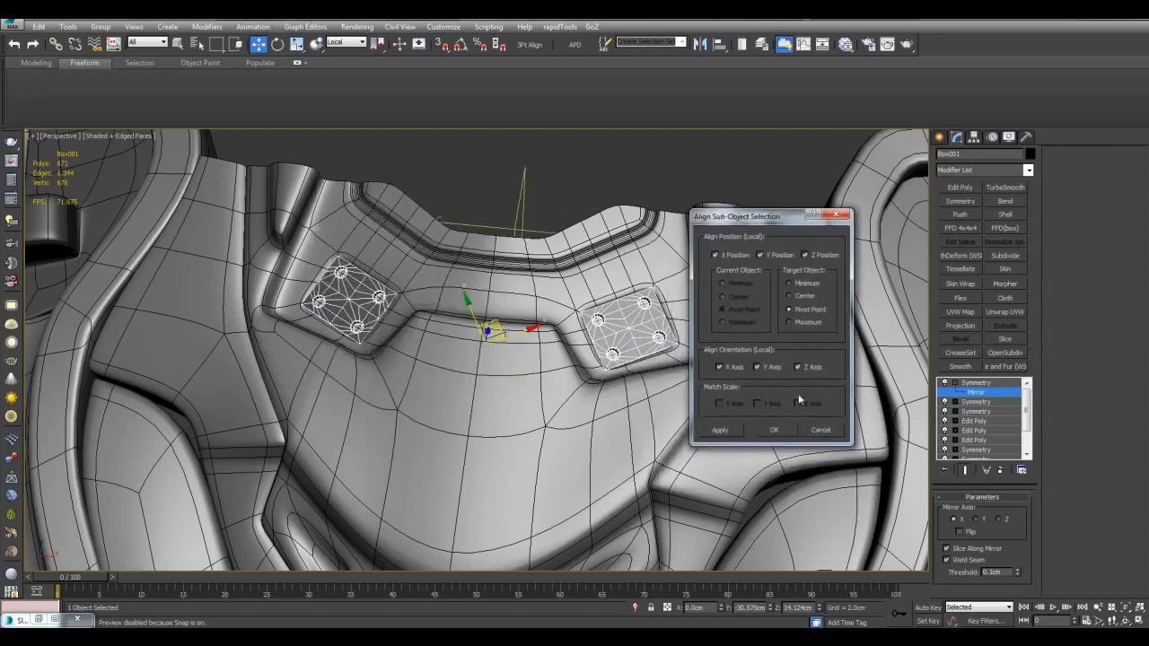
pyautogui.click(782, 433)
pyautogui.scroll(-3, 738, 334)
pyautogui.scroll(3, 692, 308)
# Step: Add TurboSmooth to both mirrored plates, bringing the pair to 5,376 polygons
pyautogui.press('1')
pyautogui.press('q')
pyautogui.keyDown('alt'); pyautogui.moveTo(581, 259); pyautogui.dragTo(604, 277, button='middle'); pyautogui.keyUp('alt')
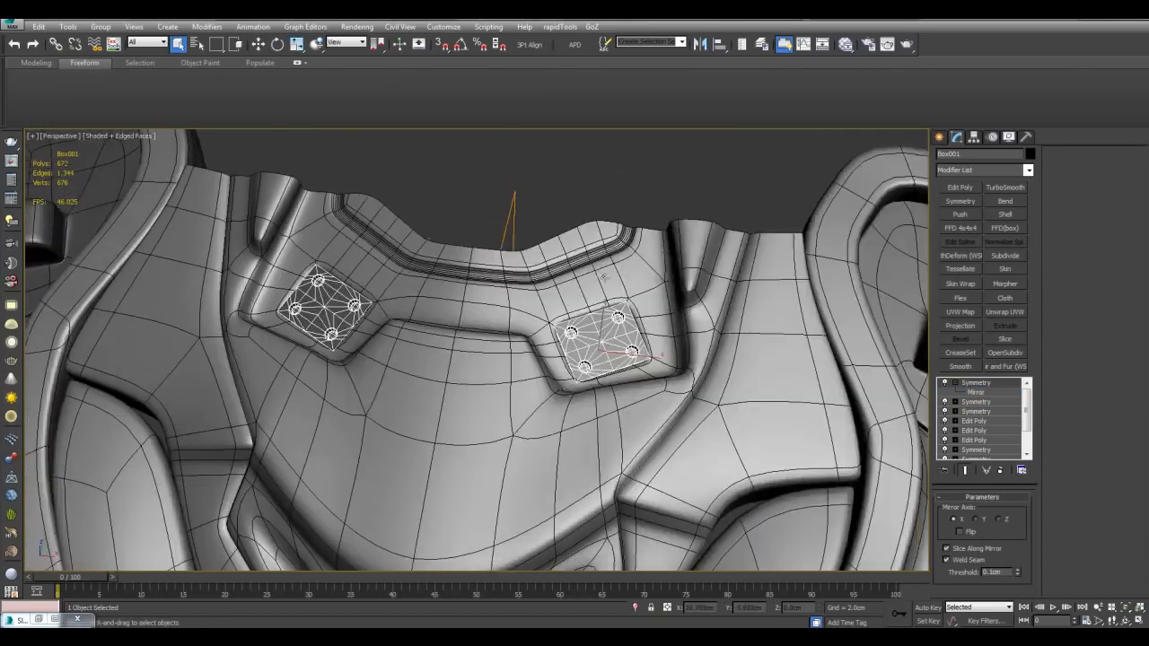
pyautogui.click(1005, 187)
pyautogui.press('F4')
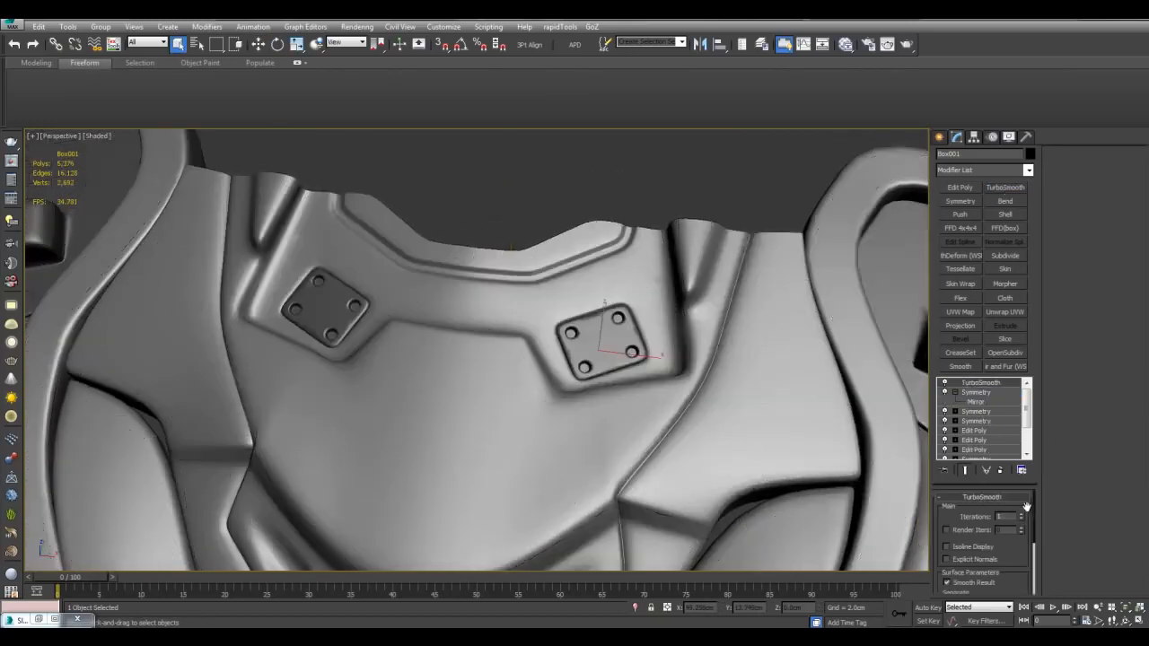
# Step: Raise the smoothing iterations slightly, then deselect and inspect the armor with edged faces
pyautogui.click(1021, 516)
pyautogui.scroll(-8, 710, 379)
pyautogui.click(710, 379)
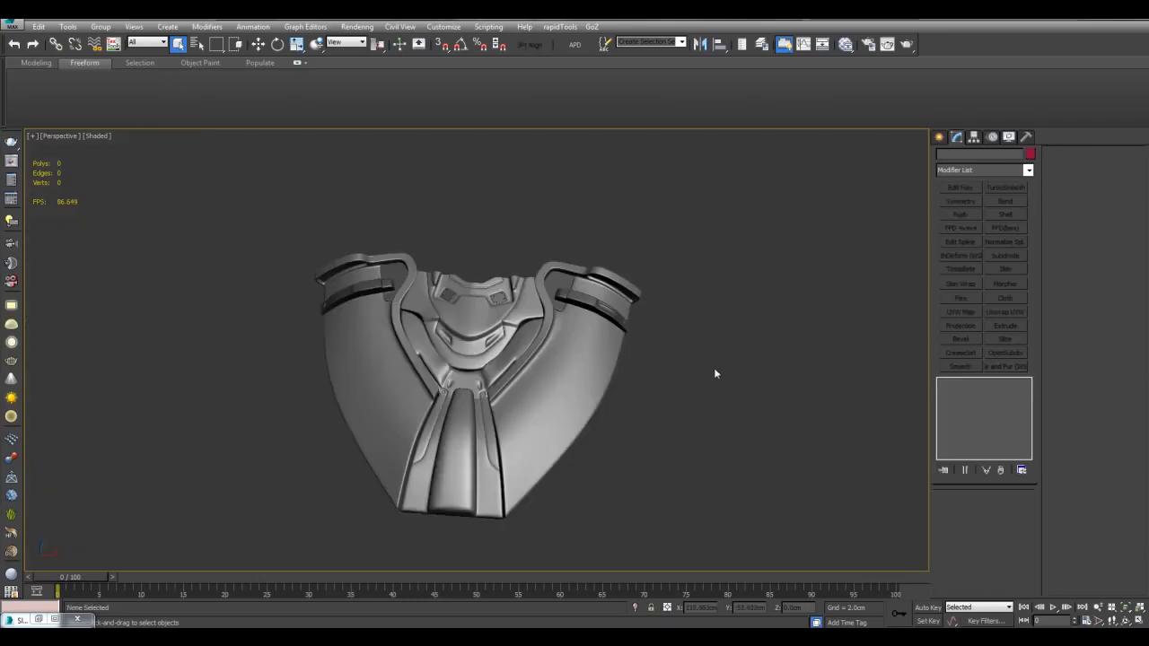
pyautogui.moveTo(666, 370)
pyautogui.keyDown('alt'); pyautogui.mouseDown(button='middle')
pyautogui.moveTo(688, 390)
pyautogui.moveTo(650, 373)
pyautogui.mouseUp(button='middle'); pyautogui.keyUp('alt')
pyautogui.scroll(3, 650, 372)
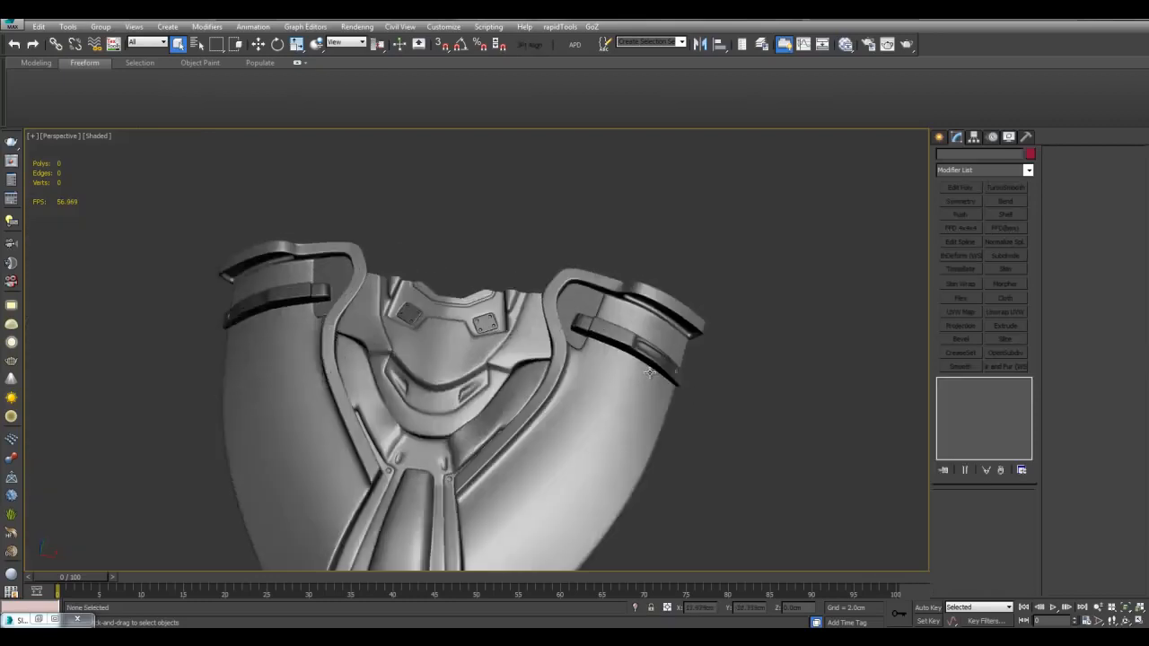
pyautogui.press('F4')
pyautogui.scroll(10, 650, 373)
pyautogui.scroll(-7, 642, 341)
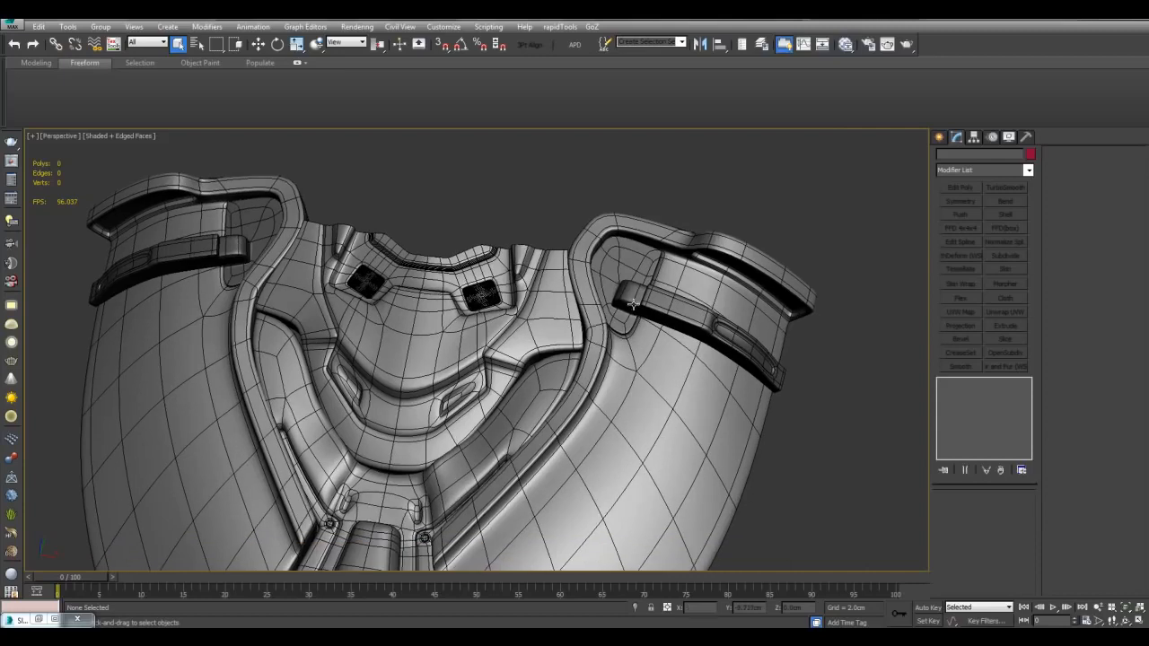
# Step: Check the inner chest panel and shoulder strap, then clear the selection and review the finished armor
pyautogui.click(634, 305)
pyautogui.click(668, 311)
pyautogui.press('F4')
pyautogui.scroll(-4, 725, 399)
pyautogui.moveTo(725, 399); pyautogui.dragTo(761, 316, button='middle')
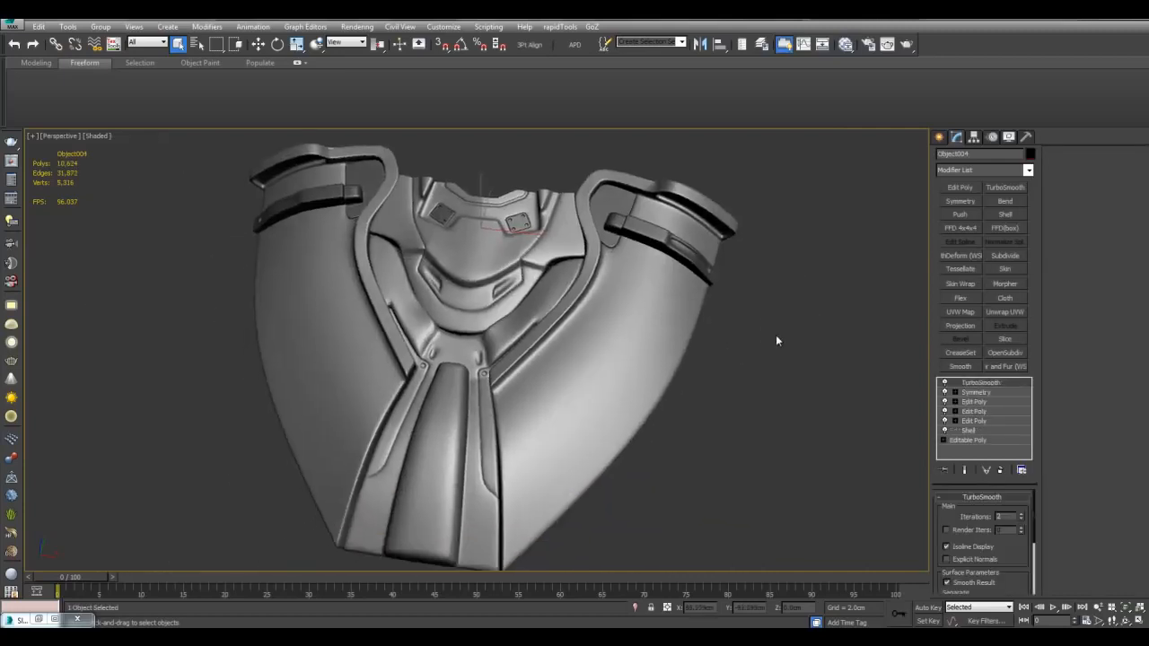
pyautogui.click(781, 360)
pyautogui.keyDown('alt'); pyautogui.moveTo(787, 383); pyautogui.dragTo(793, 377, button='middle'); pyautogui.keyUp('alt')
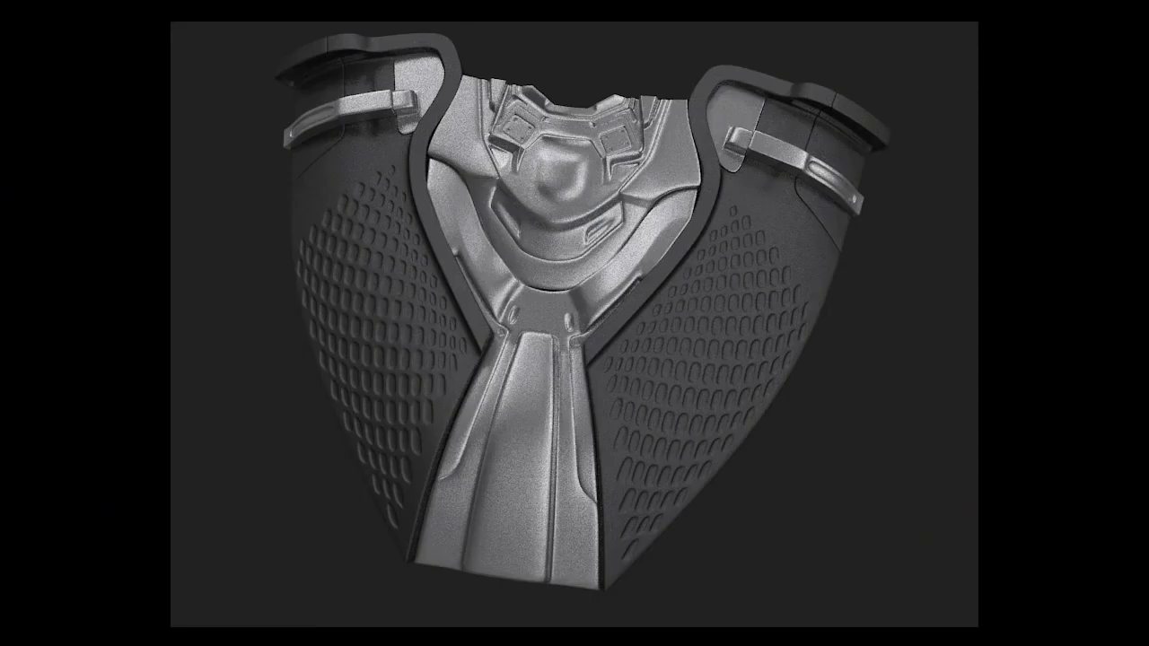